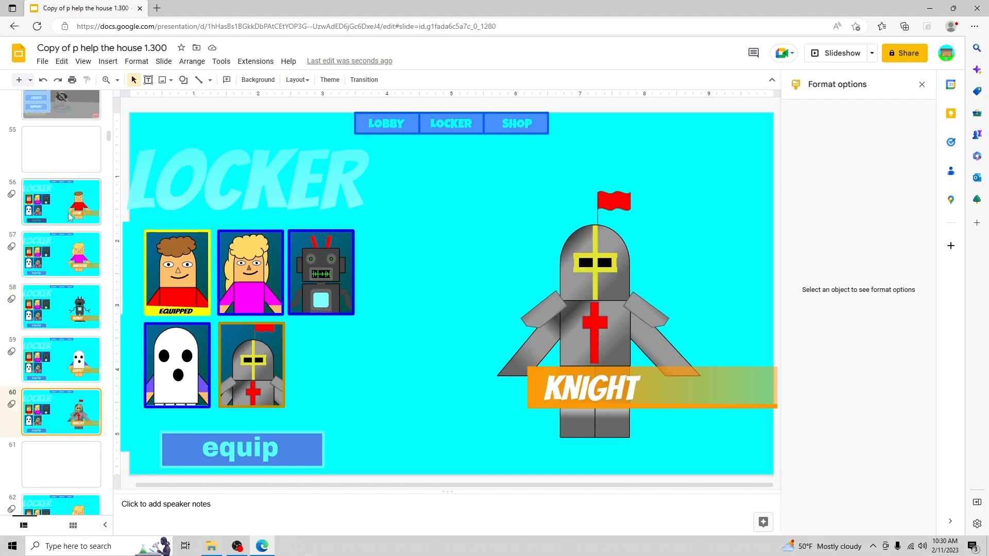
# - View locker slides 62 and 68, which show the Marrisa and Robot characters as equipped
pyautogui.scroll(-10, 74, 214)
pyautogui.scroll(5, 73, 208)
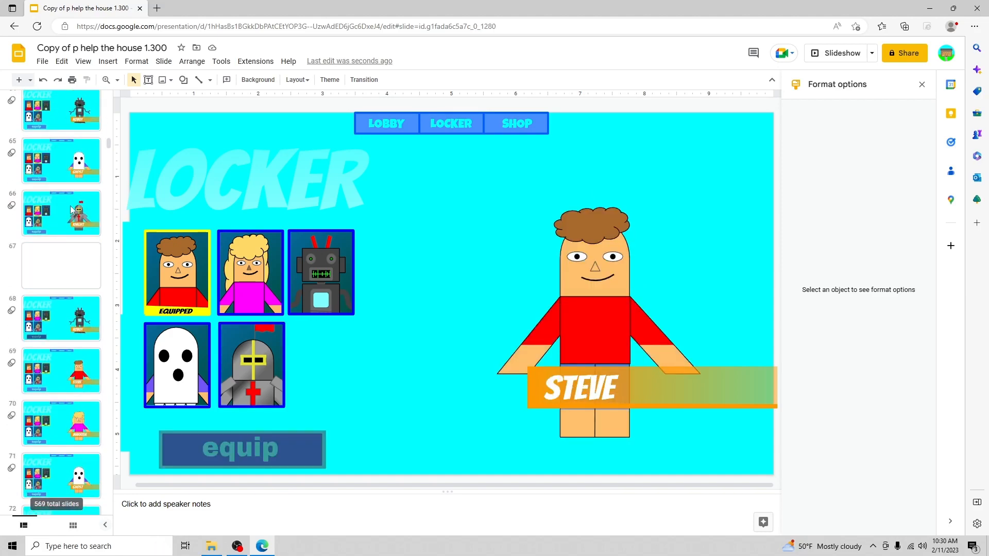
pyautogui.click(62, 211)
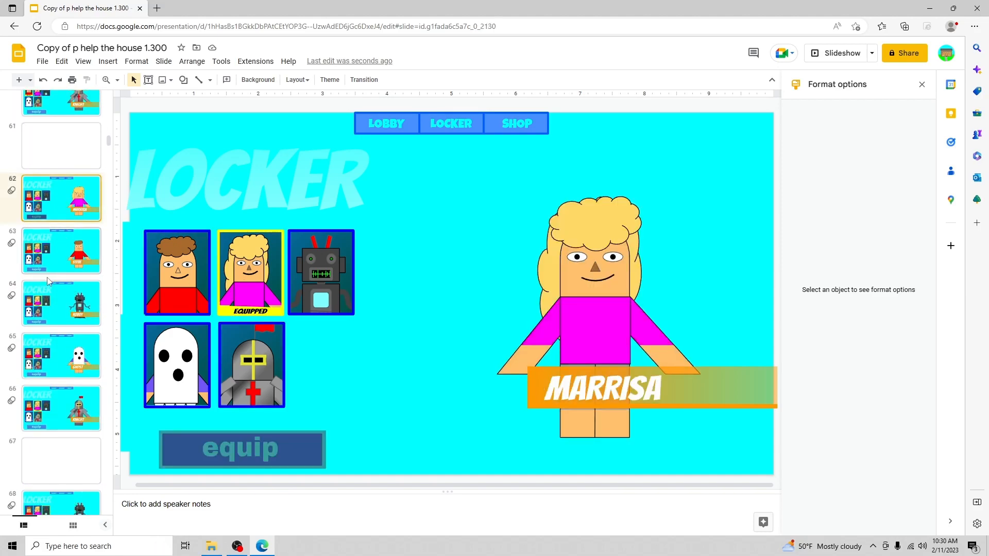
pyautogui.scroll(-3, 61, 257)
pyautogui.click(62, 386)
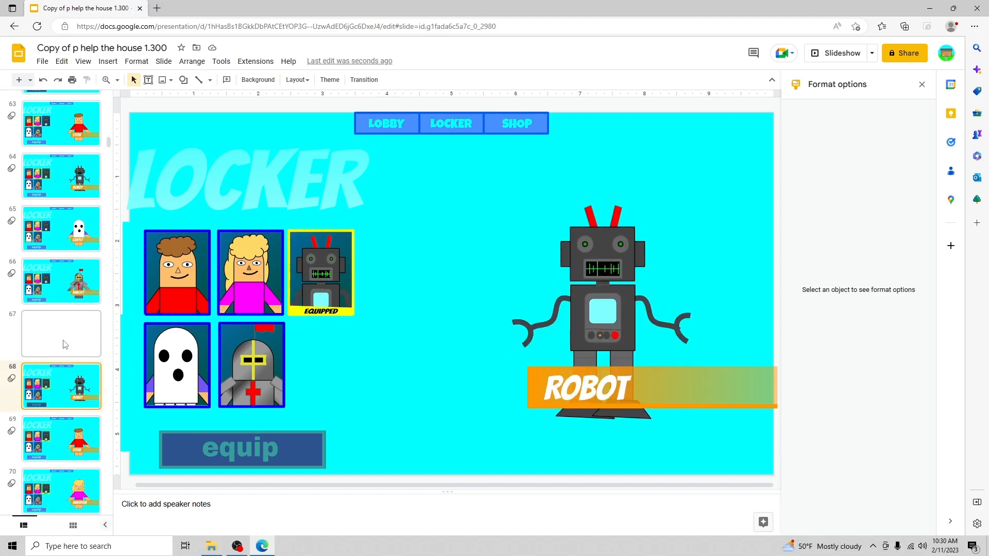
# - Check the LOCKER button on lobby slides 5 and 7, and open slide 62, the target of slide 7's link
pyautogui.scroll(15, 63, 329)
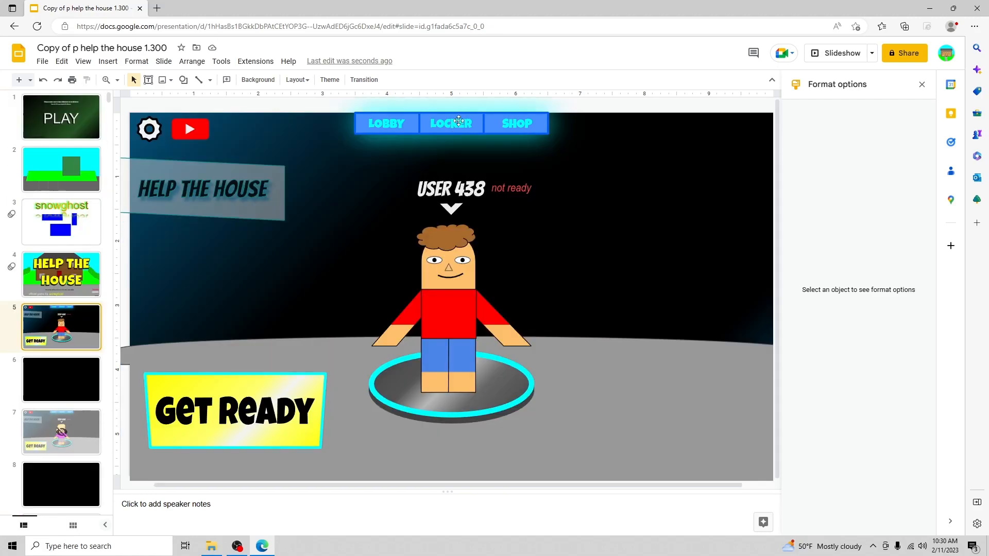
pyautogui.click(459, 122)
pyautogui.click(67, 419)
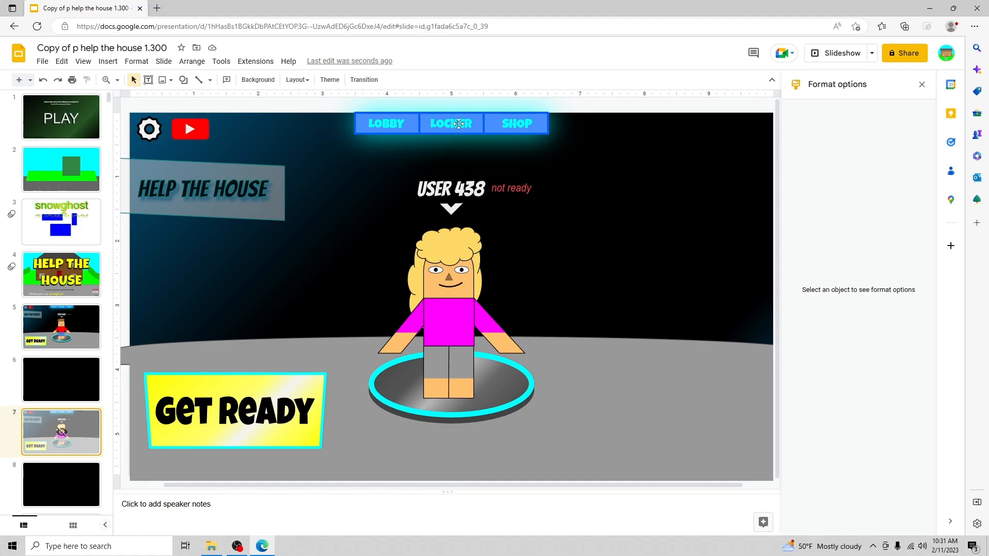
pyautogui.click(459, 123)
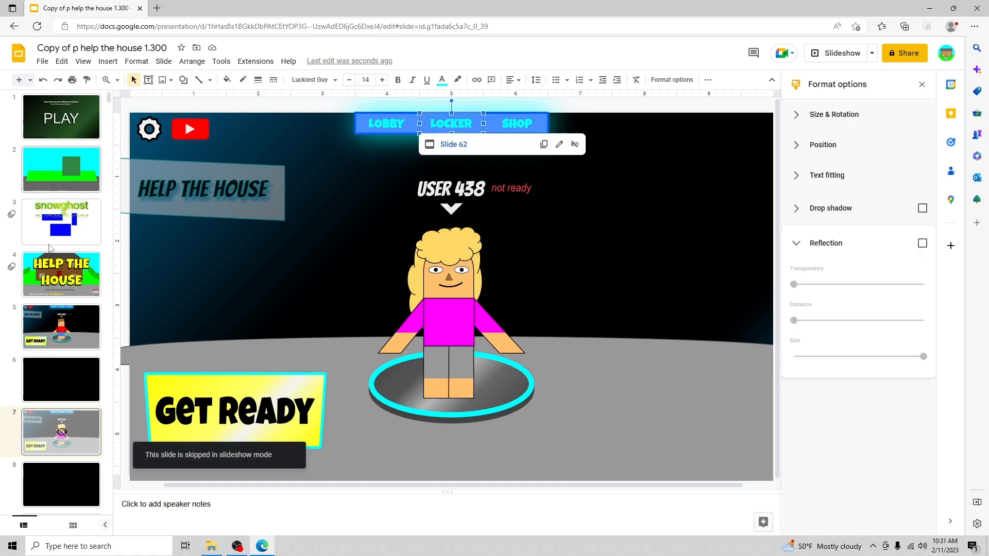
pyautogui.scroll(-20, 50, 249)
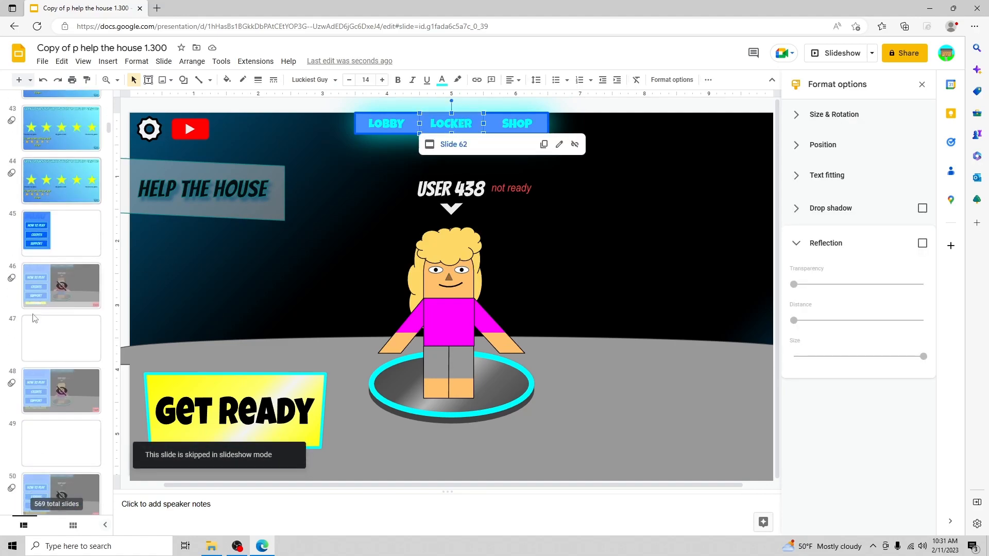
pyautogui.scroll(-15, 62, 309)
pyautogui.click(101, 213)
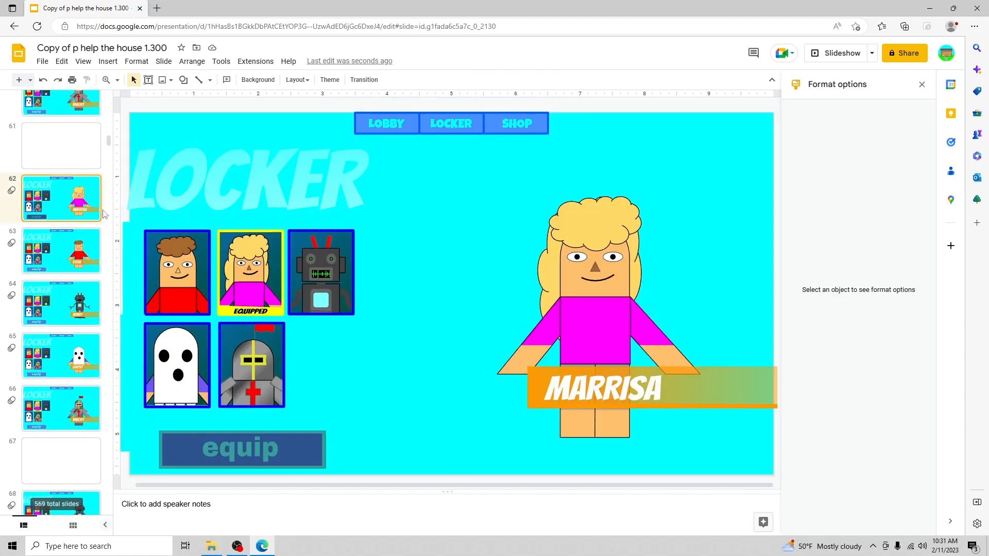
# - Present the deck from locker slide 56, try the character thumbnails including the robot, and exit the slideshow
pyautogui.scroll(6, 52, 208)
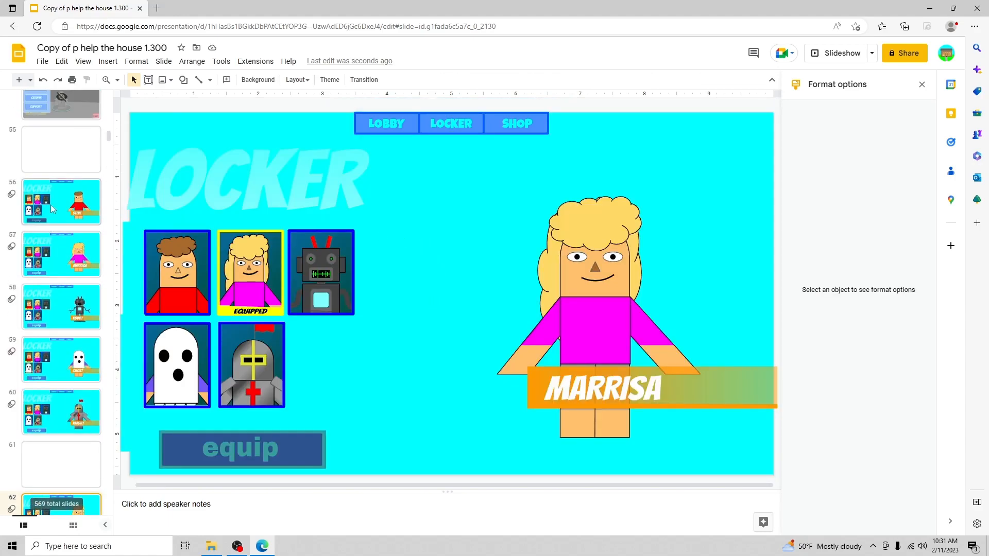
pyautogui.click(52, 208)
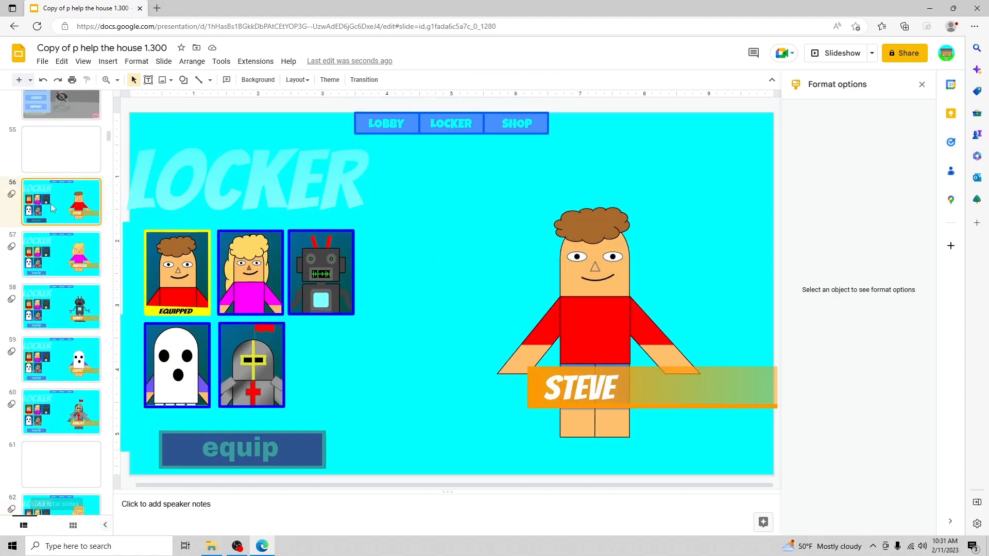
pyautogui.click(221, 252)
pyautogui.click(814, 54)
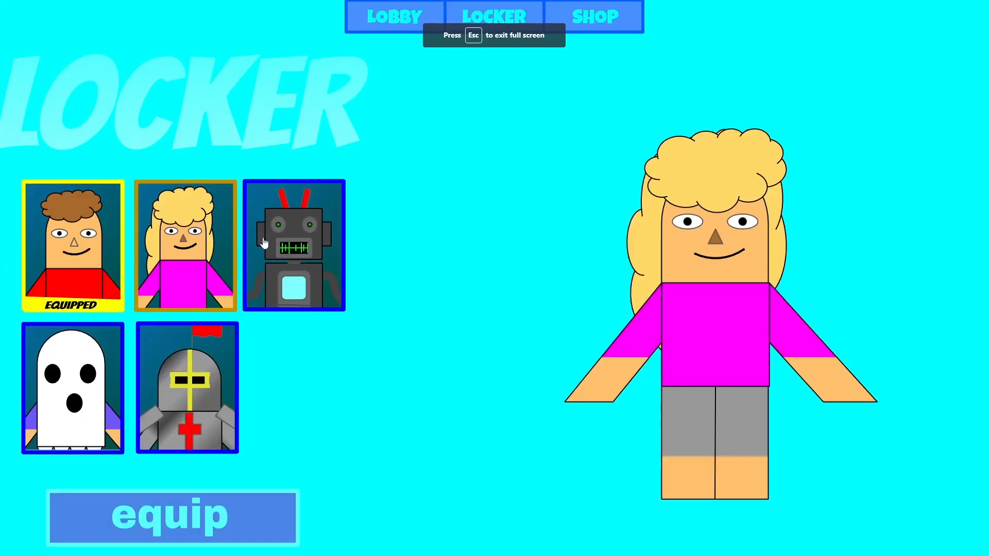
pyautogui.click(263, 244)
pyautogui.click(207, 335)
pyautogui.click(103, 341)
pyautogui.click(177, 281)
pyautogui.click(284, 262)
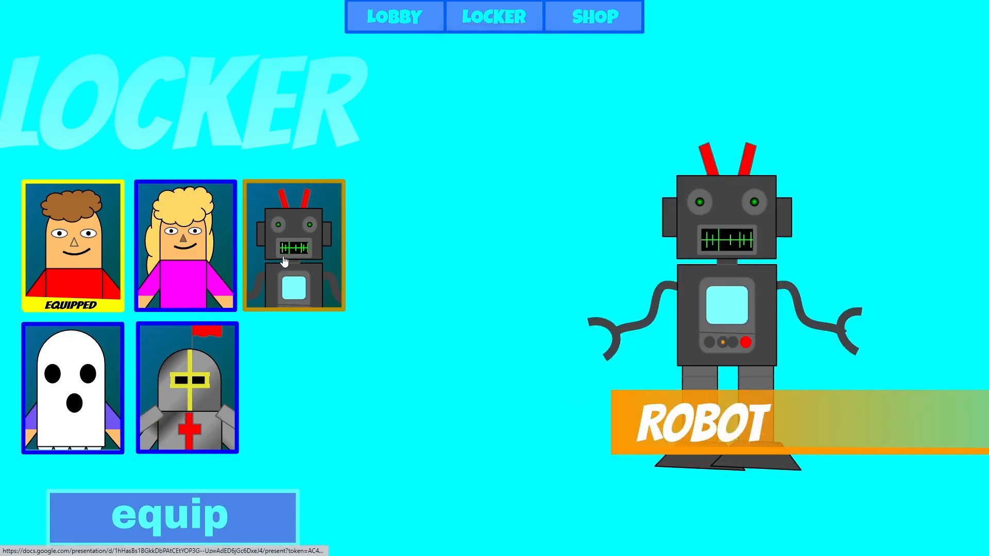
pyautogui.press('Escape')
pyautogui.press('Escape')
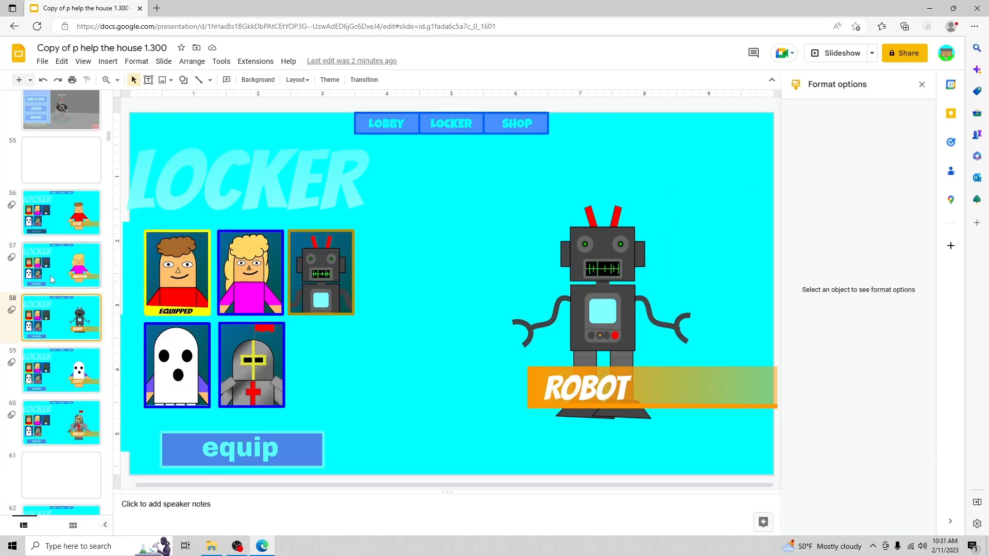
# - Check the slide links of the ghost thumbnail on slide 56 and the robot thumbnail on slide 59, opening each linked slide
pyautogui.click(69, 386)
pyautogui.click(80, 223)
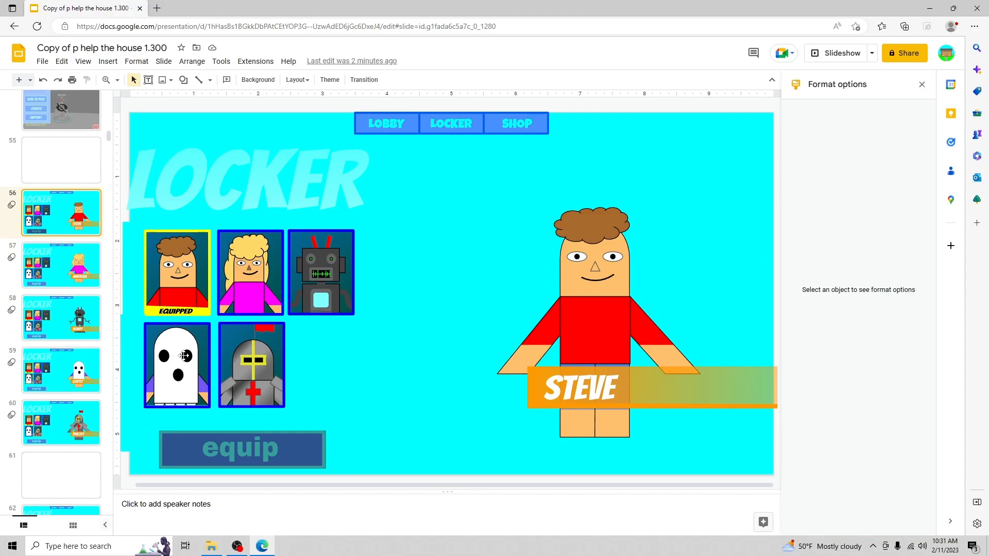
pyautogui.click(185, 356)
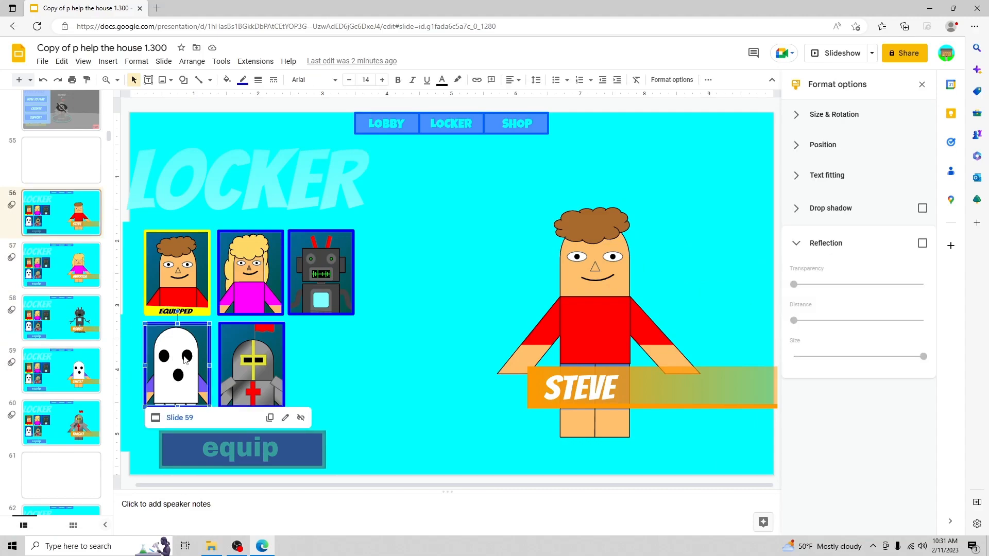
pyautogui.click(54, 382)
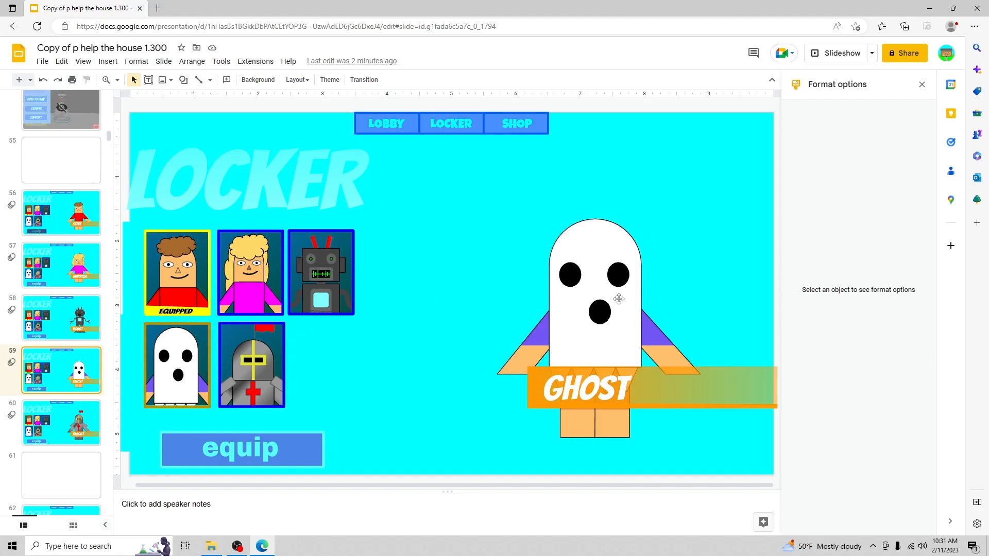
pyautogui.click(299, 293)
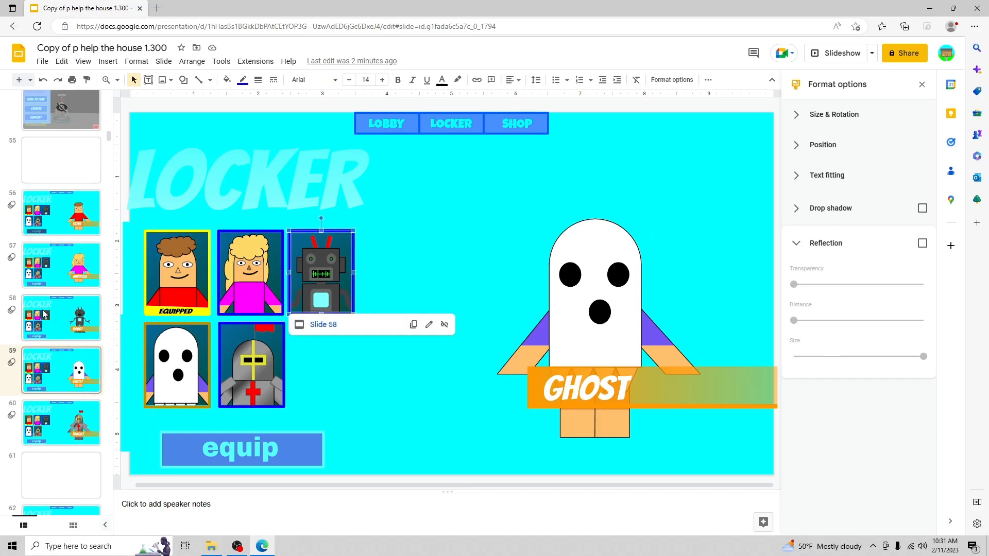
pyautogui.click(37, 331)
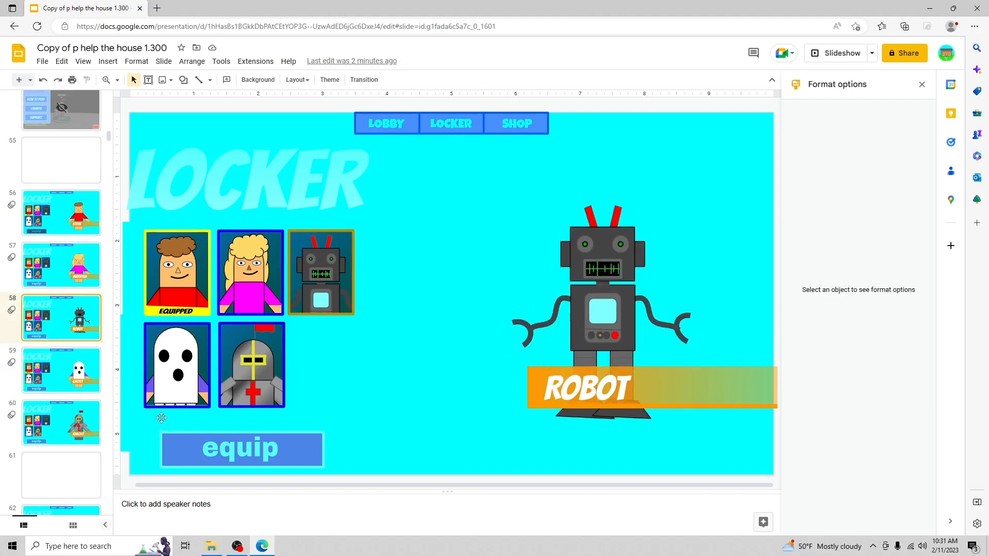
# - Compare the slide links of the equip button on Robot slide 58 and Knight slide 60
pyautogui.click(250, 460)
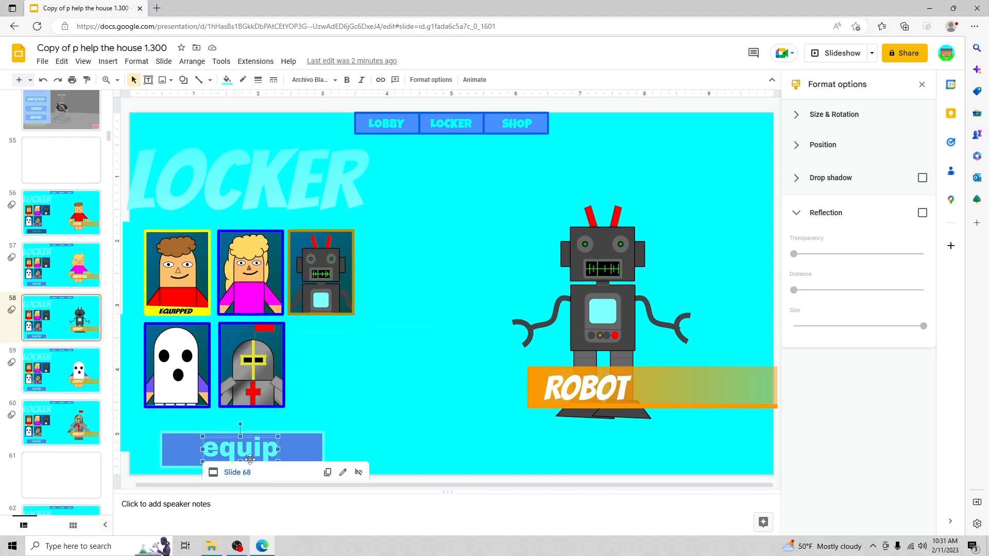
pyautogui.click(61, 427)
pyautogui.click(268, 450)
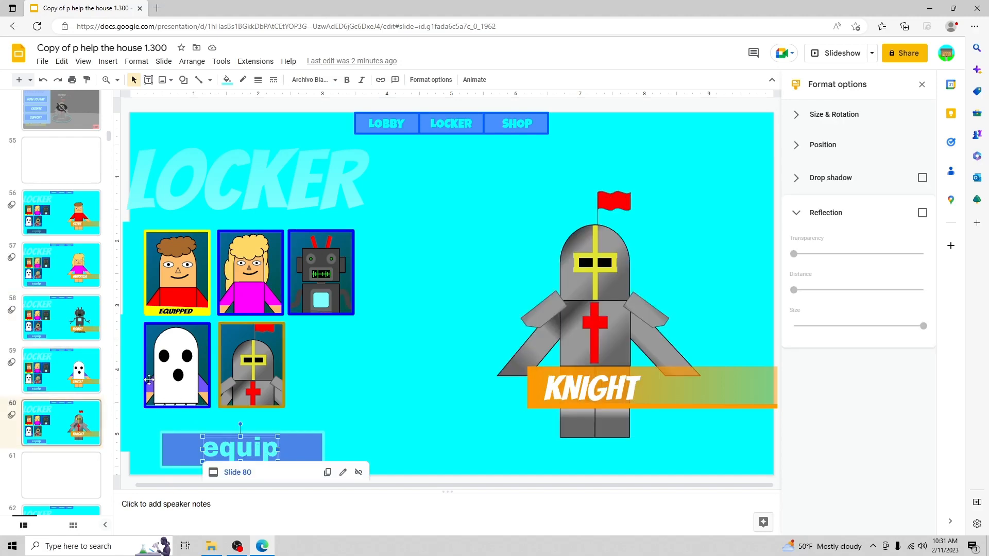
pyautogui.click(68, 317)
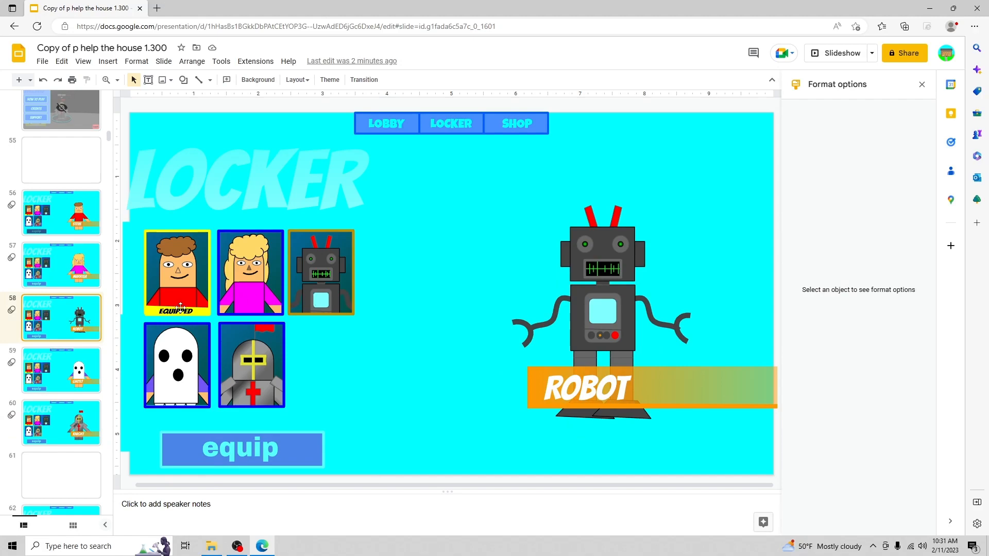
pyautogui.click(227, 450)
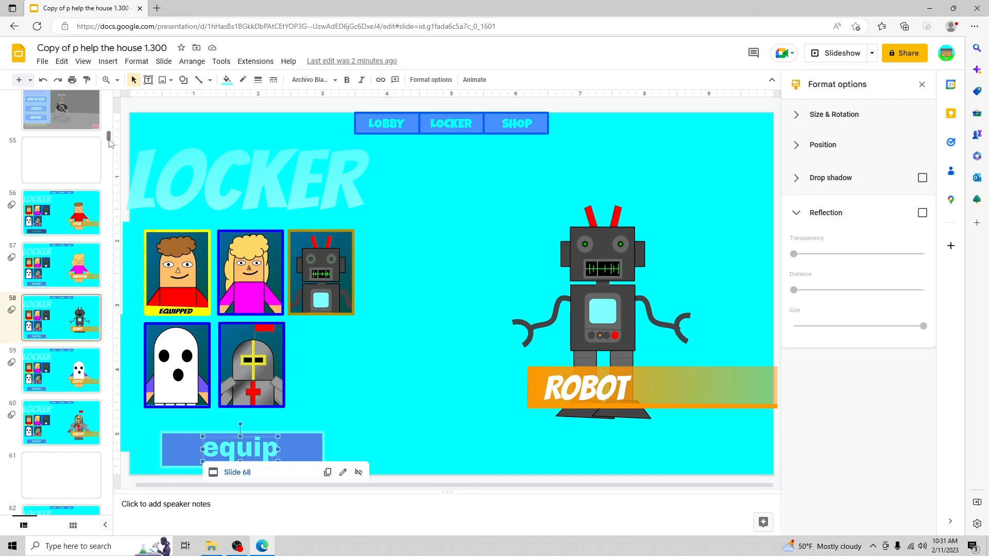
# - Open robot-equipped slide 68, check the link of the red-shirt character's thumbnail, and open Marrisa slide 70
pyautogui.moveTo(109, 140); pyautogui.dragTo(108, 149)
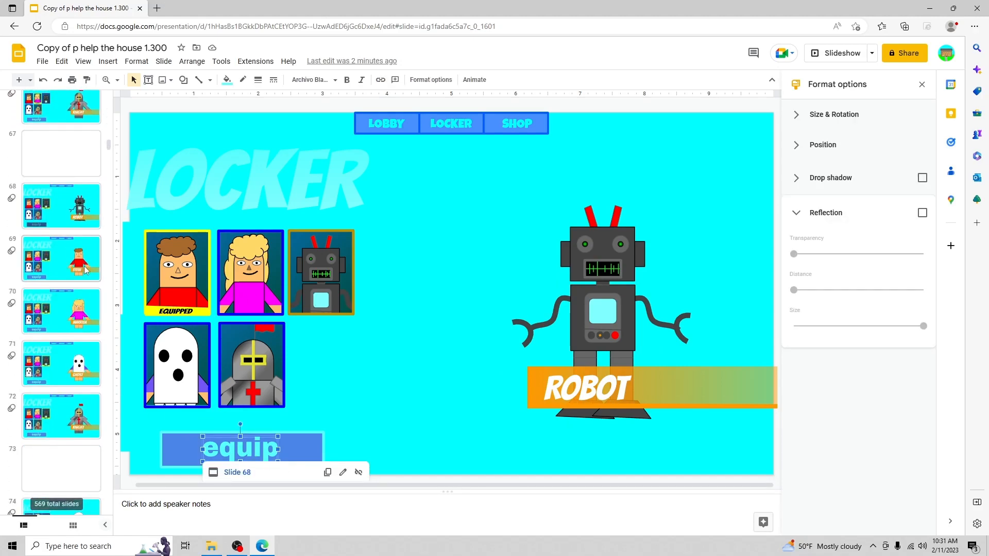
pyautogui.click(72, 209)
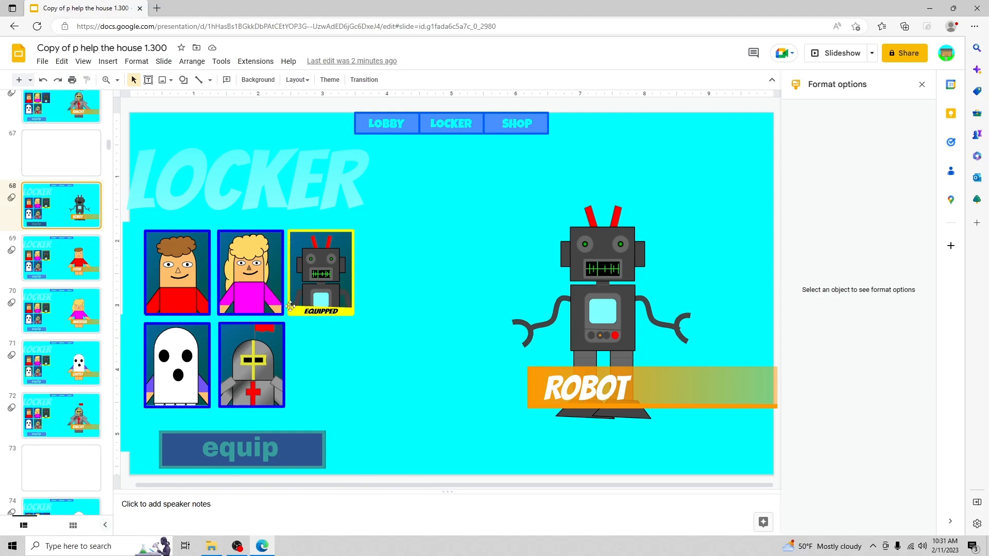
pyautogui.click(265, 300)
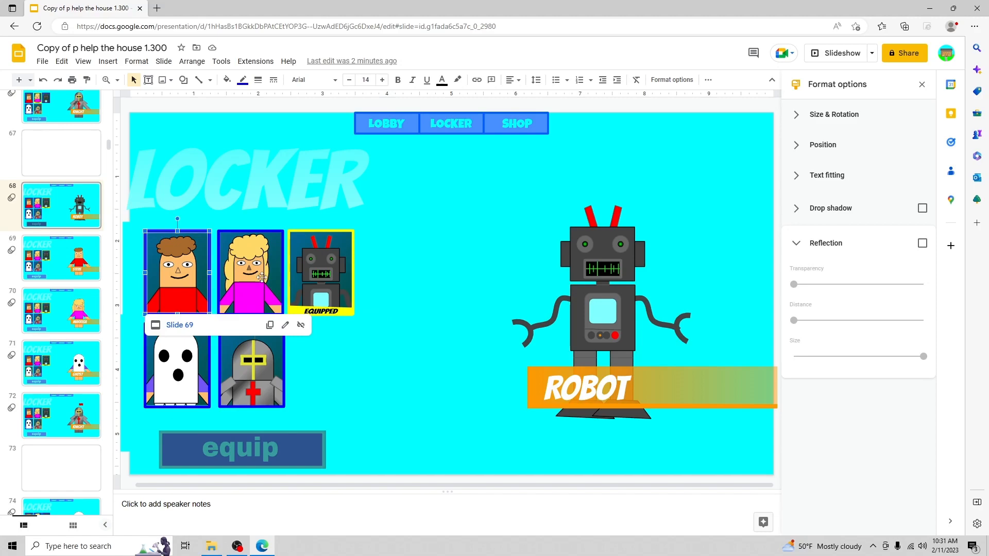
pyautogui.click(80, 309)
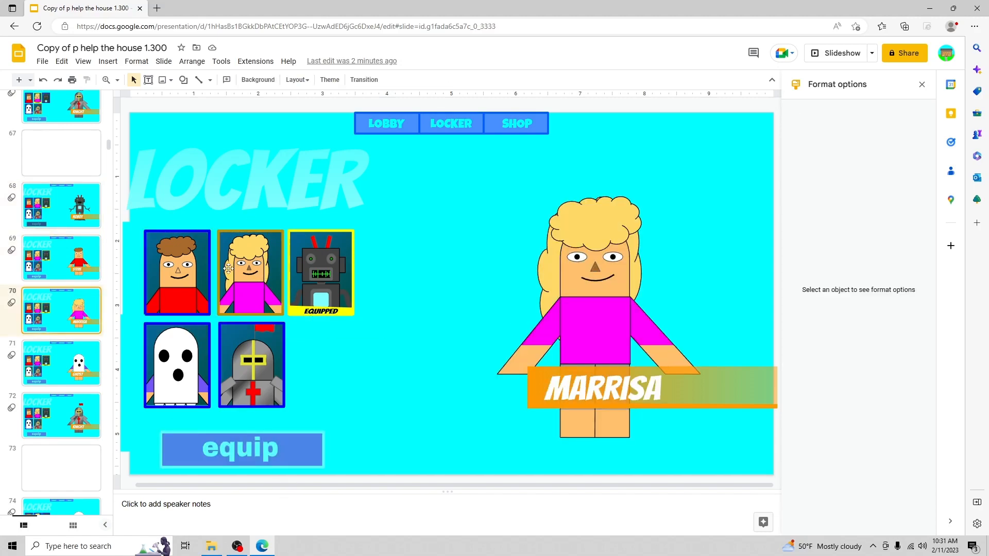
# - Check the equip button's link on slide 70 and open its target, slide 62
pyautogui.click(229, 269)
pyautogui.click(254, 444)
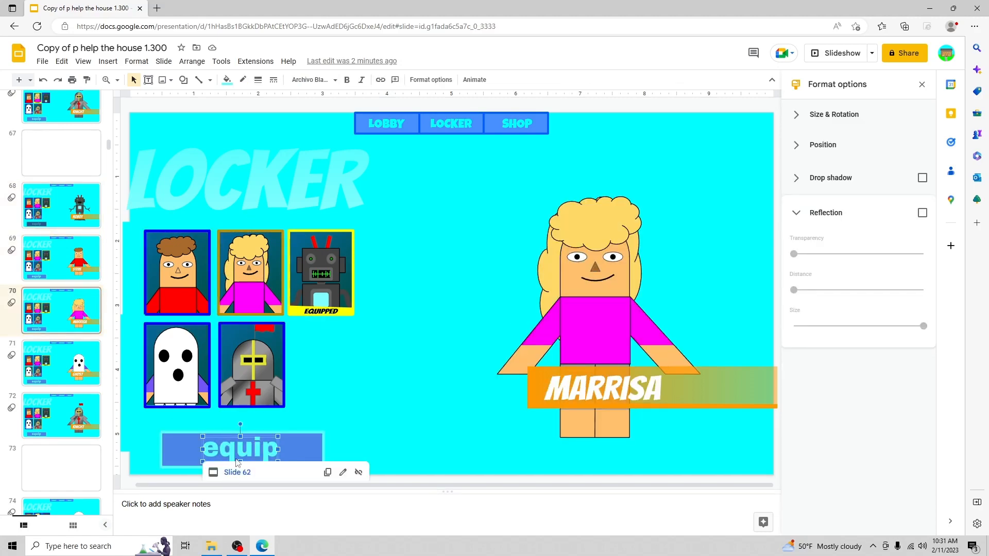
pyautogui.scroll(5, 62, 342)
pyautogui.click(75, 144)
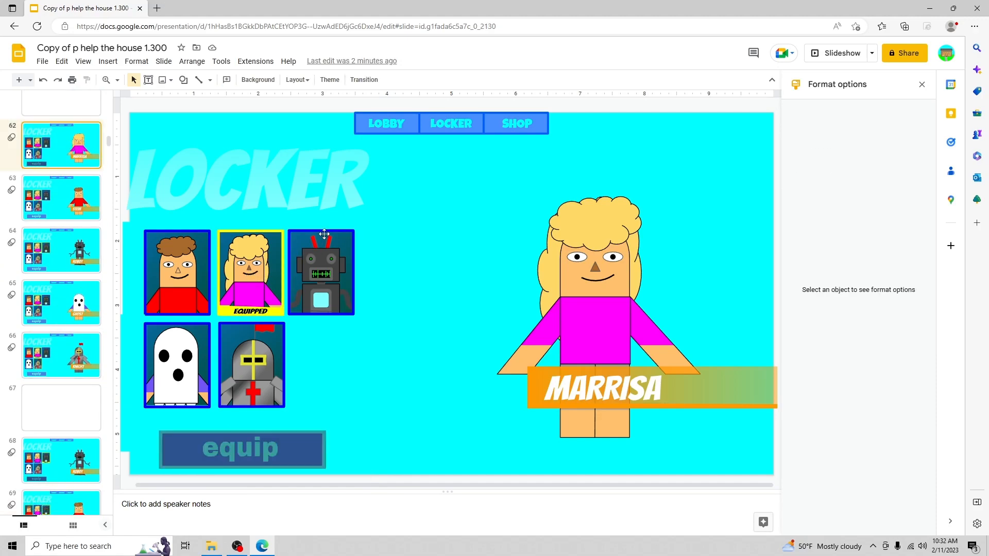
# - Check the LOBBY button's link on slide 62 and open the matching lobby slide 7
pyautogui.click(380, 122)
pyautogui.scroll(8, 113, 149)
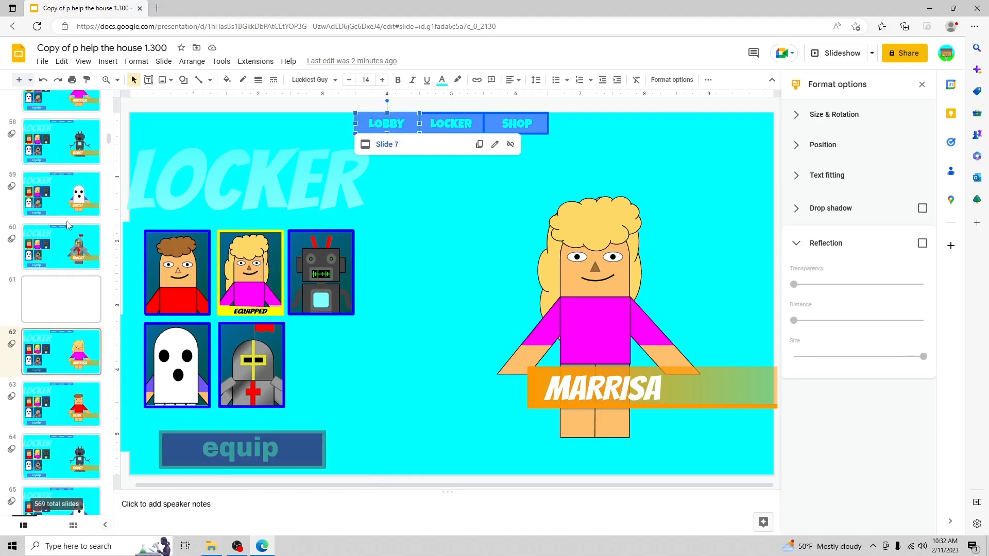
pyautogui.scroll(20, 111, 148)
pyautogui.scroll(-3, 78, 170)
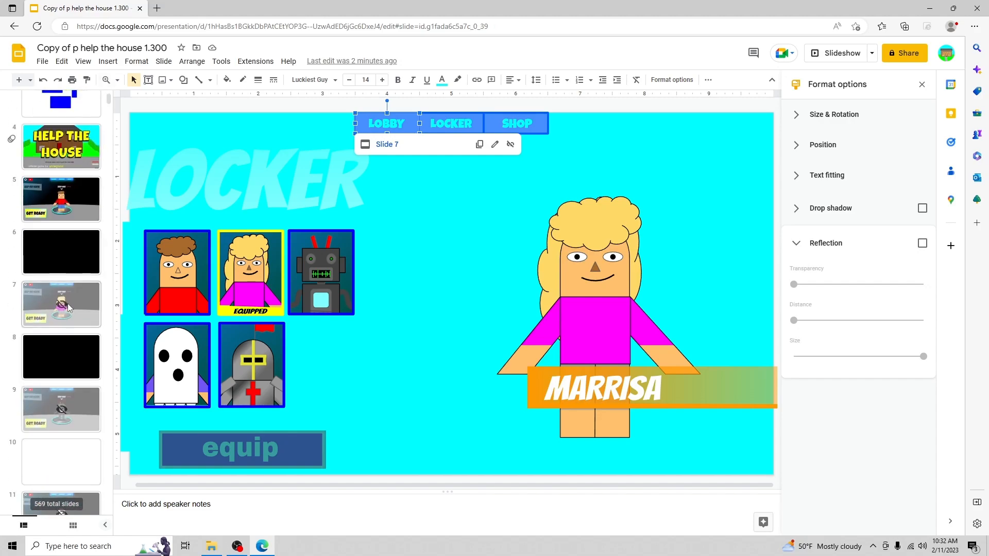
pyautogui.click(62, 304)
# - Check the LOBBY button's link on ghost-equipped slide 74 and open its target, lobby slide 11
pyautogui.scroll(-20, 30, 309)
pyautogui.click(61, 255)
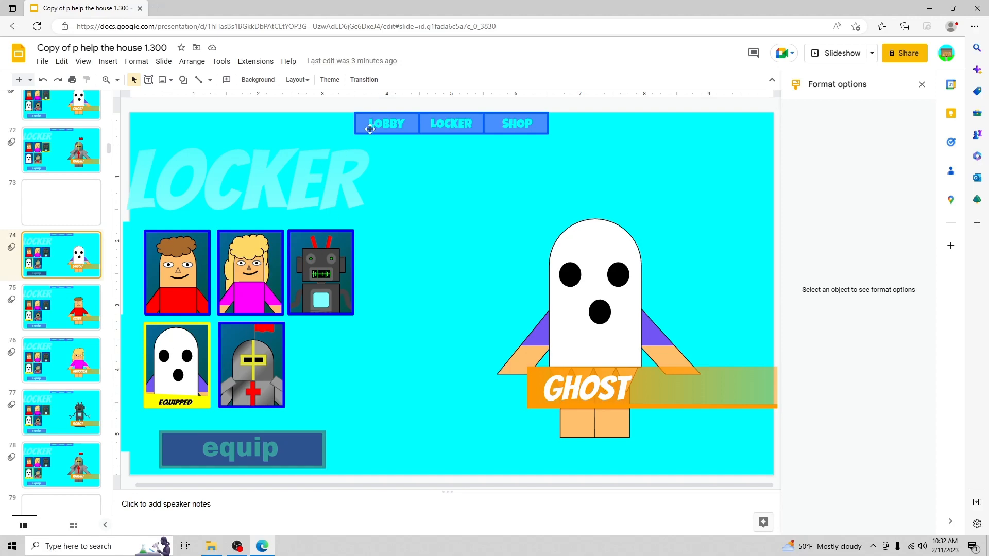
pyautogui.click(371, 126)
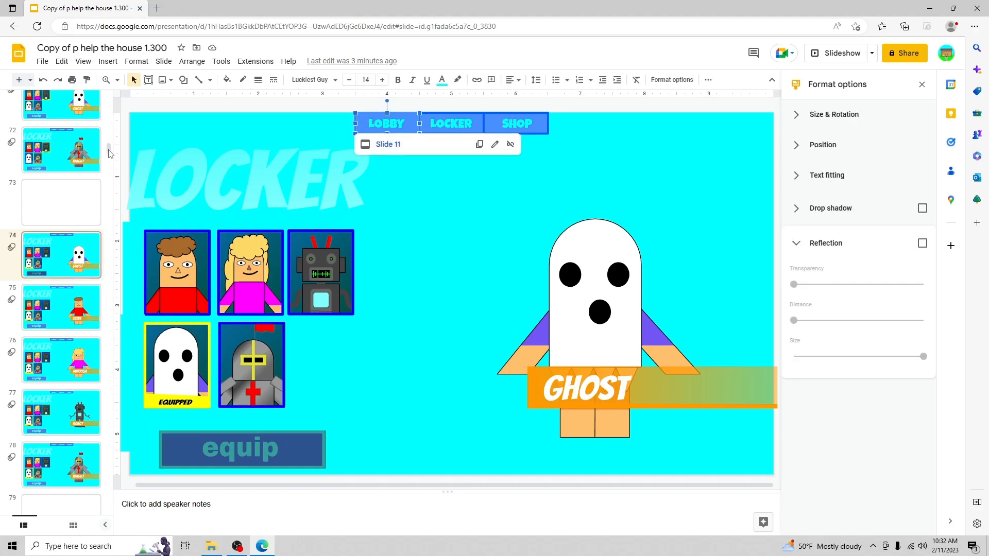
pyautogui.moveTo(108, 150); pyautogui.dragTo(108, 128)
pyautogui.scroll(10, 56, 306)
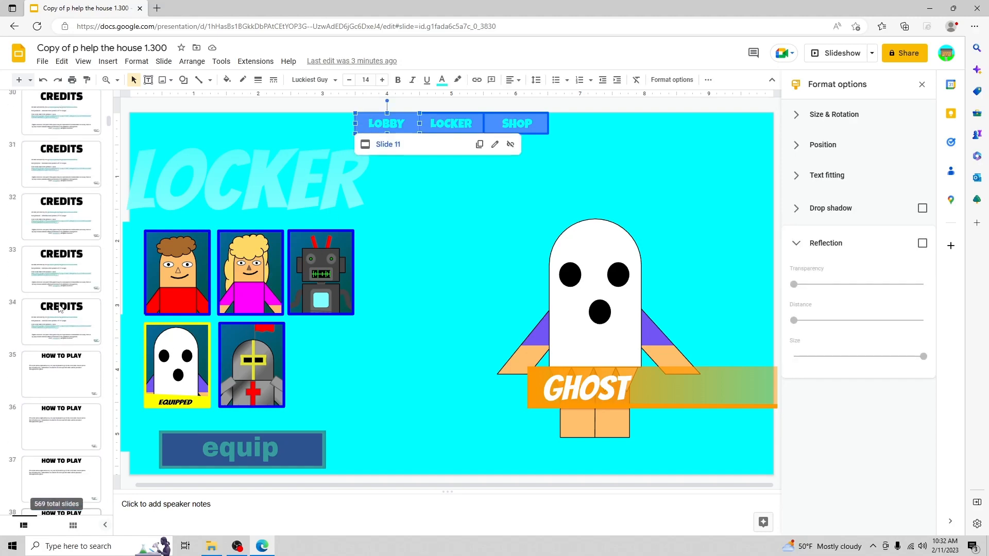
pyautogui.scroll(15, 59, 308)
pyautogui.click(71, 183)
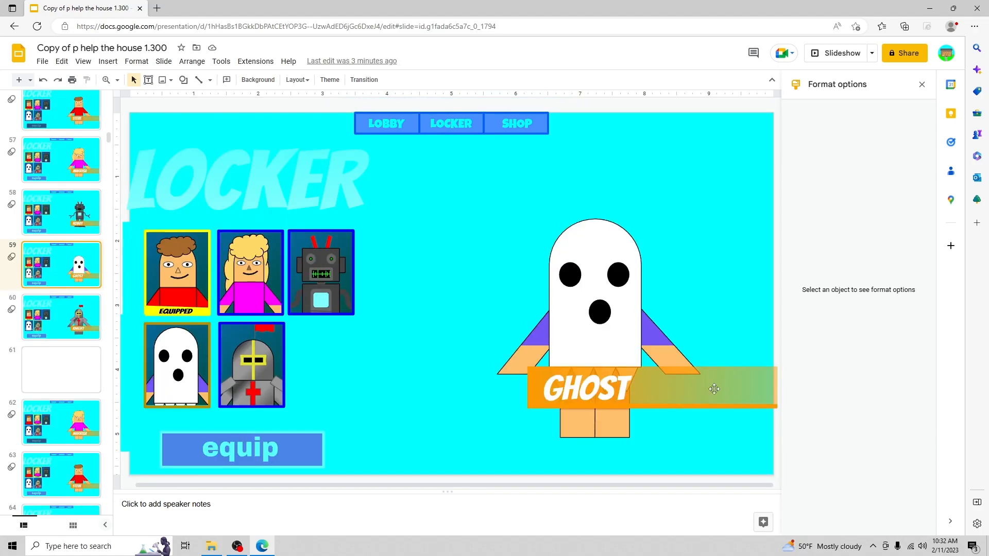
# - Open the Motion settings for the GHOST banner on slide 59 and delete the extra On click Fade in animation
pyautogui.click(714, 389)
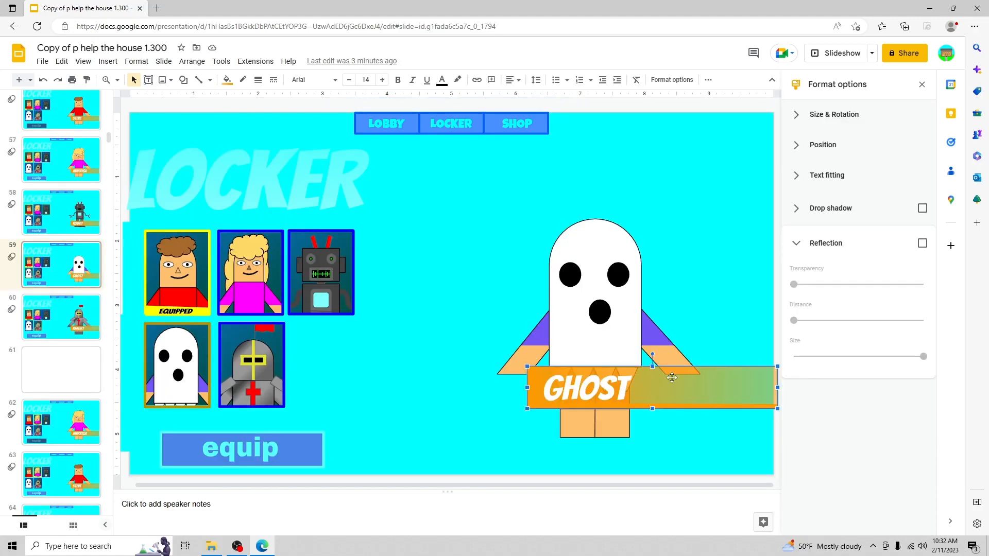
pyautogui.click(922, 84)
pyautogui.click(716, 79)
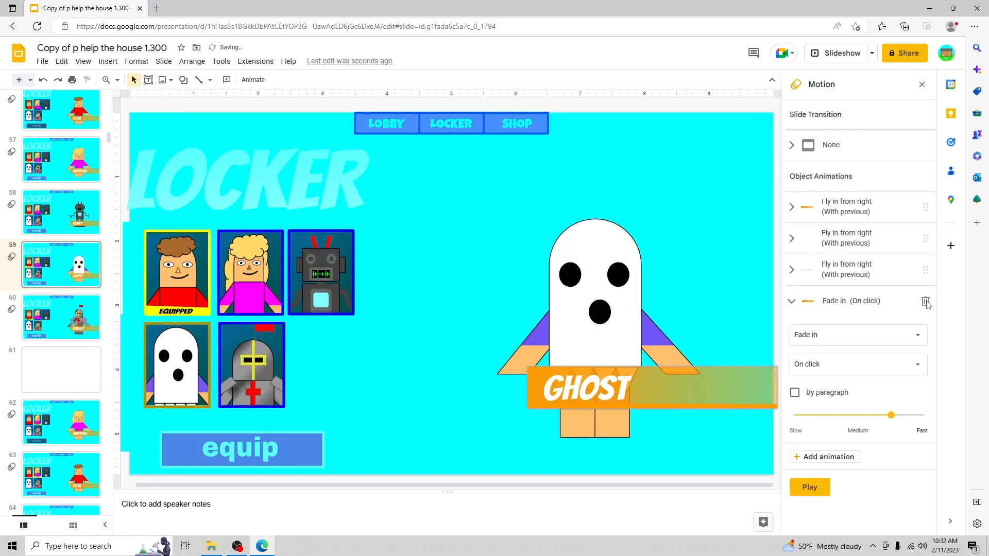
pyautogui.click(926, 308)
# - Examine the Fly in from right animation settings of the GHOST banner, its name text and the line under it
pyautogui.click(613, 394)
pyautogui.click(613, 395)
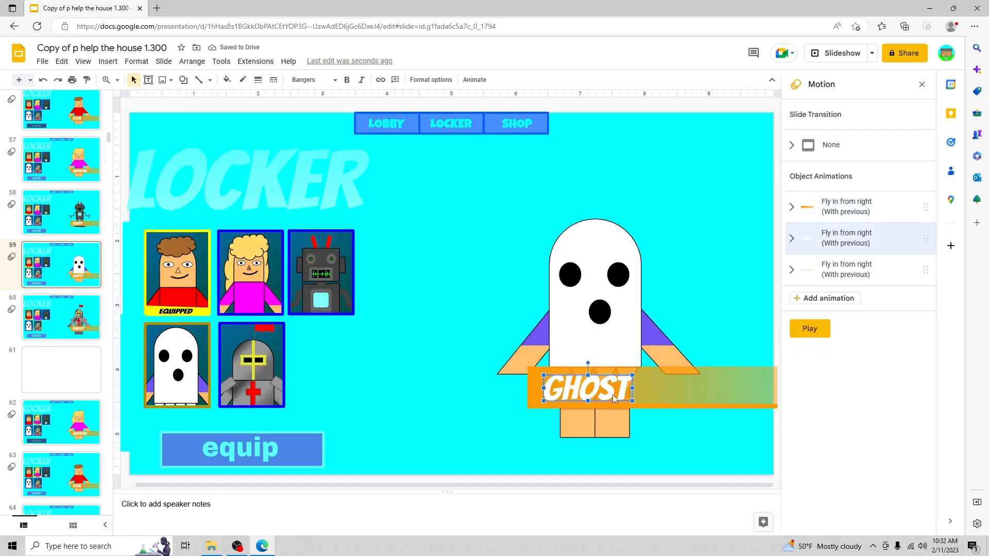
pyautogui.click(650, 407)
pyautogui.click(795, 209)
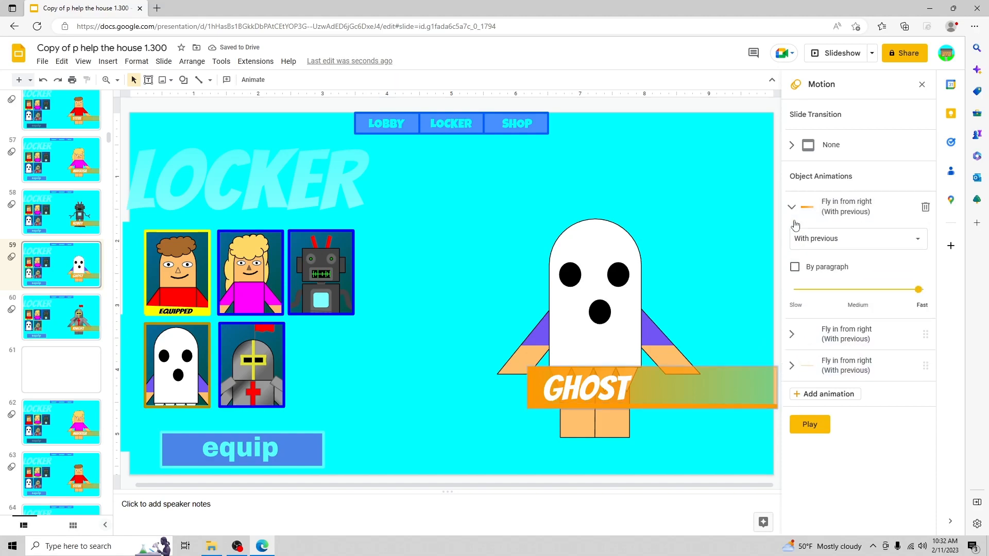
pyautogui.click(796, 222)
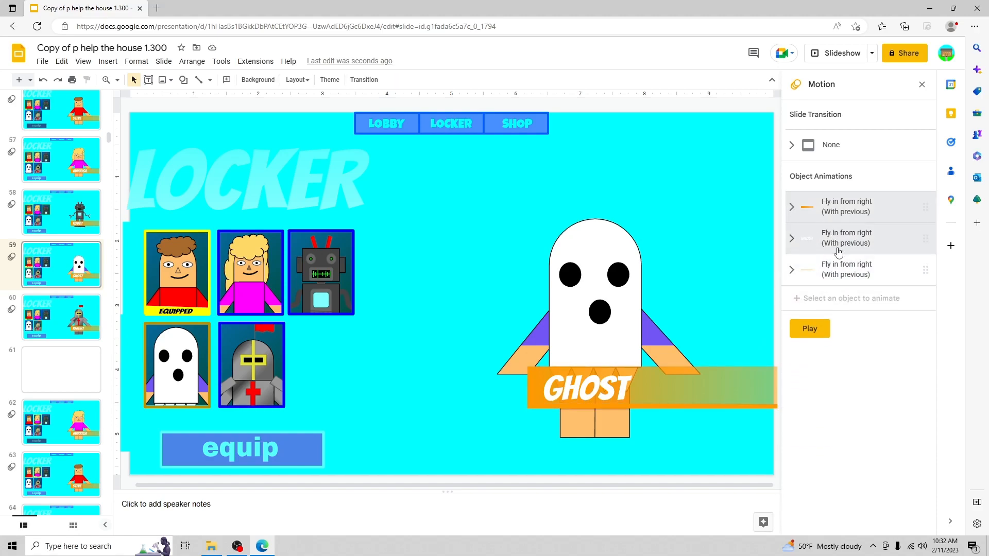
pyautogui.click(839, 212)
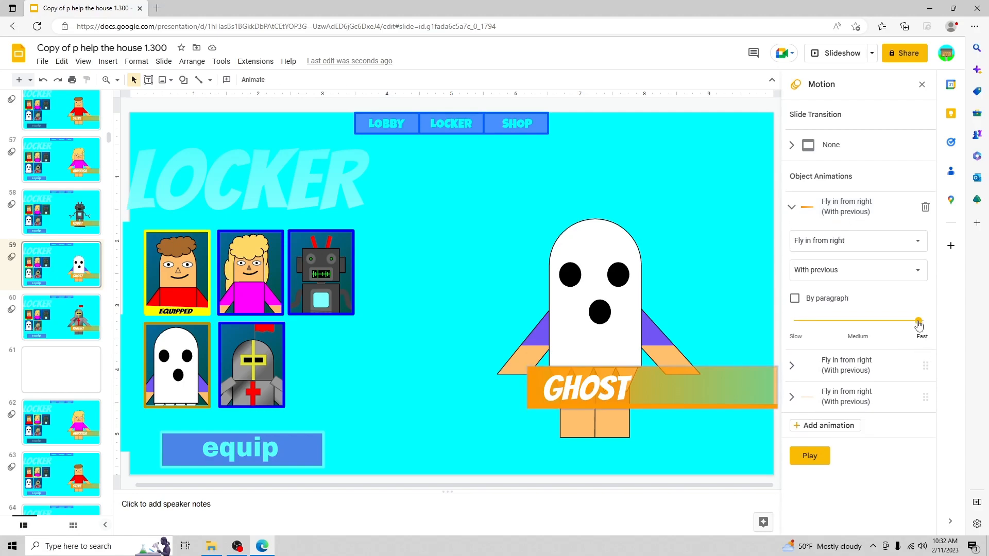
pyautogui.click(793, 212)
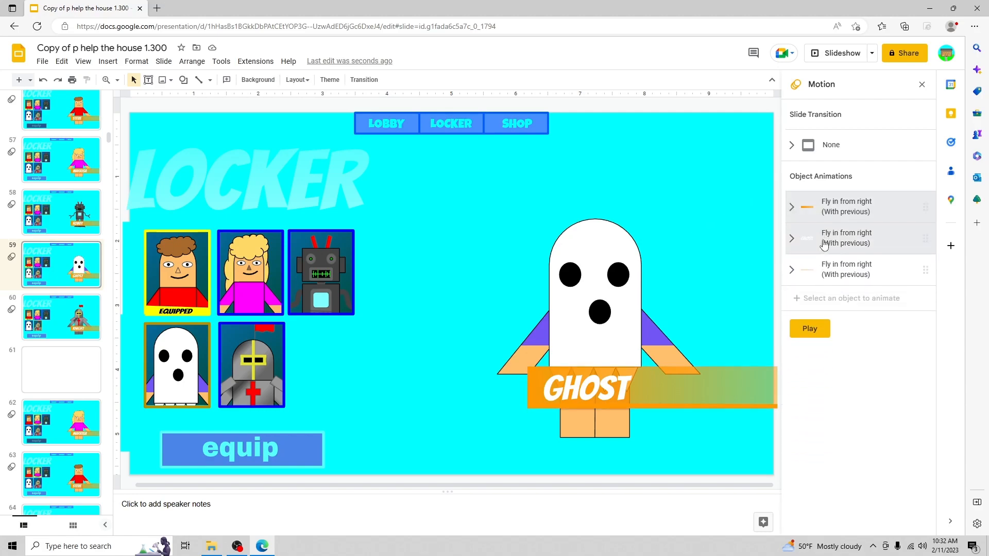
pyautogui.click(792, 239)
pyautogui.click(792, 242)
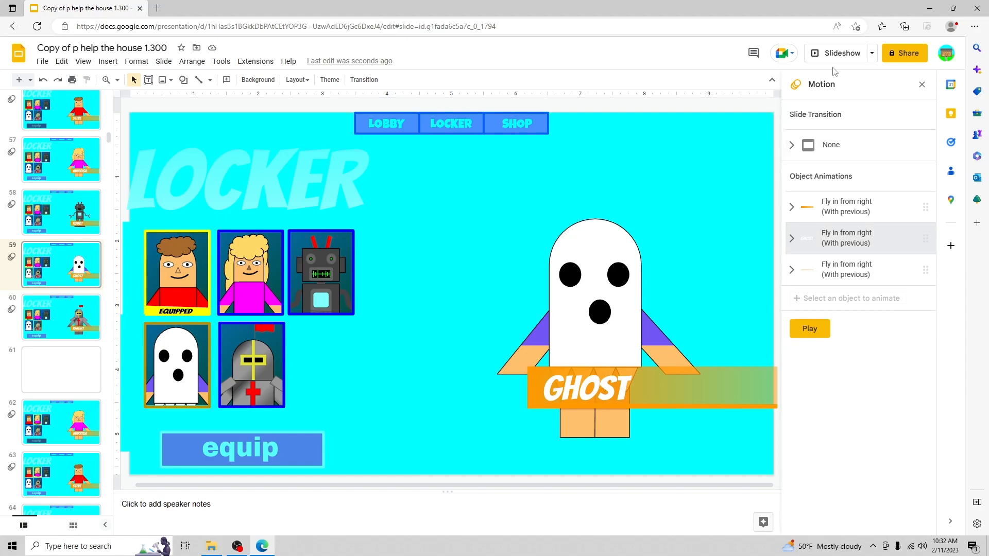
# - Present from slide 59 and preview the robot, Marrisa, knight and ghost characters through their locker thumbnails
pyautogui.click(836, 52)
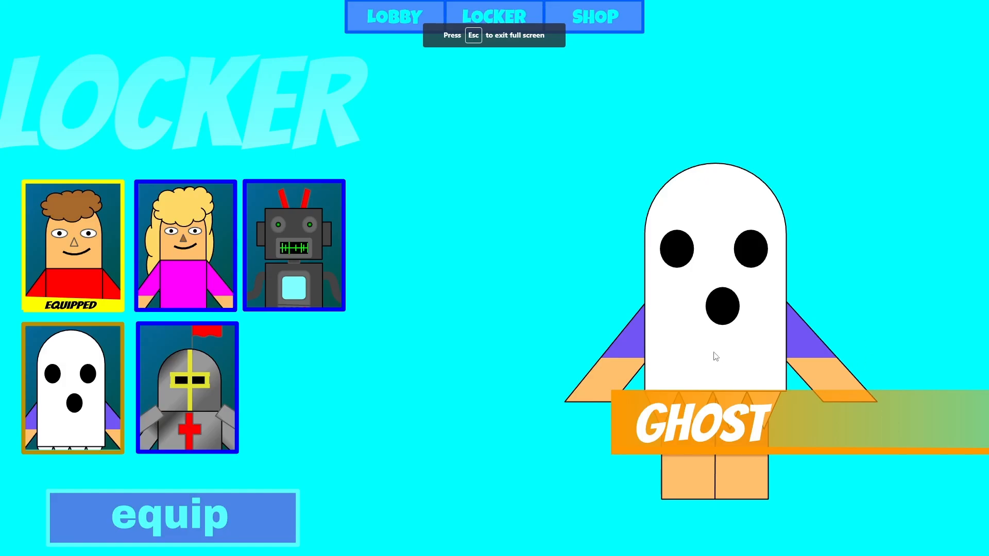
pyautogui.click(278, 238)
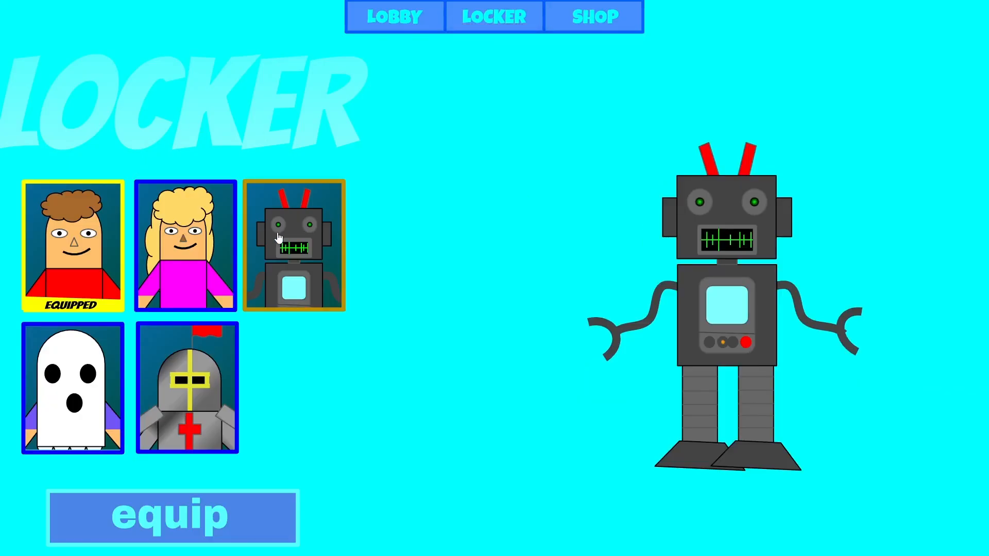
pyautogui.click(175, 237)
pyautogui.click(152, 351)
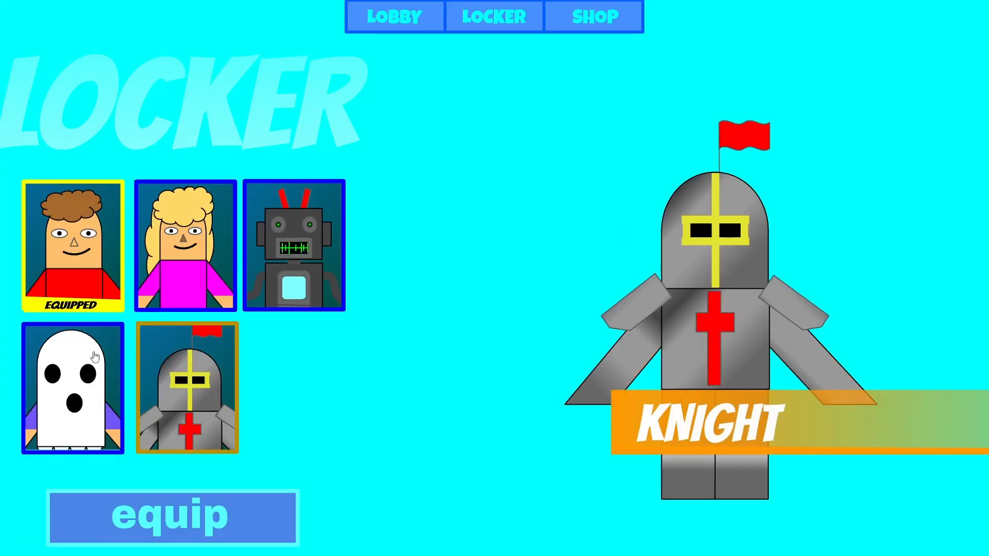
pyautogui.click(92, 360)
# - Test equipping Marrisa and going to the lobby in the slideshow, and exit the presentation
pyautogui.click(167, 288)
pyautogui.click(191, 510)
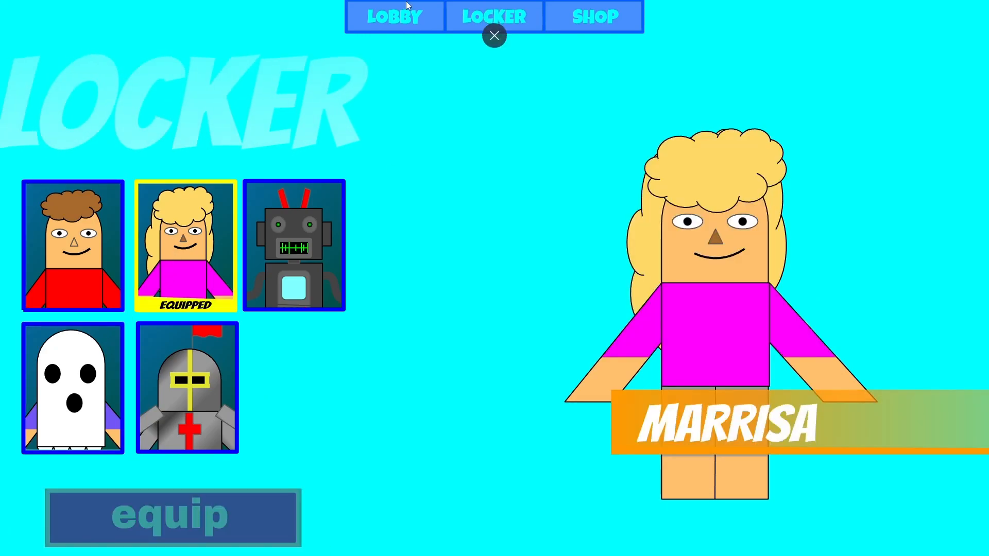
pyautogui.click(406, 8)
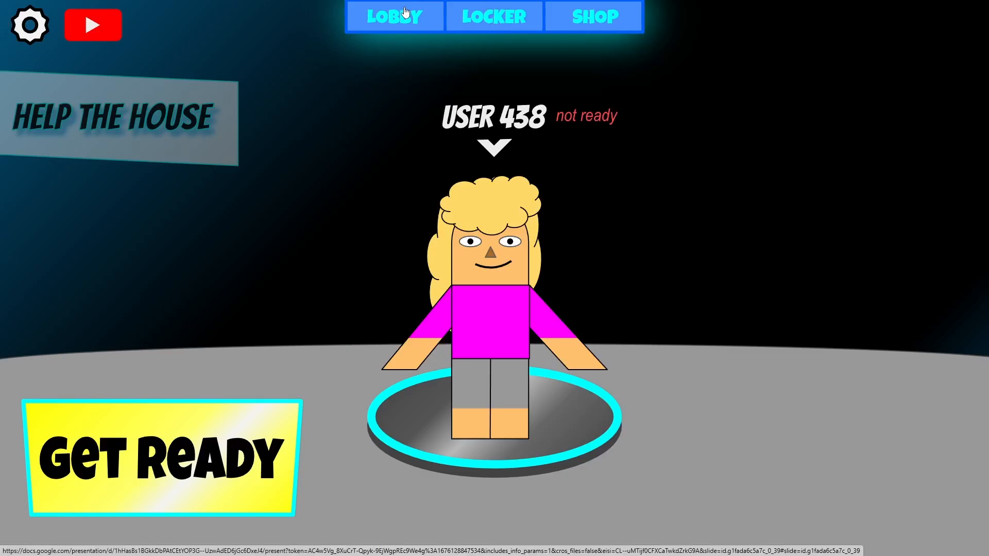
pyautogui.press('Escape')
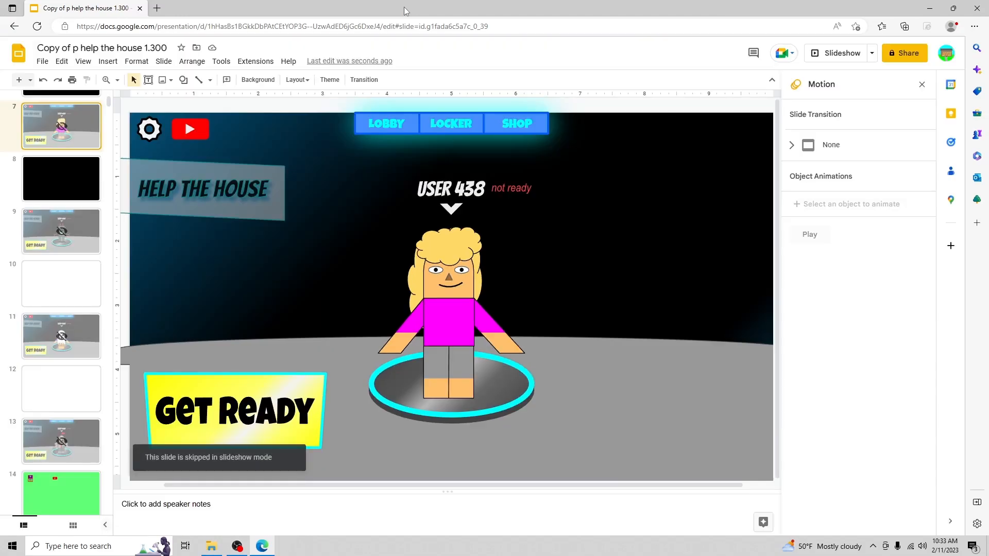
# - Look through the locker slides, return to Marrisa lobby slide 7 and check the SHOP button's link
pyautogui.scroll(-18, 25, 162)
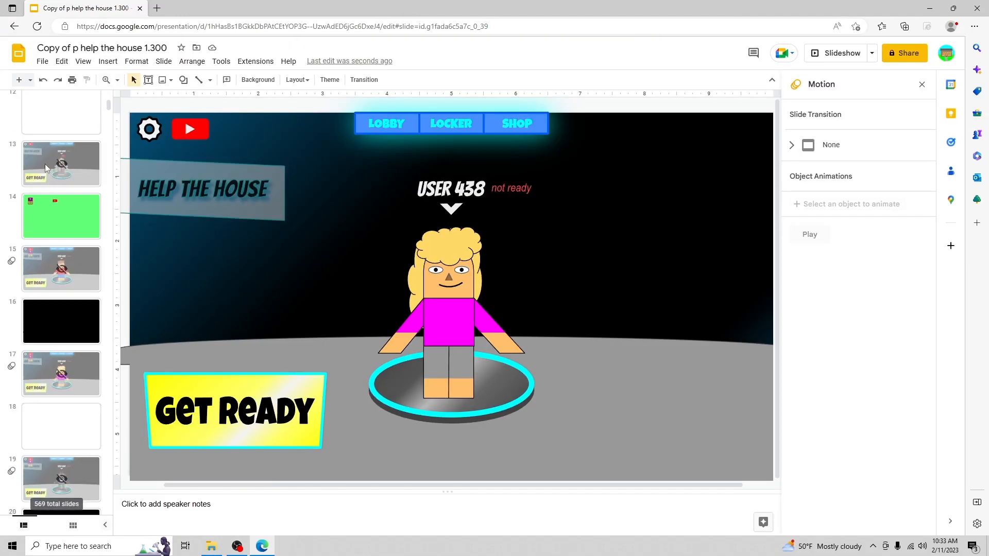
pyautogui.scroll(-20, 42, 158)
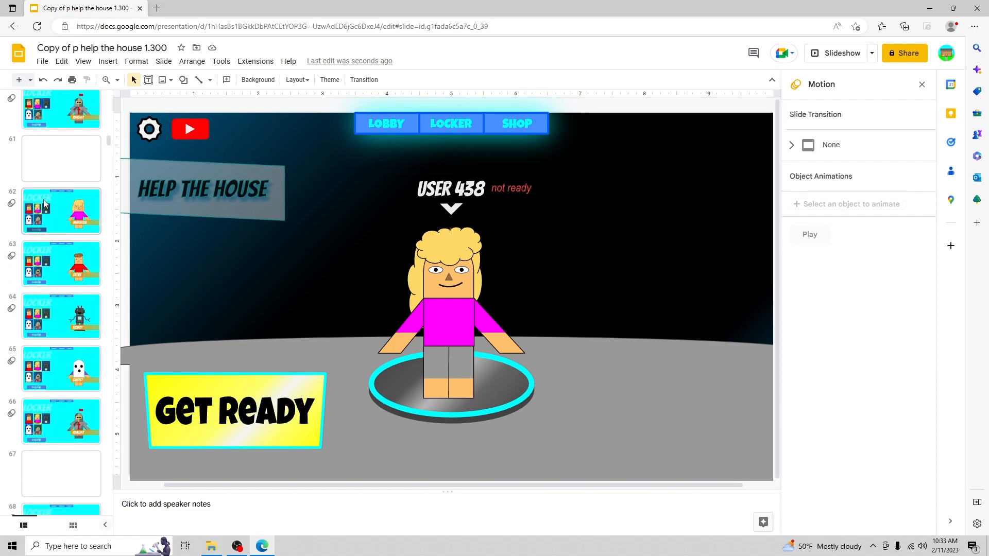
pyautogui.scroll(-4, 64, 257)
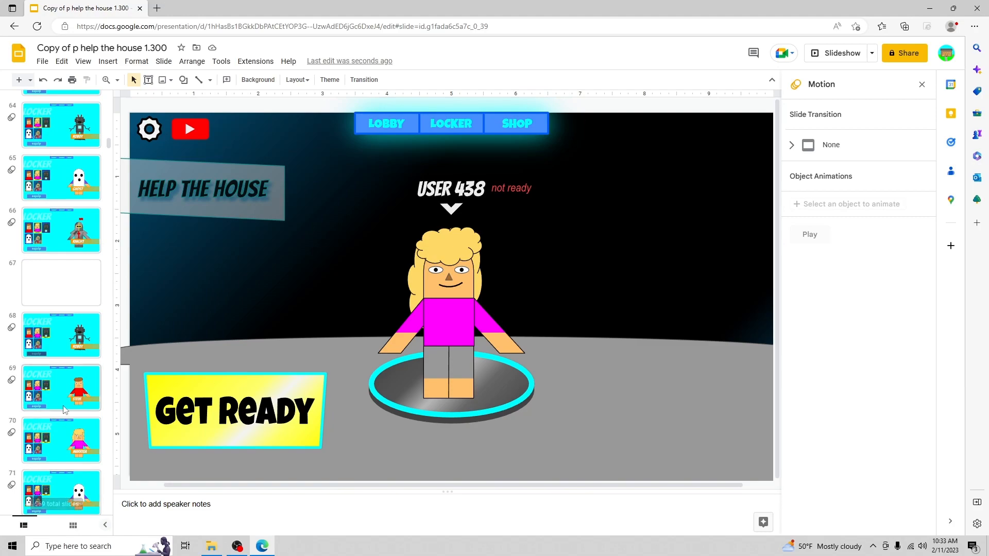
pyautogui.scroll(6, 64, 409)
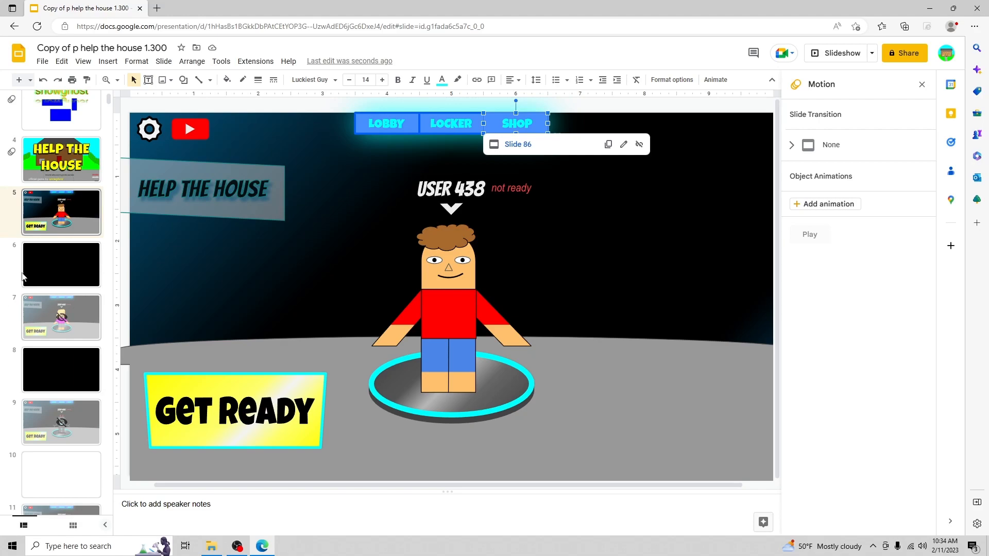
pyautogui.click(53, 324)
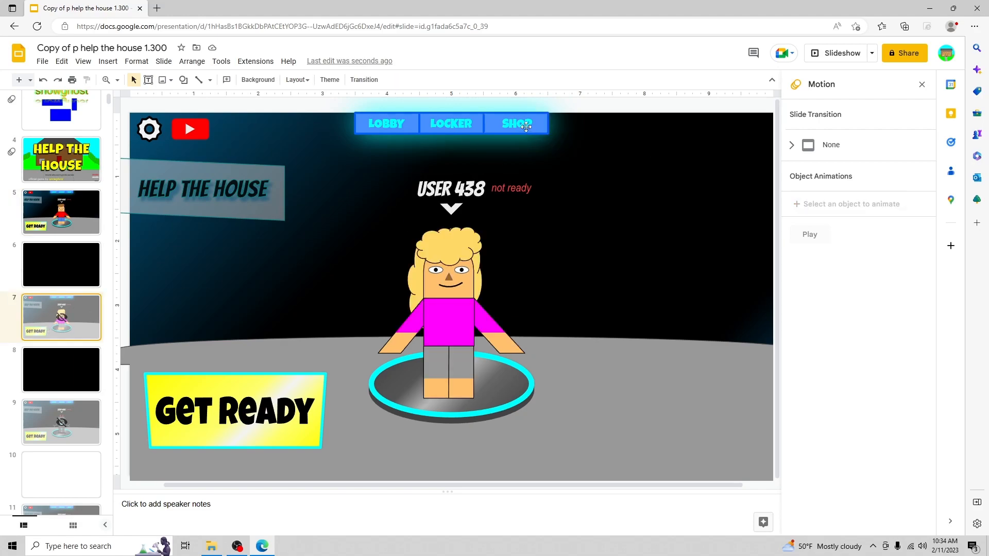
pyautogui.click(526, 127)
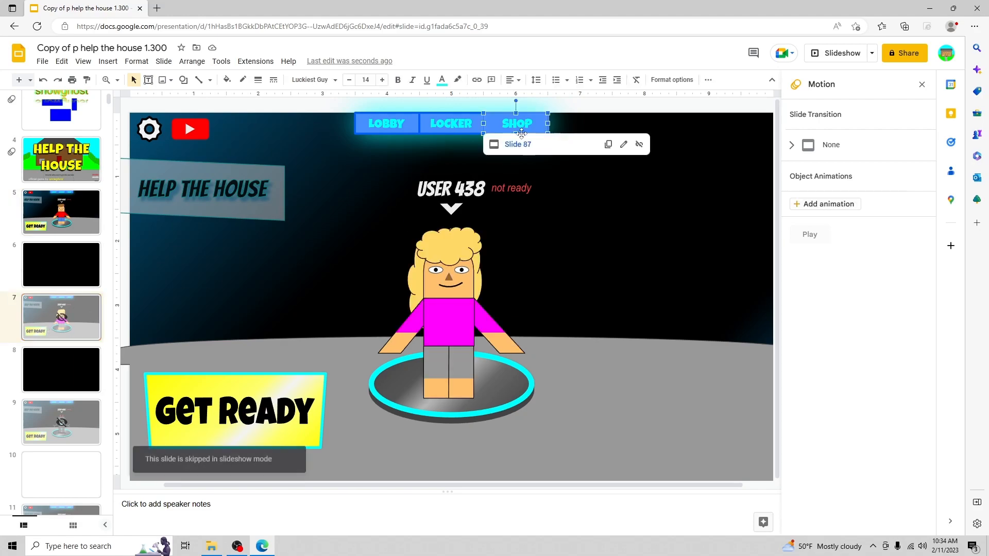
# - Go from lobby slide 5 to the item shop slides and view slides 86 to 90 in turn
pyautogui.click(64, 207)
pyautogui.moveTo(110, 98); pyautogui.dragTo(110, 155)
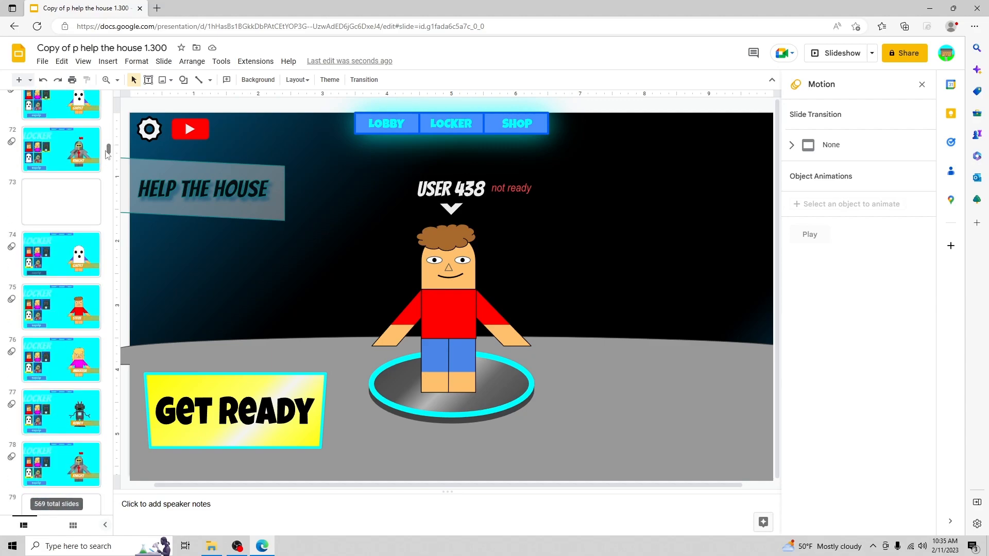
pyautogui.scroll(-4, 61, 273)
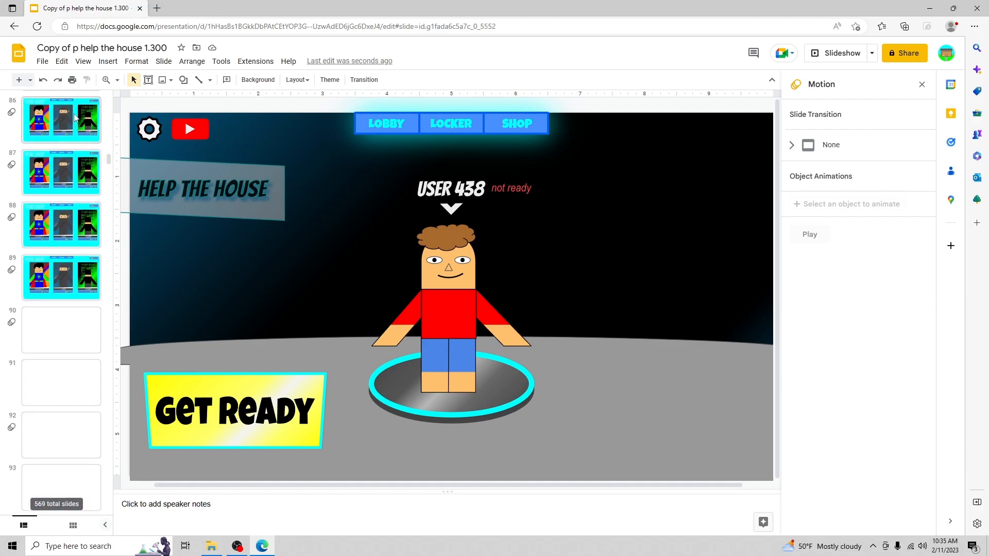
pyautogui.click(63, 172)
pyautogui.click(65, 225)
pyautogui.click(68, 282)
pyautogui.click(69, 333)
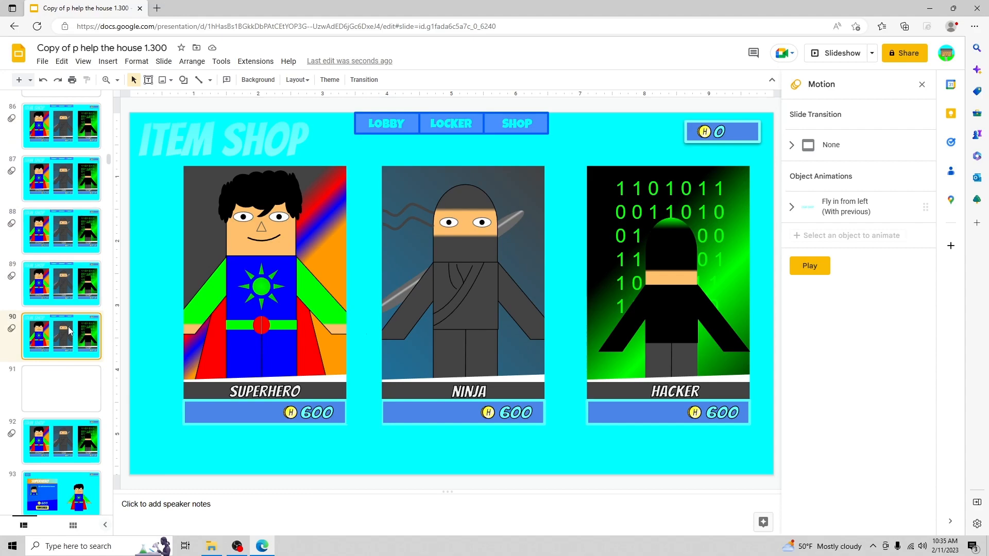
# - View the superhero purchase slides in turn, starting at slide 97
pyautogui.scroll(-7, 70, 335)
pyautogui.click(72, 321)
pyautogui.click(73, 371)
pyautogui.click(71, 418)
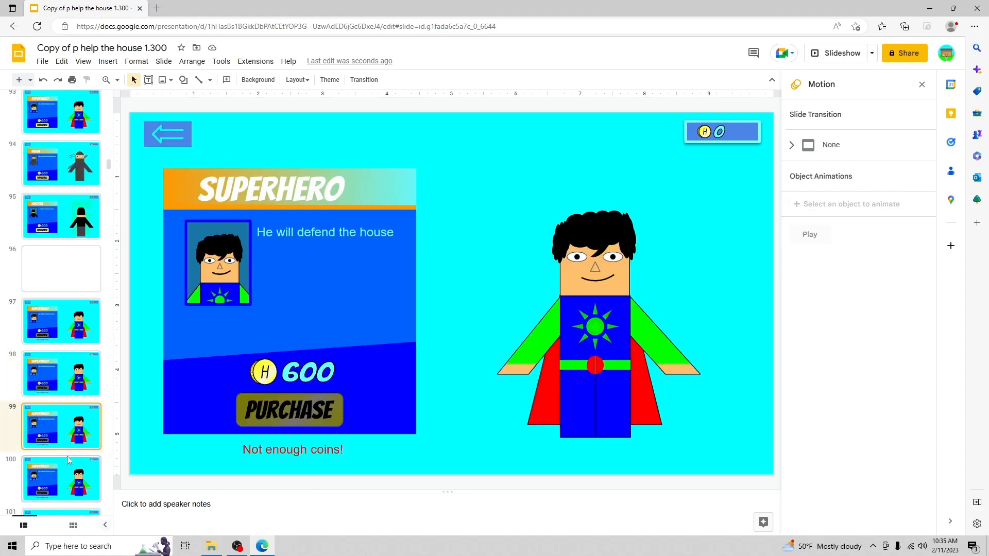
pyautogui.click(69, 464)
pyautogui.scroll(-3, 68, 462)
pyautogui.click(70, 422)
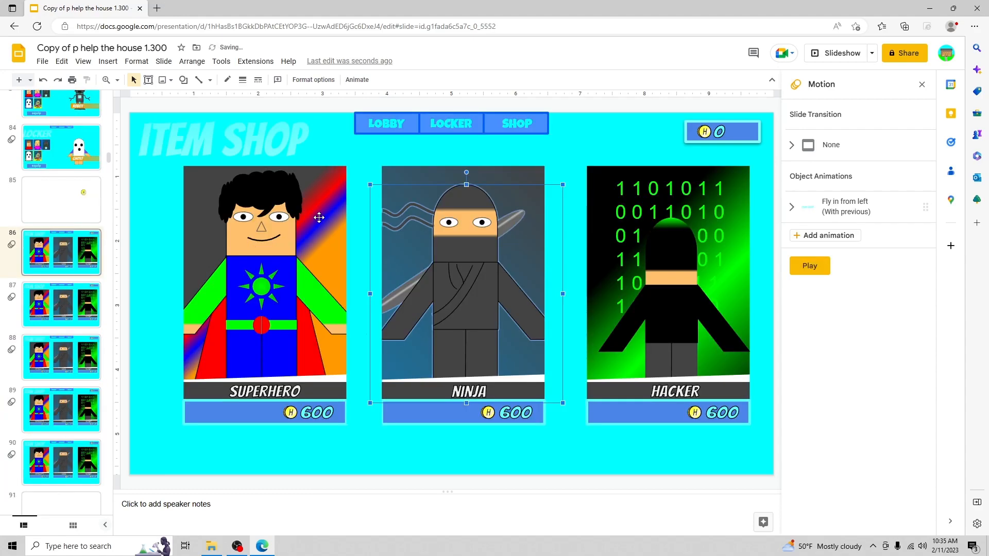
# - Inspect the superhero artwork and the hacker card's objects on item shop slide 86
pyautogui.click(268, 230)
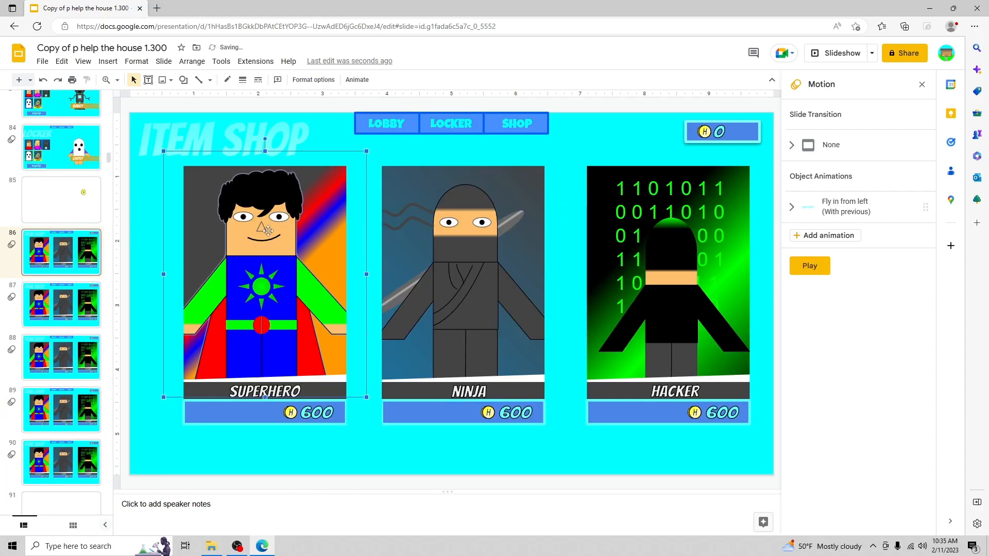
pyautogui.click(685, 251)
pyautogui.click(619, 213)
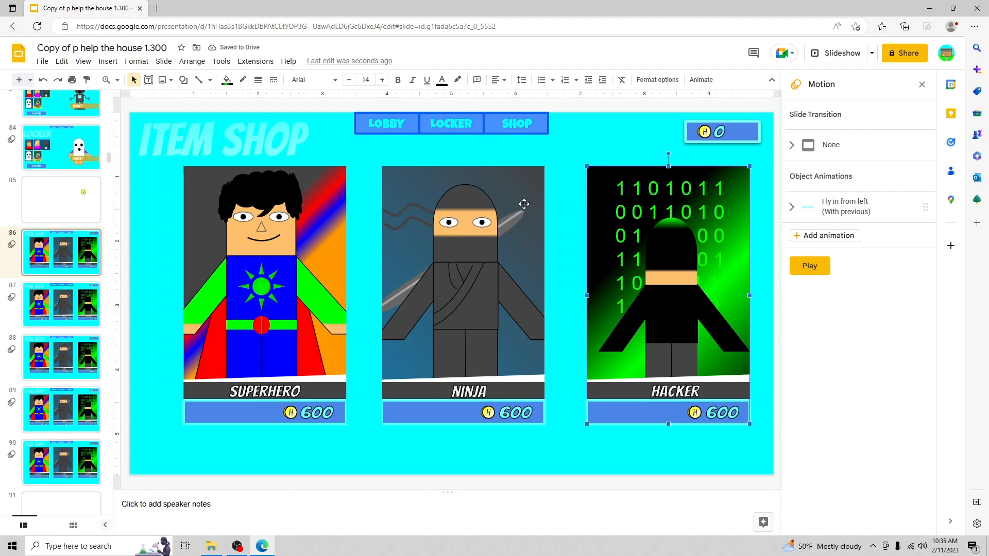
# - View the custom gradient settings of the ninja card's background and close them without changes
pyautogui.click(402, 181)
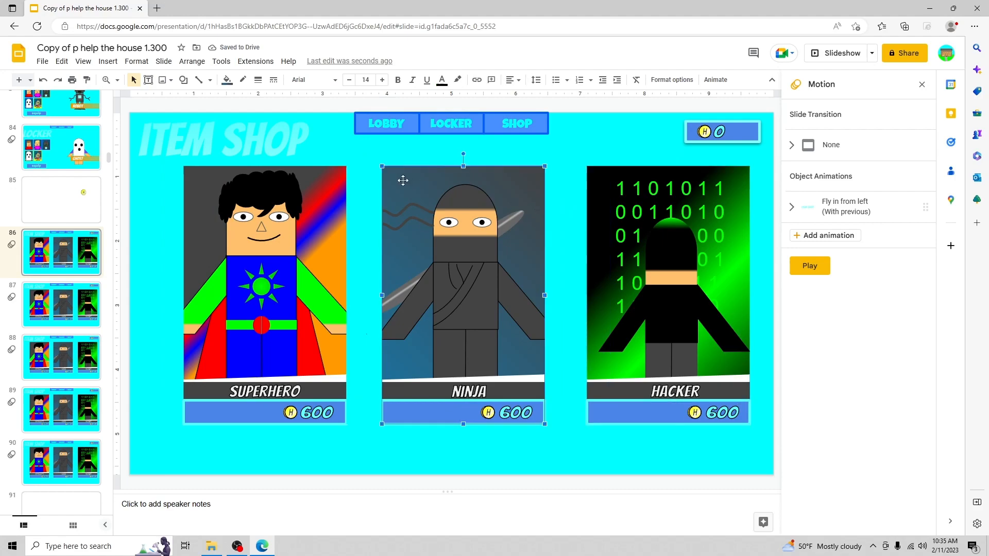
pyautogui.click(227, 79)
pyautogui.click(311, 219)
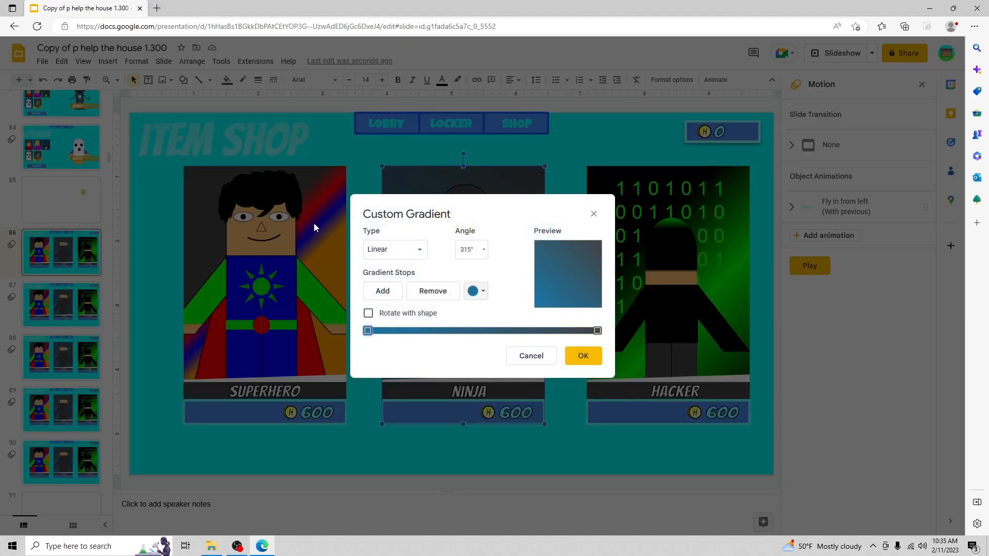
pyautogui.click(595, 214)
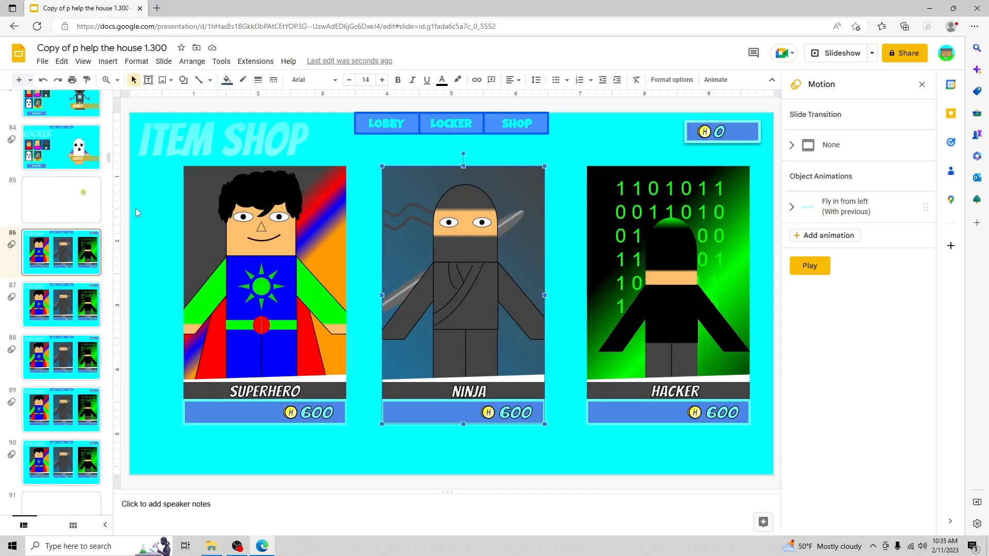
pyautogui.click(67, 243)
# - Open locker slide 75 and select the invisible shapes surrounding the character thumbnails to inspect their placement
pyautogui.scroll(3, 47, 232)
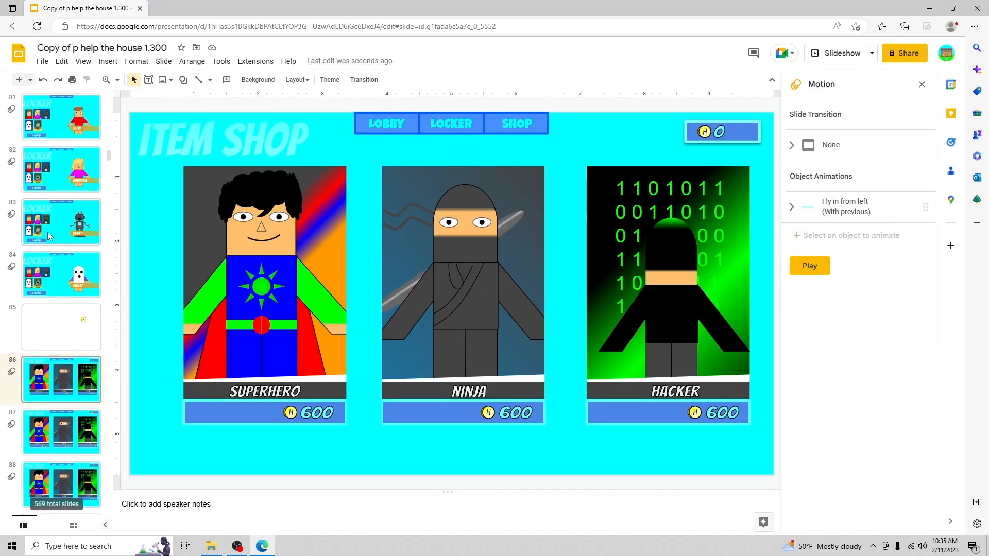
pyautogui.scroll(5, 56, 224)
pyautogui.click(65, 188)
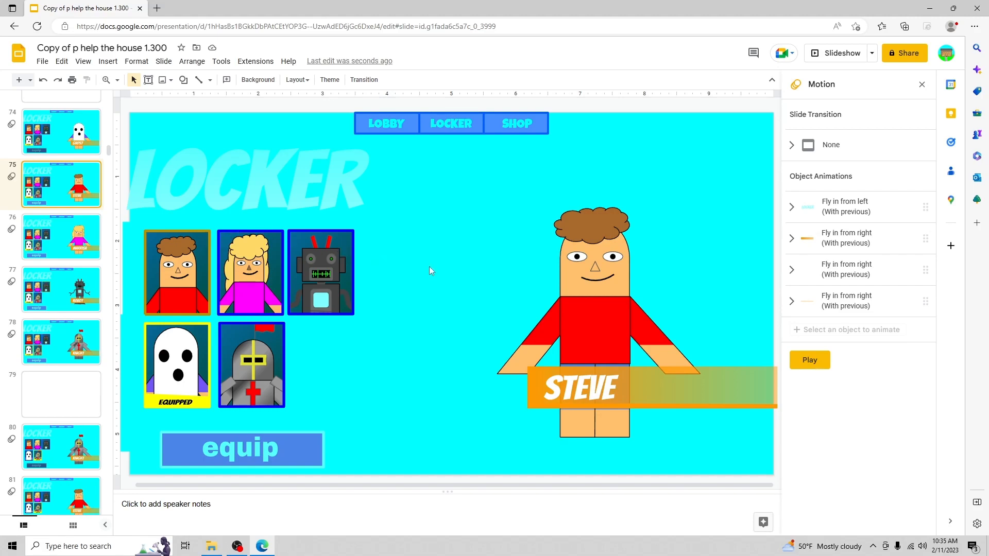
pyautogui.click(374, 302)
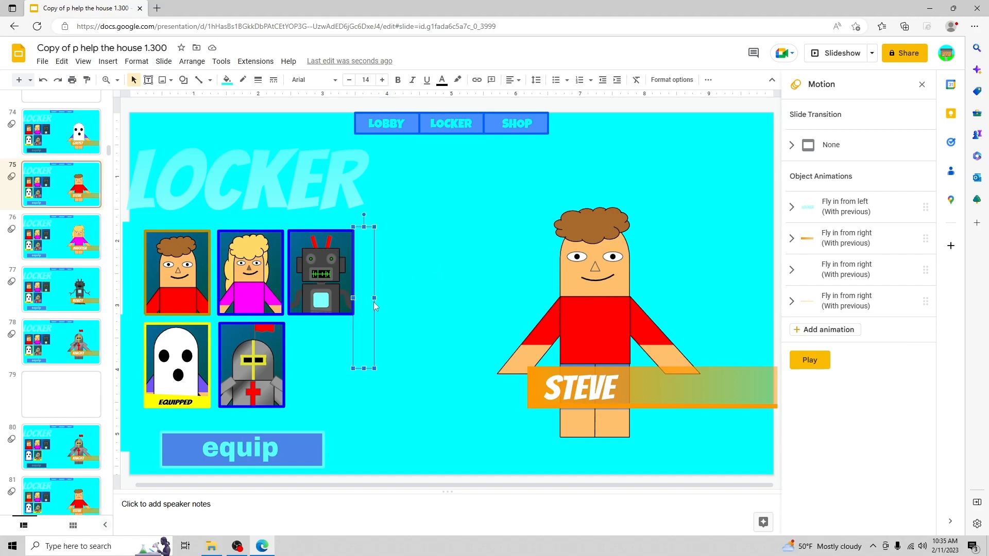
pyautogui.click(379, 304)
pyautogui.click(299, 345)
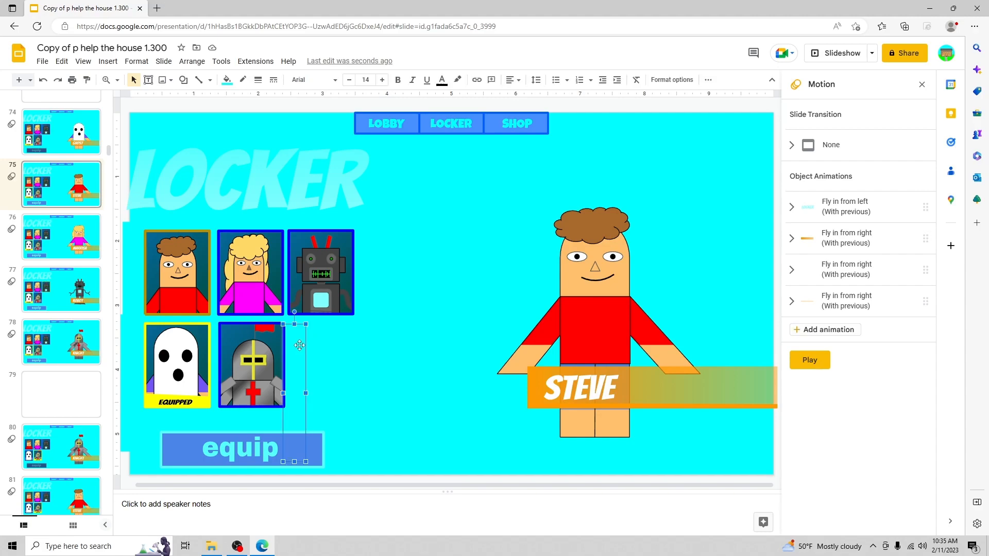
pyautogui.click(225, 416)
pyautogui.click(139, 279)
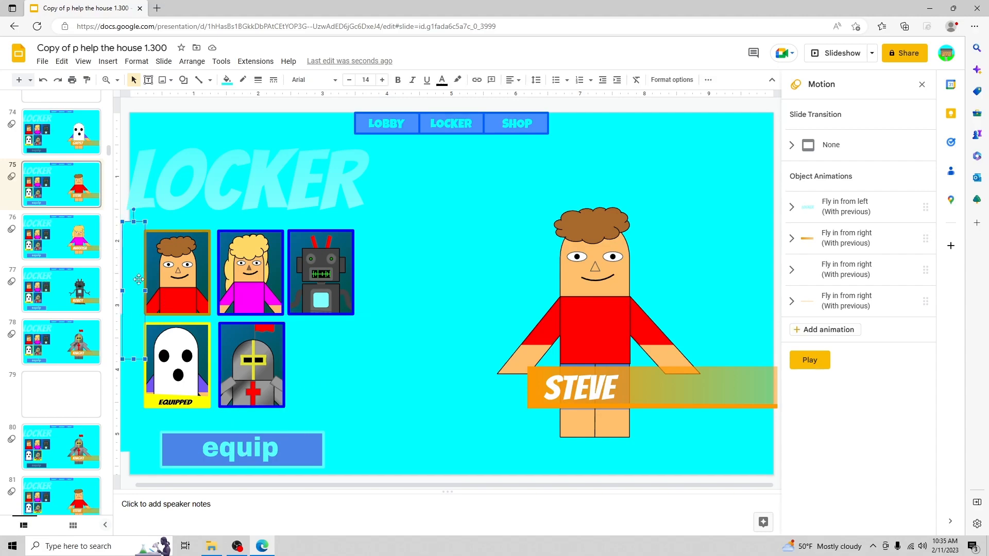
# - Delete the invisible cover shapes around the character thumbnails on locker slide 75
pyautogui.click(138, 279)
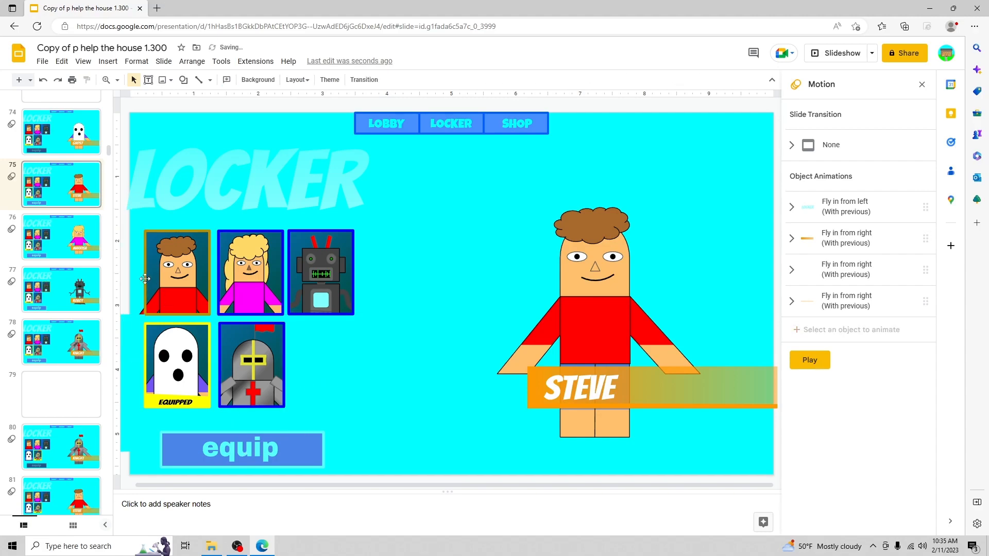
pyautogui.click(137, 371)
pyautogui.click(135, 370)
pyautogui.press('Escape')
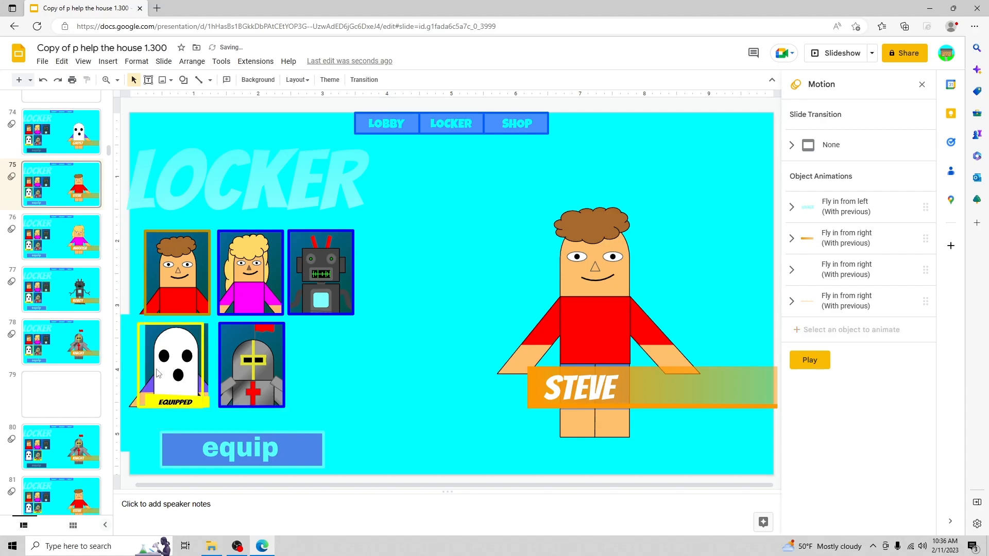
pyautogui.moveTo(142, 377); pyautogui.dragTo(148, 376)
pyautogui.click(312, 353)
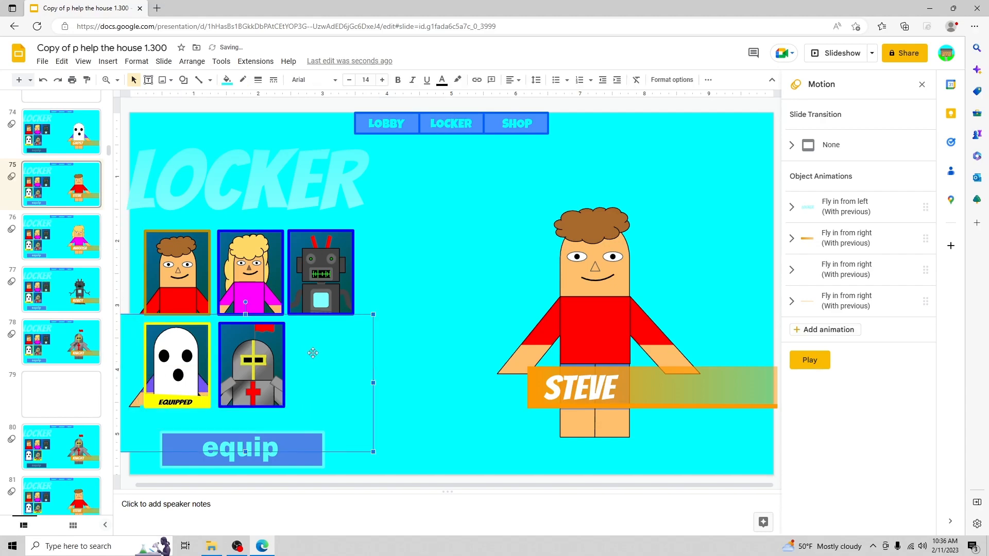
pyautogui.press('Delete')
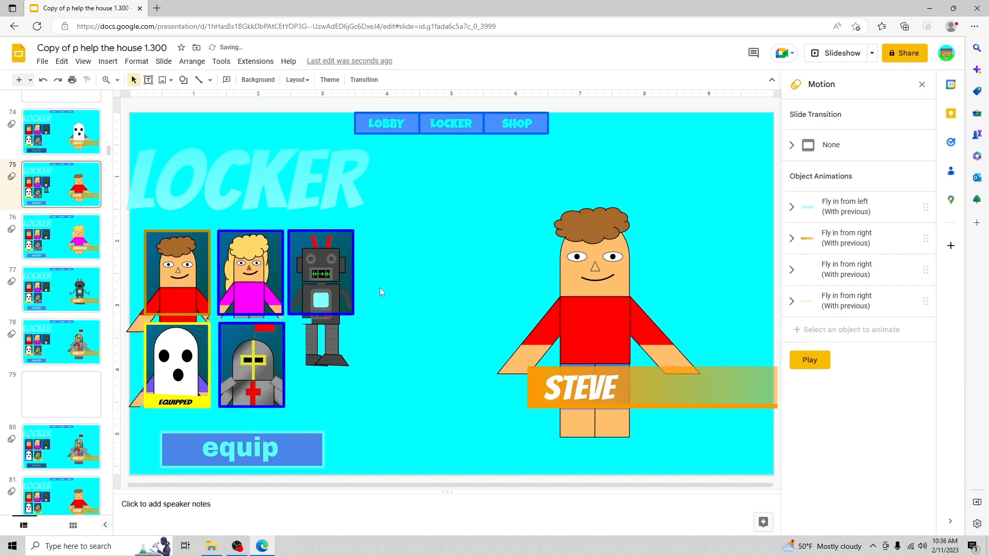
pyautogui.click(294, 336)
pyautogui.press('Delete')
pyautogui.click(263, 421)
pyautogui.press('Delete')
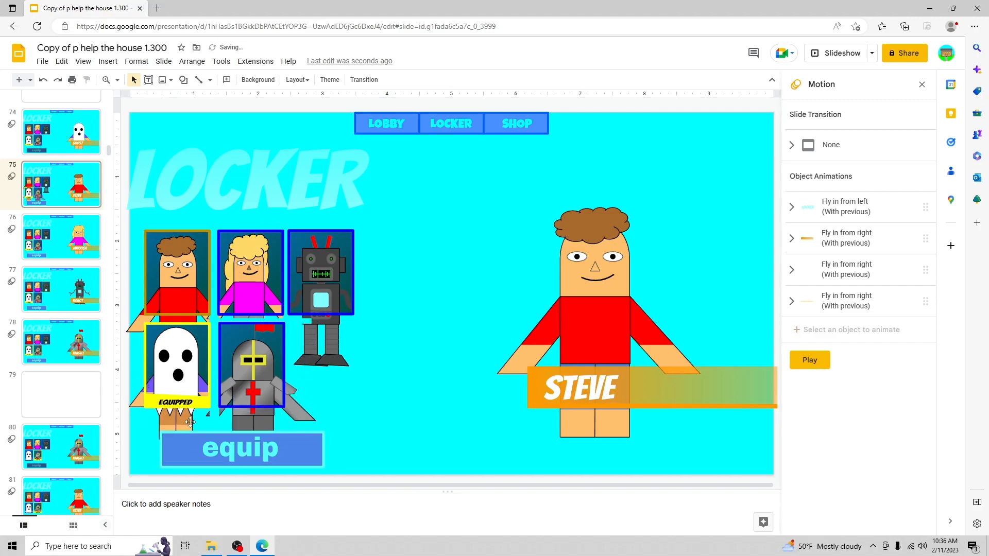
# - On ghost locker slide 74, move the large invisible cover shape off the lower thumbnail row towards the ghost figure
pyautogui.click(67, 135)
pyautogui.click(341, 347)
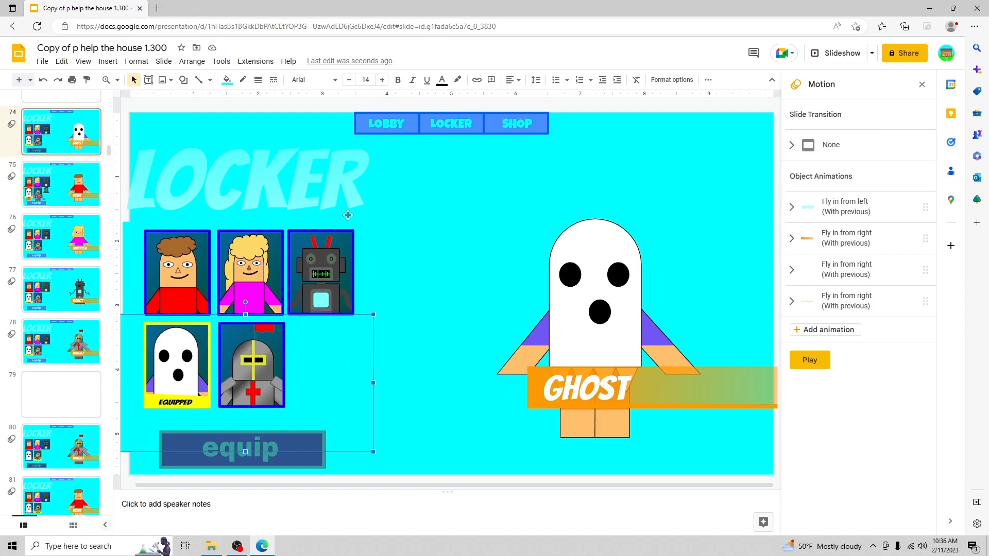
pyautogui.press('Delete')
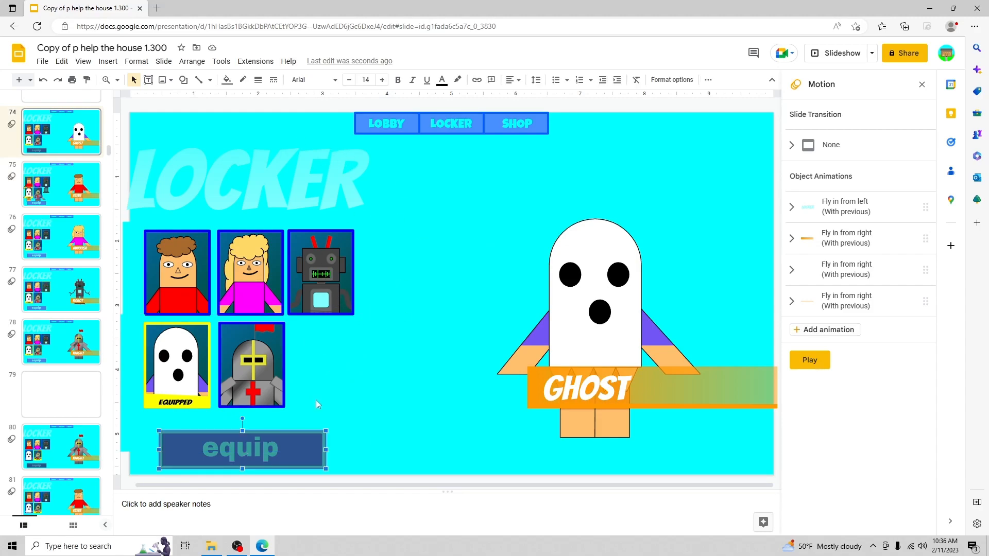
pyautogui.click(316, 399)
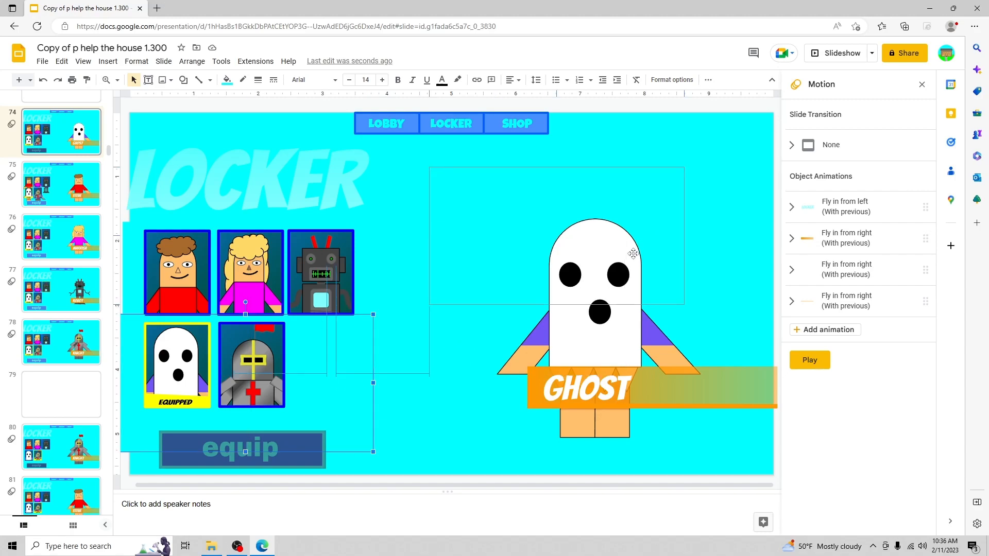
pyautogui.moveTo(124, 450); pyautogui.dragTo(432, 308)
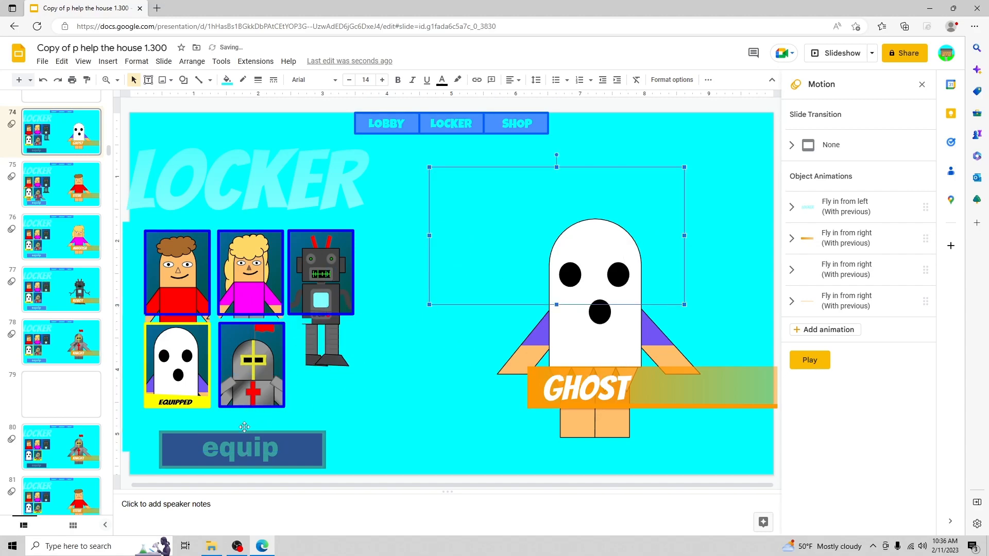
pyautogui.click(245, 427)
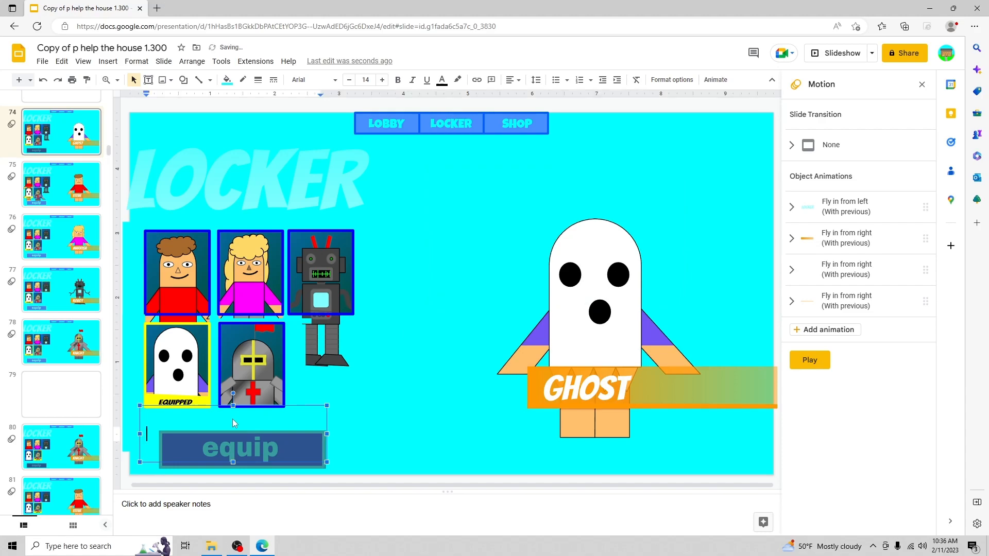
pyautogui.click(369, 416)
pyautogui.click(273, 404)
pyautogui.click(189, 418)
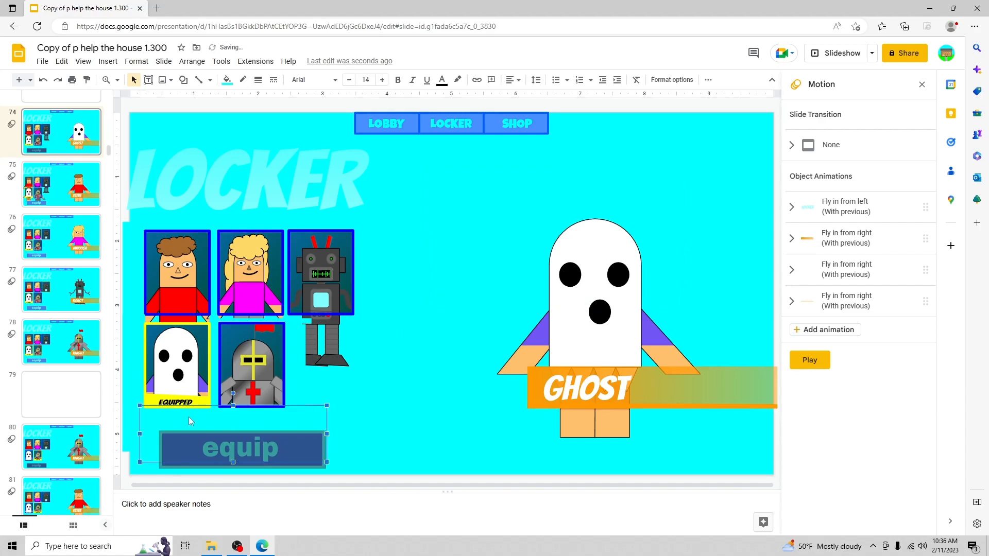
# - On locker slide 76, move the EQUIPPED label, yellow bar and yellow frame off the ghost thumbnail
pyautogui.click(67, 238)
pyautogui.click(181, 402)
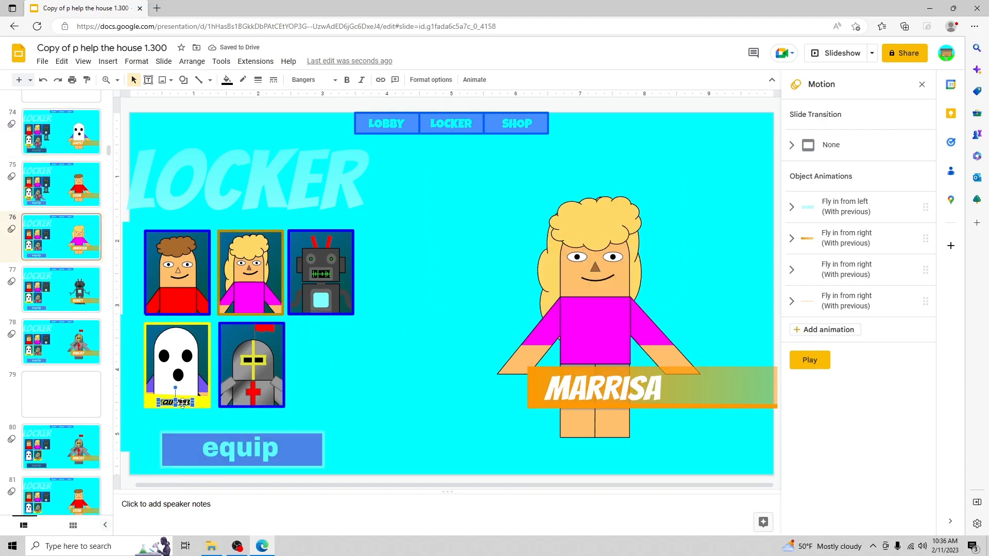
pyautogui.moveTo(182, 403); pyautogui.dragTo(474, 283)
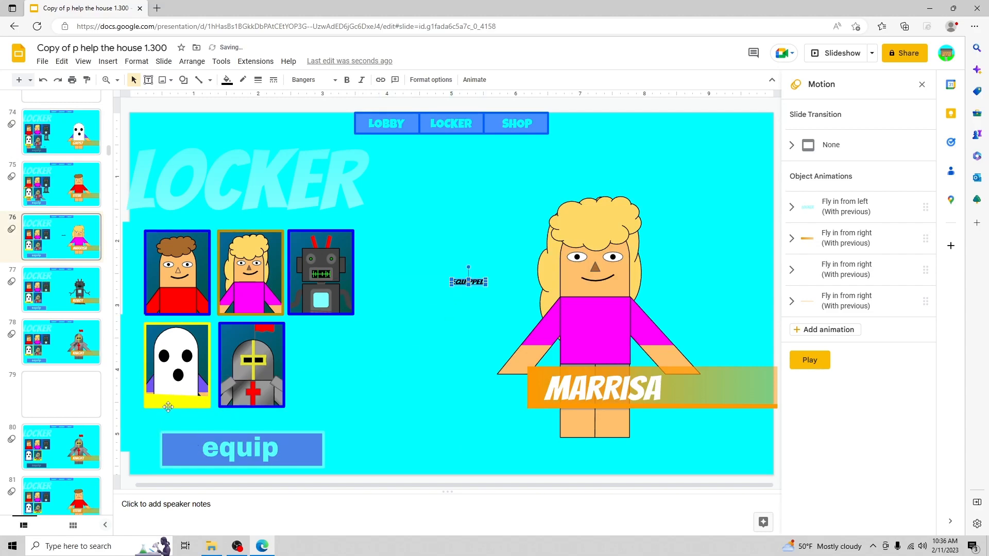
pyautogui.moveTo(168, 407); pyautogui.dragTo(422, 334)
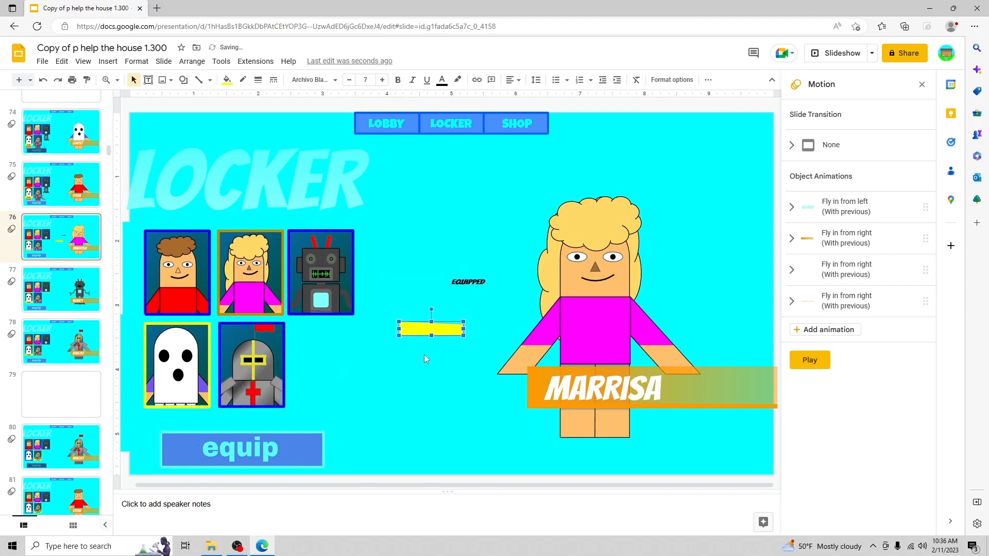
pyautogui.click(180, 405)
pyautogui.moveTo(179, 404); pyautogui.dragTo(303, 382)
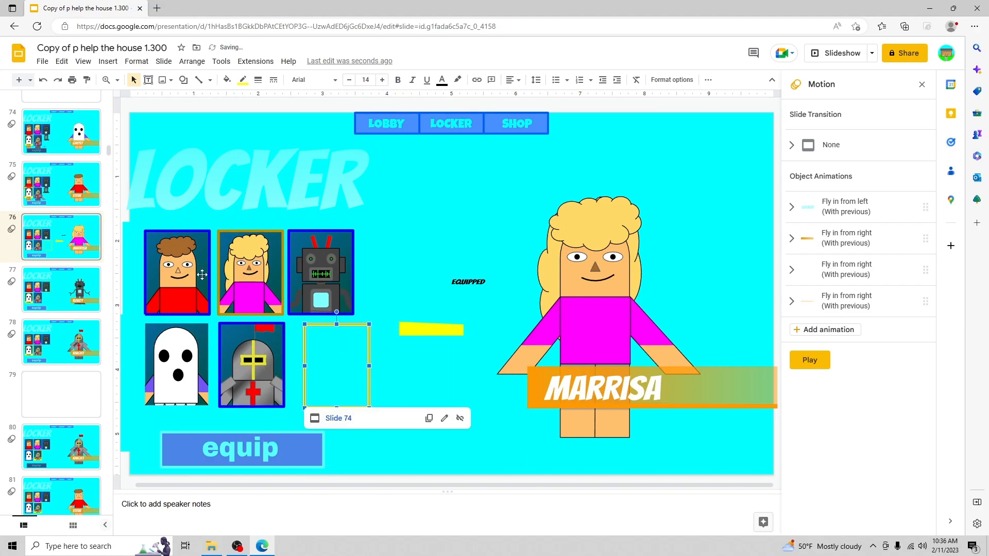
# - Pull the blue frames of the first-row thumbnails and the brown-haired character's figure away from their backgrounds on slide 76
pyautogui.click(197, 275)
pyautogui.moveTo(174, 285); pyautogui.dragTo(246, 303)
pyautogui.moveTo(322, 249); pyautogui.dragTo(384, 243)
pyautogui.click(132, 268)
pyautogui.click(160, 272)
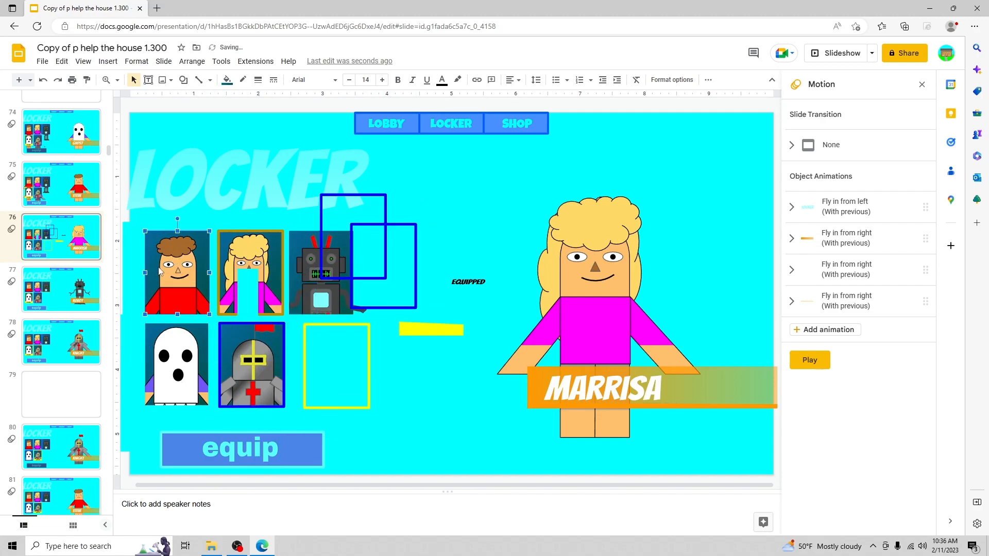
pyautogui.click(191, 281)
pyautogui.moveTo(190, 281); pyautogui.dragTo(282, 266)
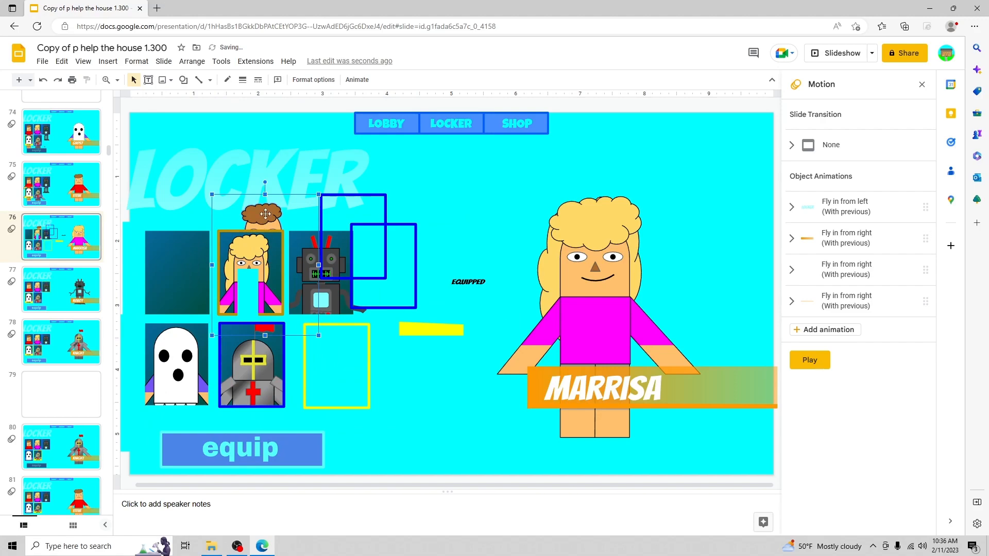
pyautogui.moveTo(265, 213); pyautogui.dragTo(495, 171)
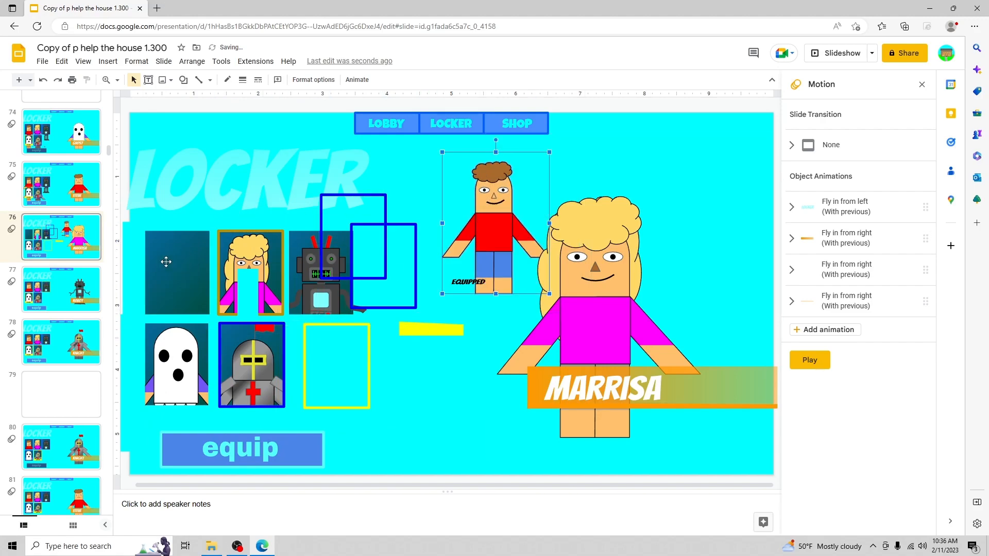
pyautogui.click(138, 232)
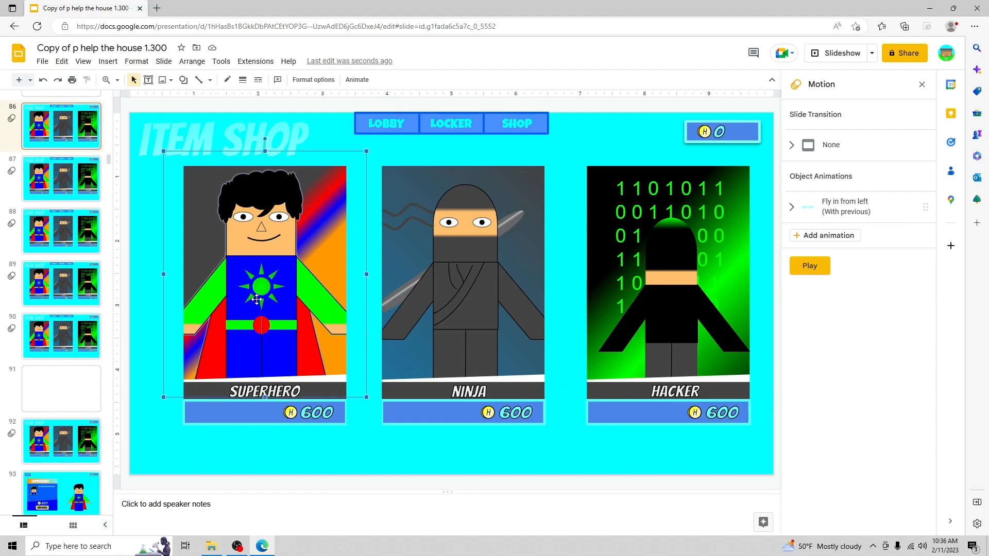
# - On shop slide 86, move the superhero off its card, delete the invisible shapes beside the ninja card, and undo these changes
pyautogui.moveTo(235, 338); pyautogui.dragTo(340, 273)
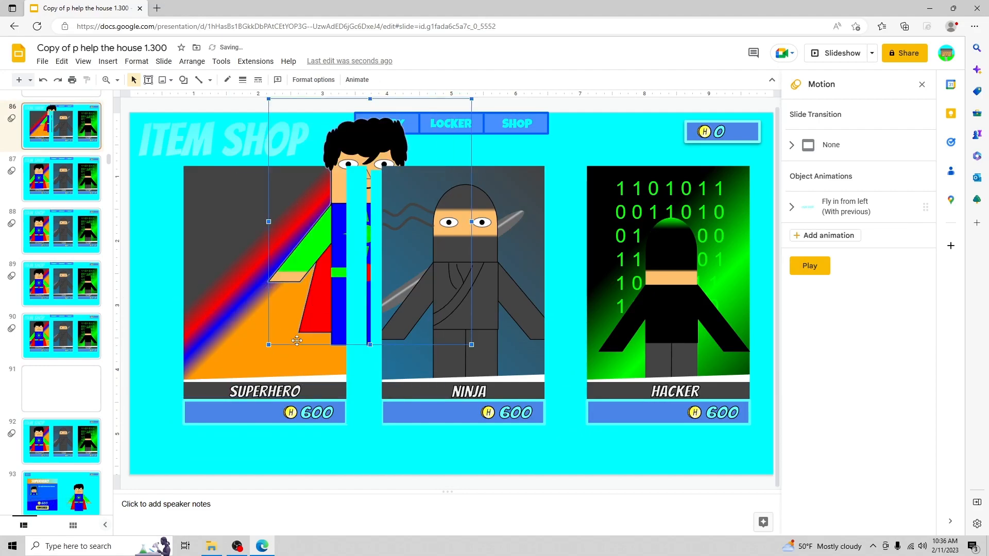
pyautogui.click(356, 361)
pyautogui.press('Delete')
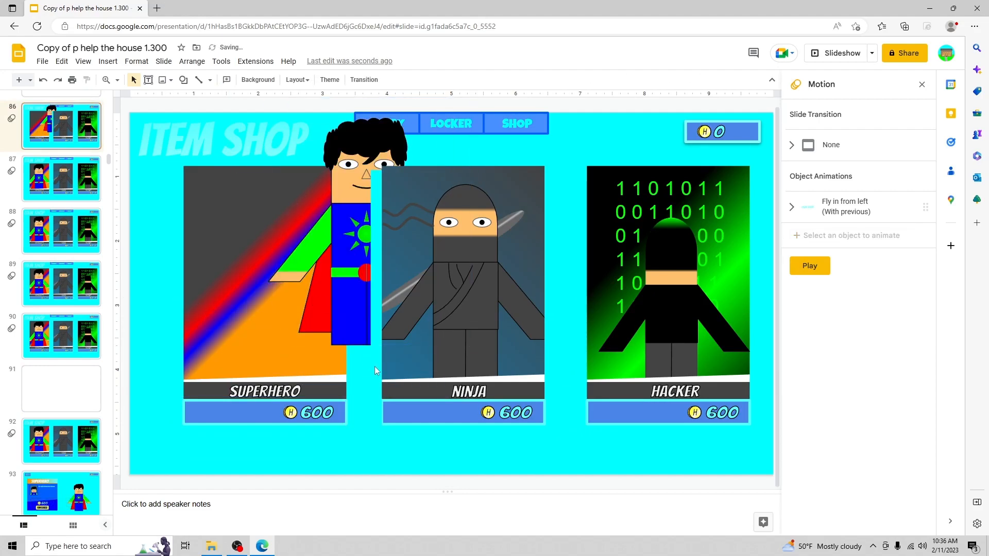
pyautogui.click(556, 342)
pyautogui.press('Delete')
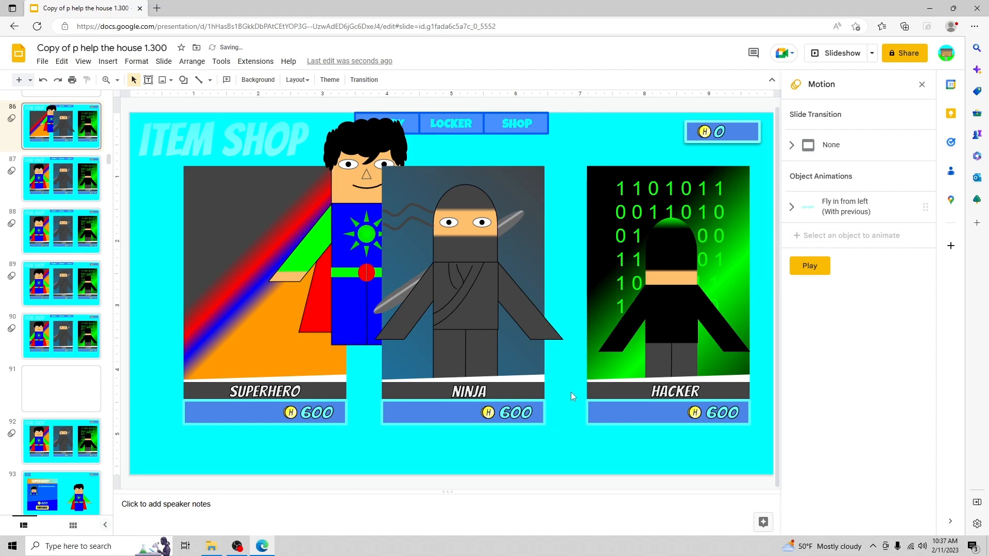
pyautogui.hotkey('ctrl', 'z')
# - View item shop slides 87 to 90 in turn and return to slide 88
pyautogui.click(78, 180)
pyautogui.click(78, 232)
pyautogui.click(78, 282)
pyautogui.click(78, 335)
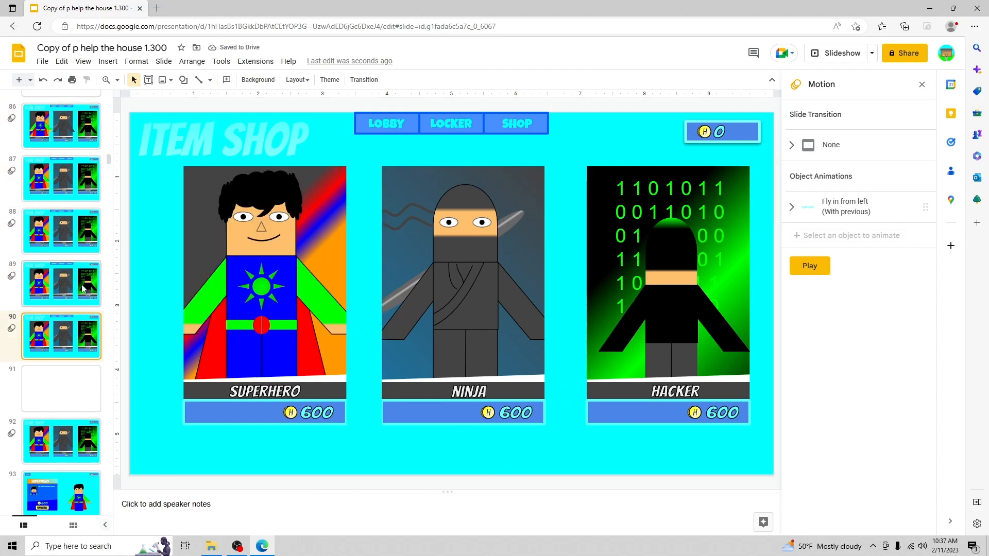
pyautogui.click(78, 282)
pyautogui.press('Up')
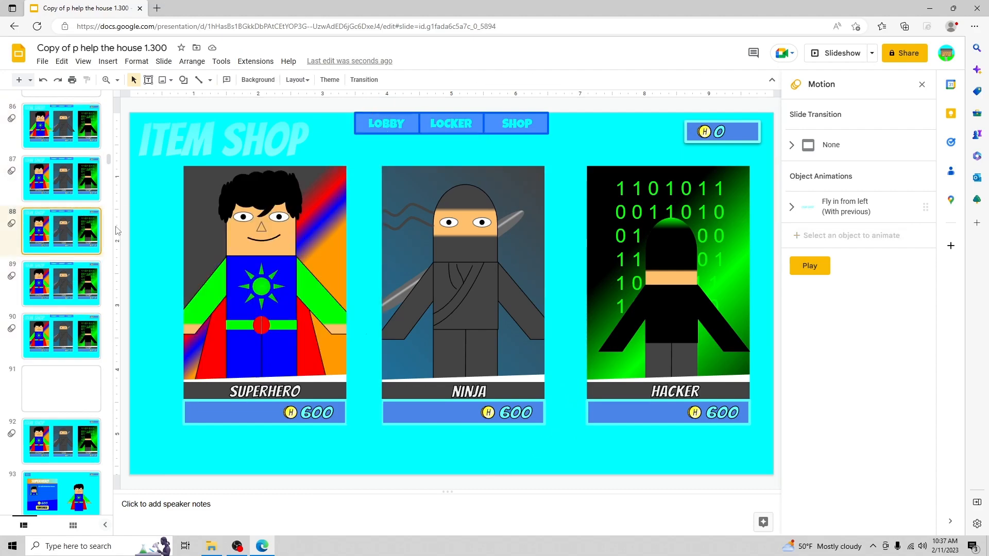
# - Follow item shop slide 88's Lobby link to robot lobby slide 9, and trace that lobby's Shop link back to slide 88
pyautogui.click(366, 127)
pyautogui.click(386, 143)
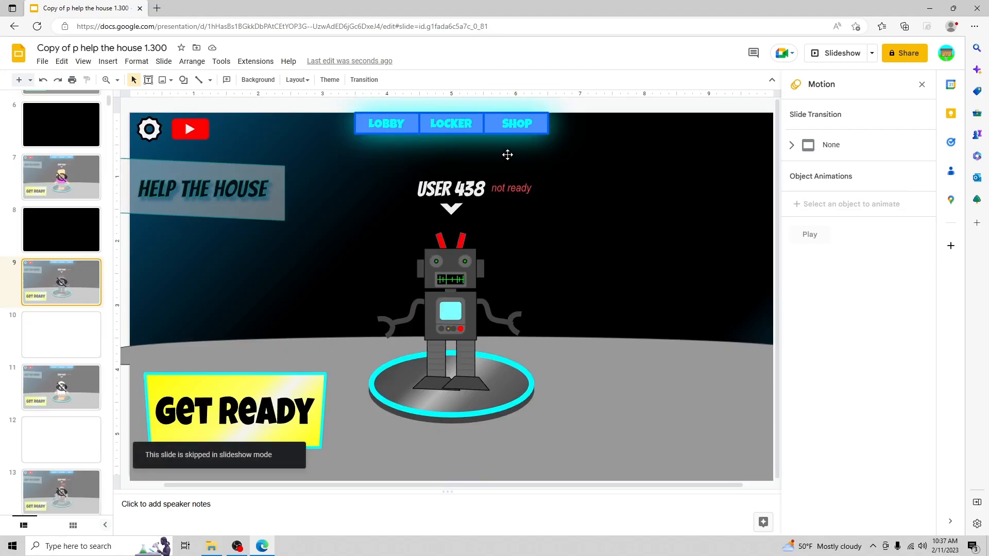
pyautogui.click(521, 116)
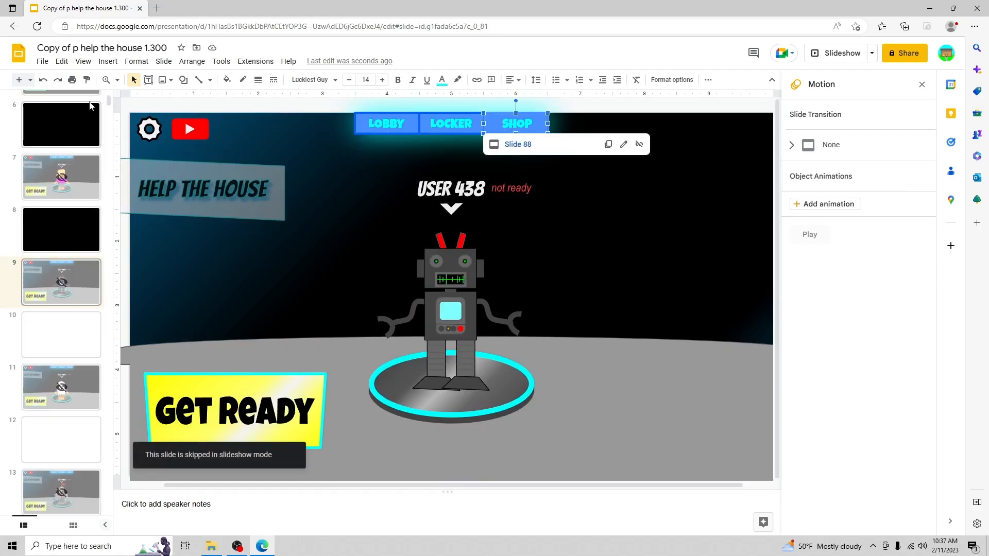
pyautogui.moveTo(108, 101); pyautogui.dragTo(108, 145)
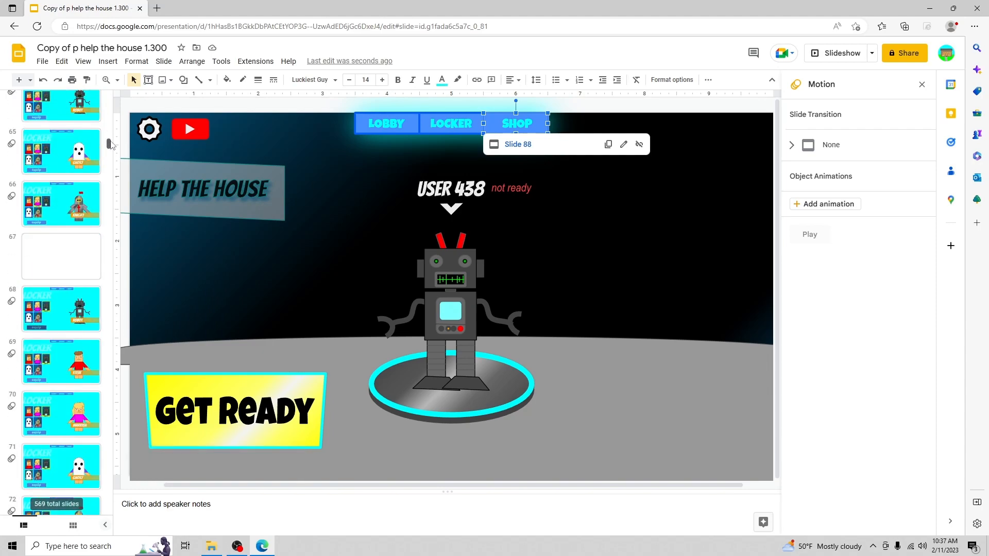
pyautogui.scroll(-15, 43, 264)
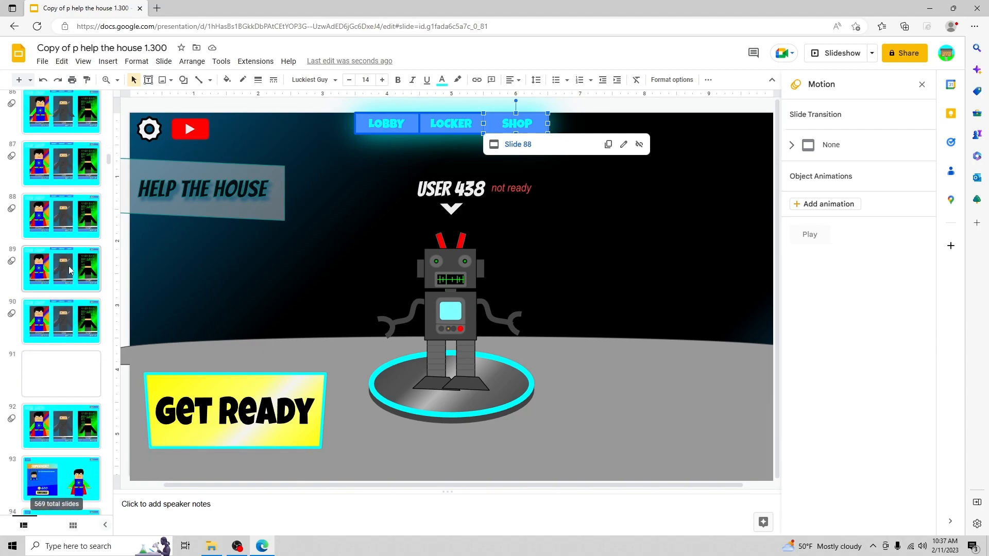
pyautogui.click(65, 208)
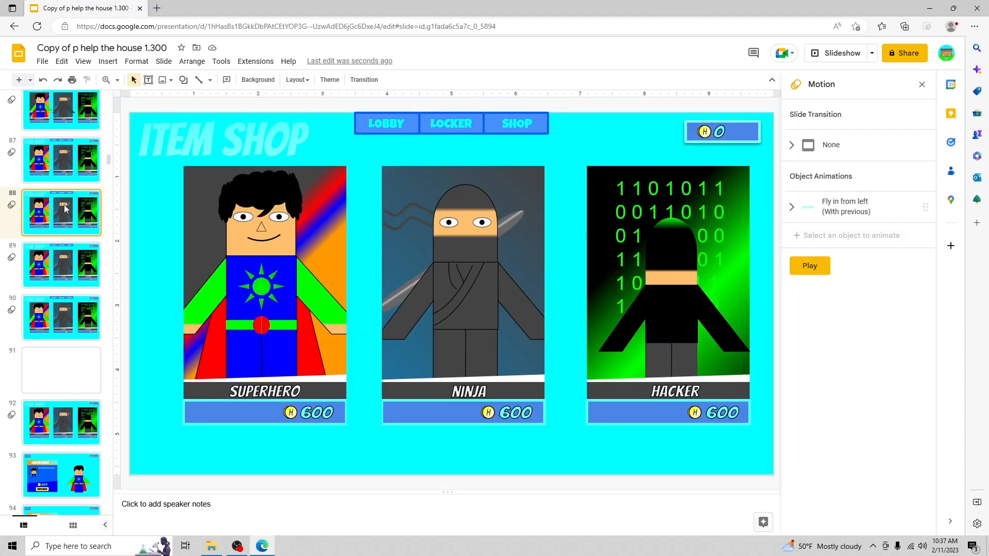
# - Inspect the Lobby button on shop slide 88 and reopen the matching robot lobby on slide 9
pyautogui.click(408, 124)
pyautogui.moveTo(110, 162); pyautogui.dragTo(107, 97)
pyautogui.scroll(-3, 55, 346)
pyautogui.click(57, 364)
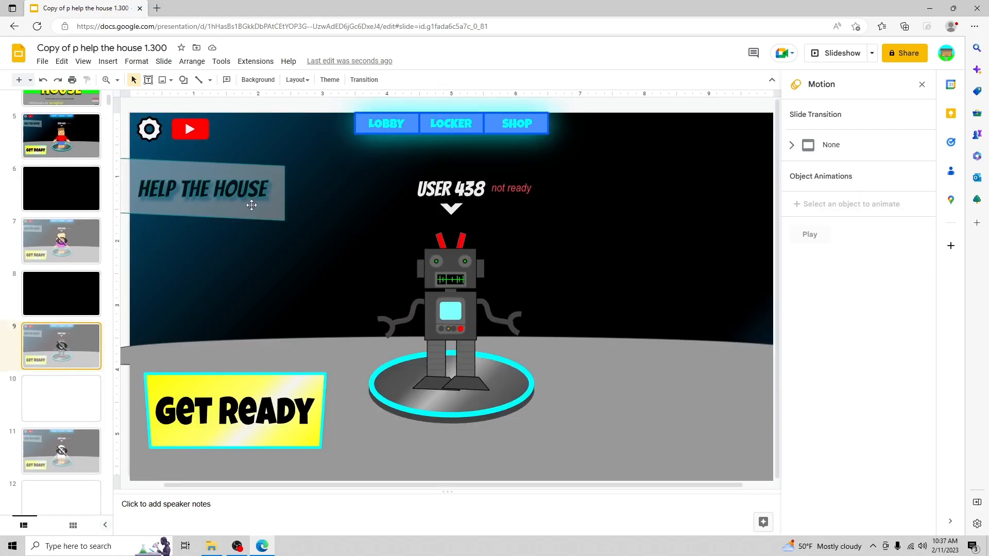
# - Trace ghost lobby slide 11's Shop link to item shop slide 89, and inspect that shop's Lobby and Locker link targets
pyautogui.click(52, 443)
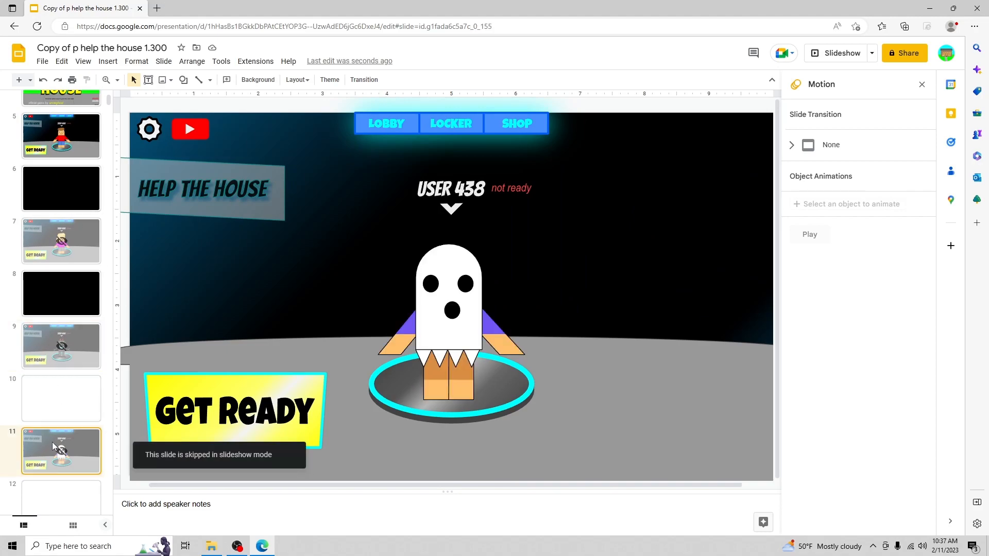
pyautogui.moveTo(108, 98); pyautogui.dragTo(118, 126)
pyautogui.click(536, 123)
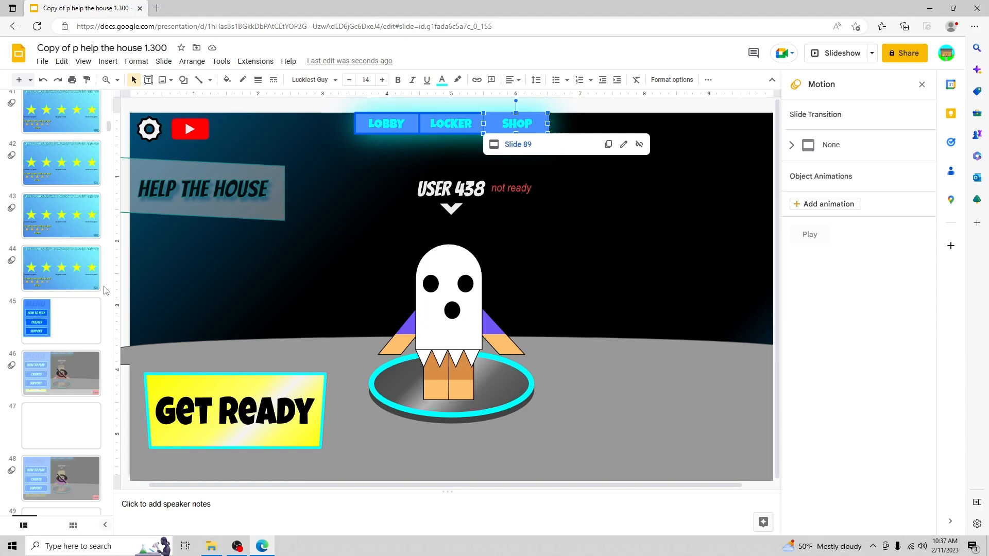
pyautogui.scroll(-20, 72, 299)
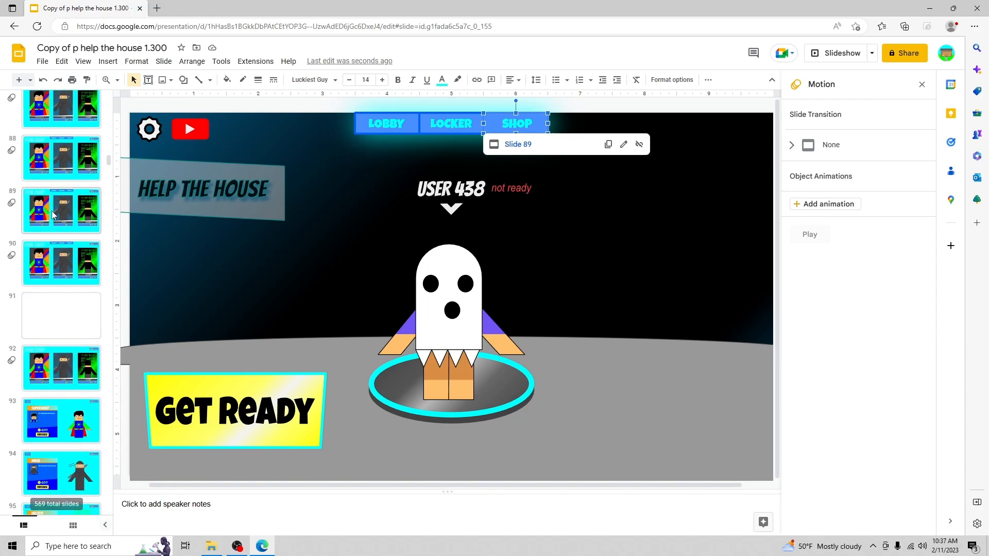
pyautogui.click(54, 214)
pyautogui.click(387, 116)
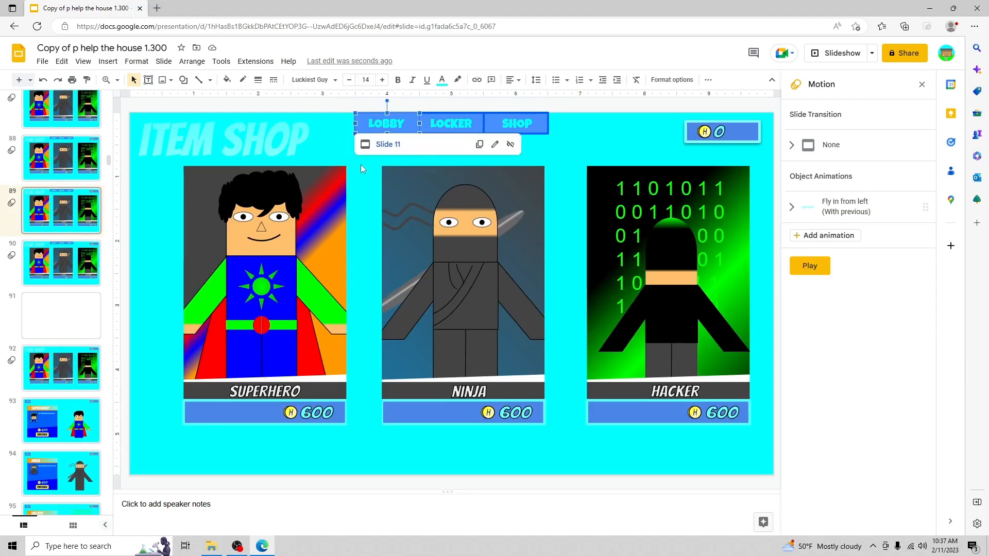
pyautogui.click(452, 121)
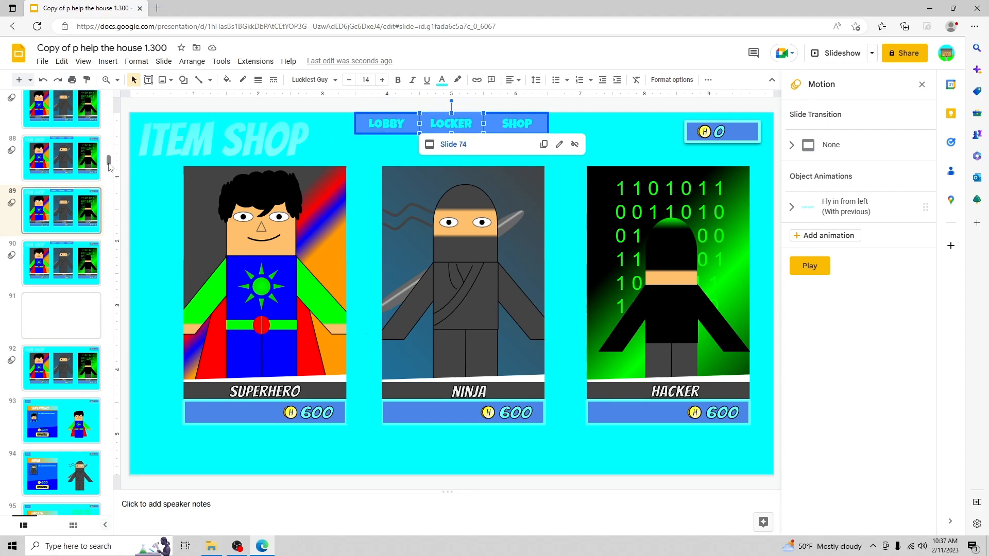
# - View ghost locker slide 74, return to the item shop slides and page through them to slide 89
pyautogui.scroll(15, 49, 199)
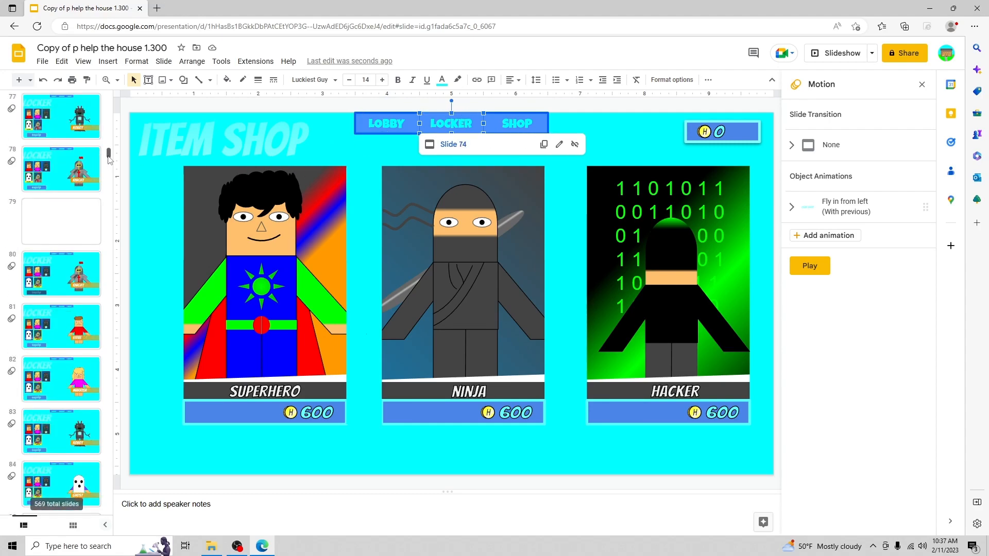
pyautogui.click(65, 327)
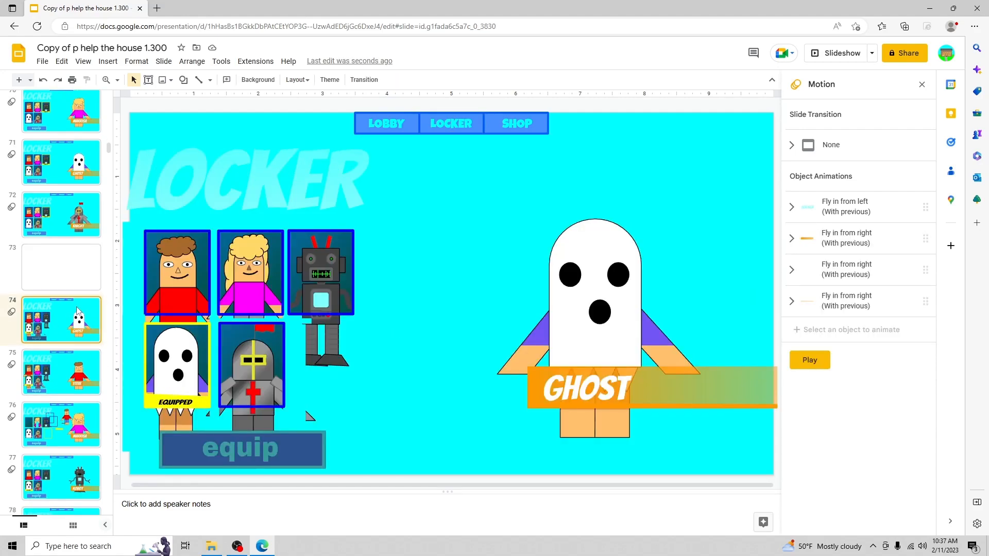
pyautogui.scroll(-13, 62, 258)
pyautogui.click(71, 222)
pyautogui.press('Down')
pyautogui.press('Down')
pyautogui.press('Down')
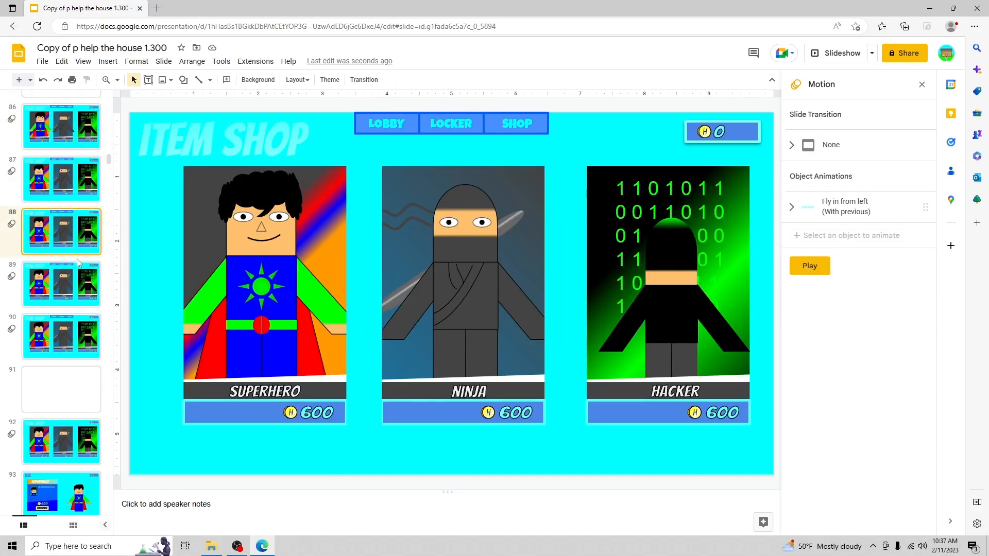
pyautogui.click(65, 277)
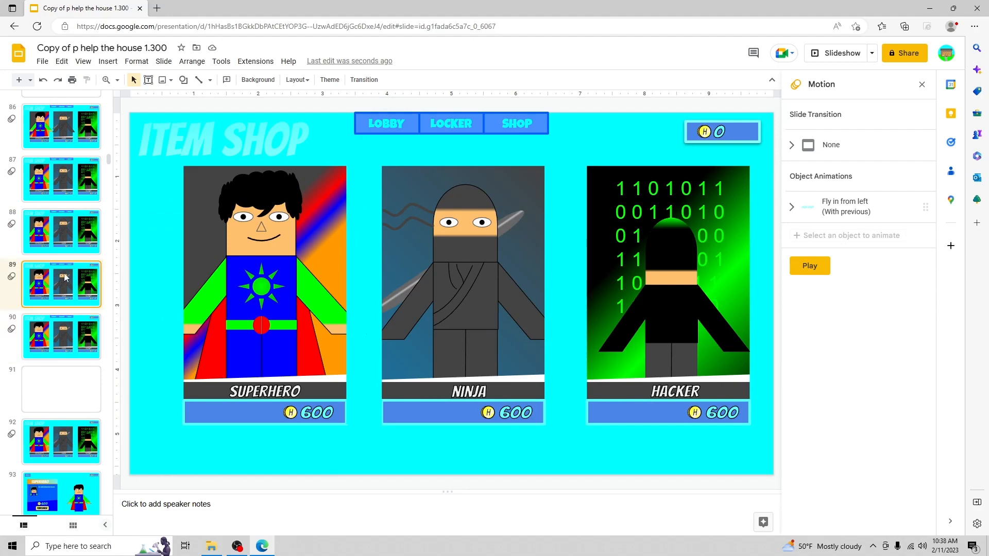
# - Inspect the link targets of the Superhero and Hacker cards on item shop slides 89 and 90
pyautogui.click(229, 266)
pyautogui.click(645, 274)
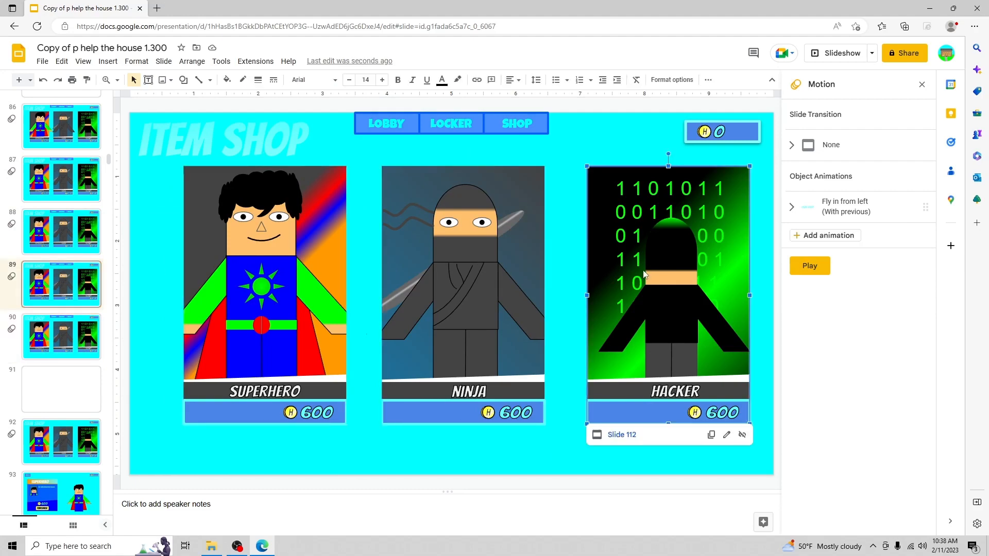
pyautogui.click(293, 268)
pyautogui.click(64, 344)
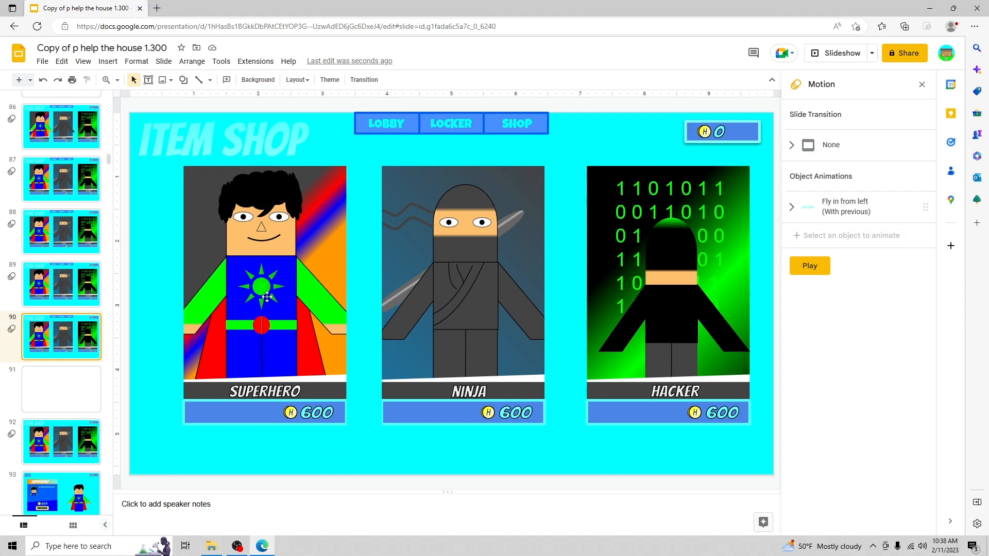
pyautogui.click(267, 297)
pyautogui.scroll(-5, 56, 322)
pyautogui.scroll(3, 56, 322)
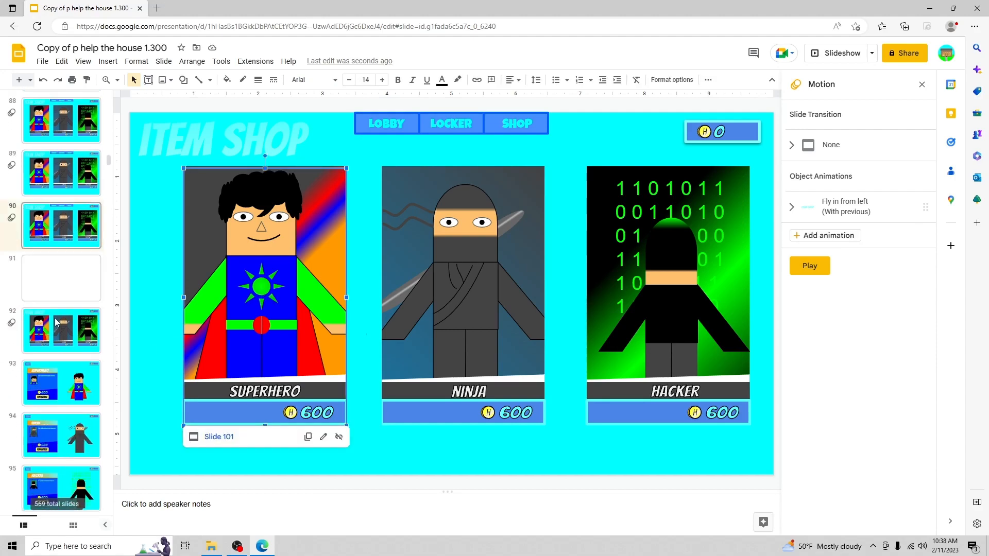
# - View the Superhero purchase slides from slide 98 and the Ninja purchase slides up to slide 106
pyautogui.scroll(-6, 56, 322)
pyautogui.click(67, 320)
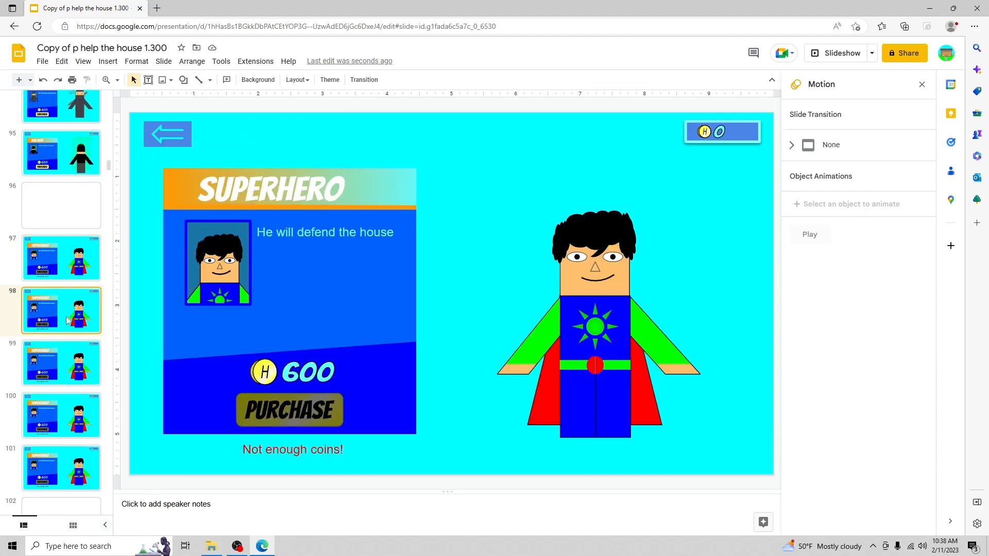
pyautogui.click(58, 365)
pyautogui.click(51, 418)
pyautogui.scroll(-5, 57, 330)
pyautogui.click(58, 372)
pyautogui.click(60, 424)
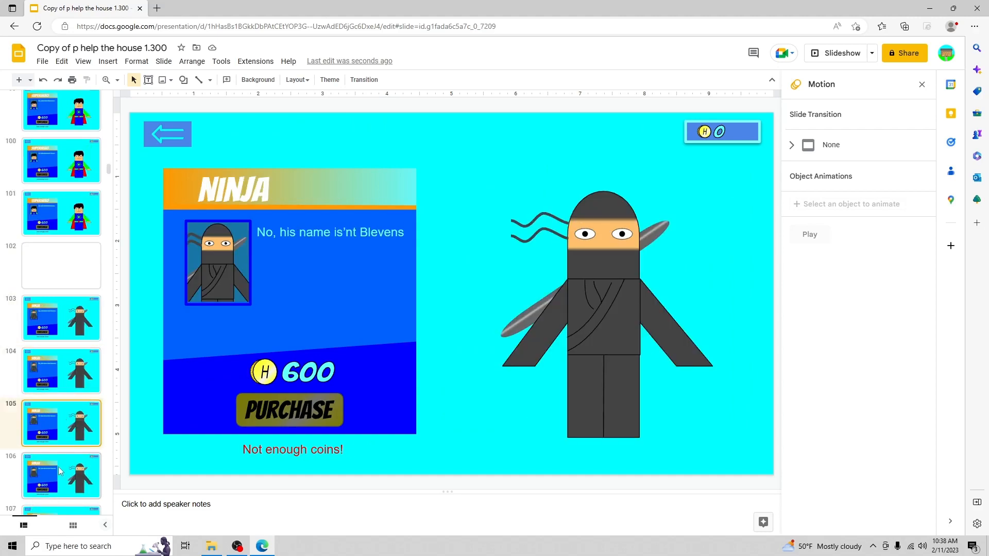
pyautogui.click(61, 470)
# - Go back to the item shop slides and view slides 86 to 90 in turn
pyautogui.scroll(14, 54, 213)
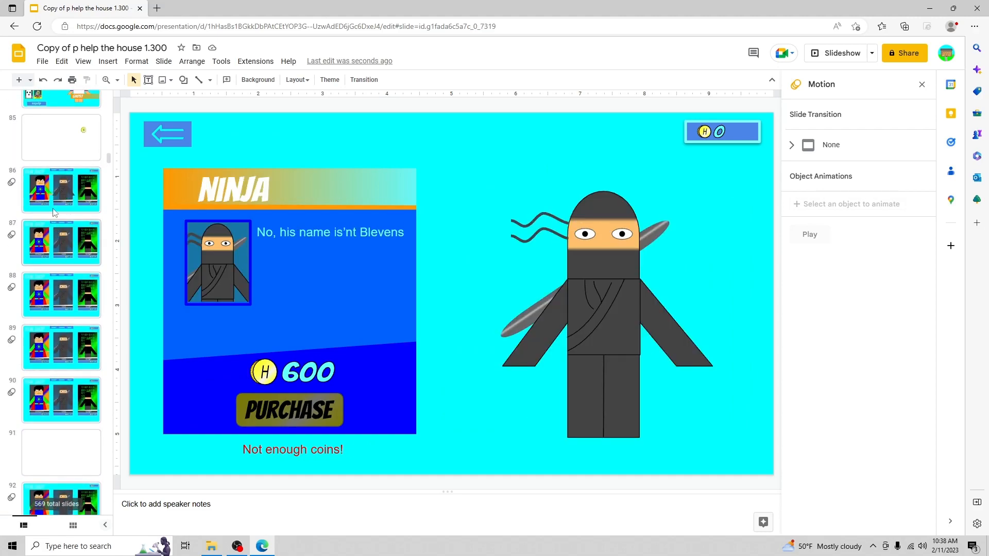
pyautogui.click(54, 208)
pyautogui.click(55, 254)
pyautogui.click(55, 306)
pyautogui.click(56, 364)
pyautogui.click(56, 391)
# - Open lobby slide 115, preview its loading animation in the slideshow, and exit back to editing
pyautogui.scroll(-20, 72, 310)
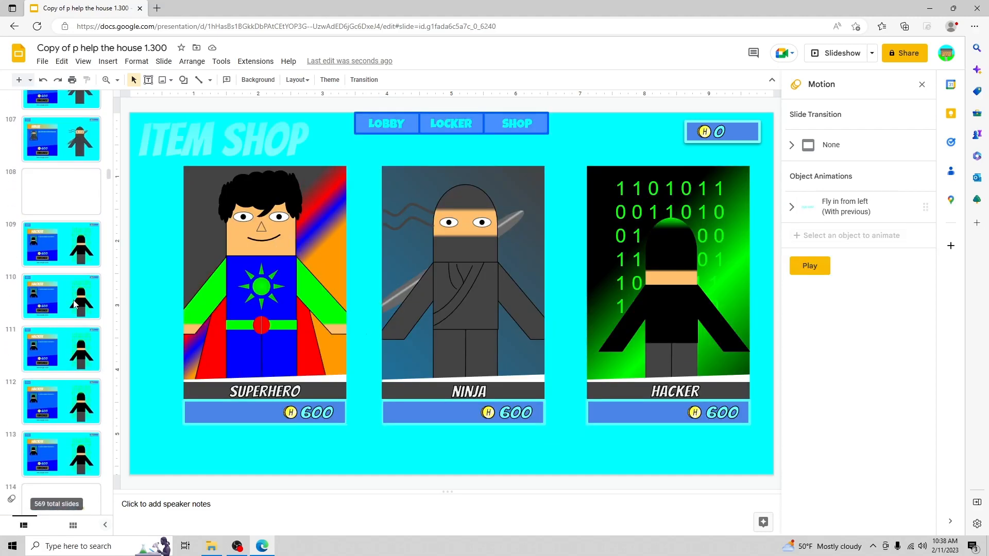
pyautogui.scroll(-6, 75, 304)
pyautogui.click(86, 265)
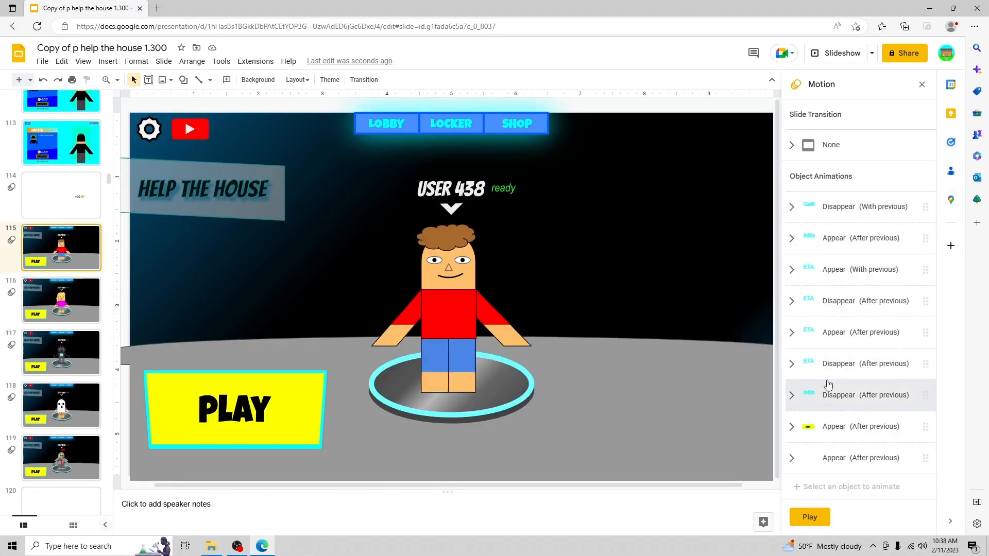
pyautogui.click(825, 54)
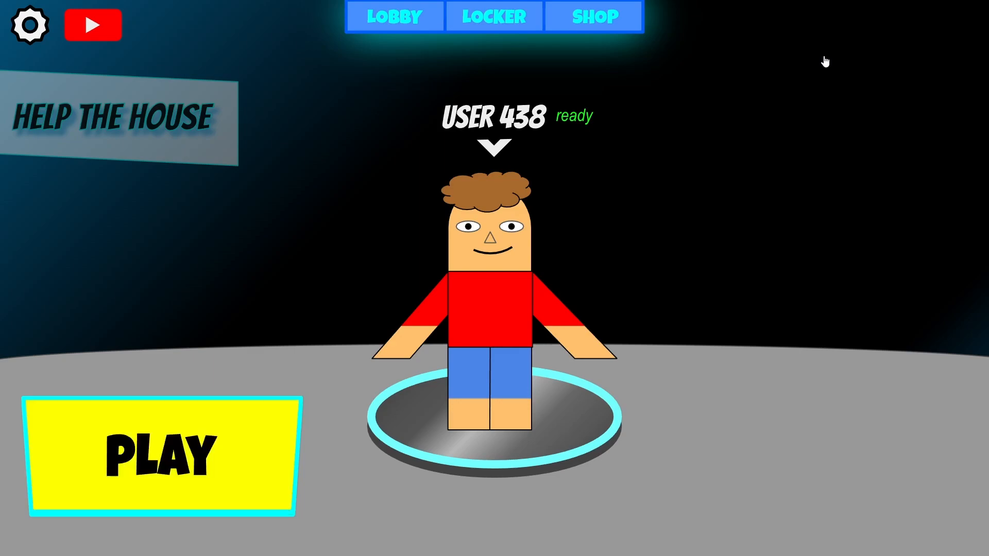
pyautogui.press('Escape')
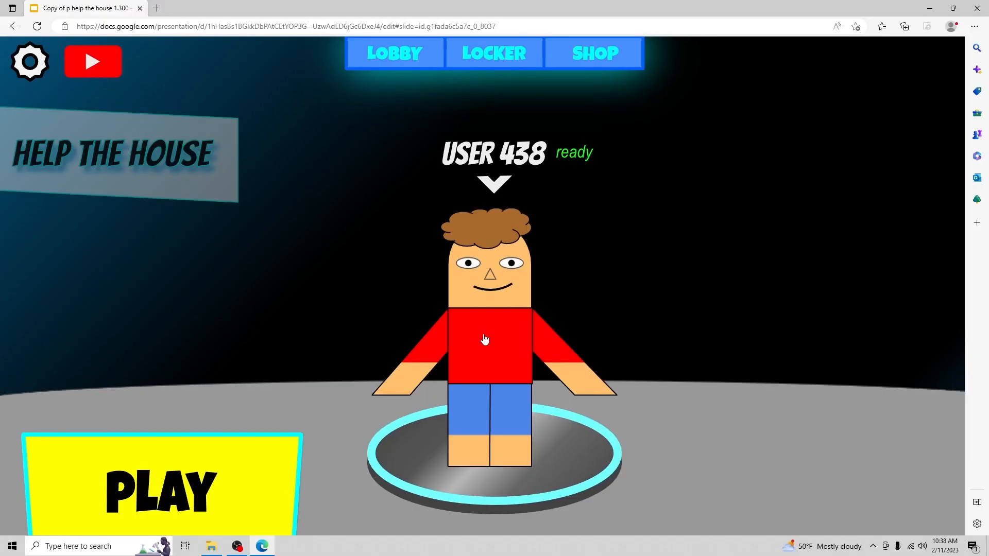
pyautogui.press('Escape')
# - Check the Play button link targets on lobby slides 115 and 116, and view loading slide 121
pyautogui.click(237, 397)
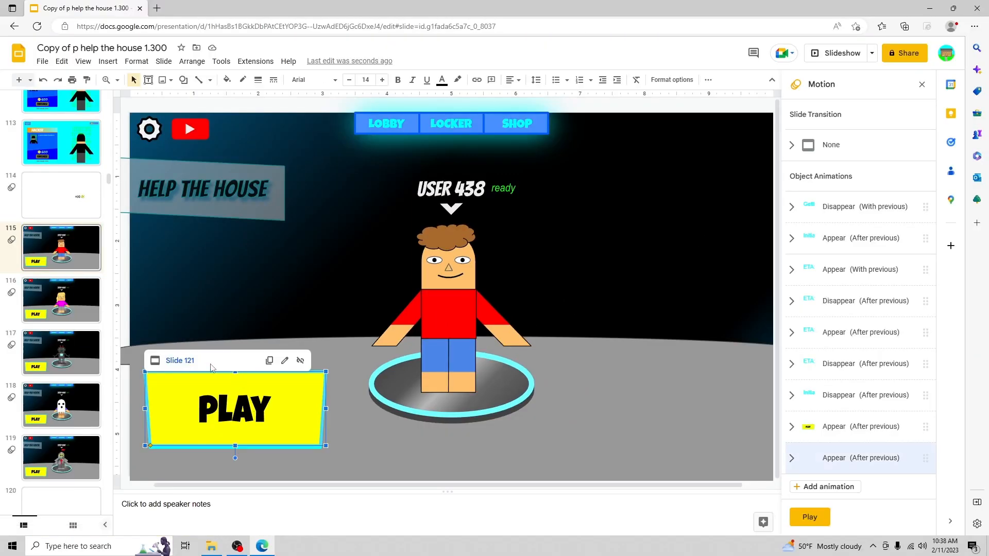
pyautogui.click(81, 290)
pyautogui.click(176, 409)
pyautogui.scroll(-4, 54, 367)
pyautogui.click(60, 363)
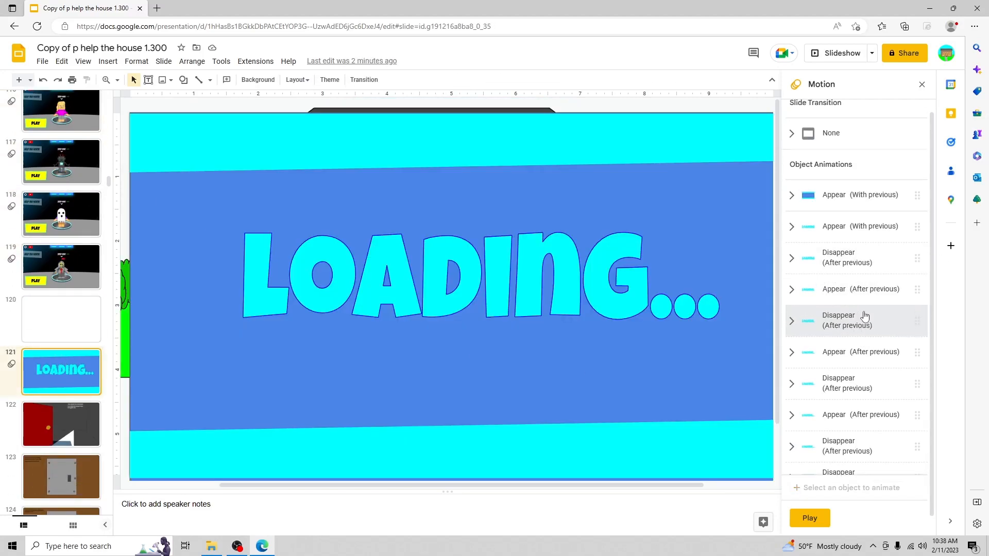
# - Return to lobby slide 115, move the invisible linked cover shape off the Play button and delete it
pyautogui.scroll(3, 71, 174)
pyautogui.scroll(1, 71, 174)
pyautogui.click(61, 247)
pyautogui.click(212, 406)
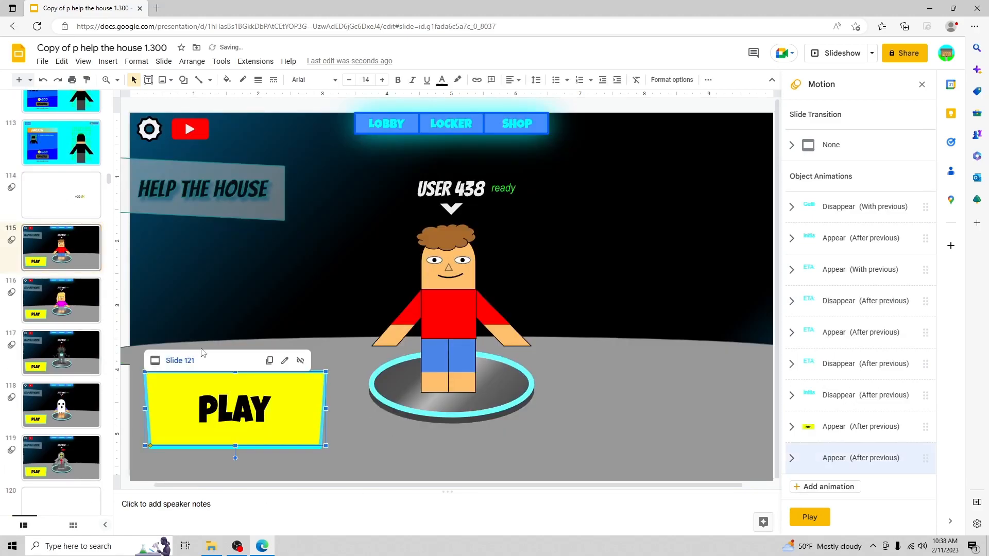
pyautogui.click(619, 242)
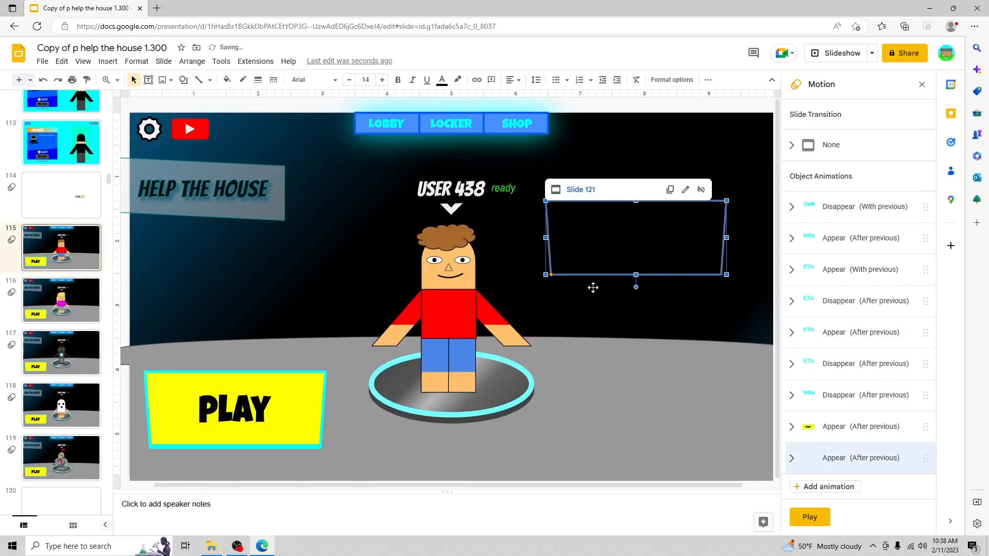
pyautogui.press('Delete')
# - Move the yellow Play button away from the loading box to the empty area right of the character
pyautogui.click(248, 392)
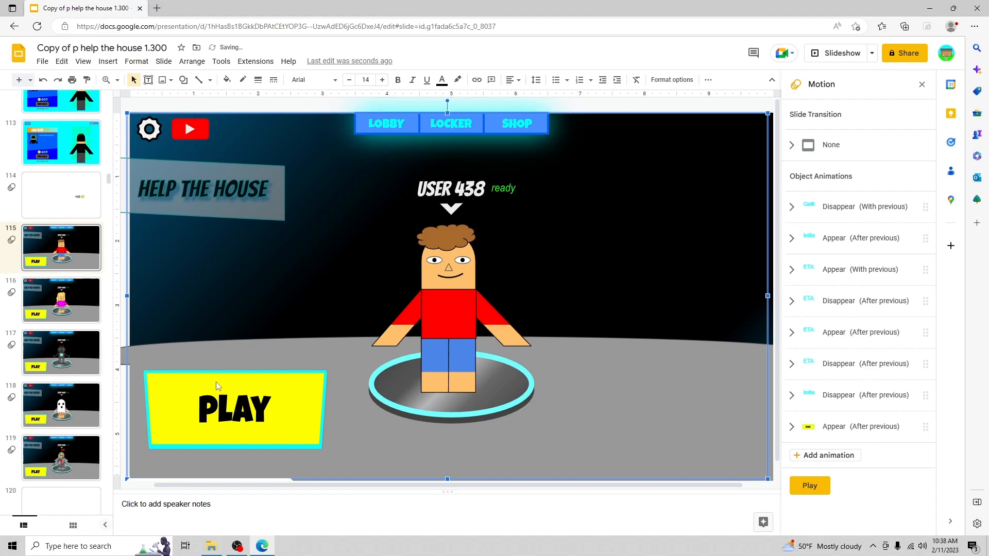
pyautogui.click(264, 434)
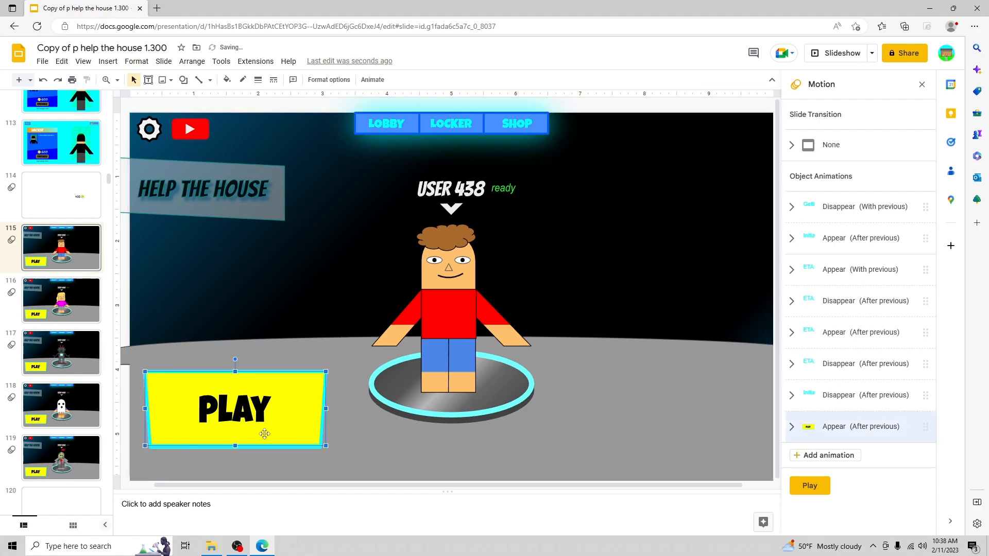
pyautogui.moveTo(246, 417); pyautogui.dragTo(517, 366)
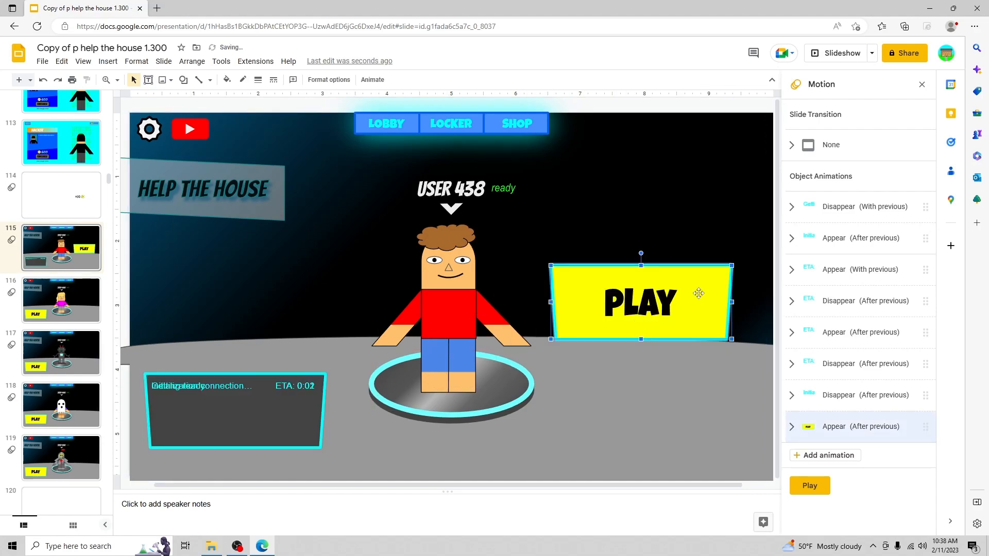
pyautogui.moveTo(698, 293); pyautogui.dragTo(724, 240)
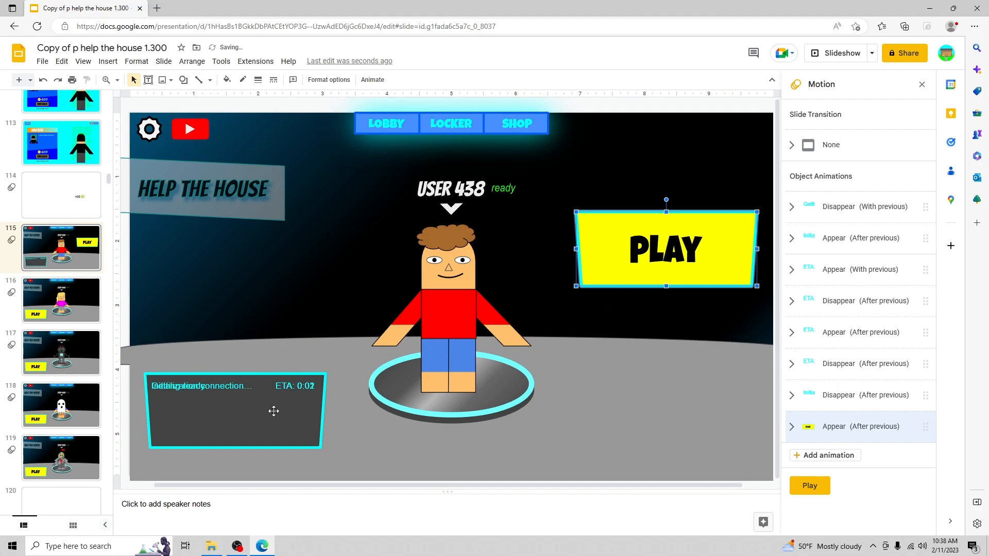
# - Separate the stacked loading texts by moving "Initialization connection…" below "Getting ready" and "ETA: 0:02" below "ETA: 0:01"
pyautogui.click(188, 394)
pyautogui.moveTo(181, 376); pyautogui.dragTo(185, 401)
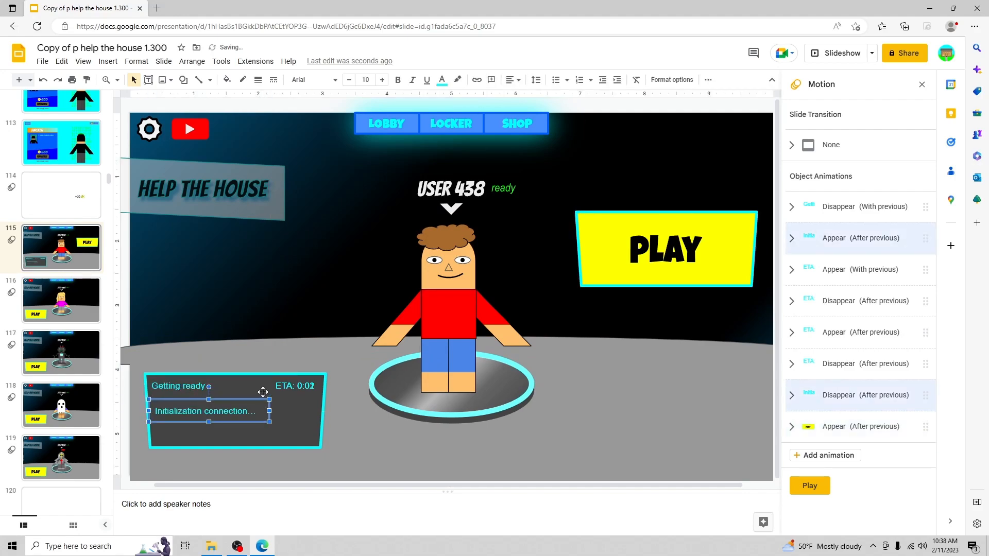
pyautogui.click(295, 385)
pyautogui.moveTo(296, 385); pyautogui.dragTo(292, 408)
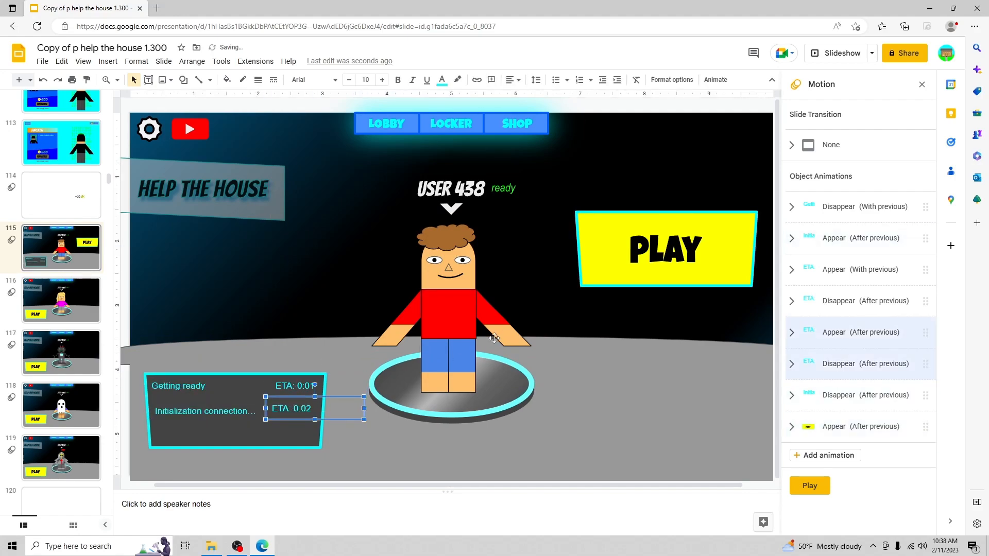
# - Compare the two loading texts and inspect the "Getting ready" text's Disappear (With previous) animation
pyautogui.click(186, 391)
pyautogui.click(209, 410)
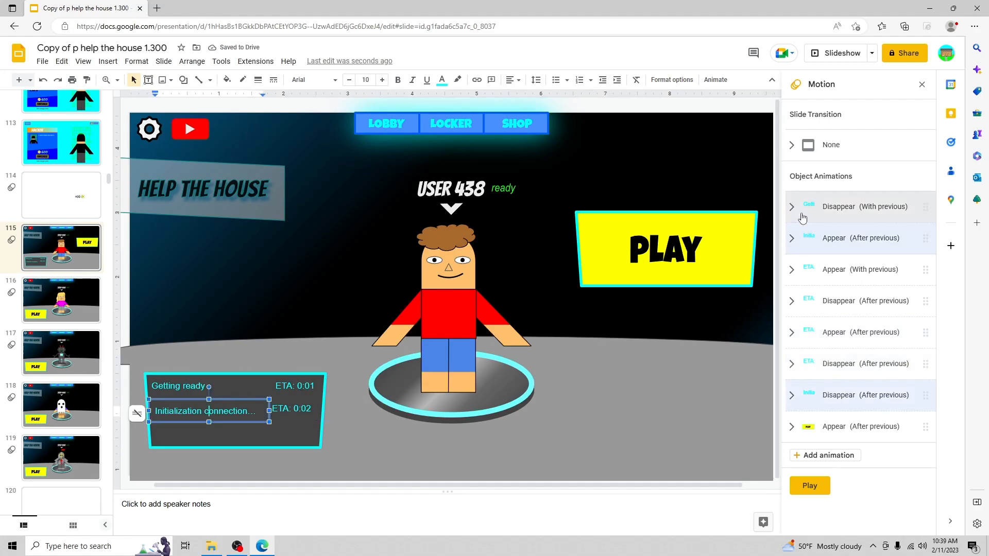
pyautogui.click(183, 386)
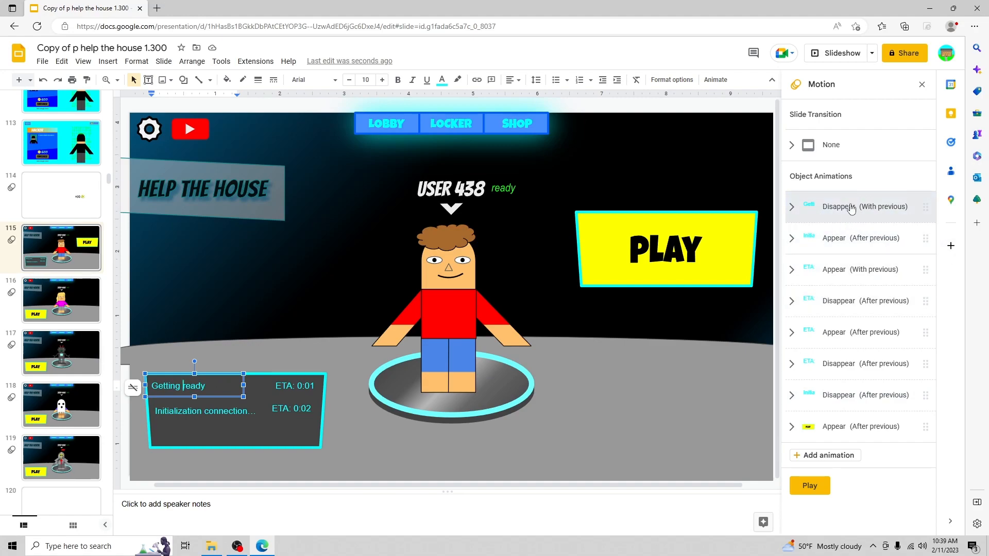
pyautogui.click(851, 208)
pyautogui.click(794, 205)
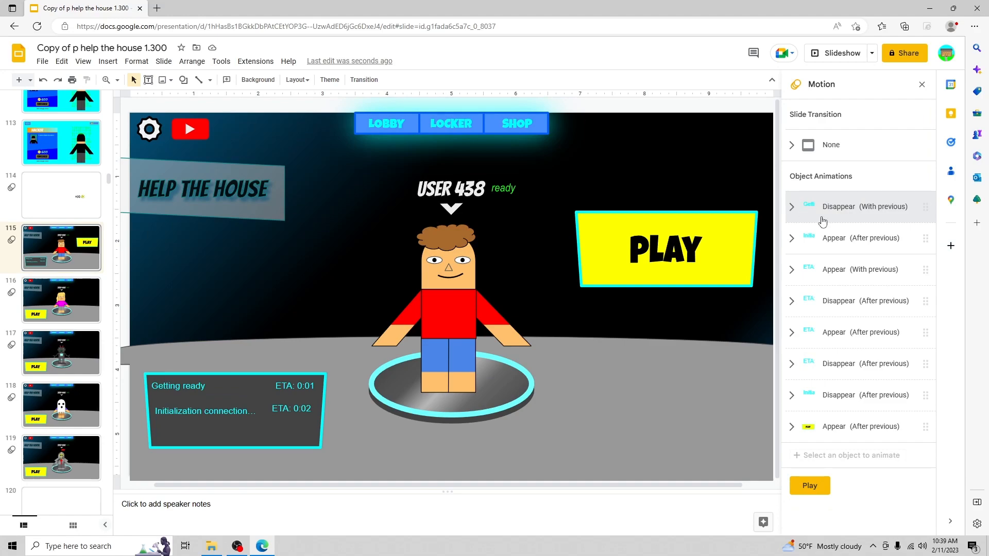
# - Inspect the settings of the "Initialization connection…" text's Appear (After previous) animation alongside the preceding Disappear animation
pyautogui.click(207, 416)
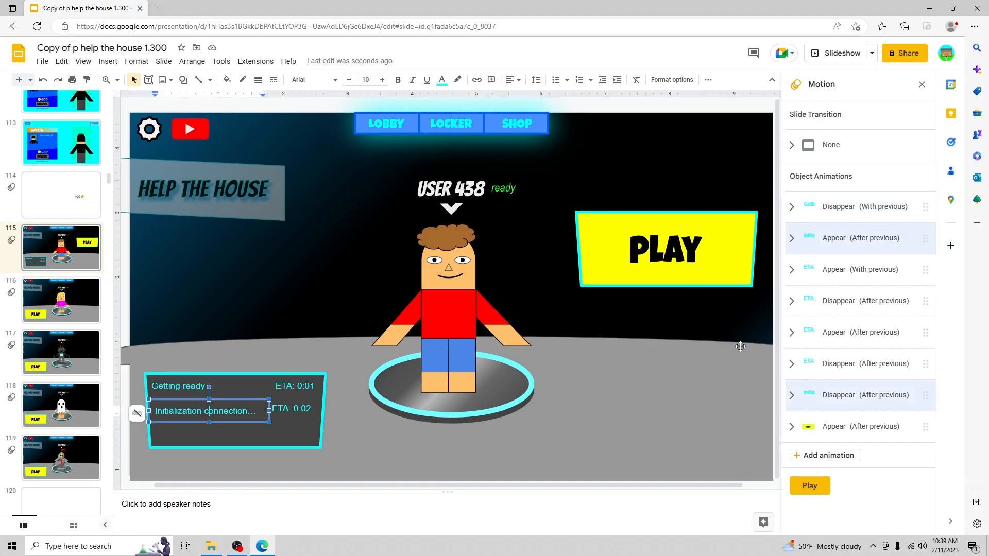
pyautogui.click(793, 238)
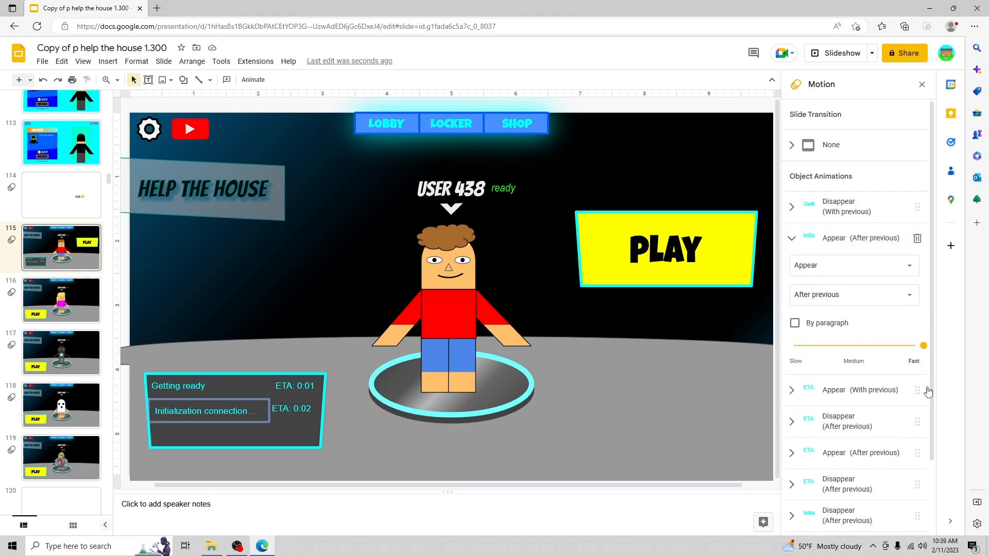
pyautogui.click(791, 240)
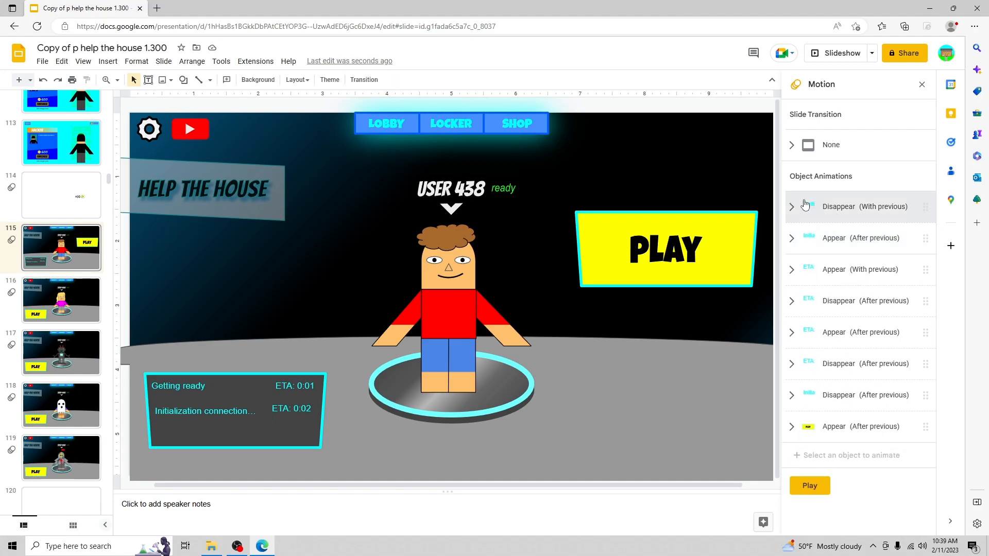
pyautogui.click(792, 209)
pyautogui.click(791, 209)
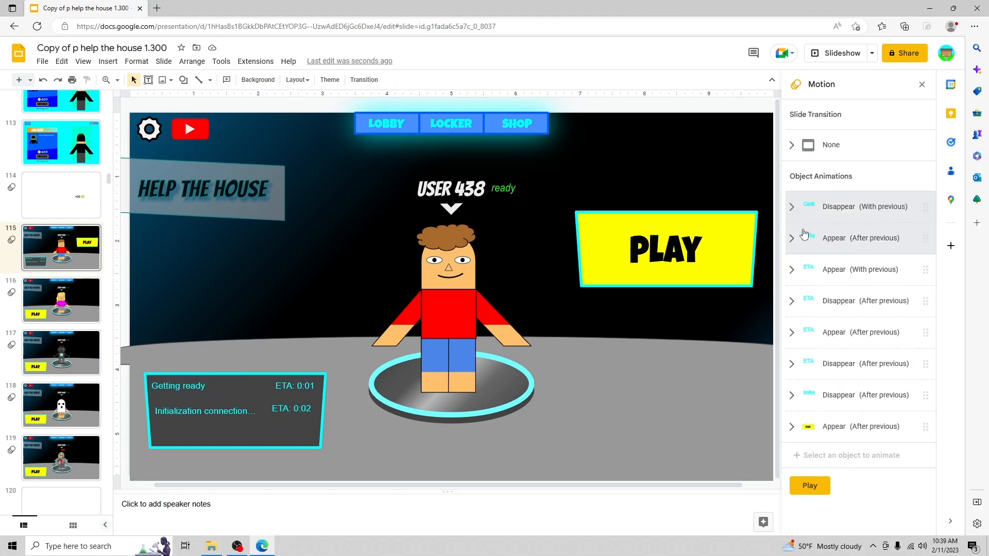
pyautogui.click(841, 242)
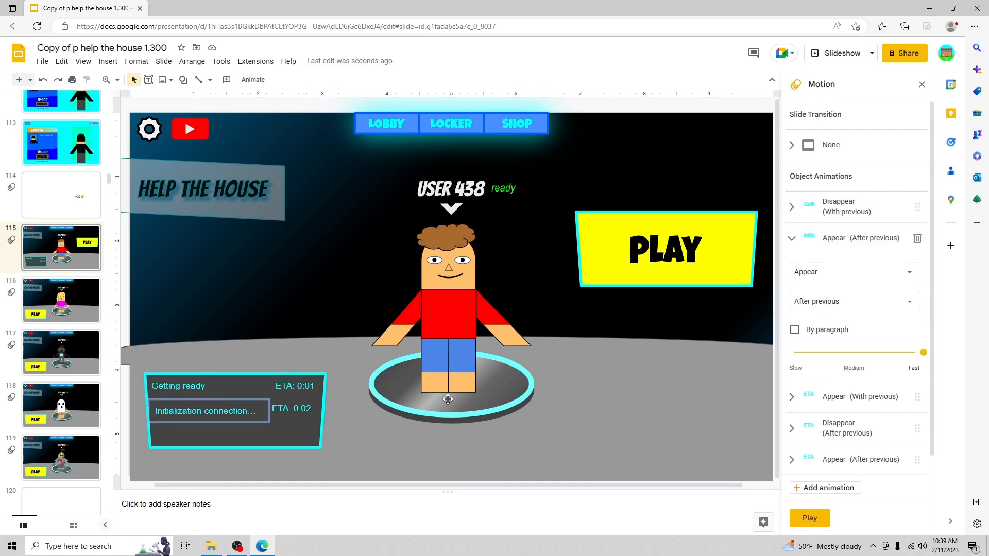
# - Preview lobby slide 116's loading sequence in the slideshow and exit back to editing
pyautogui.click(83, 311)
pyautogui.click(835, 53)
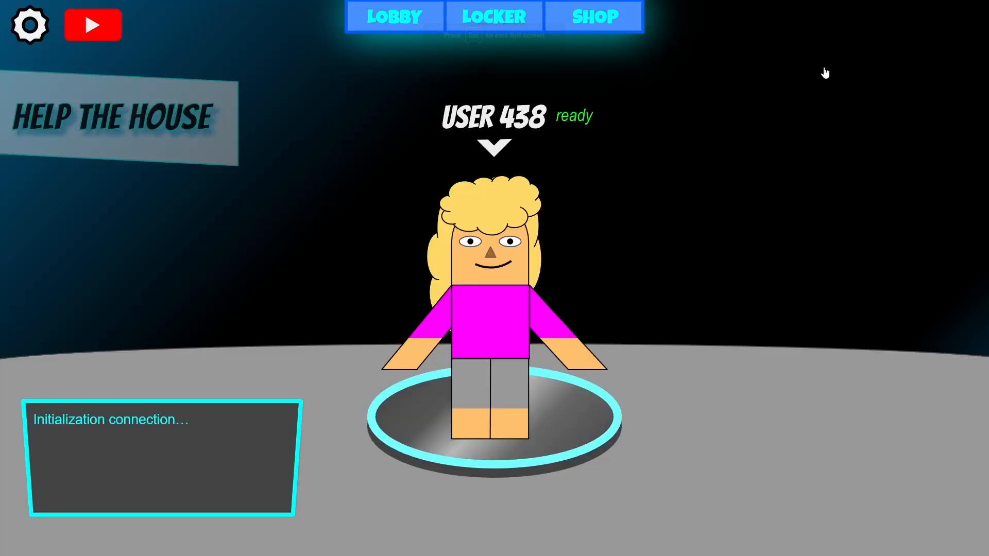
pyautogui.press('Escape')
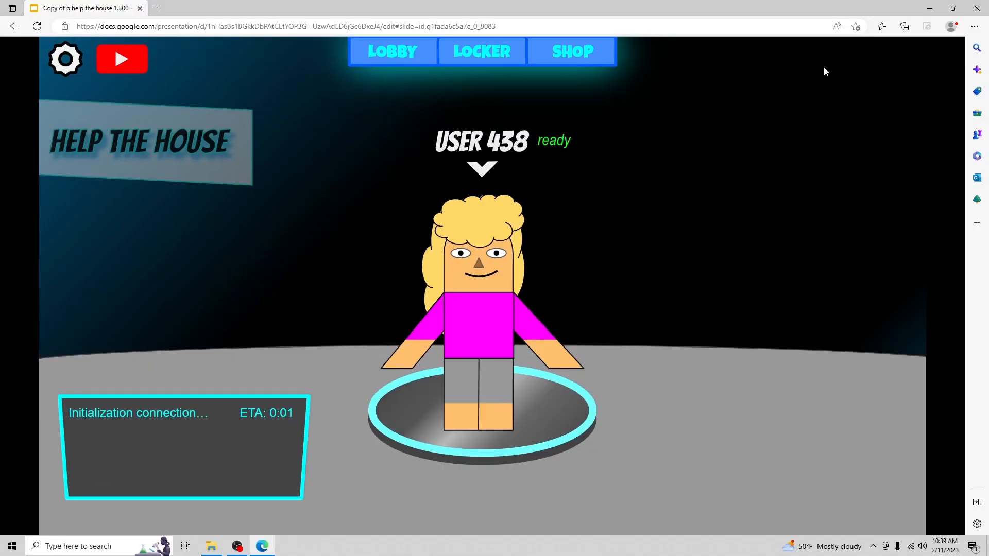
pyautogui.press('Escape')
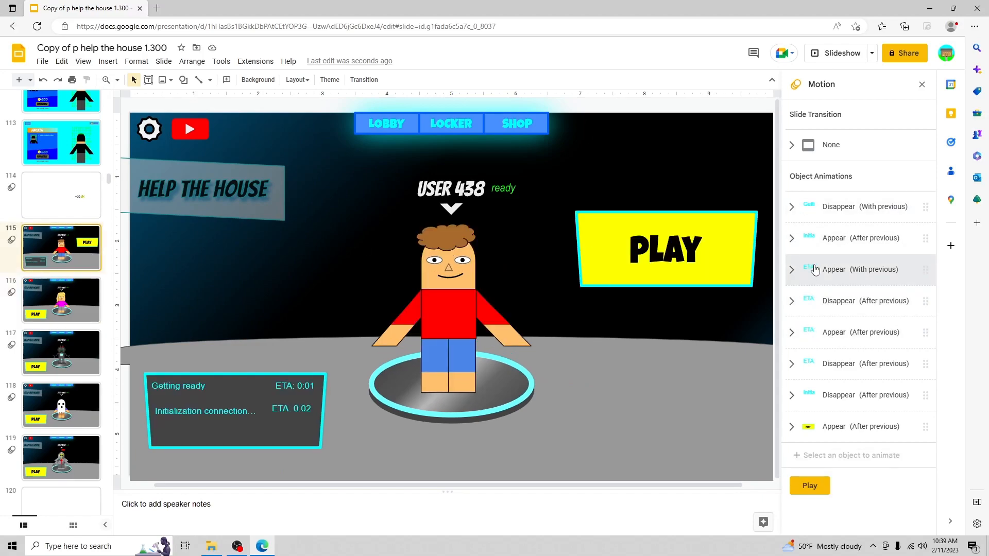
# - Inspect the settings of the "ETA: 0:01" text's Disappear (After previous) animation and the ETA Appear animation that follows it
pyautogui.click(842, 275)
pyautogui.click(842, 278)
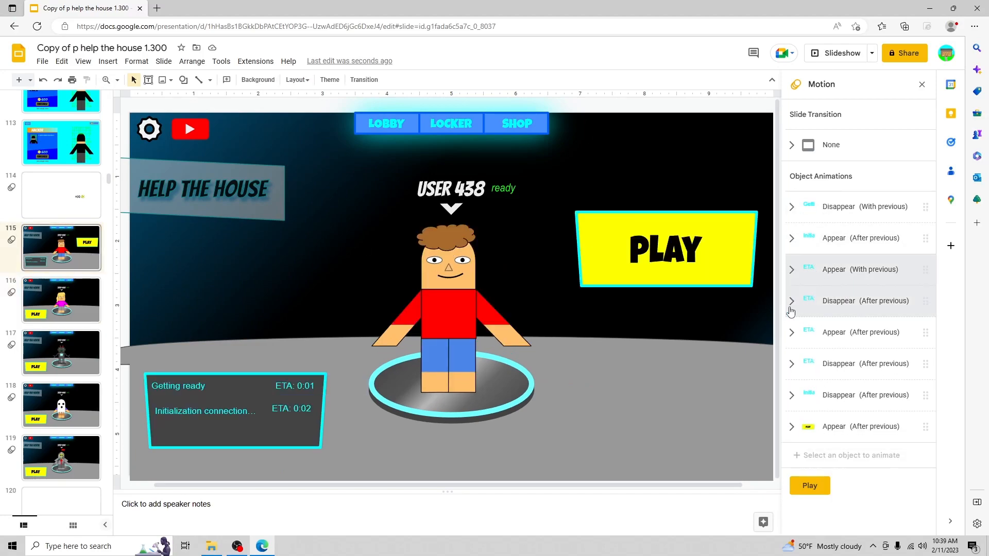
pyautogui.click(793, 315)
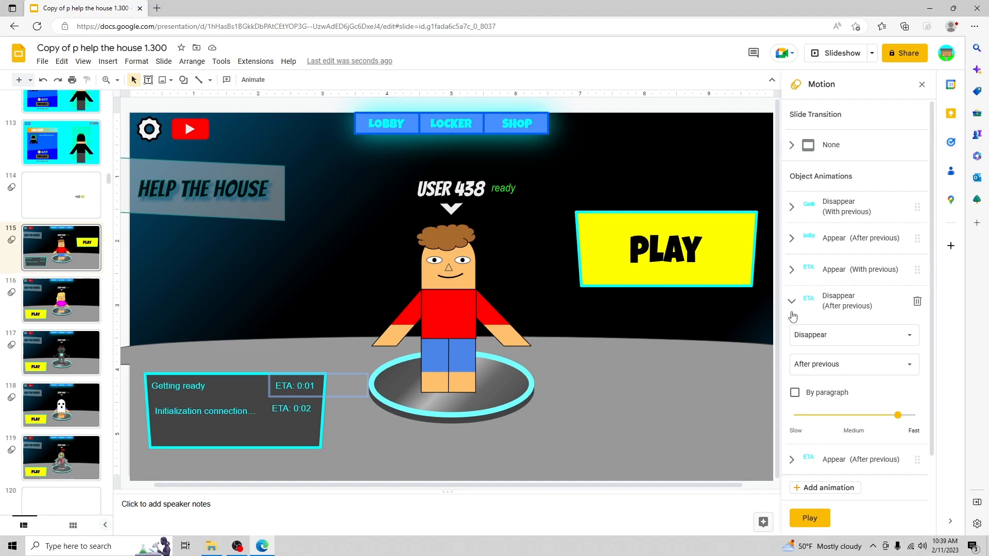
pyautogui.click(792, 315)
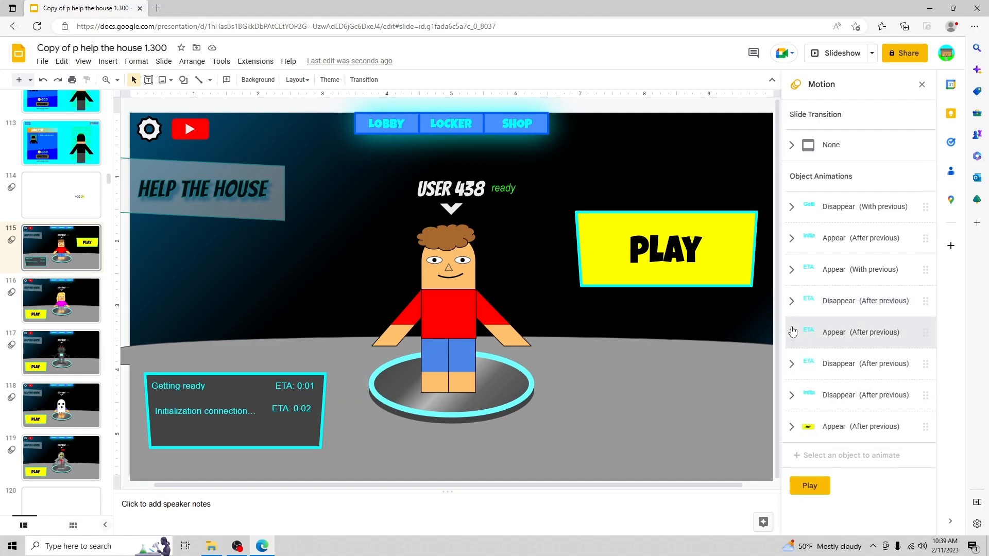
pyautogui.click(792, 331)
pyautogui.click(791, 331)
# - Inspect the settings of the PLAY button's Appear (After previous) animation at the end of the sequence
pyautogui.click(870, 427)
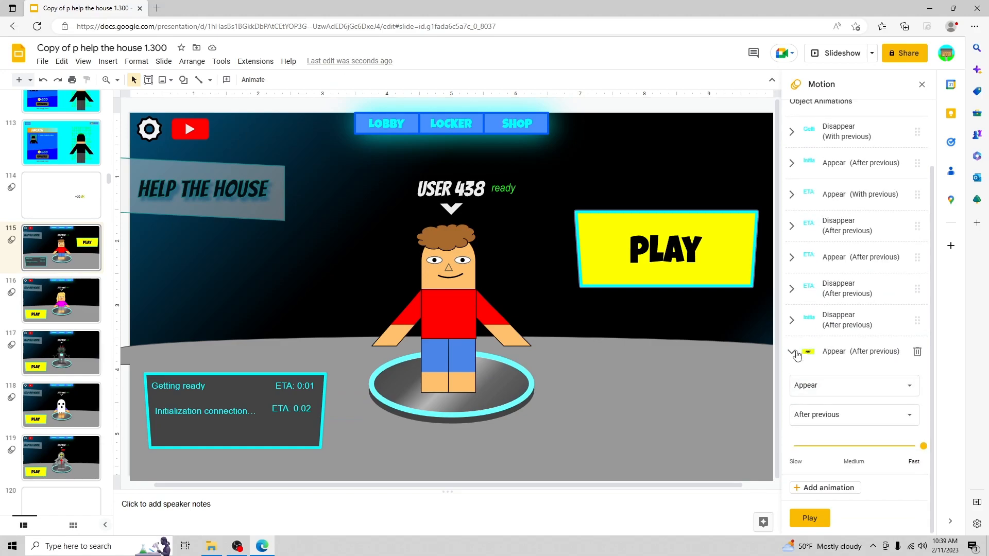
pyautogui.click(797, 354)
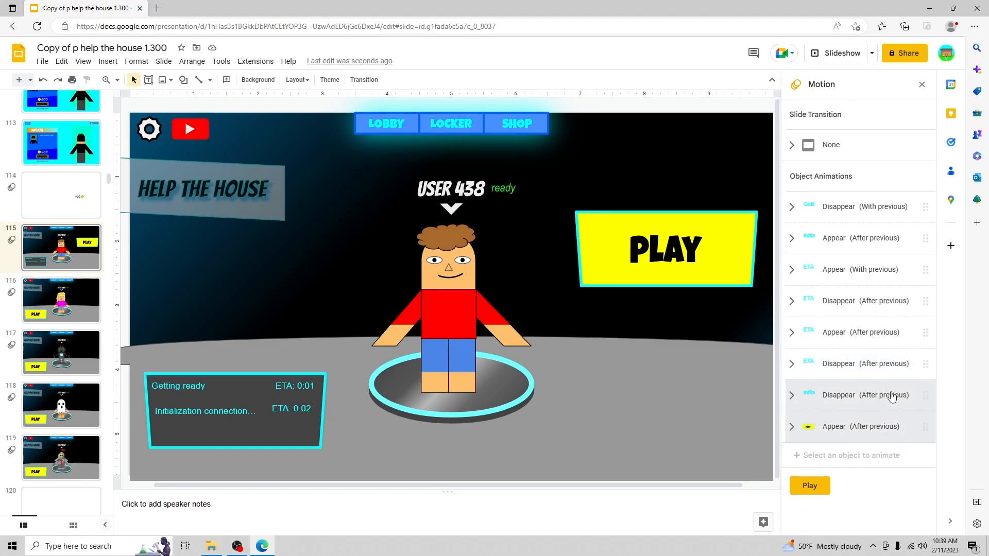
pyautogui.click(818, 422)
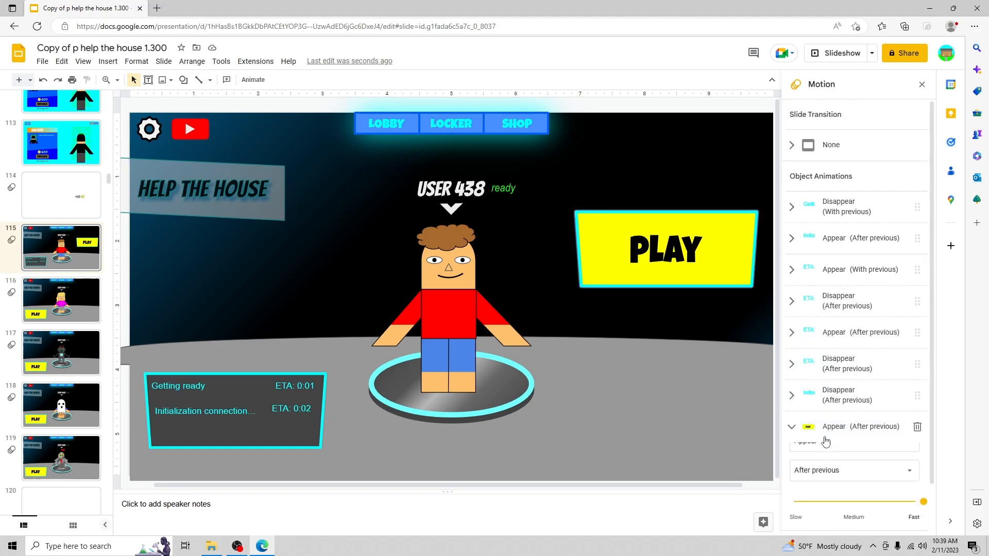
pyautogui.click(570, 310)
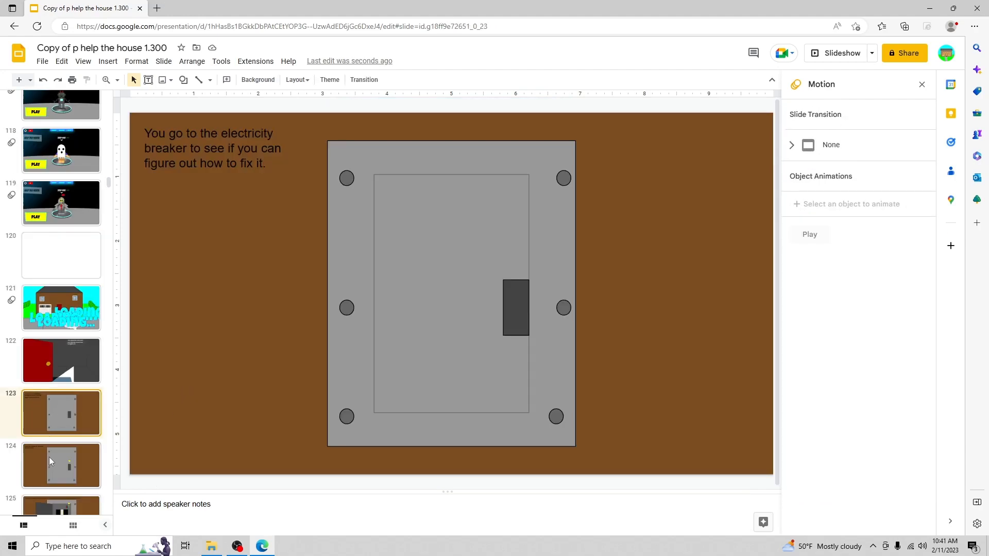
# - Review breaker slides 124 and 125 and check the slide link on the lever's cover shape
pyautogui.click(49, 456)
pyautogui.scroll(-1, 69, 473)
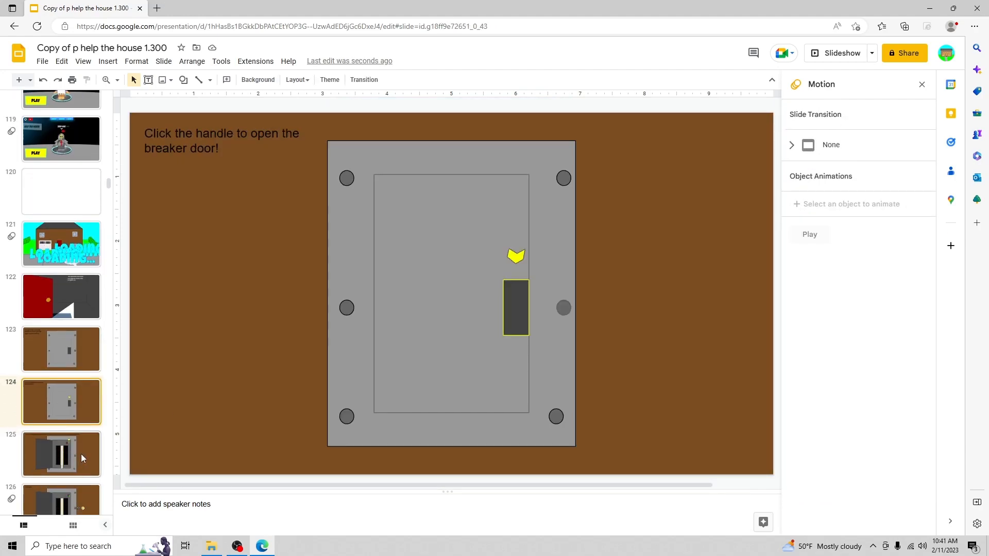
pyautogui.click(81, 454)
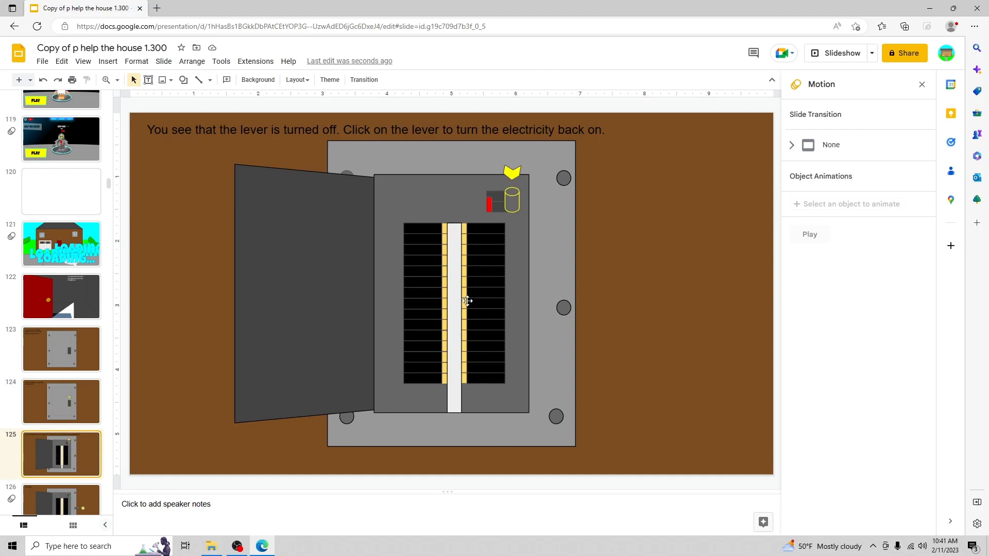
pyautogui.click(517, 209)
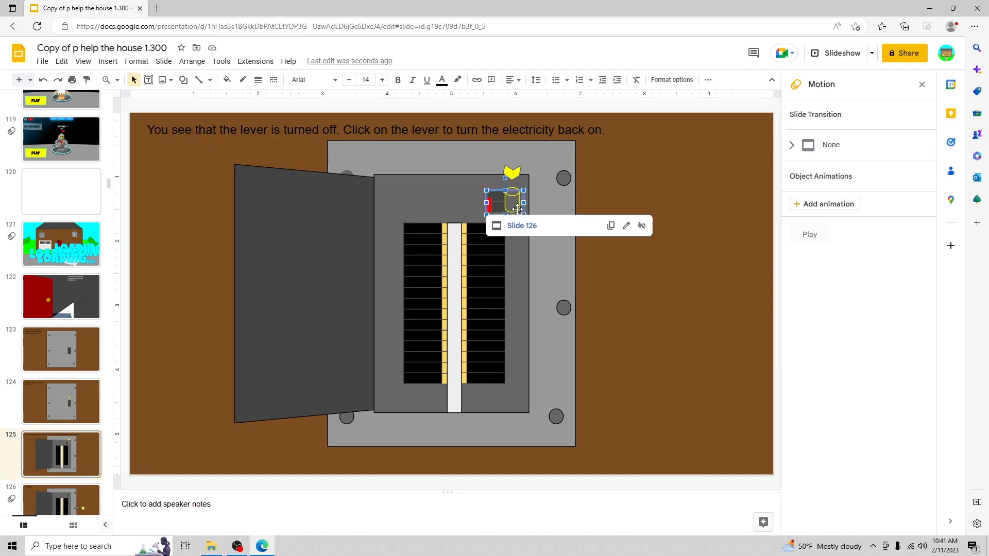
# - Preview the coin reward animation on slide 126 in the slideshow and exit back to editing
pyautogui.scroll(-2, 66, 456)
pyautogui.click(61, 379)
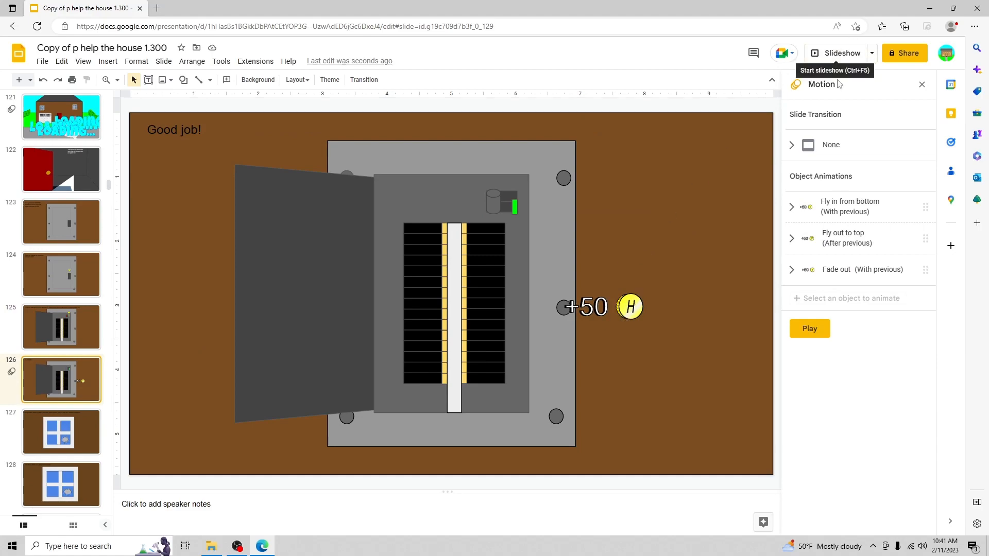
pyautogui.click(836, 53)
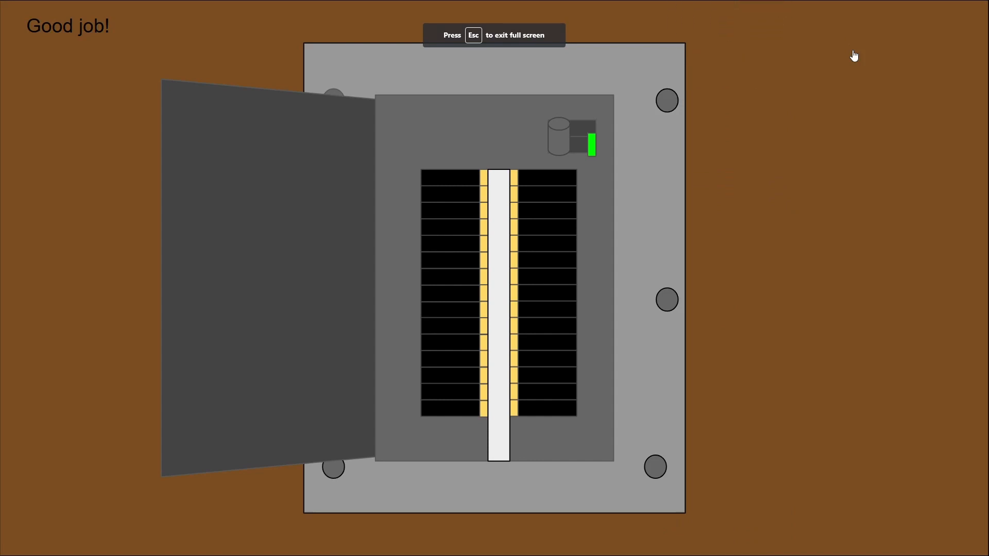
pyautogui.press('Escape')
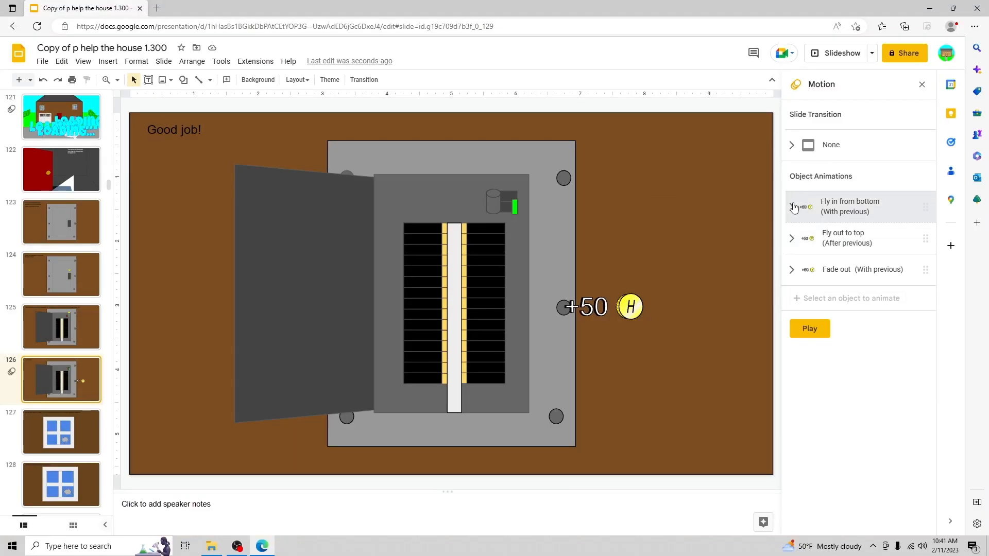
# - Inspect the settings of the +50 coin reward's Fly in from bottom and Fly out to top animations
pyautogui.click(795, 207)
pyautogui.click(795, 206)
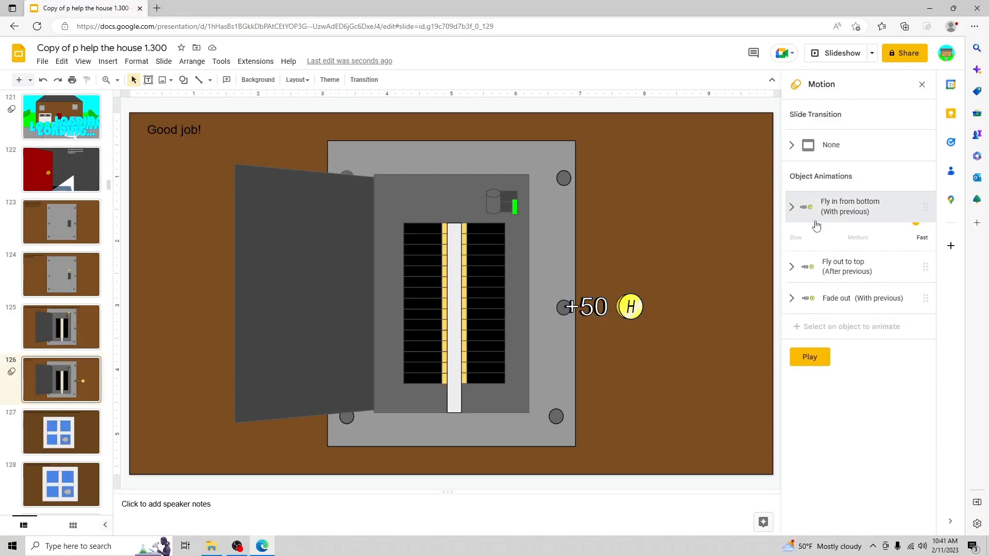
pyautogui.click(789, 236)
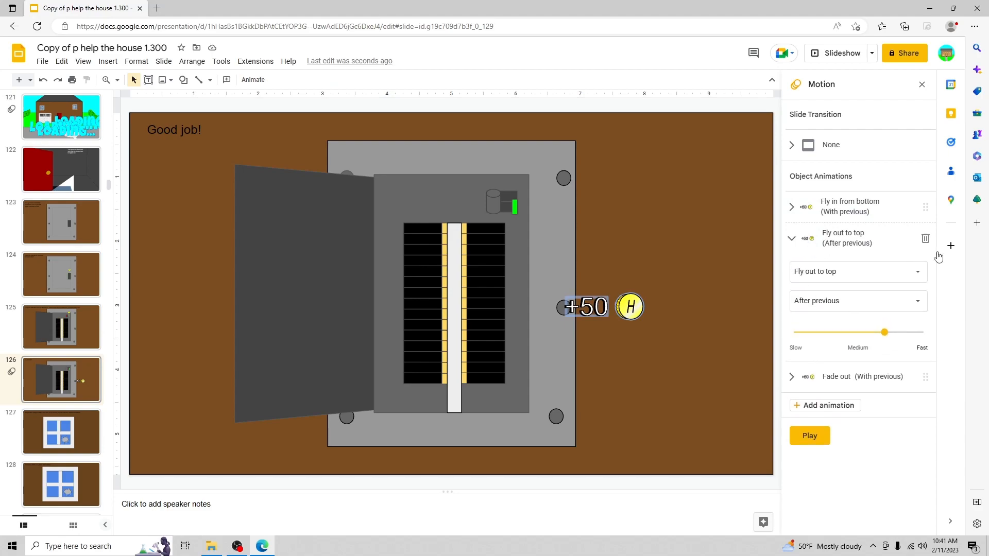
pyautogui.click(792, 233)
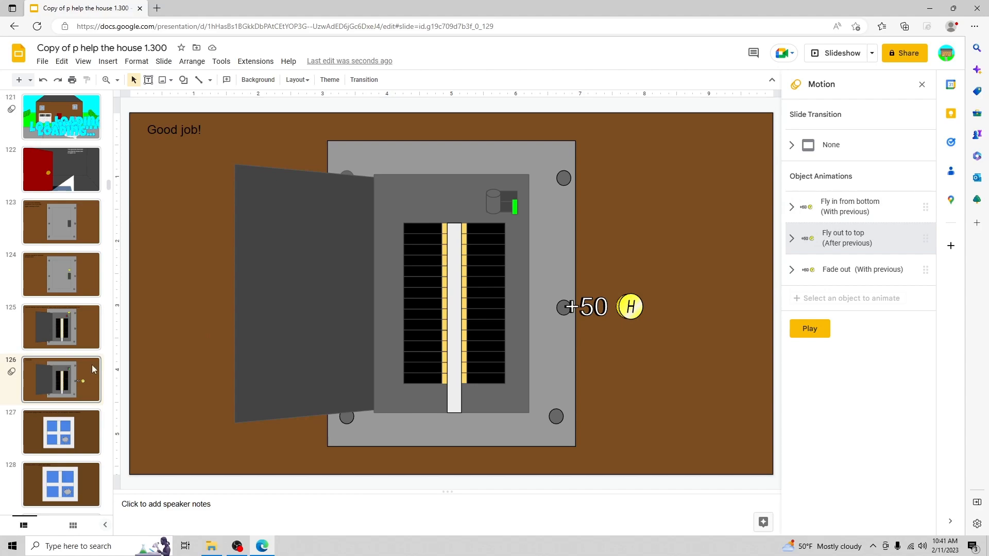
# - On slide 127, remove the full-slide linked cover and move the gray burst out of the broken pane onto the wall beside the window
pyautogui.scroll(-4, 62, 309)
pyautogui.click(77, 252)
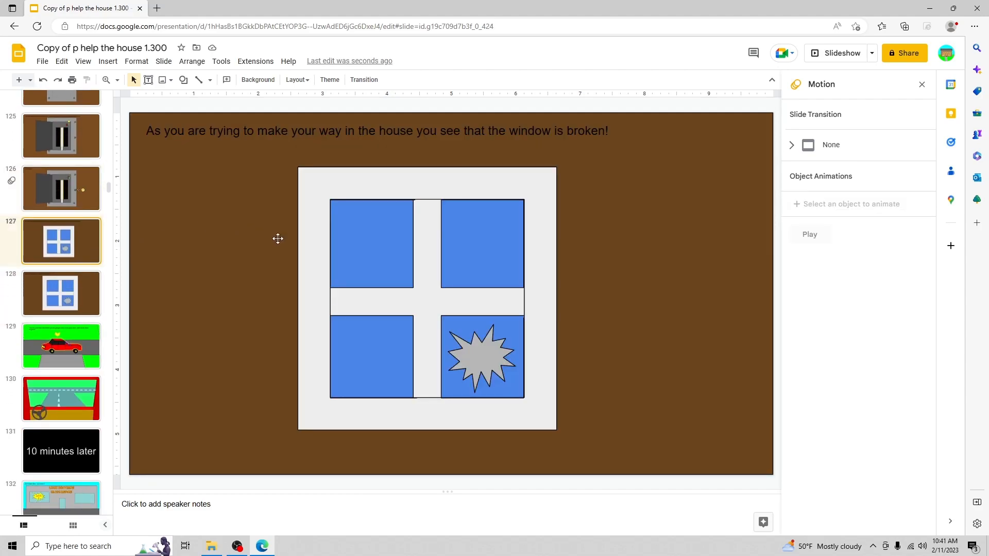
pyautogui.click(484, 364)
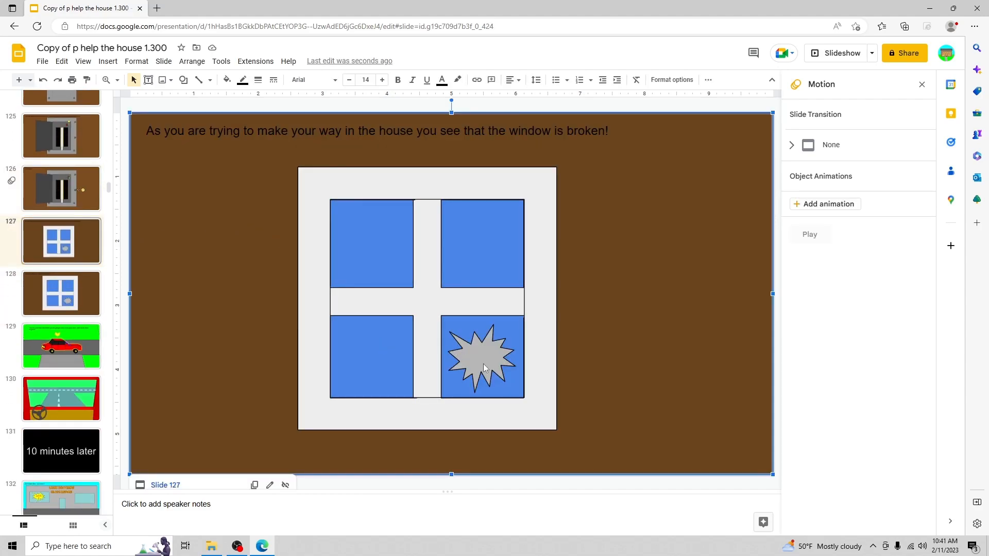
pyautogui.press('Delete')
pyautogui.click(633, 312)
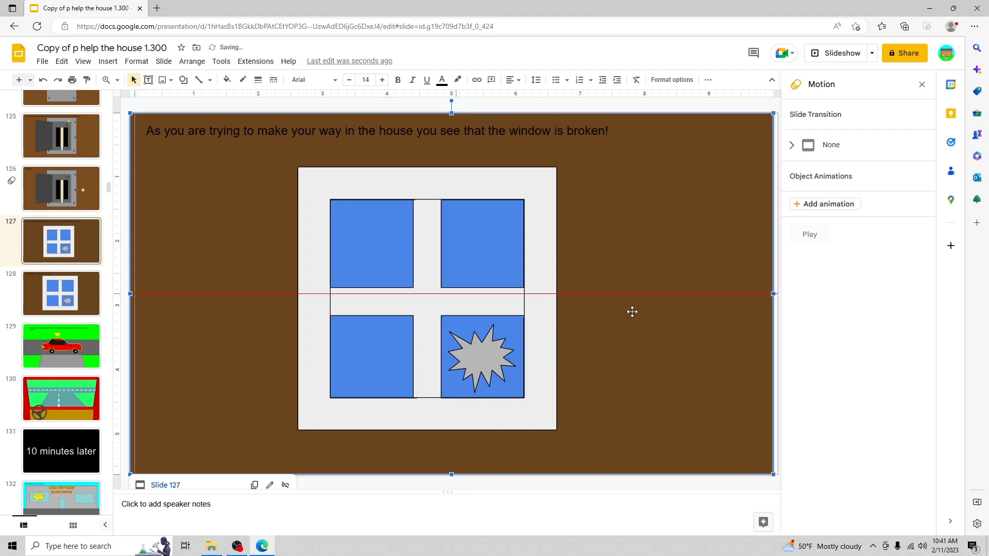
pyautogui.click(607, 301)
pyautogui.moveTo(517, 340); pyautogui.dragTo(675, 271)
pyautogui.click(709, 259)
# - Insert a new jagged burst from the callout shapes and place it in the window's lower-right pane
pyautogui.click(183, 80)
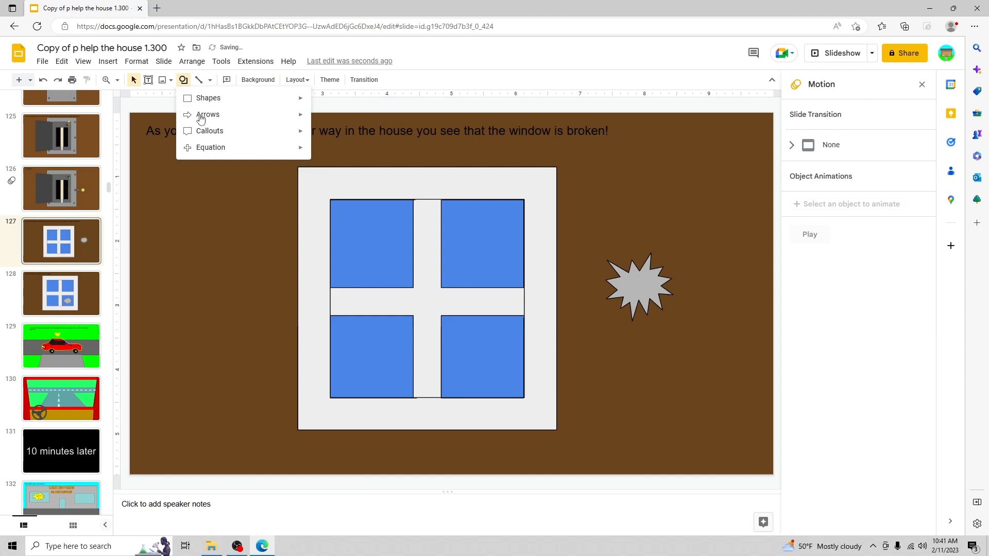
pyautogui.moveTo(210, 131)
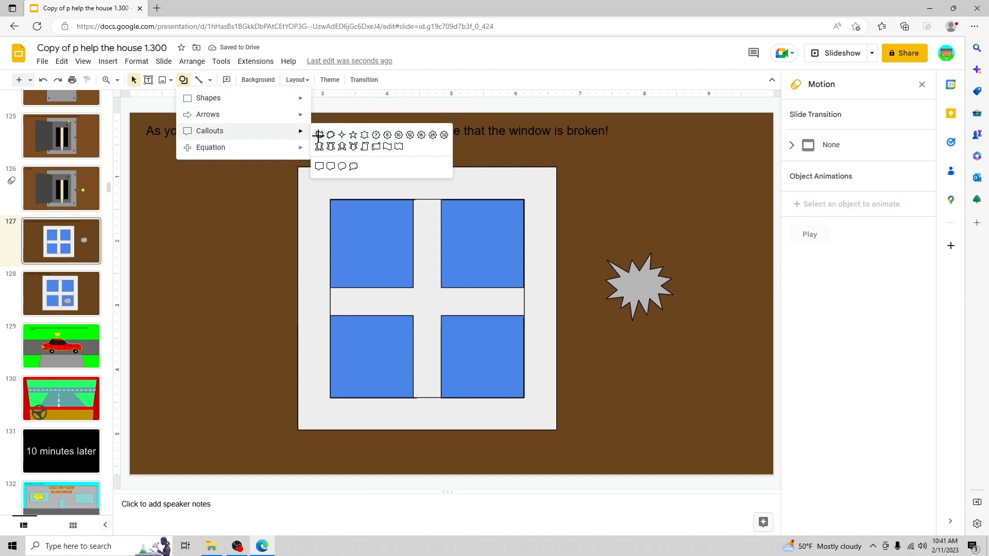
pyautogui.click(320, 134)
pyautogui.click(638, 415)
pyautogui.moveTo(659, 441); pyautogui.dragTo(512, 374)
pyautogui.click(537, 367)
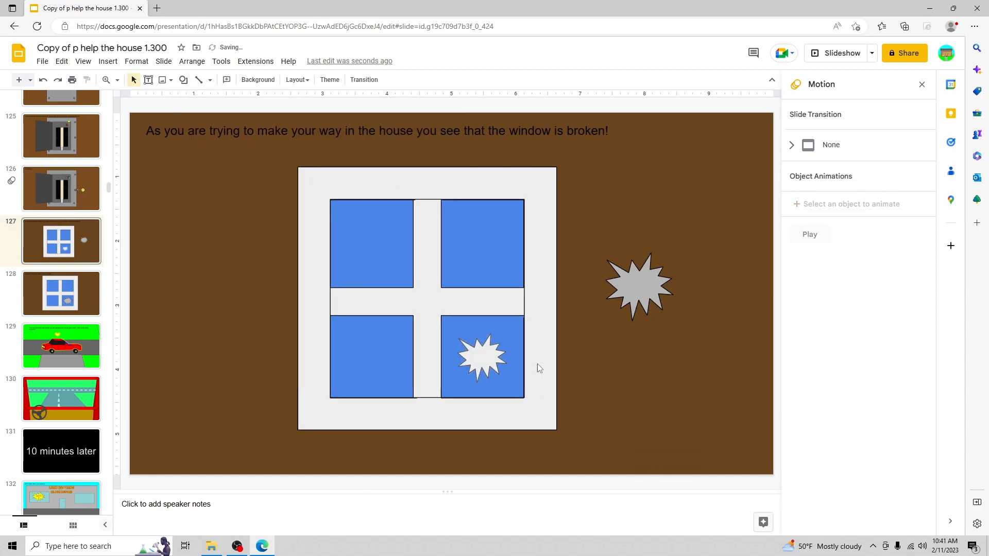
# - Review slides 128 to 130, checking the truck image and its transparent cover shape on slide 129
pyautogui.click(86, 288)
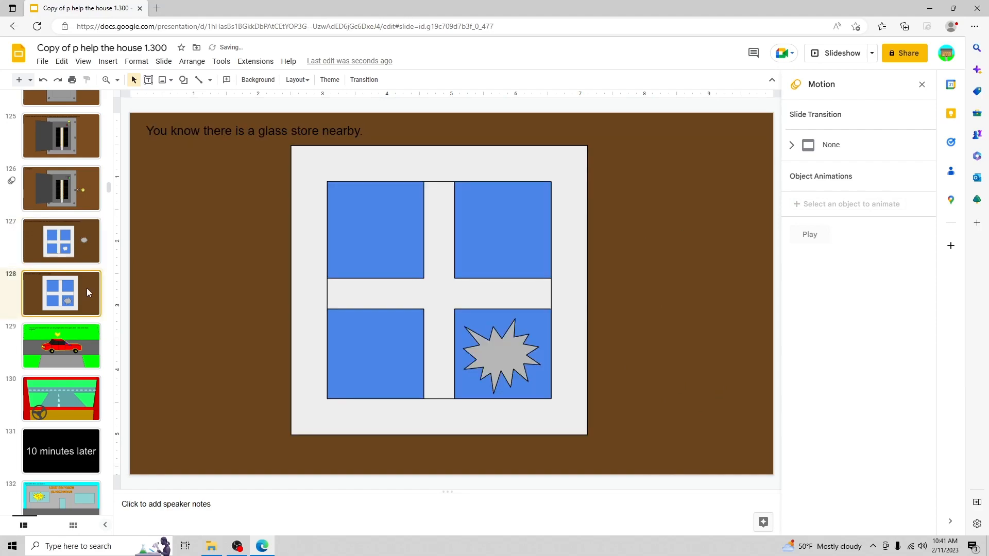
pyautogui.click(56, 355)
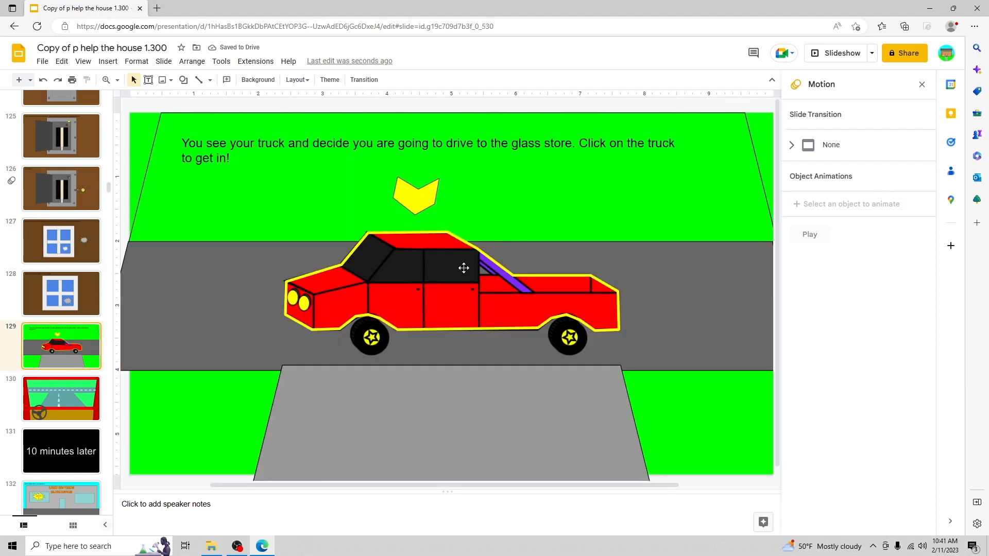
pyautogui.click(427, 268)
pyautogui.click(370, 245)
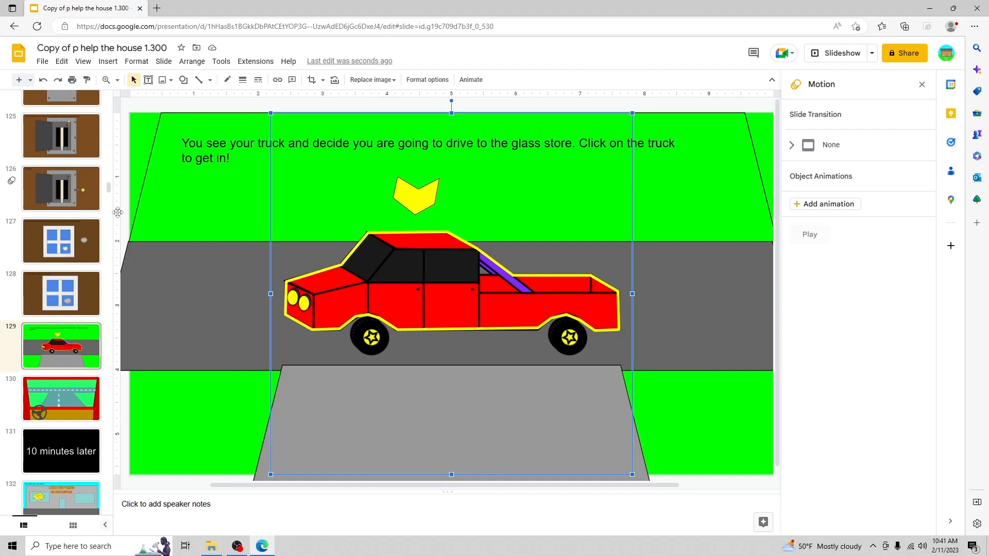
pyautogui.click(120, 265)
pyautogui.click(406, 282)
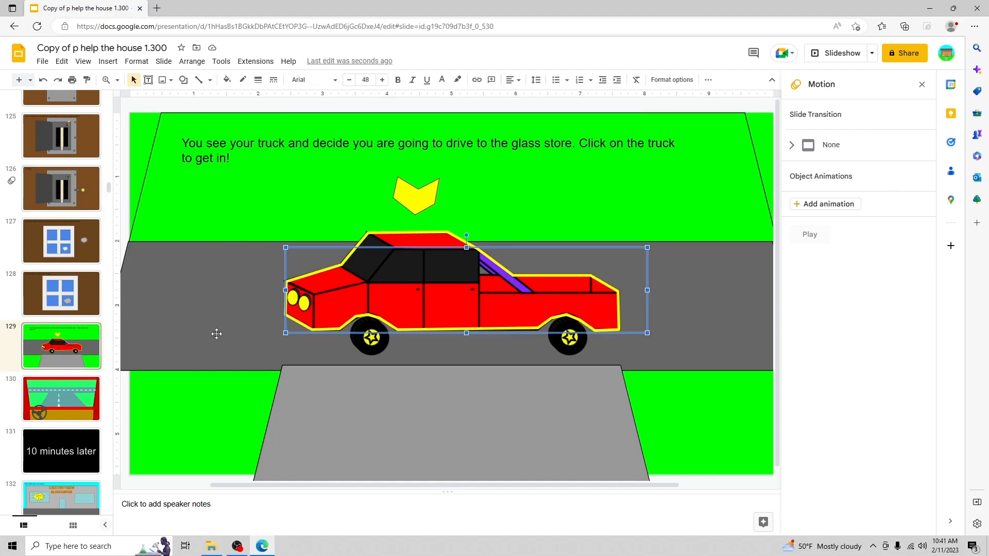
pyautogui.click(95, 404)
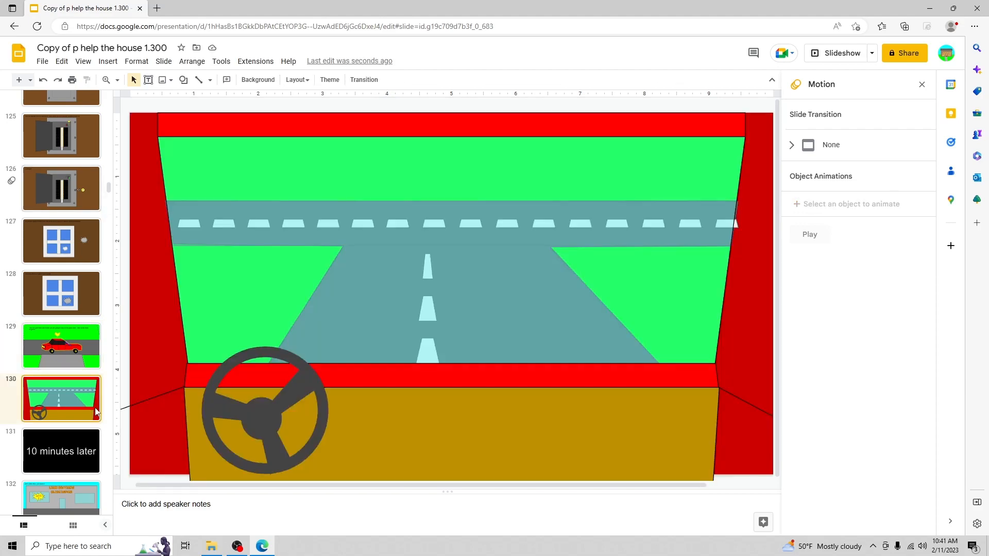
# - Insert a new slide after truck slide 129 and delete its placeholders so it is blank
pyautogui.click(55, 359)
pyautogui.hotkey('ctrl', 'm')
pyautogui.moveTo(265, 151); pyautogui.dragTo(367, 388)
pyautogui.press('Delete')
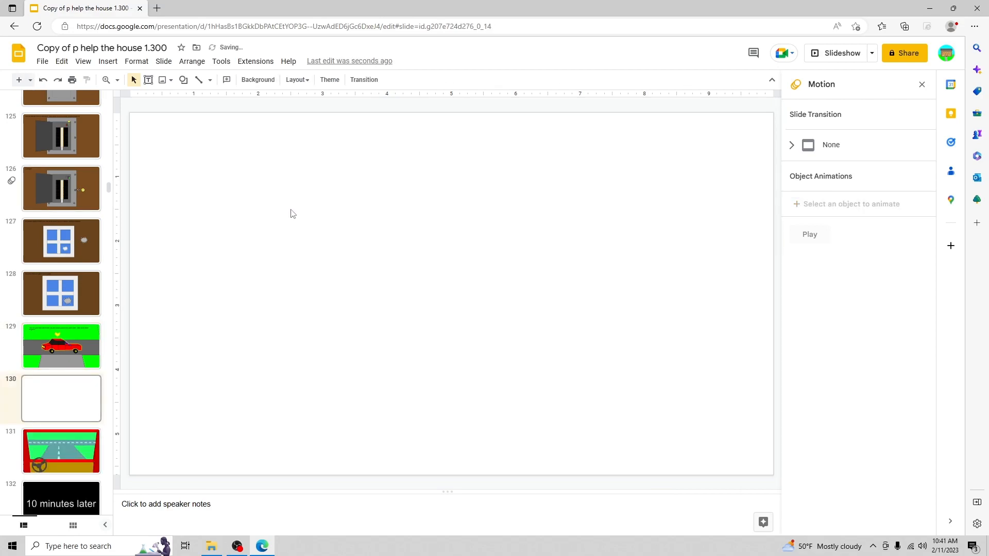
# - Try a straight diagonal line across the blank slide and delete it
pyautogui.click(199, 79)
pyautogui.moveTo(197, 183); pyautogui.dragTo(494, 304)
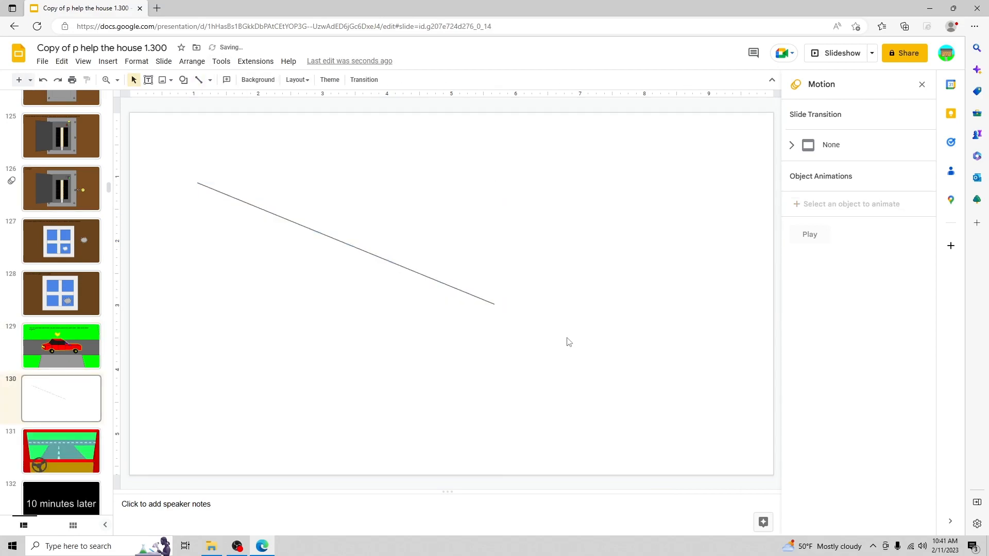
pyautogui.click(409, 271)
pyautogui.press('Delete')
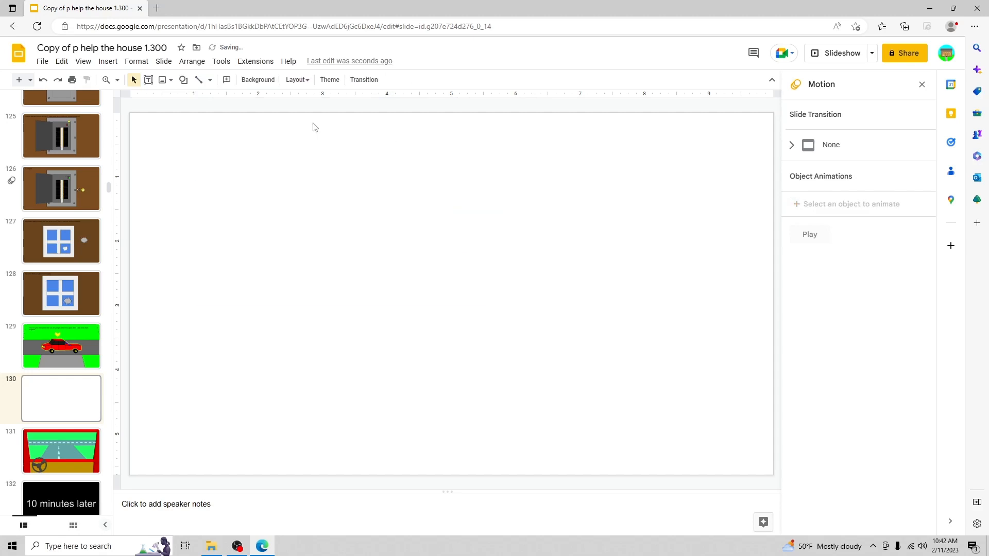
# - Draw a closed, self-crossing freeform shape with the Polyline tool across the upper part of the blank slide
pyautogui.click(210, 80)
pyautogui.click(230, 198)
pyautogui.moveTo(283, 206)
pyautogui.mouseDown()
pyautogui.moveTo(611, 215)
pyautogui.moveTo(342, 261)
pyautogui.moveTo(273, 195)
pyautogui.moveTo(522, 187)
pyautogui.moveTo(691, 219)
pyautogui.moveTo(451, 333)
pyautogui.moveTo(252, 314)
pyautogui.moveTo(220, 188)
pyautogui.moveTo(324, 148)
pyautogui.moveTo(602, 159)
pyautogui.moveTo(687, 300)
pyautogui.moveTo(304, 355)
pyautogui.moveTo(199, 246)
pyautogui.moveTo(219, 240)
pyautogui.moveTo(252, 320)
pyautogui.moveTo(515, 214)
pyautogui.moveTo(611, 215)
pyautogui.moveTo(439, 201)
pyautogui.moveTo(287, 210)
pyautogui.mouseUp()
pyautogui.click(557, 441)
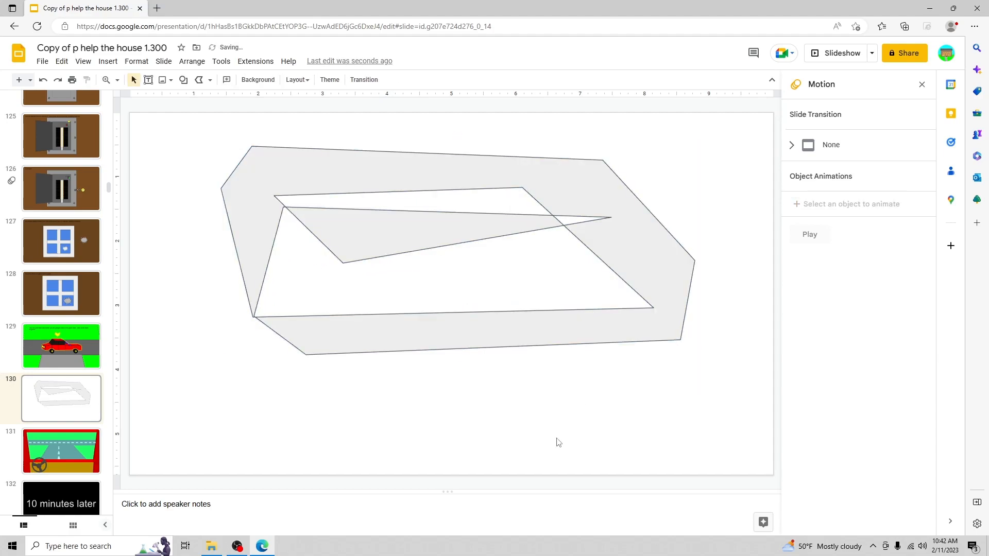
# - Give the freeform shape a cyan fill and a green outline, and open its format options
pyautogui.click(502, 236)
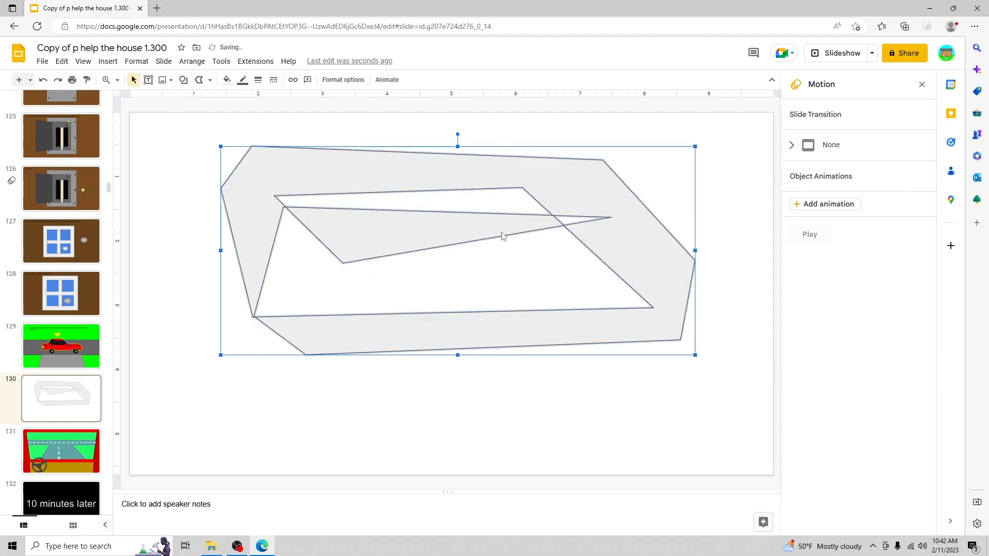
pyautogui.click(227, 79)
pyautogui.click(285, 238)
pyautogui.click(250, 82)
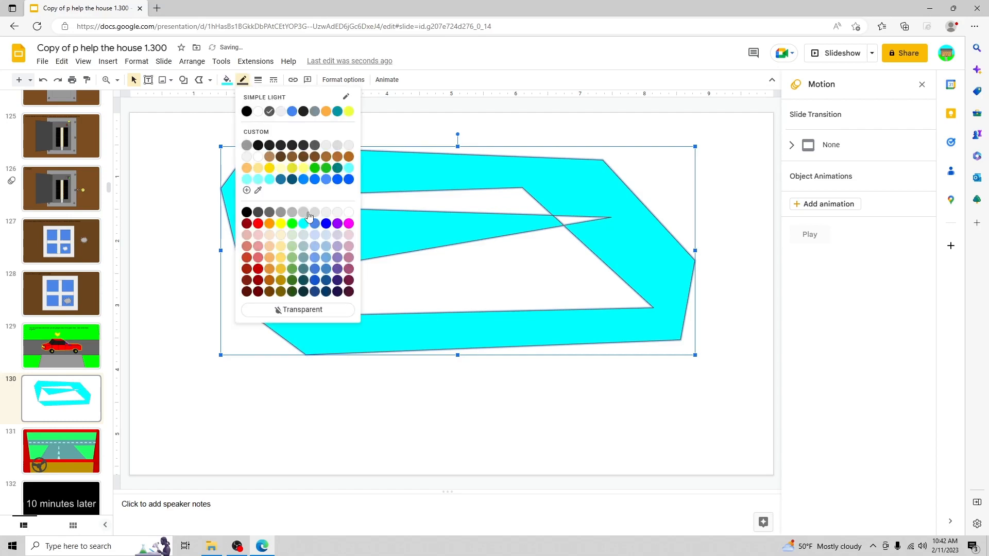
pyautogui.click(295, 228)
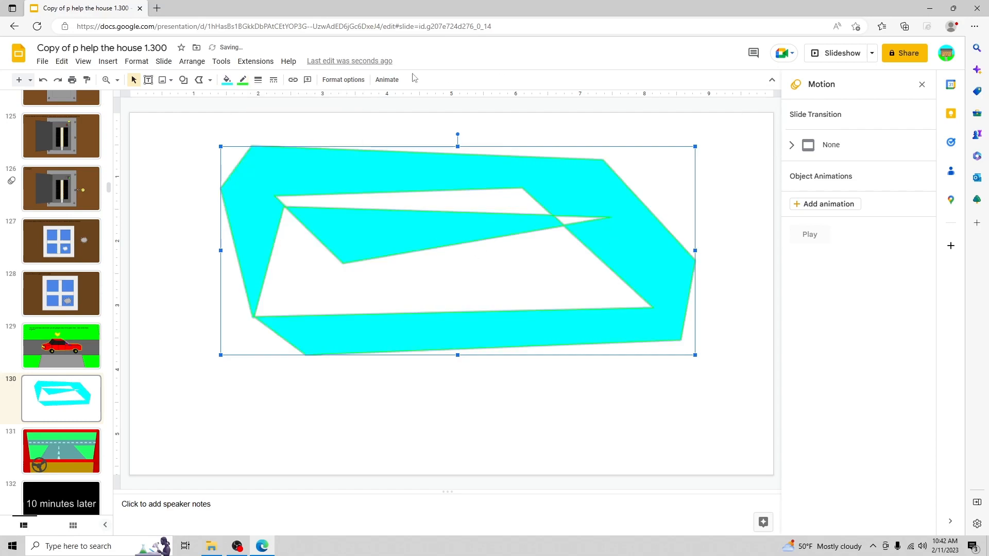
pyautogui.click(343, 79)
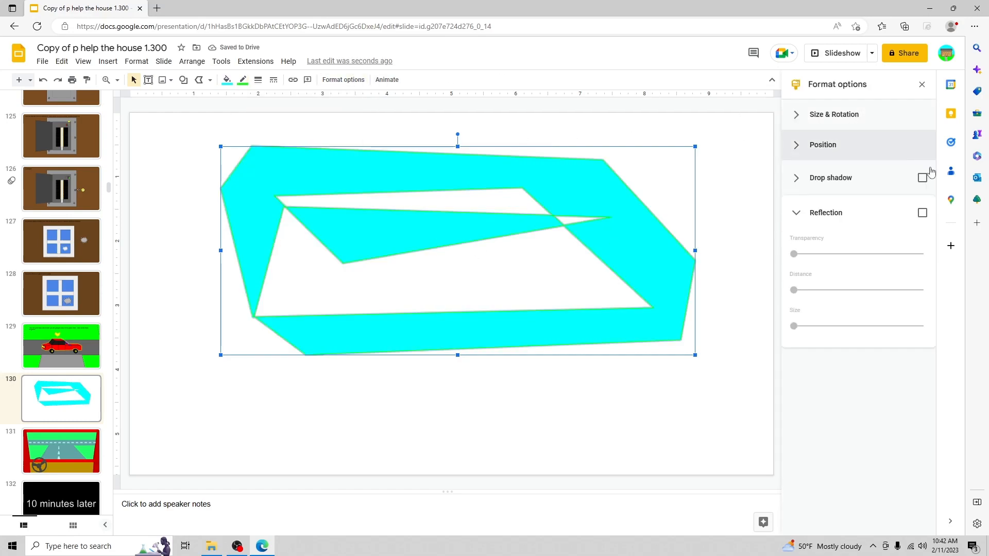
# - Turn on the reflection of the cyan freeform shape, and delete the shape from the slide
pyautogui.click(795, 217)
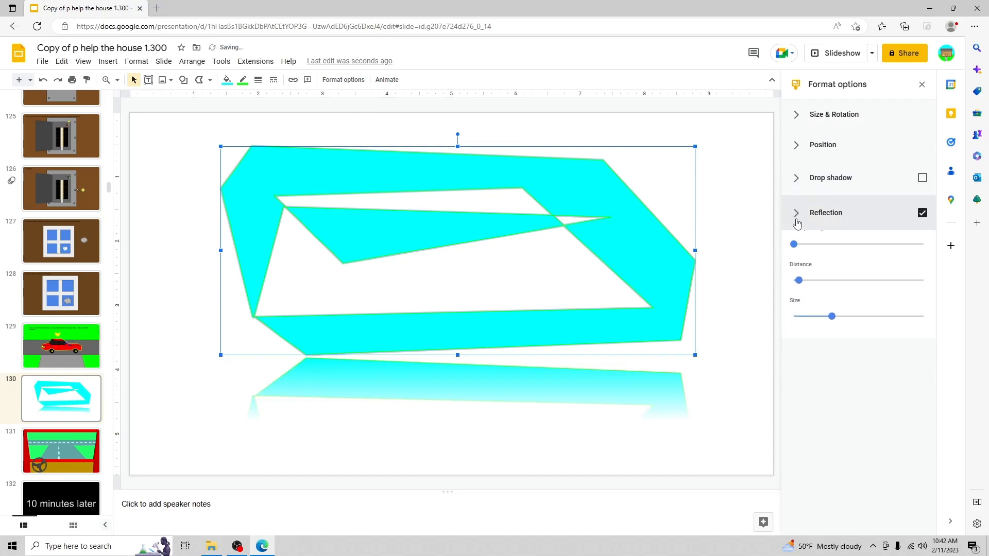
pyautogui.click(797, 223)
pyautogui.press('Delete')
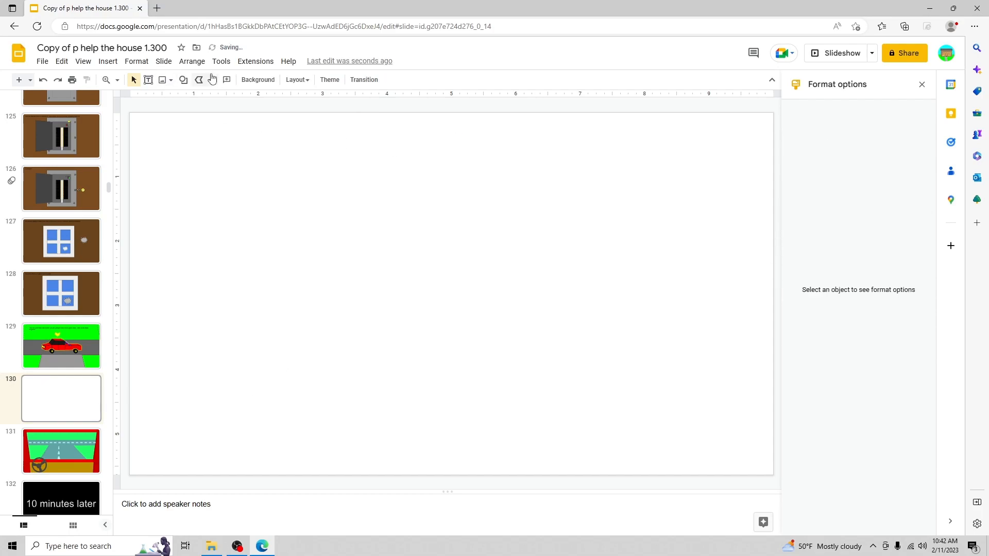
# - Draw a closed five-sided freeform shape across the blank slide with the Polyline tool and change its fill colour
pyautogui.click(199, 79)
pyautogui.click(286, 312)
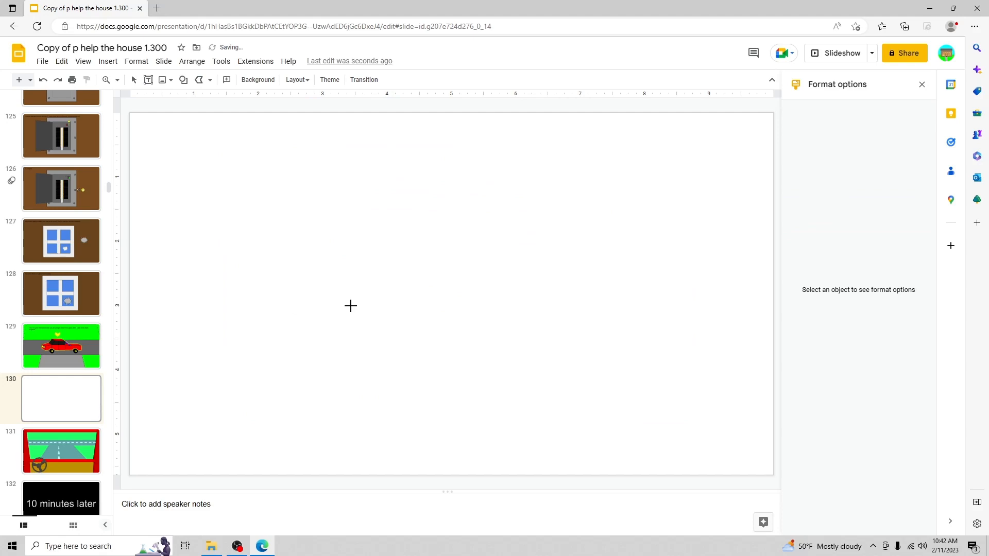
pyautogui.click(664, 235)
pyautogui.click(638, 410)
pyautogui.click(136, 366)
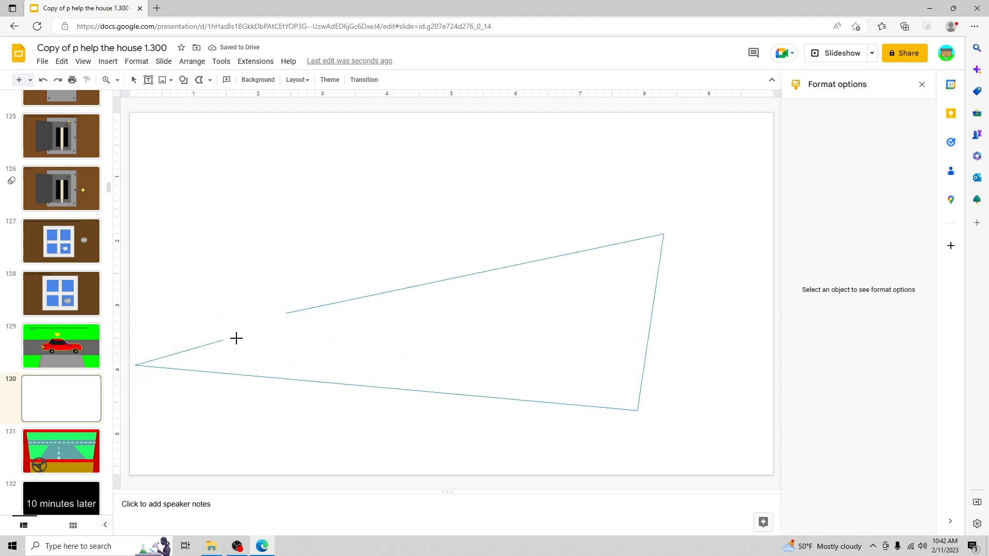
pyautogui.click(285, 313)
pyautogui.click(211, 225)
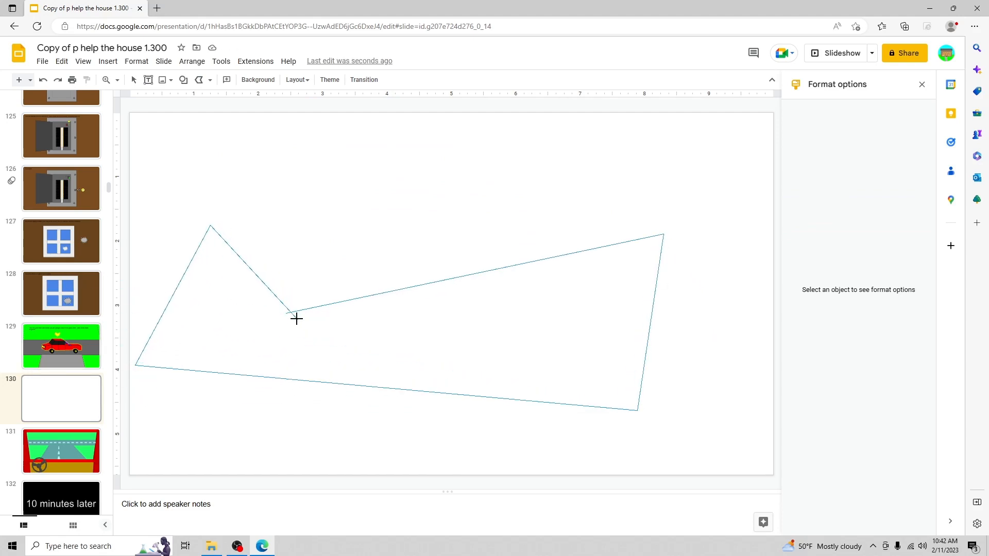
pyautogui.click(286, 313)
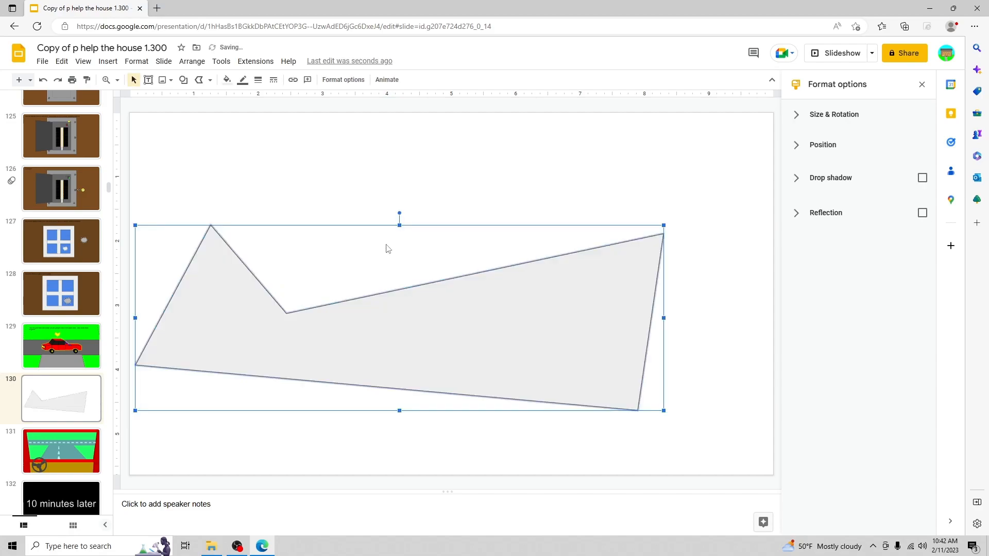
pyautogui.click(226, 79)
pyautogui.click(292, 247)
pyautogui.click(368, 209)
pyautogui.click(404, 332)
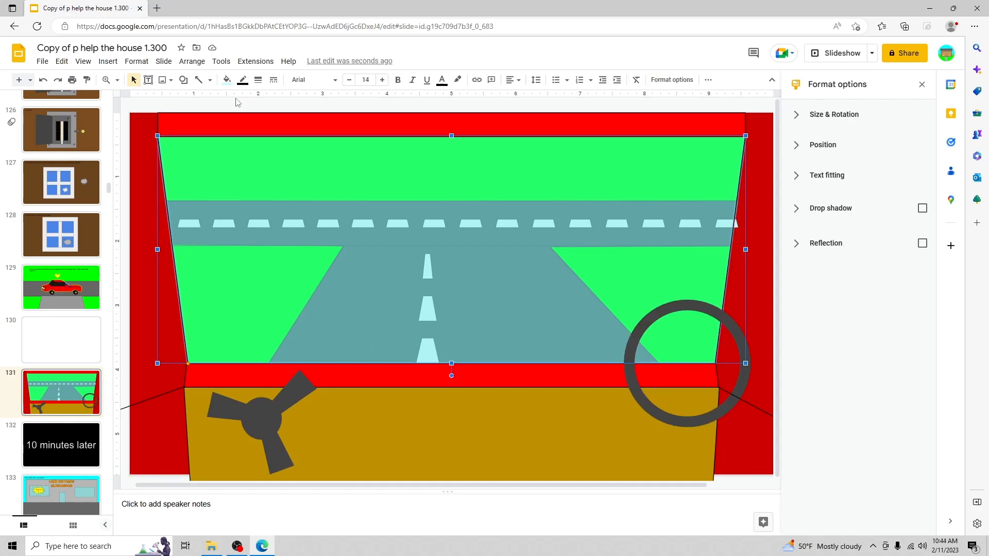
# - Examine the custom fill colour and transparency of the windshield glass on slide 131, and cancel without applying a change
pyautogui.click(227, 80)
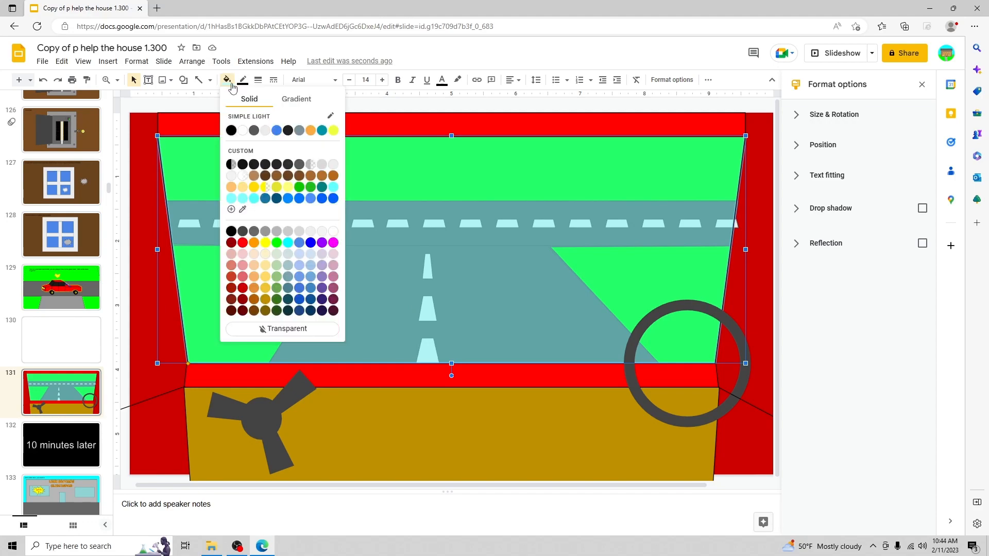
pyautogui.click(230, 209)
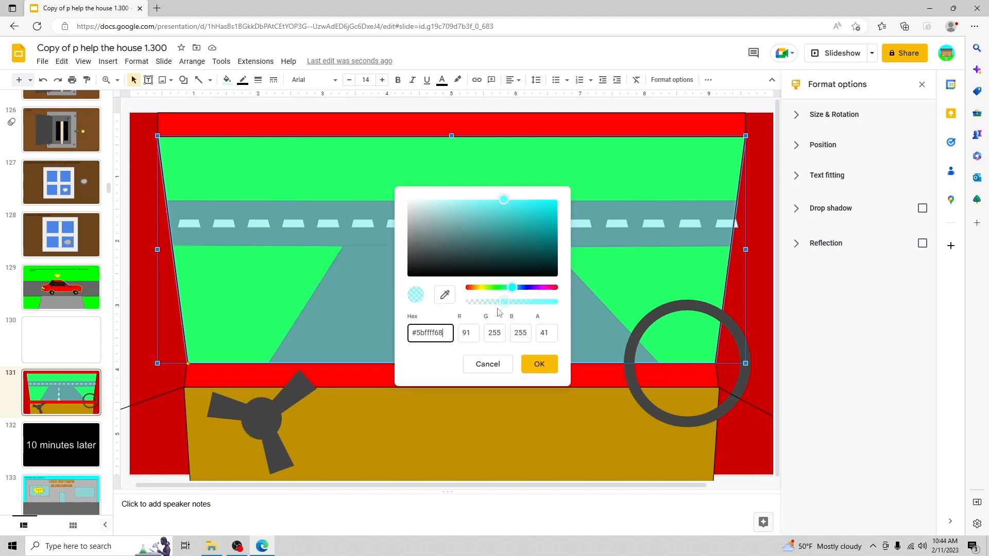
pyautogui.moveTo(503, 202); pyautogui.dragTo(502, 198)
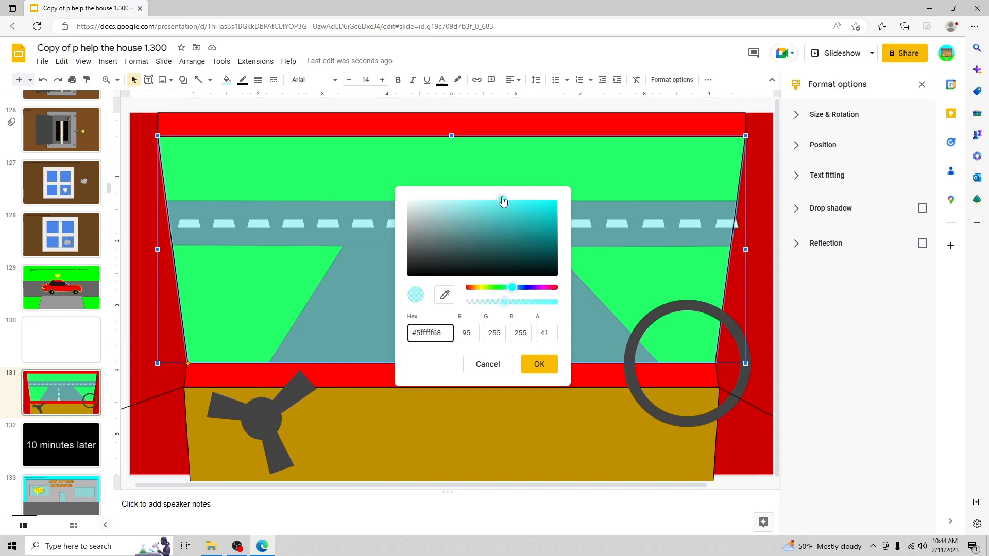
pyautogui.click(488, 364)
# - Try the custom fill #41d036 on the small square on slide 130, and sample a colour from slide 129's thumbnail with the eyedropper
pyautogui.click(100, 320)
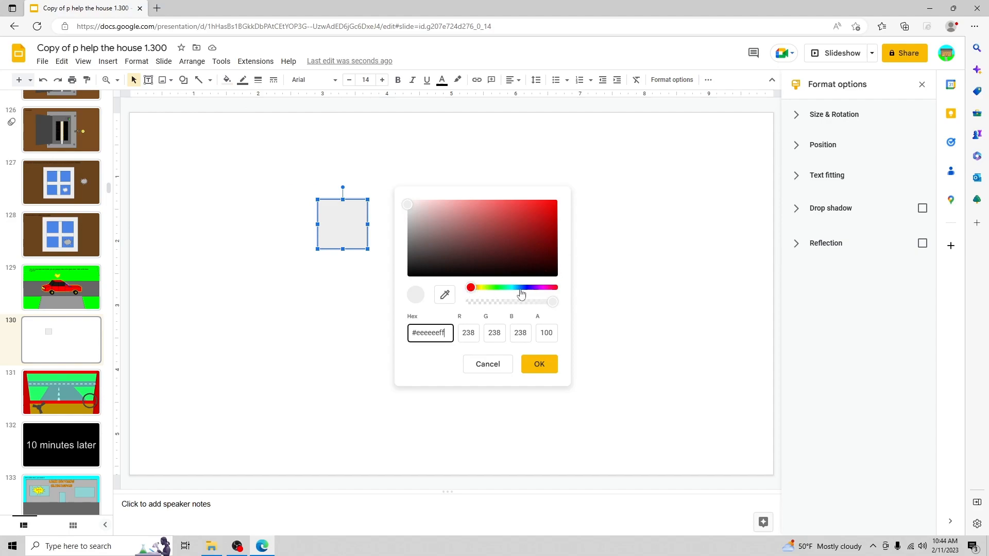
pyautogui.click(521, 287)
pyautogui.click(497, 287)
pyautogui.click(519, 212)
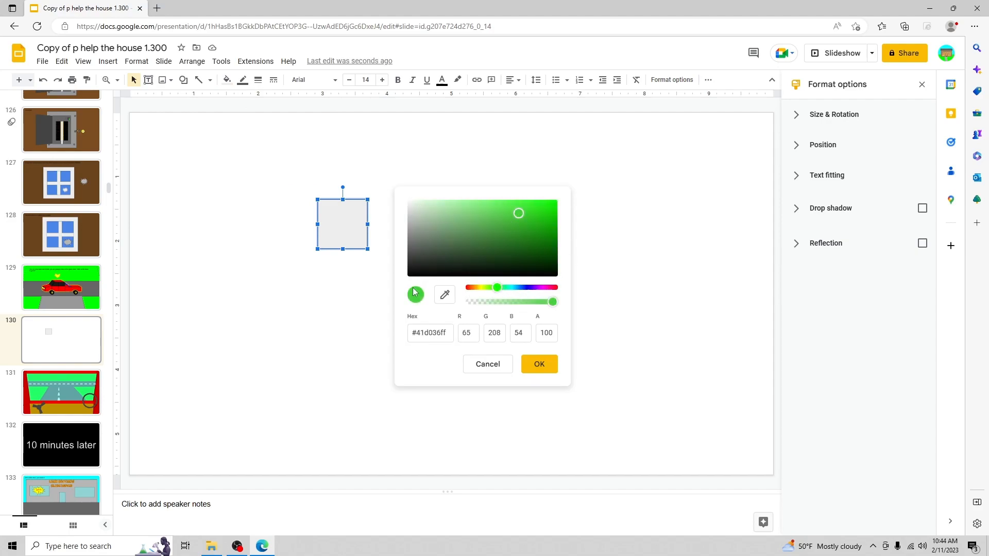
pyautogui.click(443, 295)
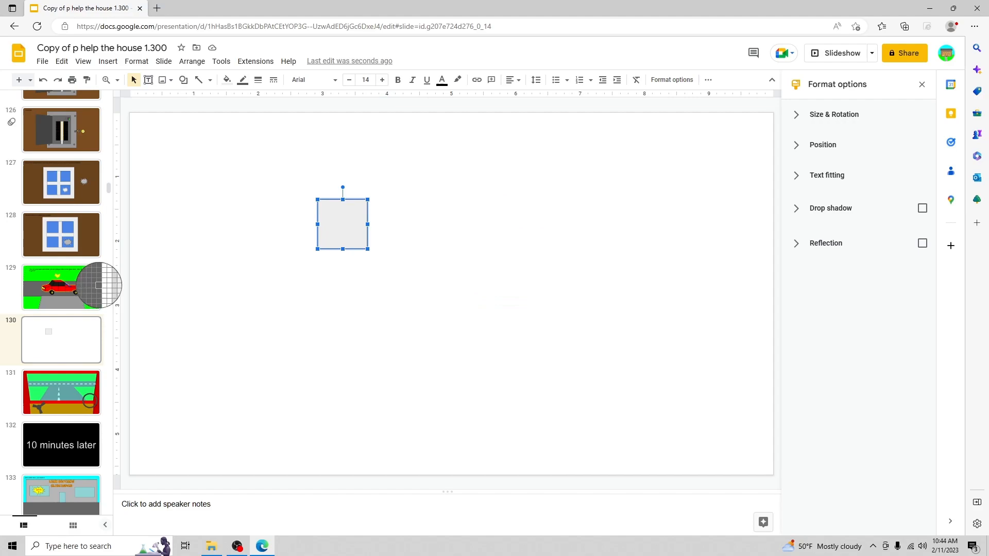
pyautogui.click(79, 277)
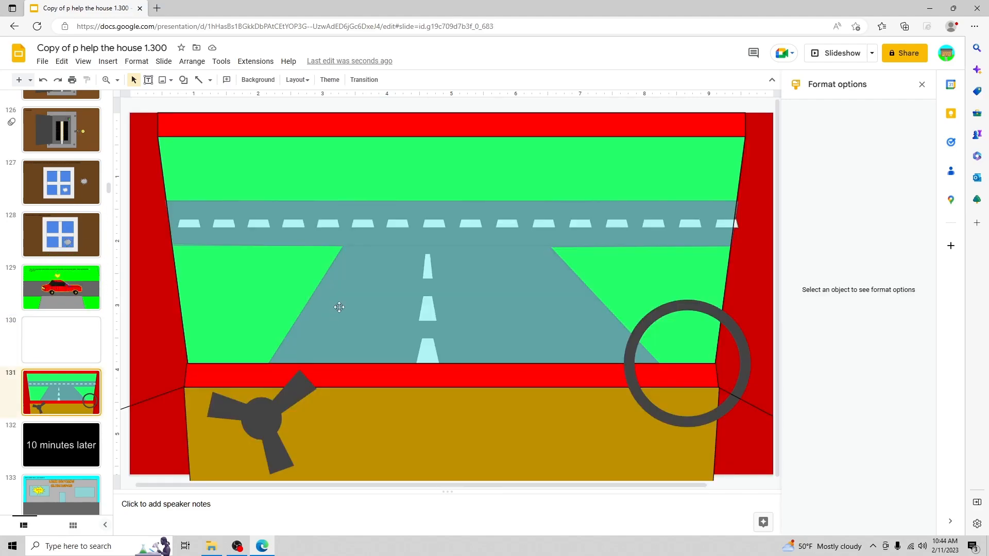
# - Delete the translucent windshield glass covering the road scene on slide 131
pyautogui.click(338, 310)
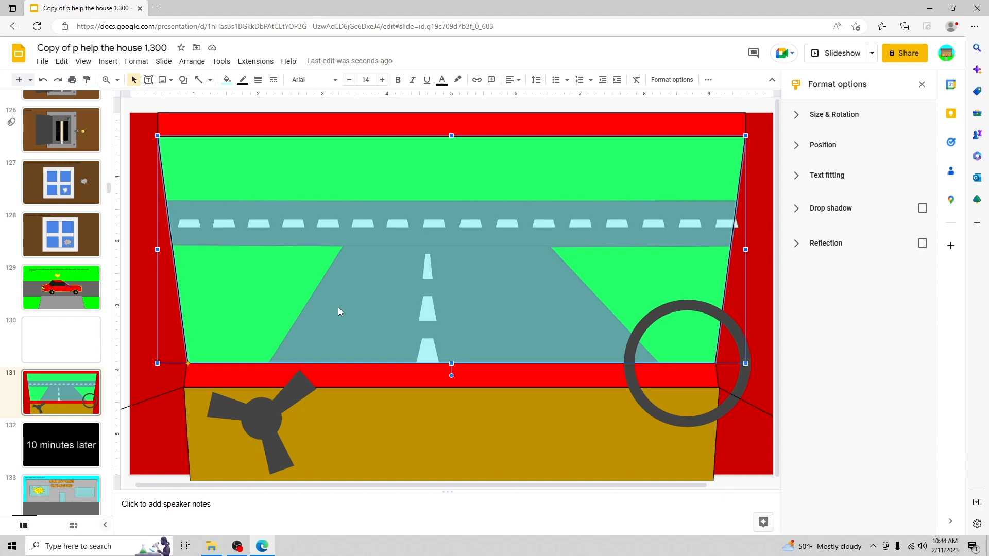
pyautogui.press('Escape')
pyautogui.click(341, 169)
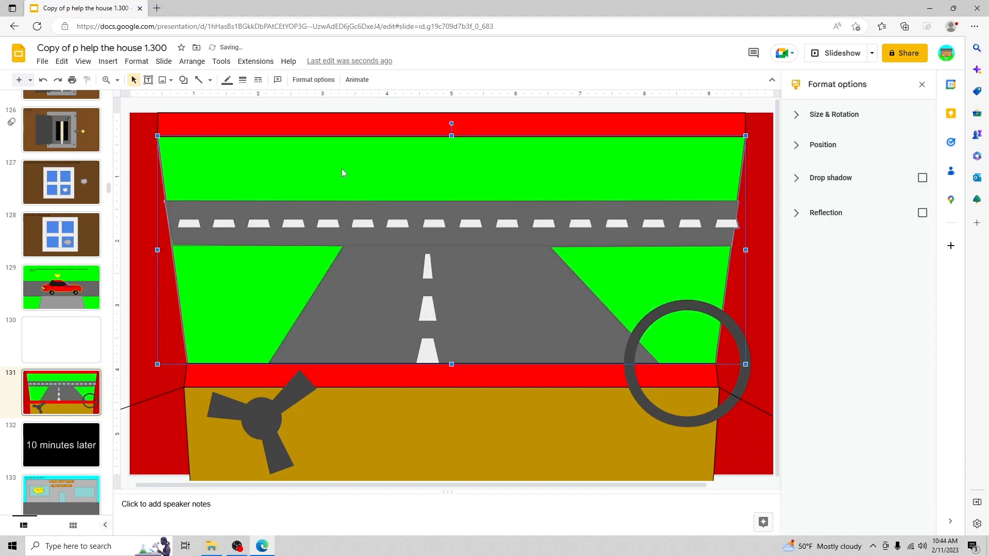
# - Shift the green background inside the road group down and to the right, and move the whole group up and to the left
pyautogui.click(495, 226)
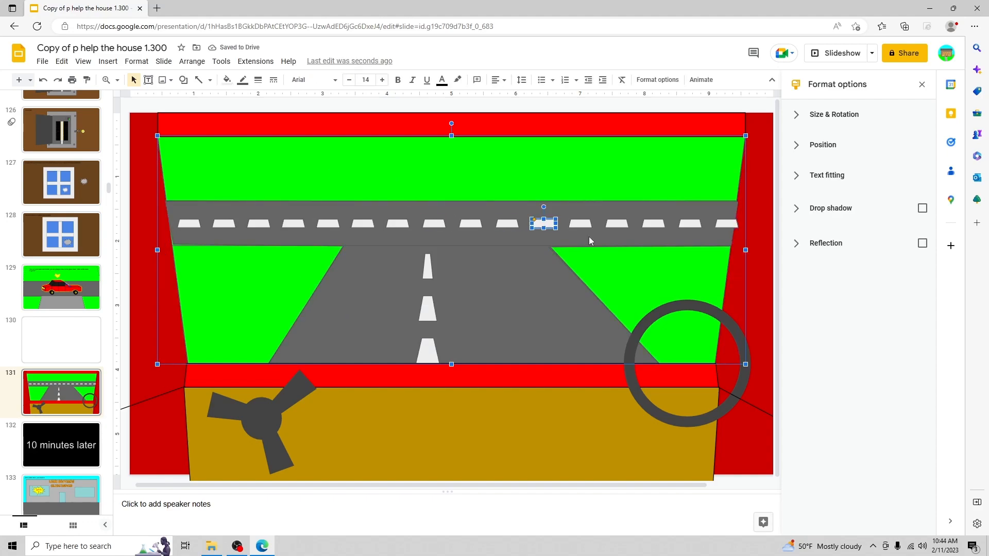
pyautogui.click(449, 255)
pyautogui.moveTo(238, 188); pyautogui.dragTo(317, 332)
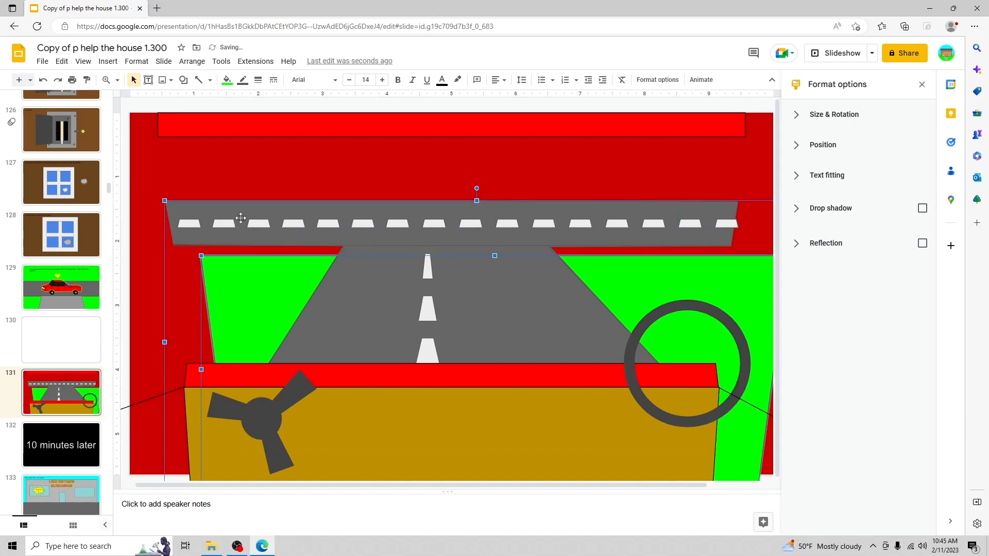
pyautogui.click(244, 199)
pyautogui.moveTo(256, 270); pyautogui.dragTo(223, 164)
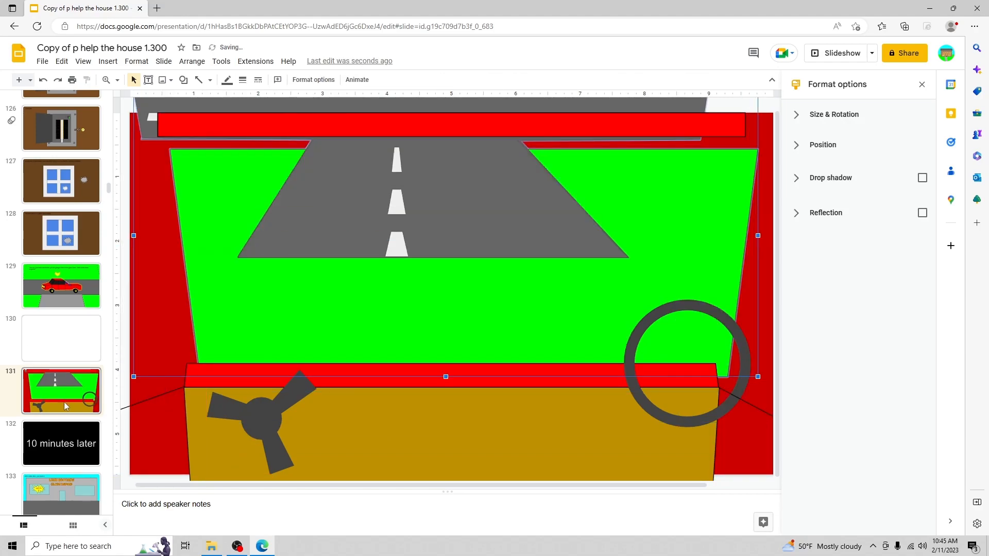
# - Look through the slides after the driving scene, opening the window, room, hole and painting slides up to 142, and scan the thumbnails beyond
pyautogui.scroll(-3, 64, 401)
pyautogui.click(69, 326)
pyautogui.click(70, 361)
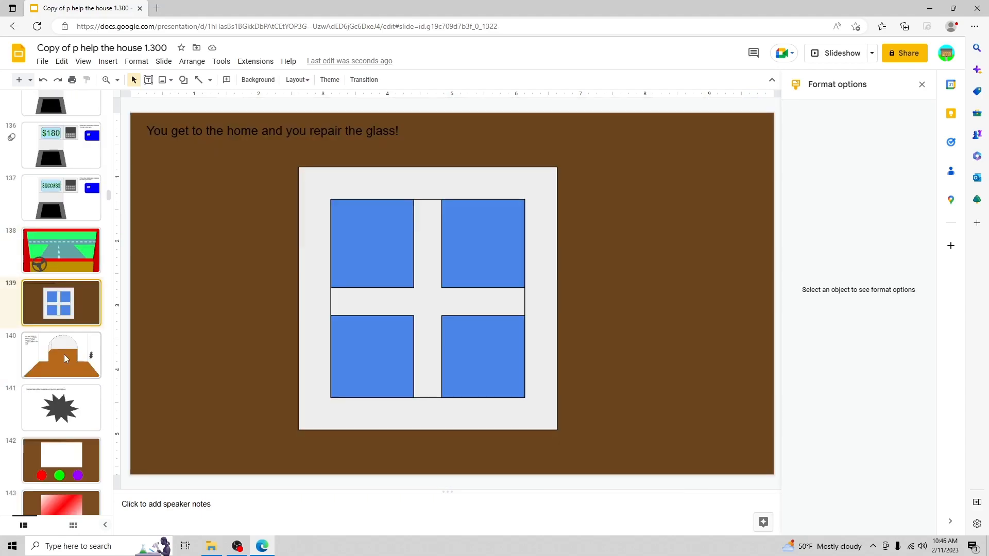
pyautogui.click(64, 354)
pyautogui.click(59, 410)
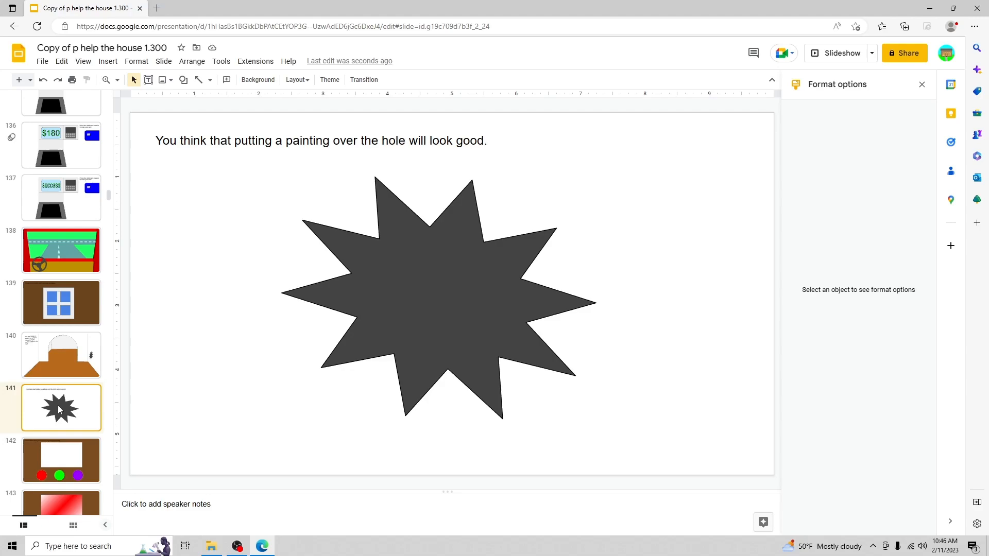
pyautogui.click(75, 457)
pyautogui.scroll(-7, 44, 361)
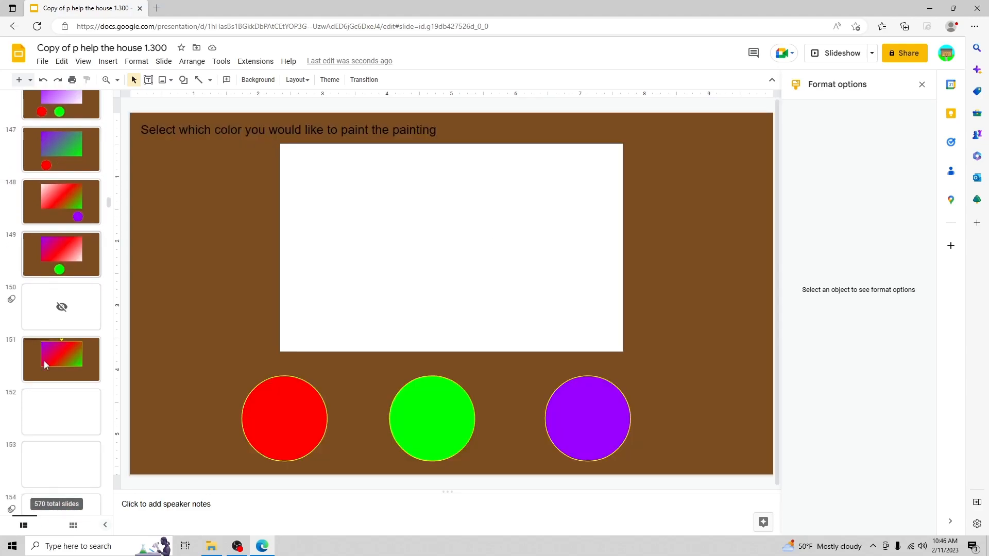
pyautogui.scroll(-7, 44, 361)
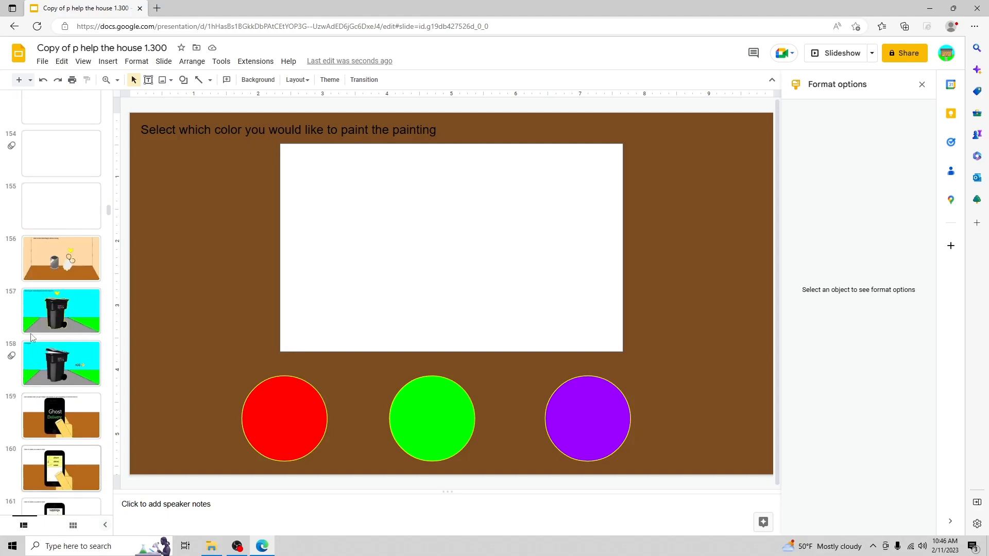
pyautogui.scroll(15, 31, 337)
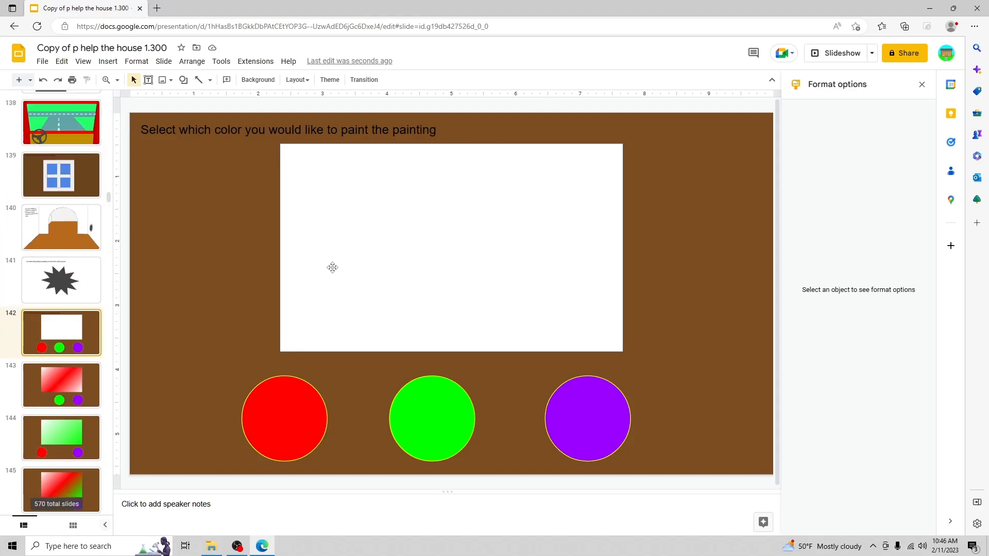
# - Check which slides the red, green and purple circles on painting slide 142 link to
pyautogui.click(298, 427)
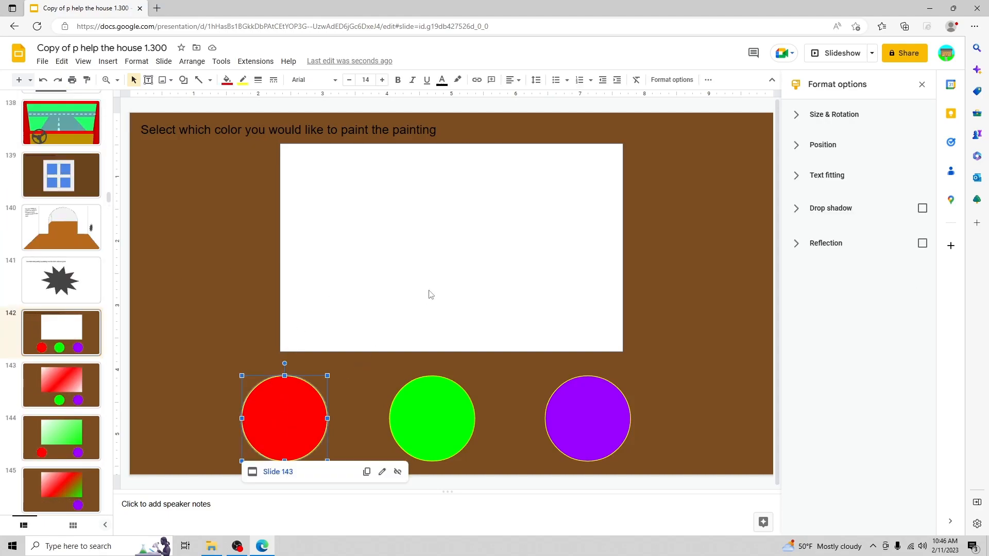
pyautogui.click(428, 418)
pyautogui.click(571, 434)
pyautogui.click(198, 300)
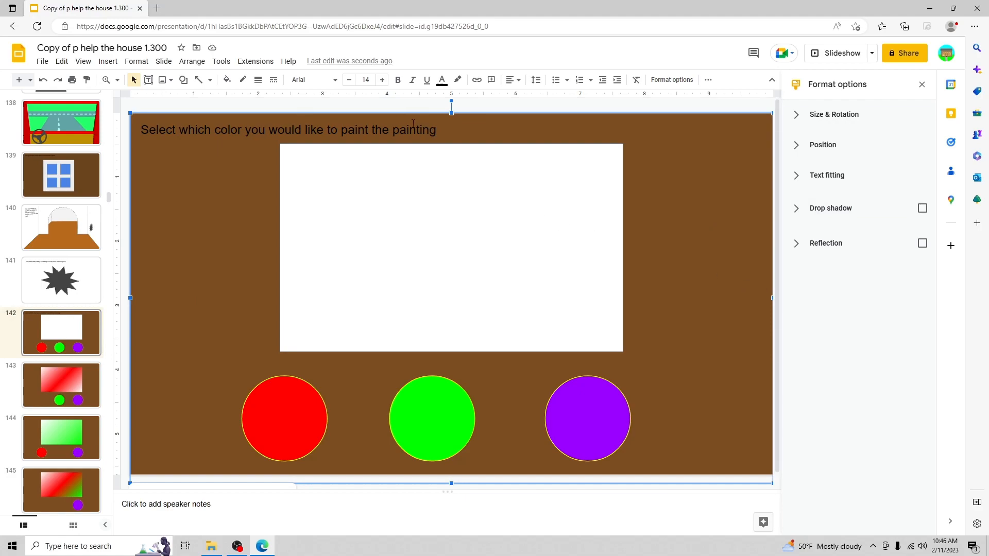
pyautogui.click(401, 109)
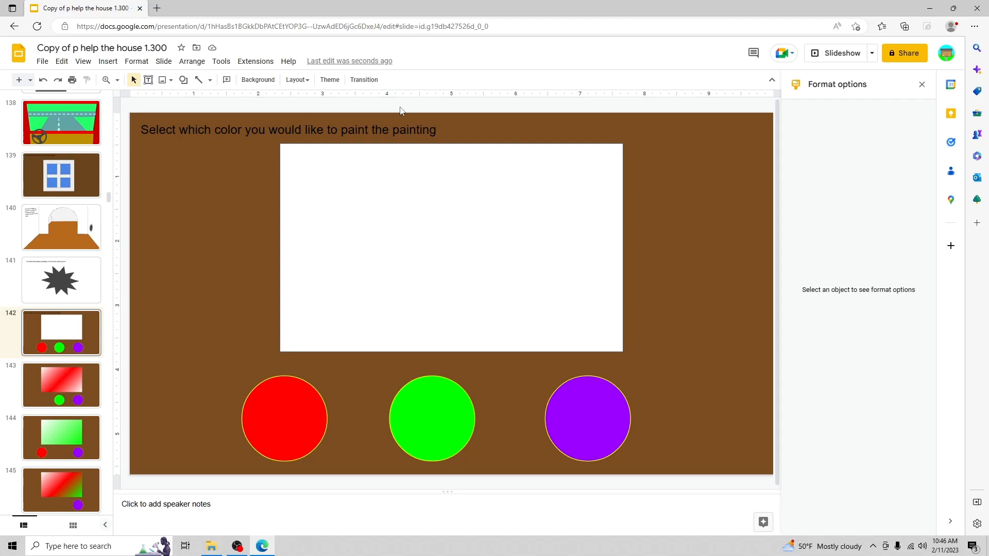
# - Trace the green-then-red choice from slide 142's green circle to slide 144 and through its red circle to slide 145
pyautogui.click(421, 397)
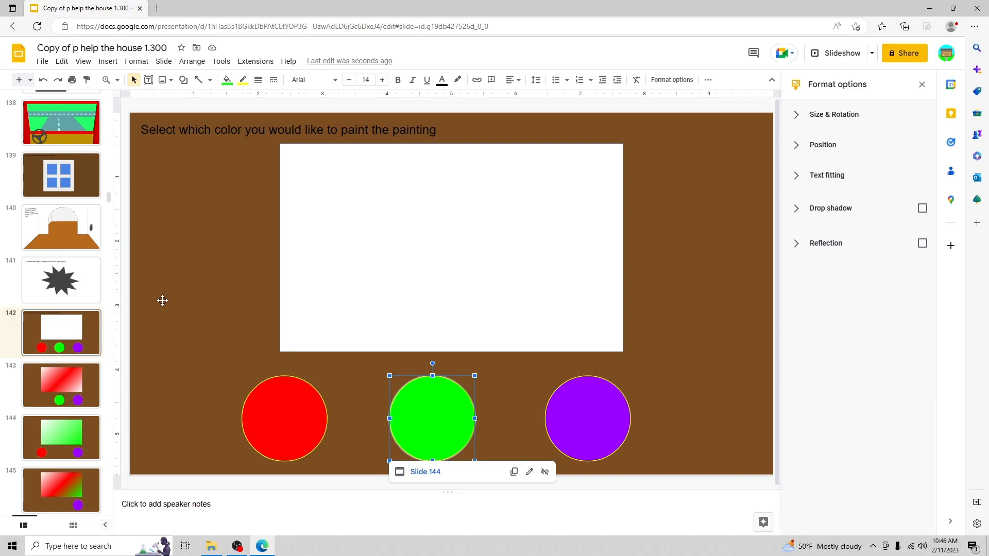
pyautogui.click(76, 436)
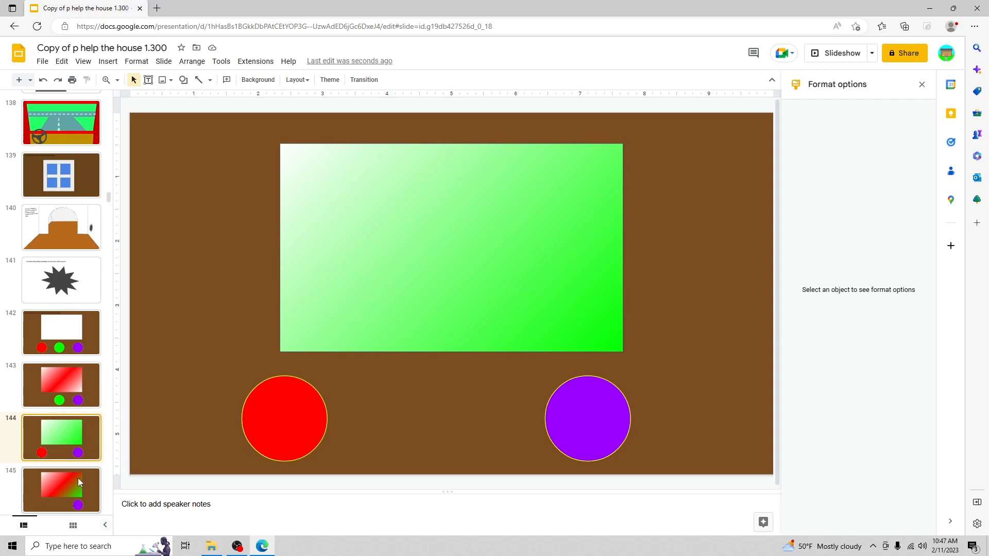
pyautogui.click(293, 423)
pyautogui.click(76, 491)
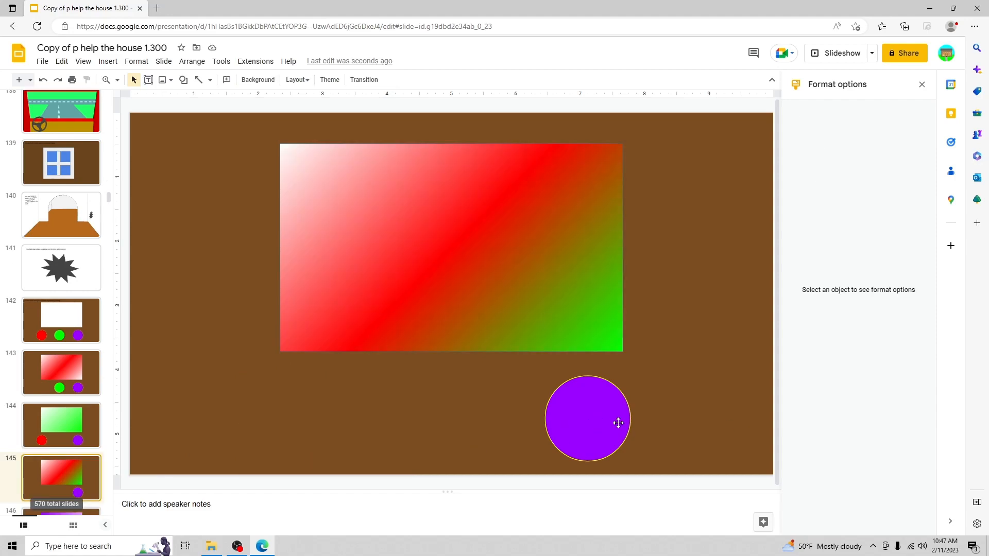
# - Trace the purple-then-red choice from slide 142's purple circle to slide 146 and through its red circle to slide 149
pyautogui.click(97, 341)
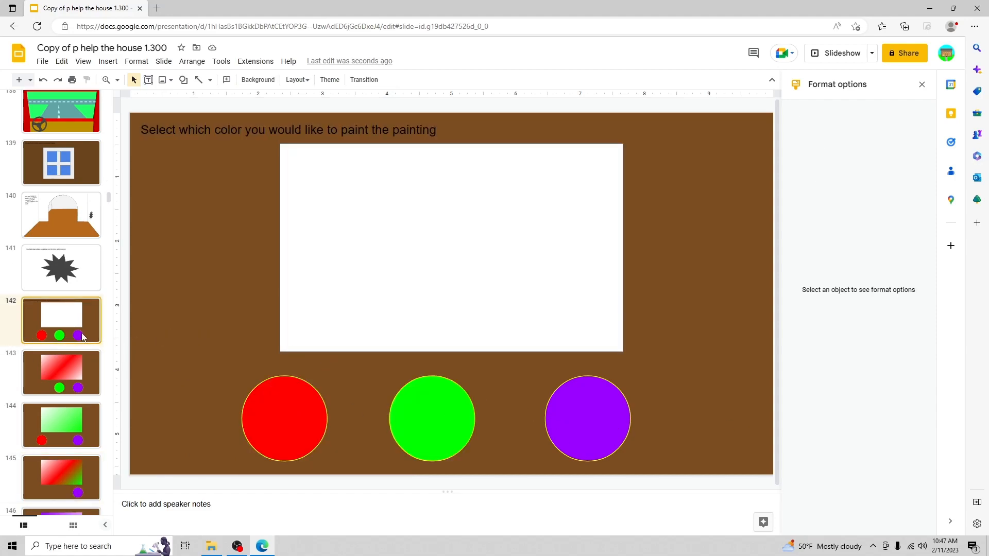
pyautogui.click(569, 394)
pyautogui.scroll(-2, 75, 348)
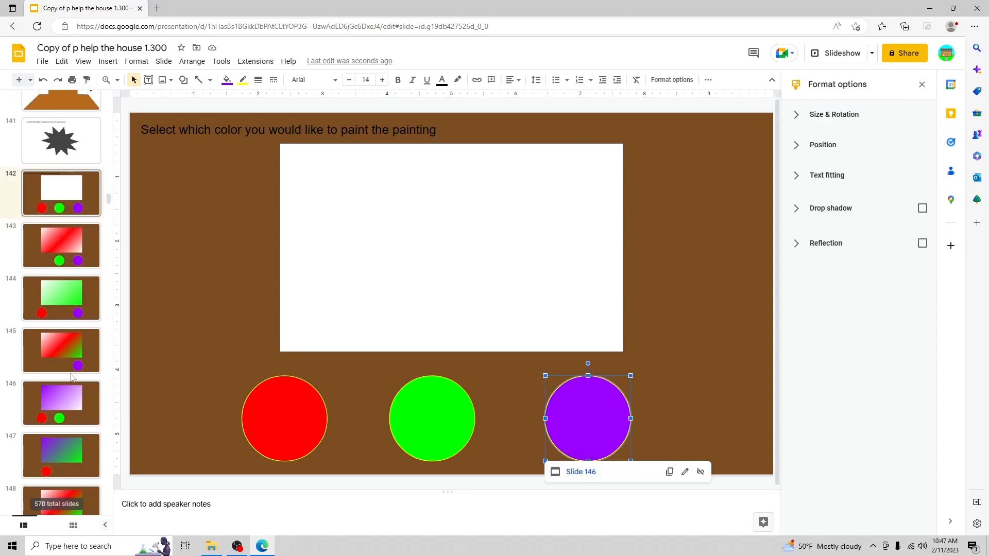
pyautogui.click(67, 404)
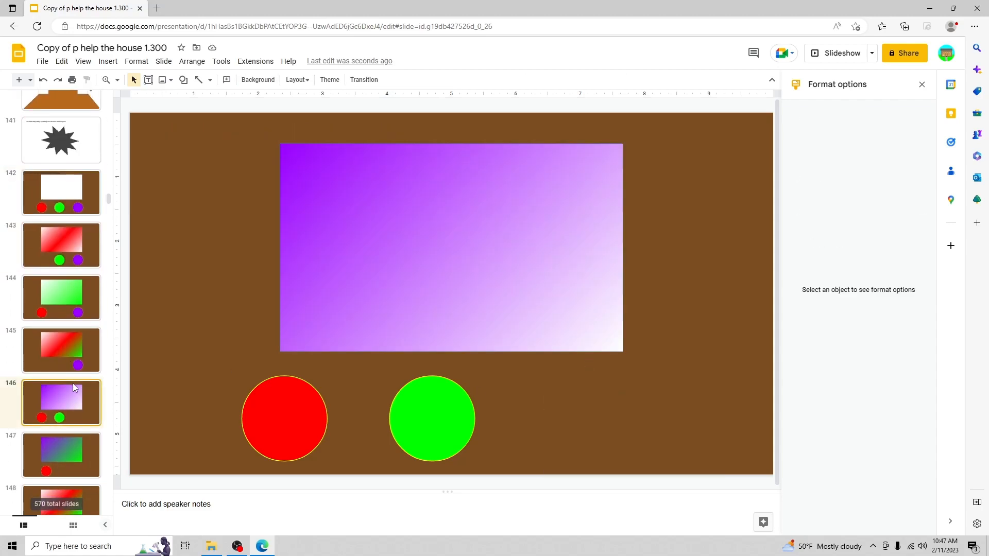
pyautogui.click(313, 424)
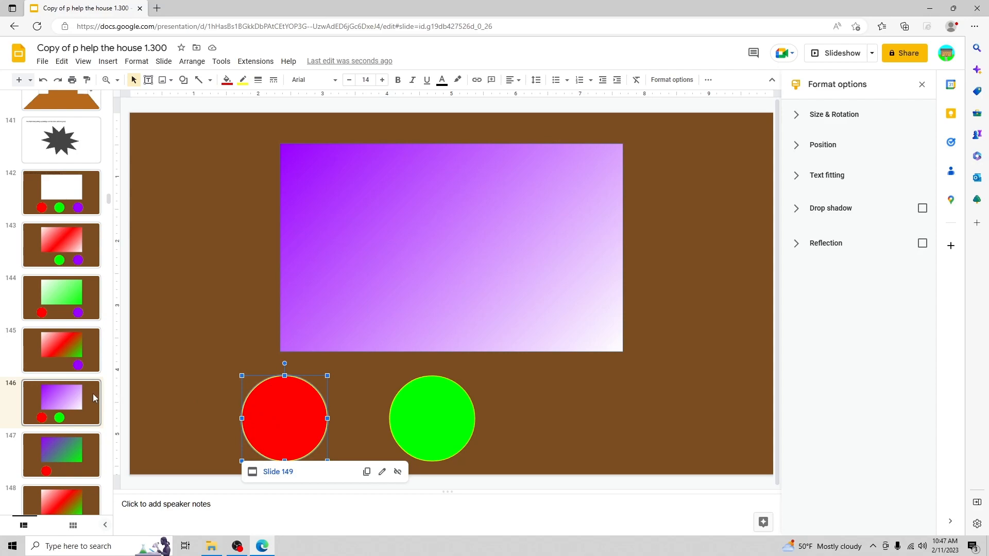
pyautogui.scroll(-5, 94, 398)
pyautogui.click(39, 439)
pyautogui.scroll(-5, 61, 161)
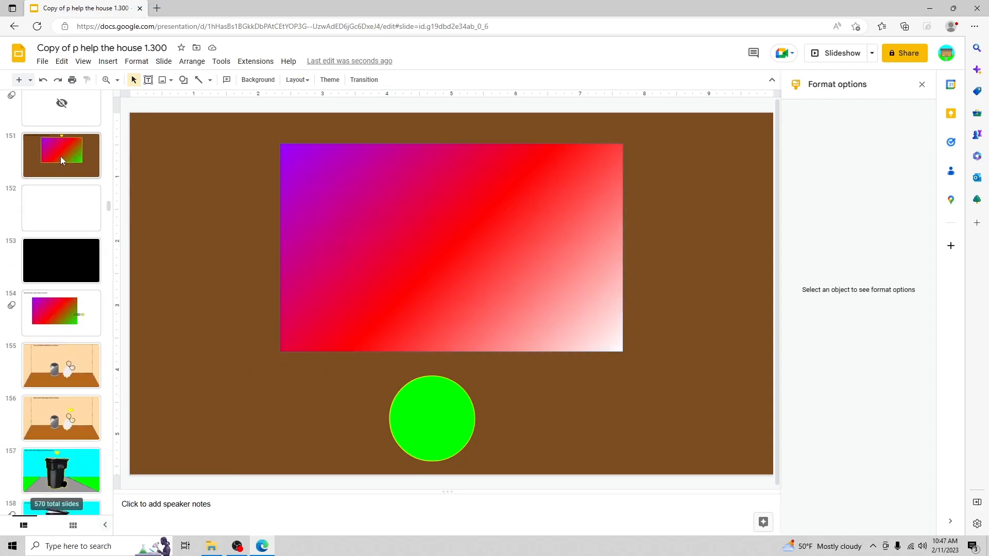
# - View the finished painting on slide 151, then return to slide 149 and check which slide its green circle links to
pyautogui.click(61, 160)
pyautogui.scroll(8, 62, 361)
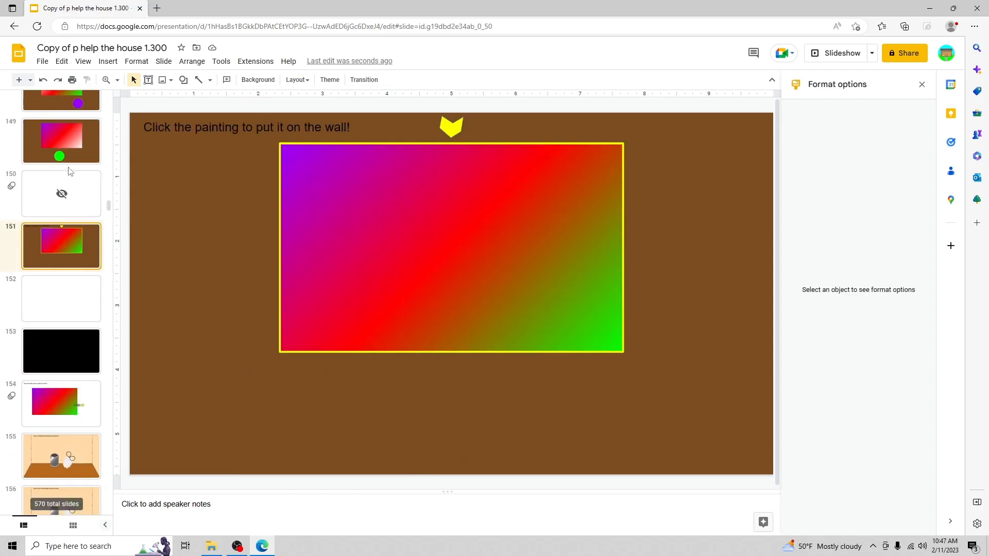
pyautogui.click(59, 422)
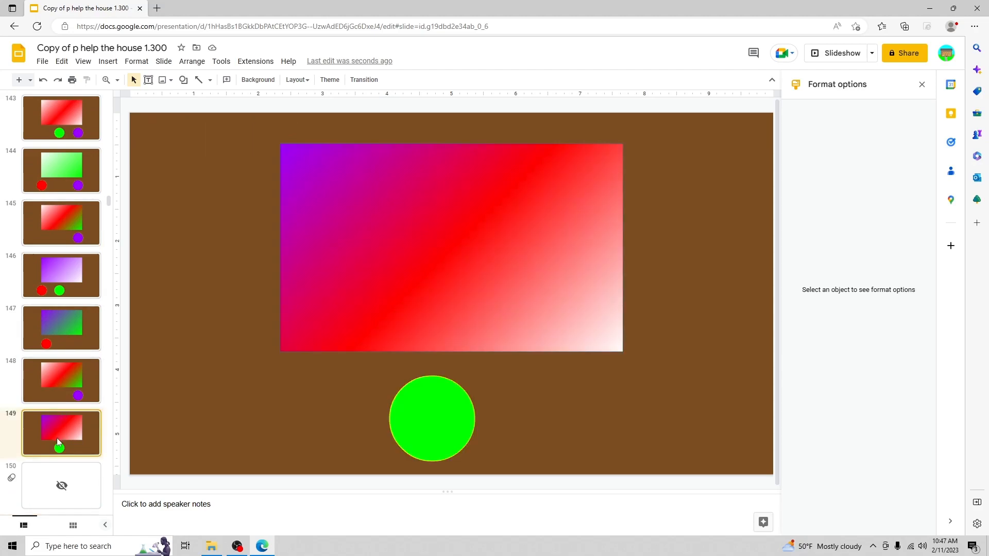
pyautogui.click(67, 378)
pyautogui.click(71, 427)
pyautogui.click(432, 432)
# - Check which slides the purple circle on slide 148 and the red circle on slide 147 link to
pyautogui.click(93, 367)
pyautogui.click(613, 426)
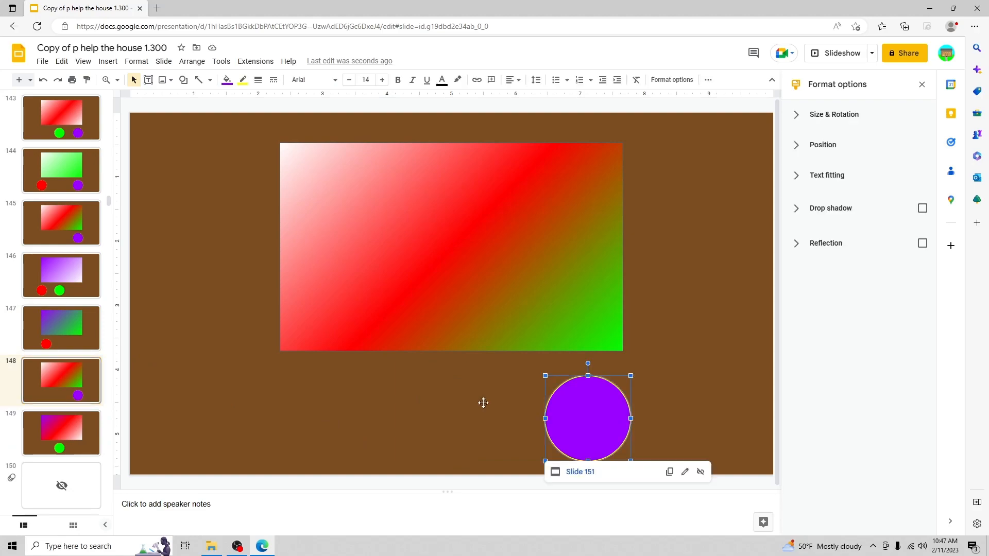
pyautogui.click(95, 335)
pyautogui.click(347, 423)
pyautogui.scroll(-5, 77, 346)
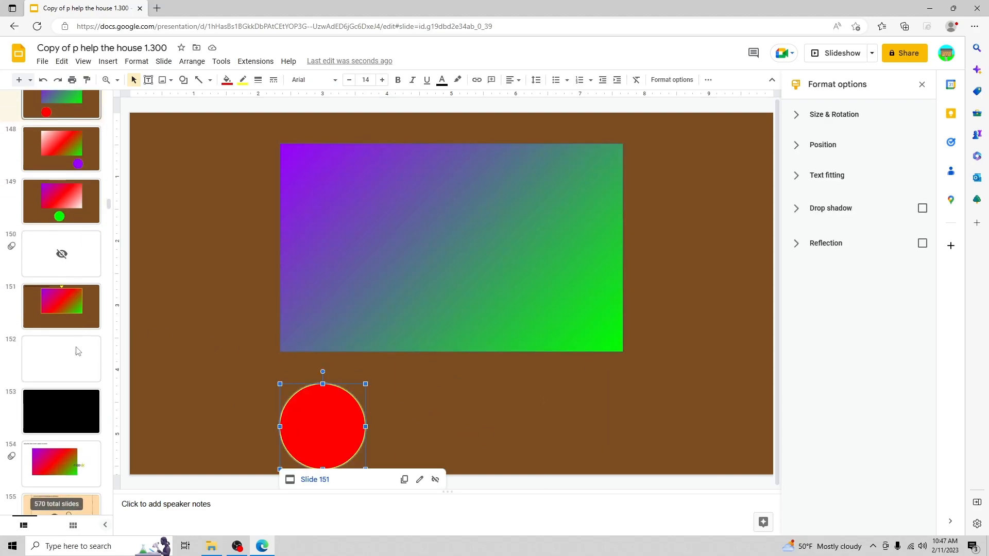
# - Check the link on slide 151's finished painting and follow it to slide 154
pyautogui.click(86, 278)
pyautogui.click(431, 182)
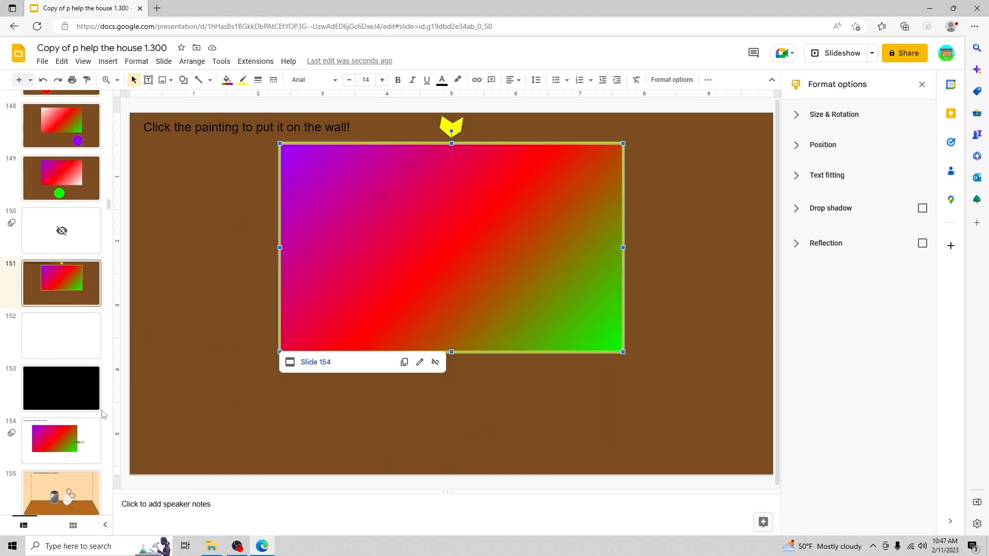
pyautogui.click(69, 433)
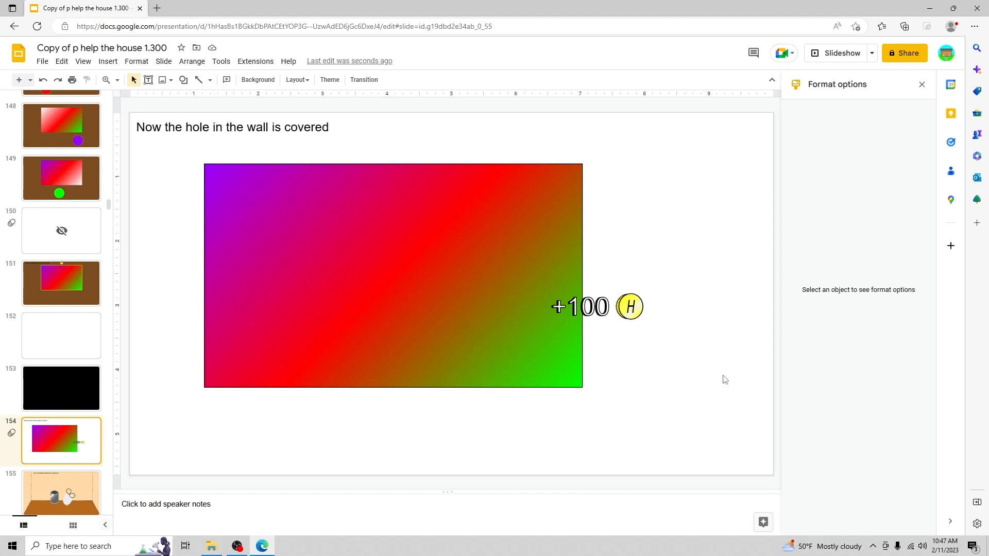
# - Open the Ghost Delivery phone slide 159 and the order menu on slide 160
pyautogui.scroll(-8, 61, 309)
pyautogui.click(46, 260)
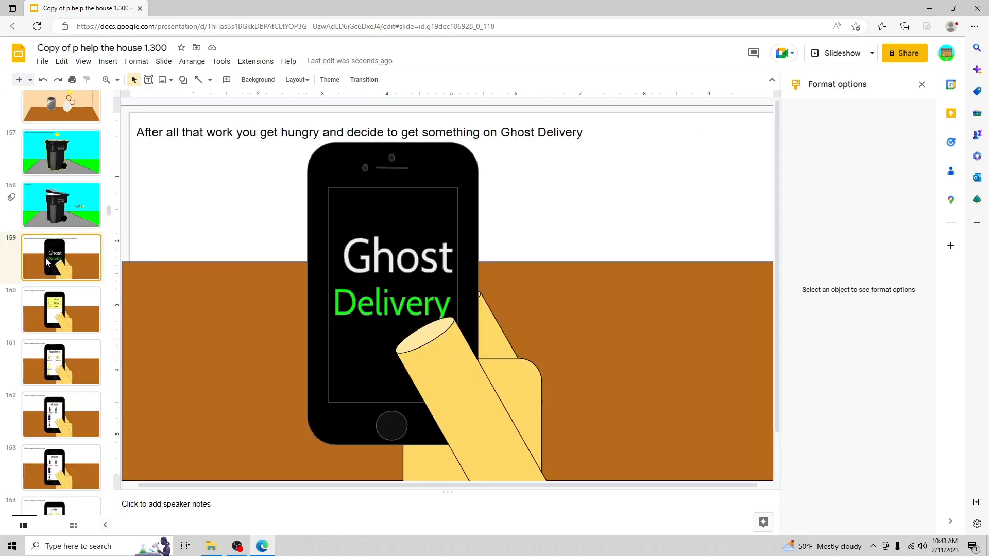
pyautogui.click(95, 294)
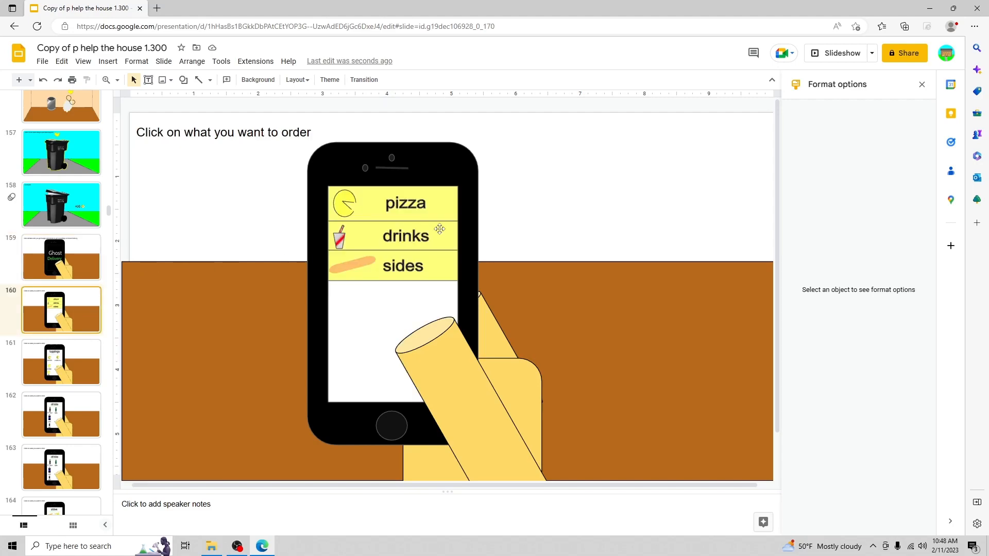
# - Play the slideshow from slide 160, order drinks, sides and pizza up to the checkout slide, and exit the show
pyautogui.click(847, 54)
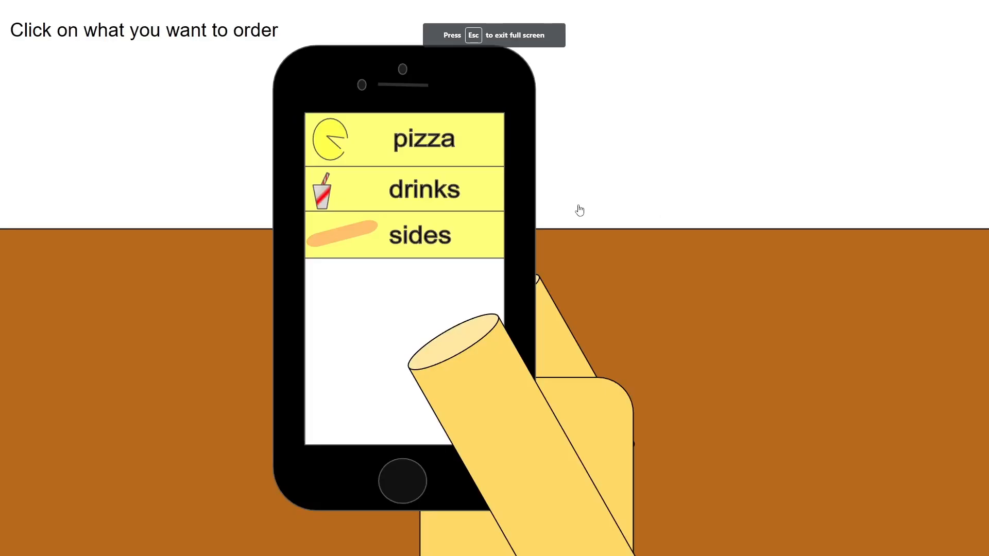
pyautogui.click(459, 199)
pyautogui.click(423, 234)
pyautogui.click(424, 234)
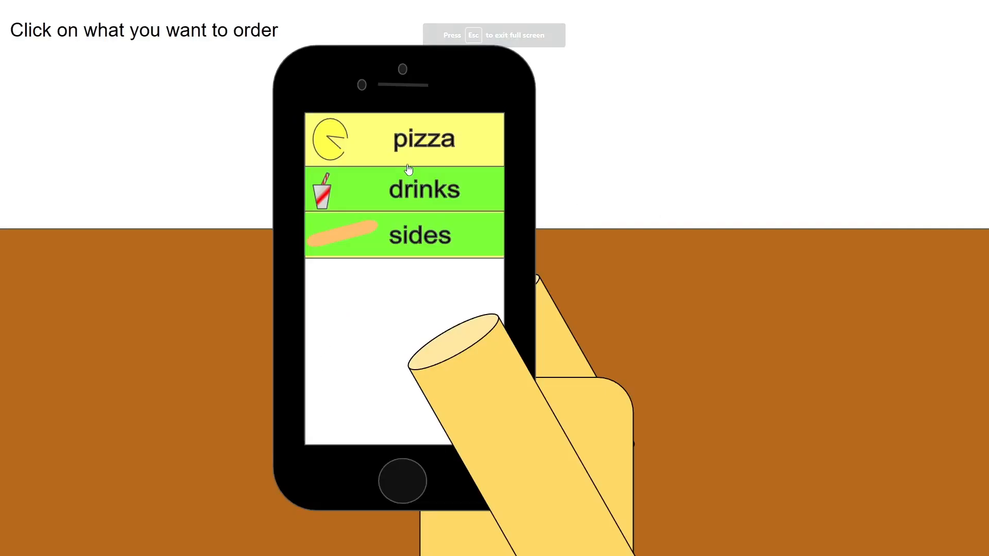
pyautogui.click(408, 155)
pyautogui.click(449, 214)
pyautogui.press('Escape')
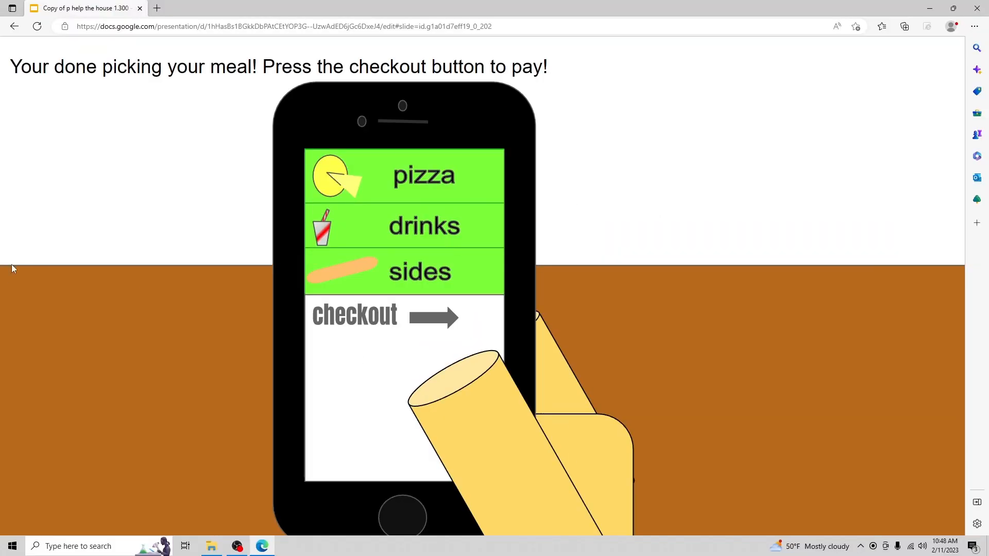
pyautogui.press('Escape')
# - Trace the drinks choice from slide 160's menu to slide 162 and through its drink options to slide 171
pyautogui.scroll(9, 41, 283)
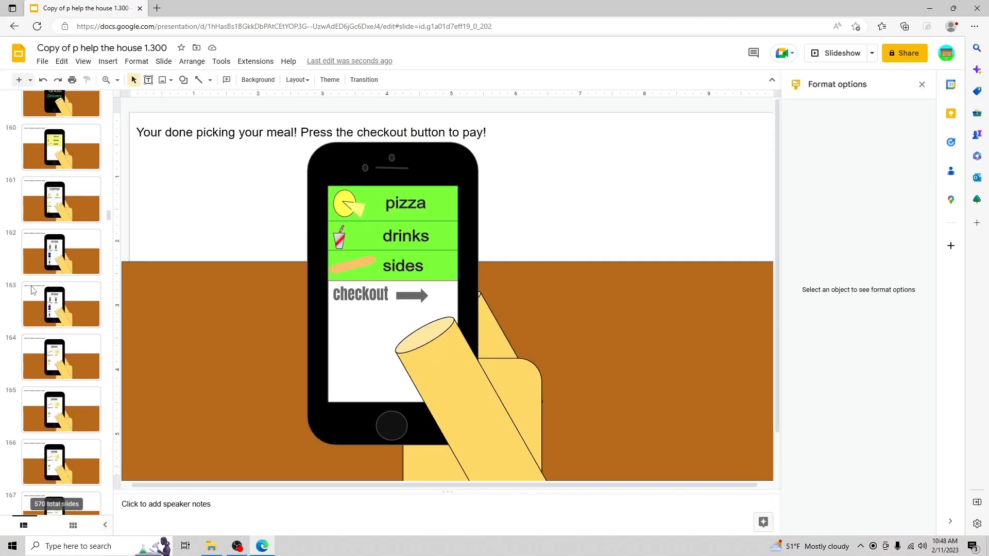
pyautogui.click(44, 282)
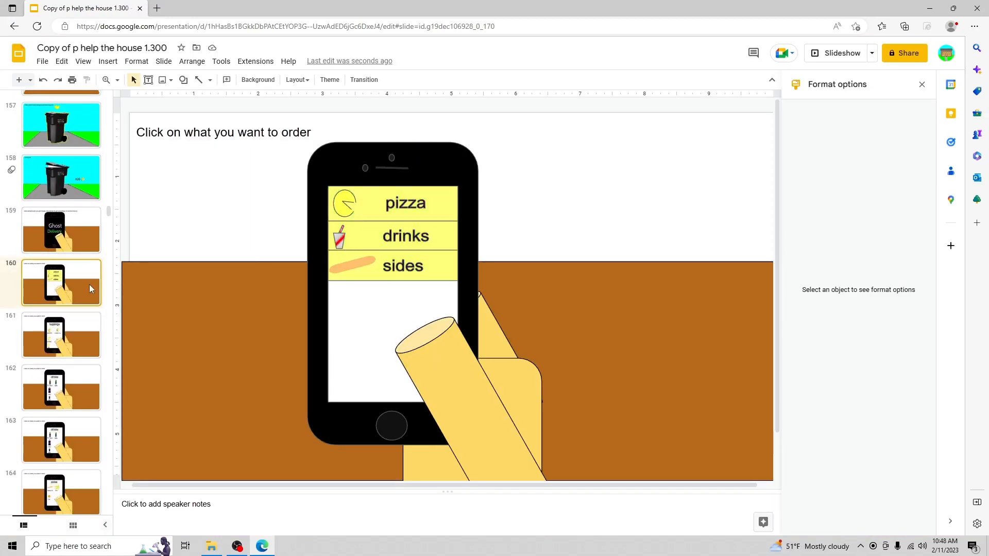
pyautogui.click(374, 239)
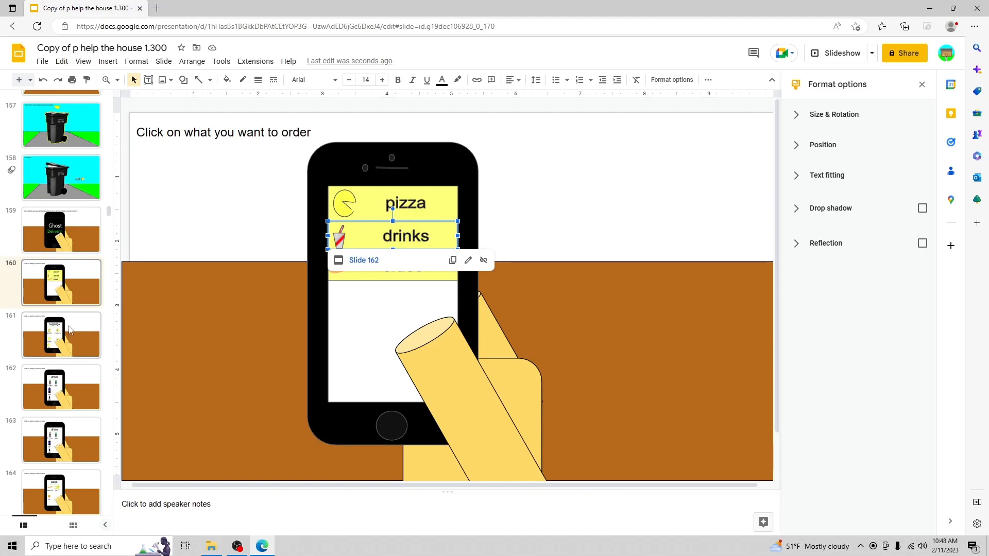
pyautogui.click(55, 389)
pyautogui.click(389, 259)
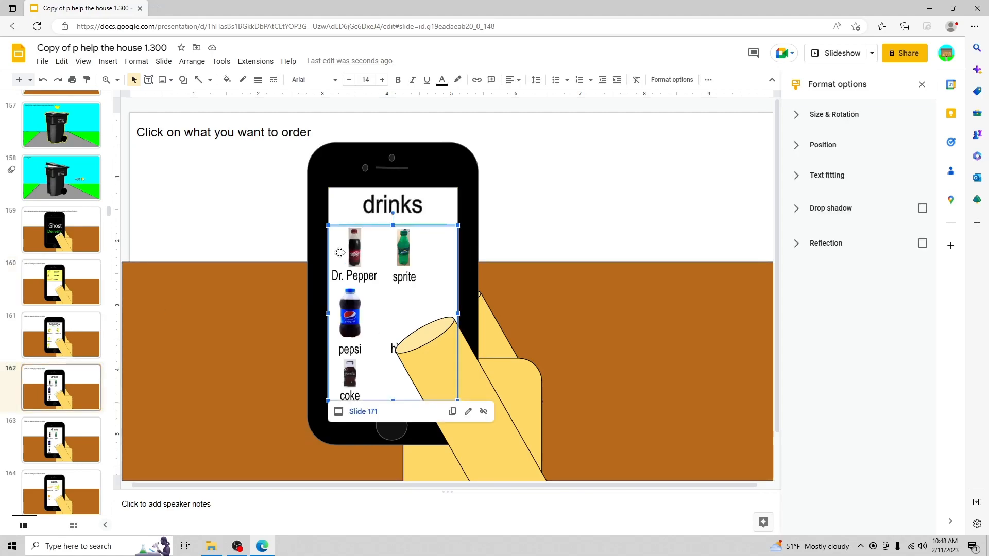
pyautogui.scroll(-3, 61, 354)
pyautogui.scroll(-5, 61, 355)
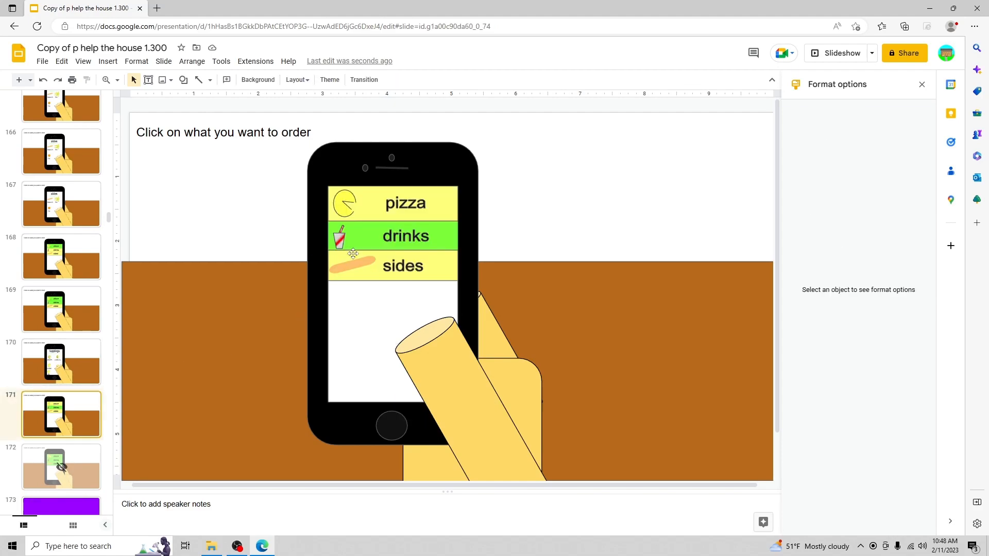
# - Look through the thumbnails of the remaining ordering slides after 171 and open the drinks menu on slide 179
pyautogui.scroll(-10, 72, 279)
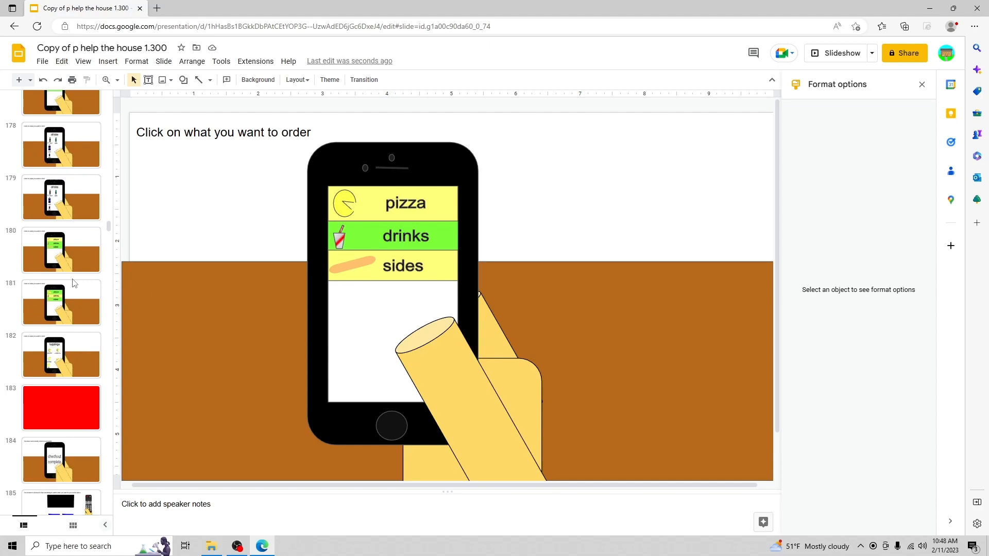
pyautogui.scroll(-10, 62, 278)
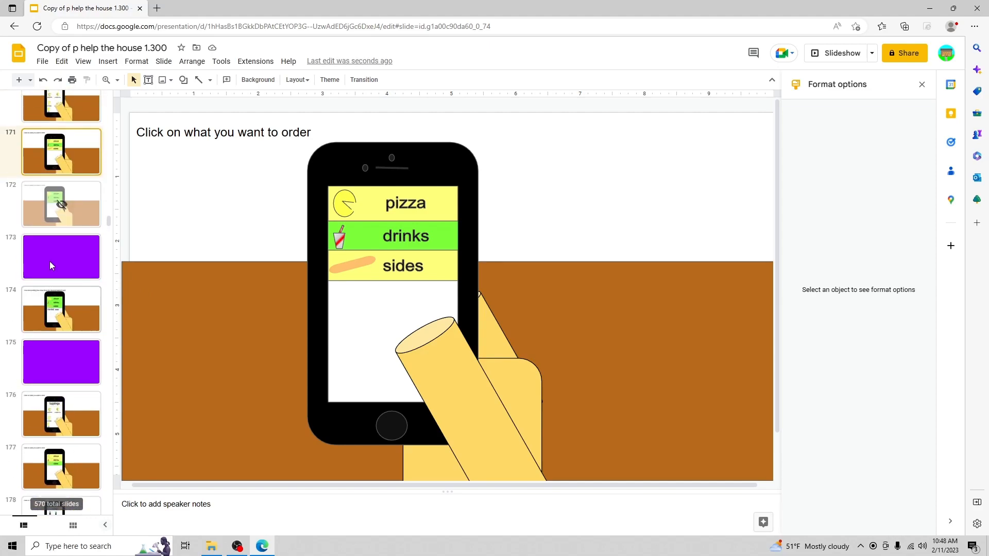
pyautogui.scroll(10, 47, 291)
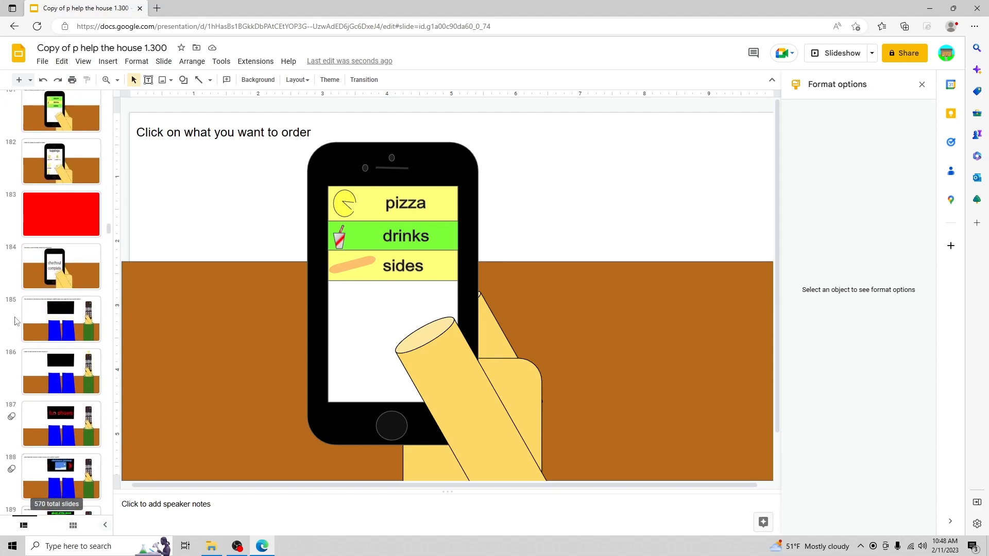
pyautogui.click(65, 308)
pyautogui.click(65, 206)
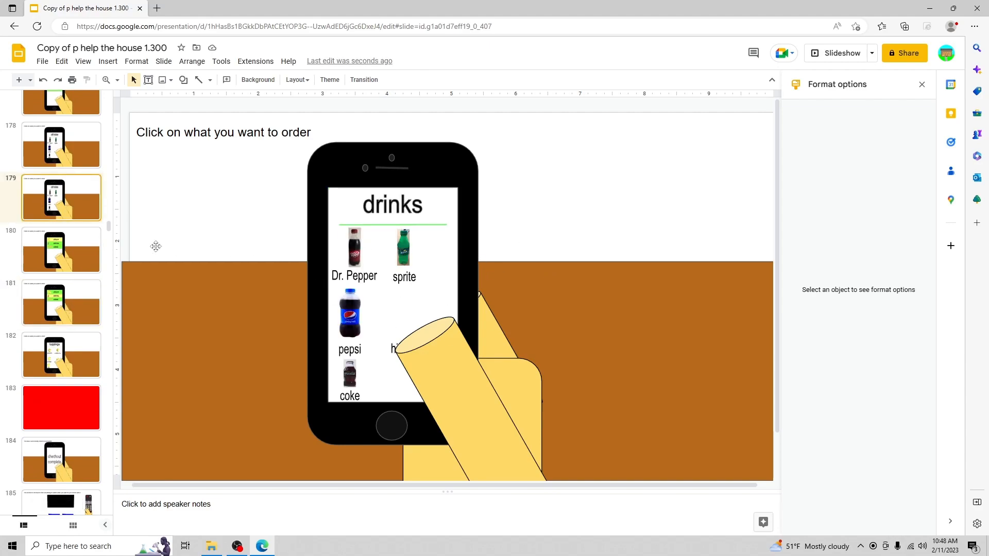
pyautogui.scroll(-6, 67, 237)
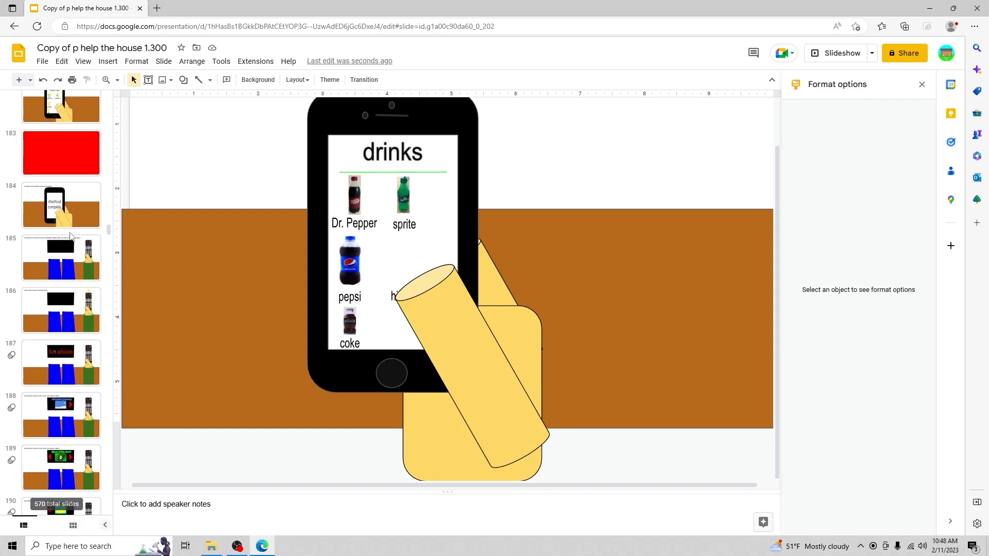
# - Open the television scene on slide 185 and inspect the shapes that make up the remote
pyautogui.click(61, 196)
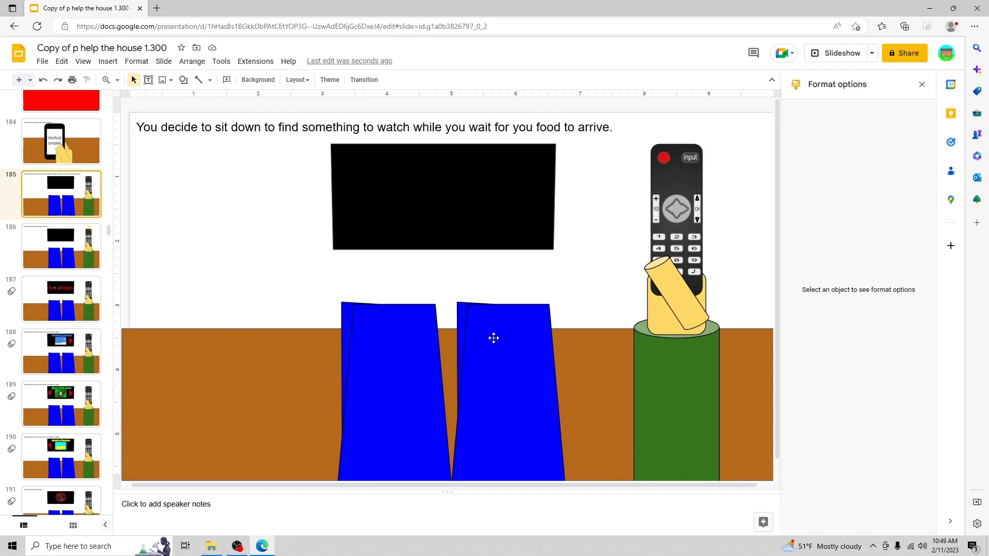
pyautogui.click(666, 180)
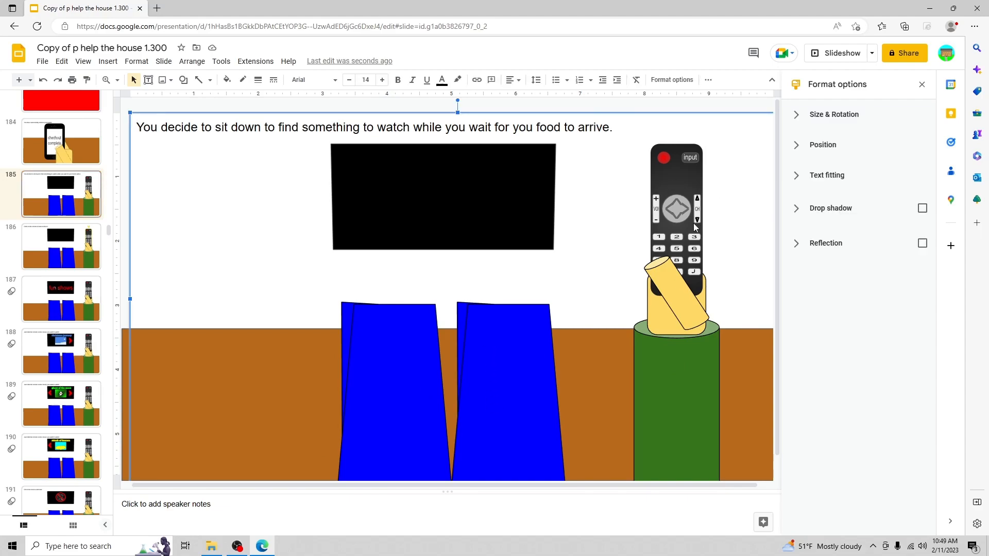
pyautogui.click(680, 236)
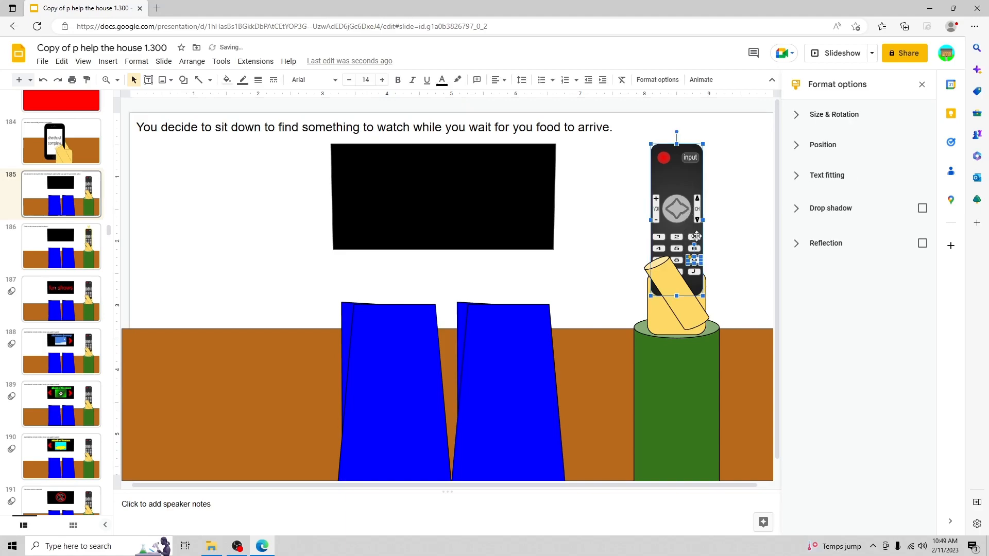
# - Open the christmas journey movie choice on slide 188 and check which slide its red arrow links to
pyautogui.click(65, 299)
pyautogui.click(63, 341)
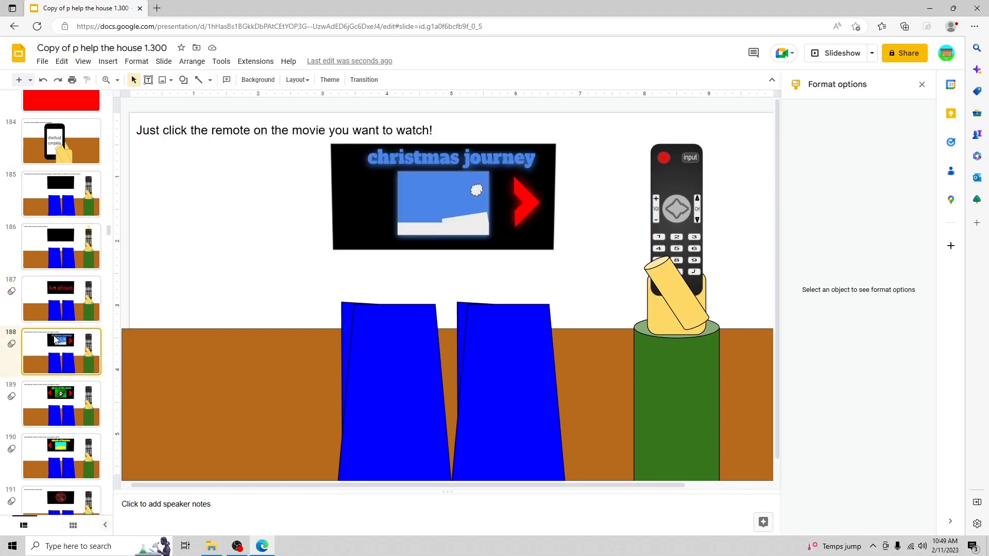
pyautogui.scroll(-3, 68, 220)
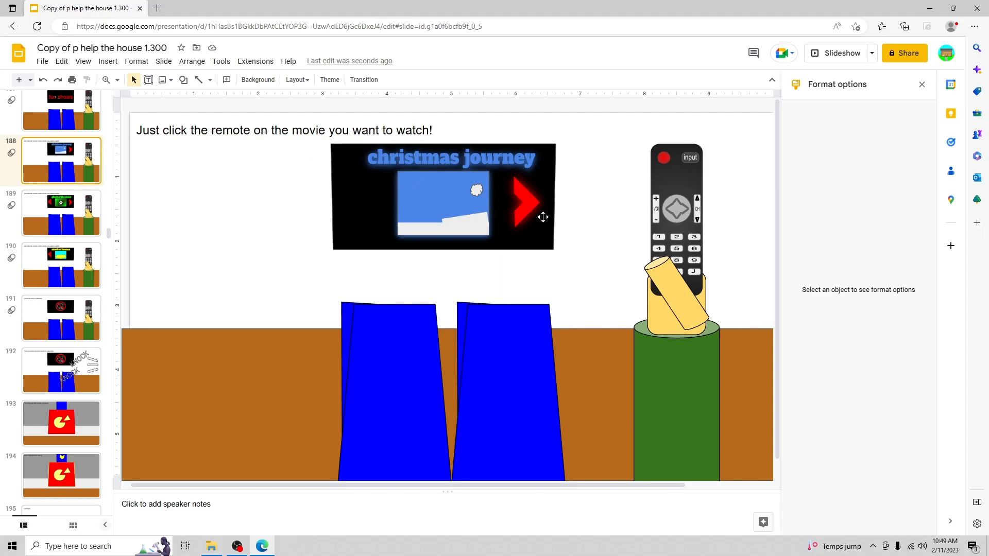
pyautogui.click(538, 208)
pyautogui.click(527, 207)
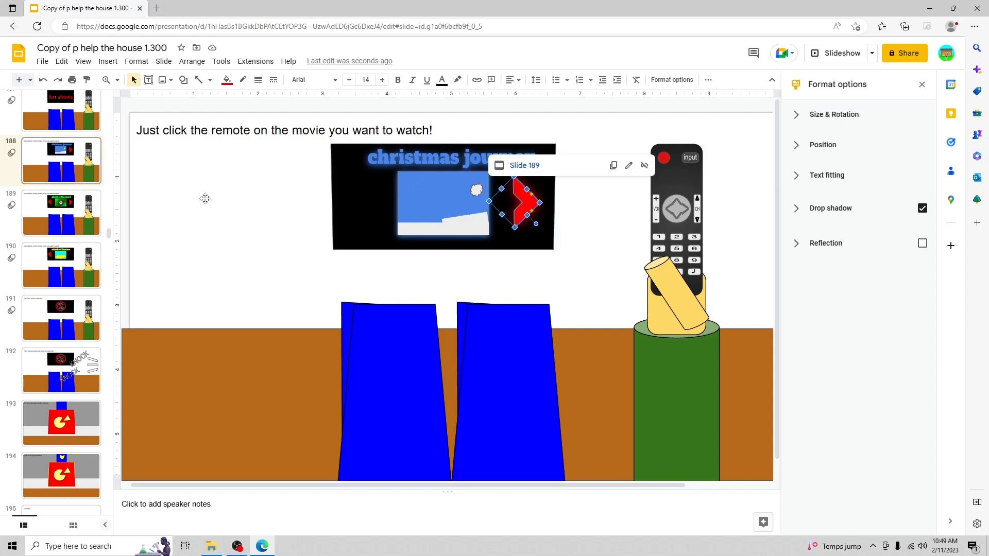
# - Check the slide links on the red navigation arrows and the movie pictures across slides 188 to 190
pyautogui.click(86, 211)
pyautogui.click(520, 195)
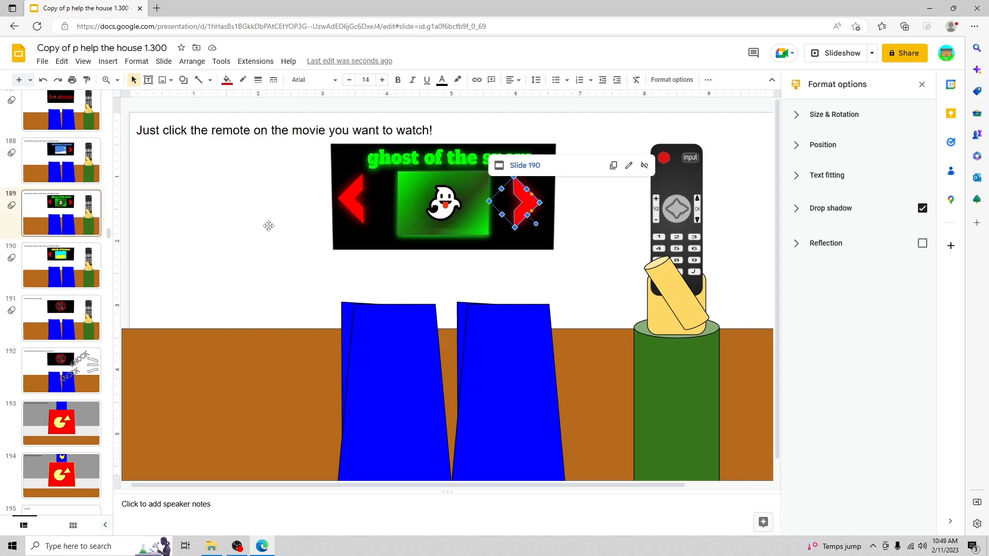
pyautogui.click(70, 255)
pyautogui.click(346, 197)
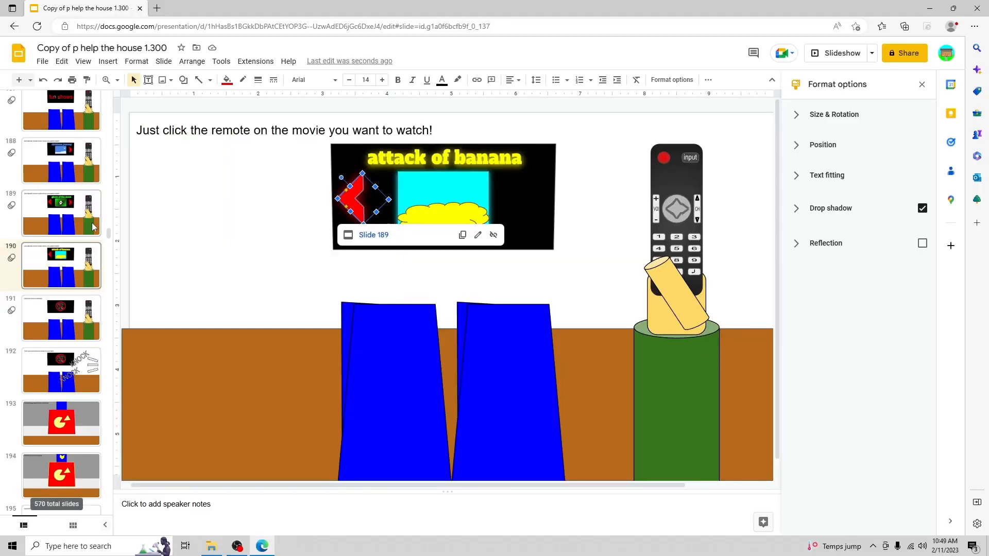
pyautogui.click(90, 206)
pyautogui.click(439, 198)
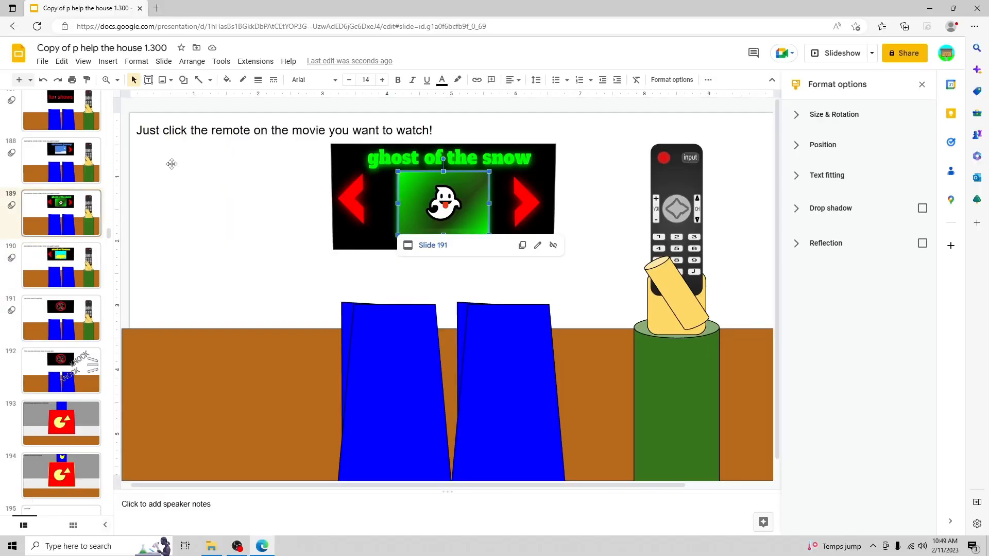
pyautogui.click(77, 161)
pyautogui.click(445, 197)
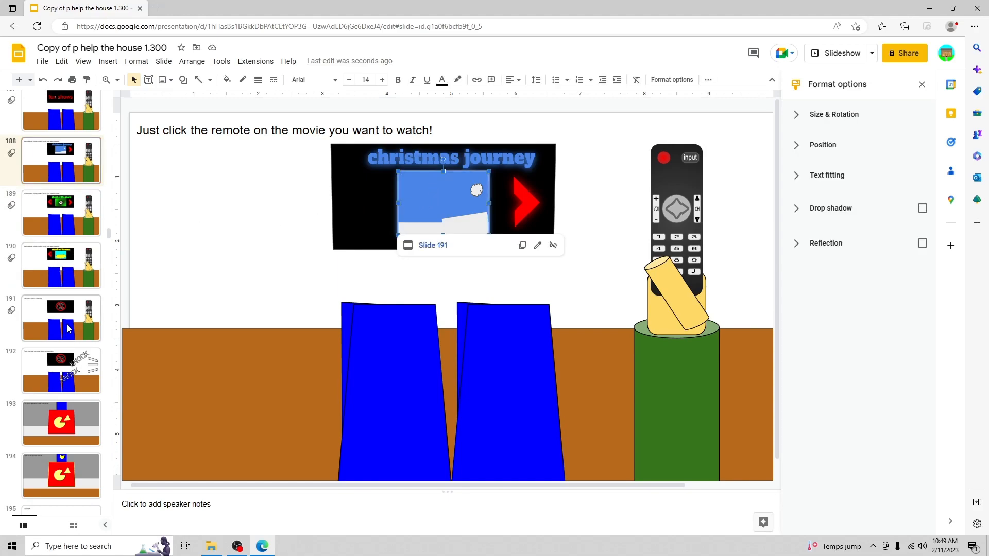
# - Look through slides 191 to 194 and check the slide link on the pizza box of slide 194
pyautogui.click(67, 299)
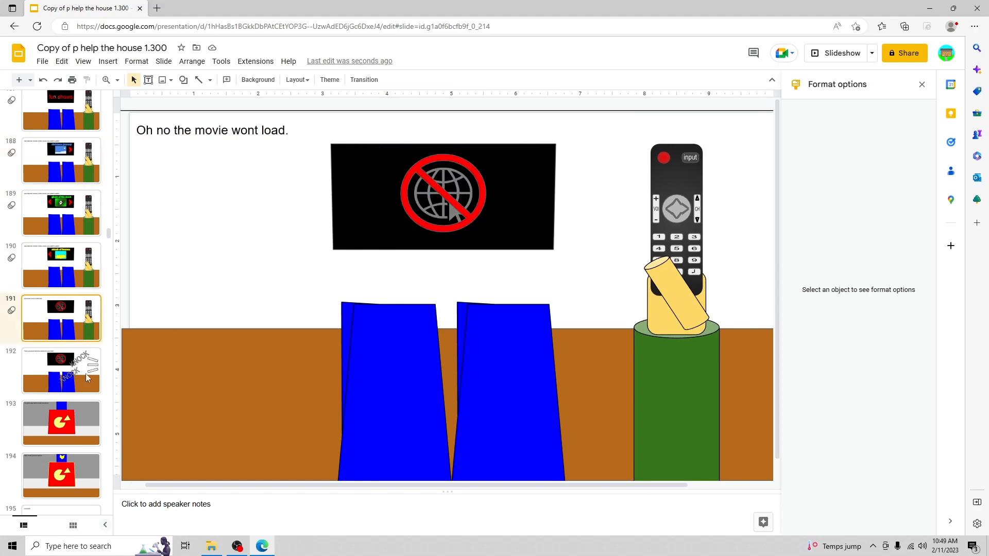
pyautogui.click(86, 378)
pyautogui.scroll(-2, 95, 312)
pyautogui.click(90, 307)
pyautogui.click(86, 338)
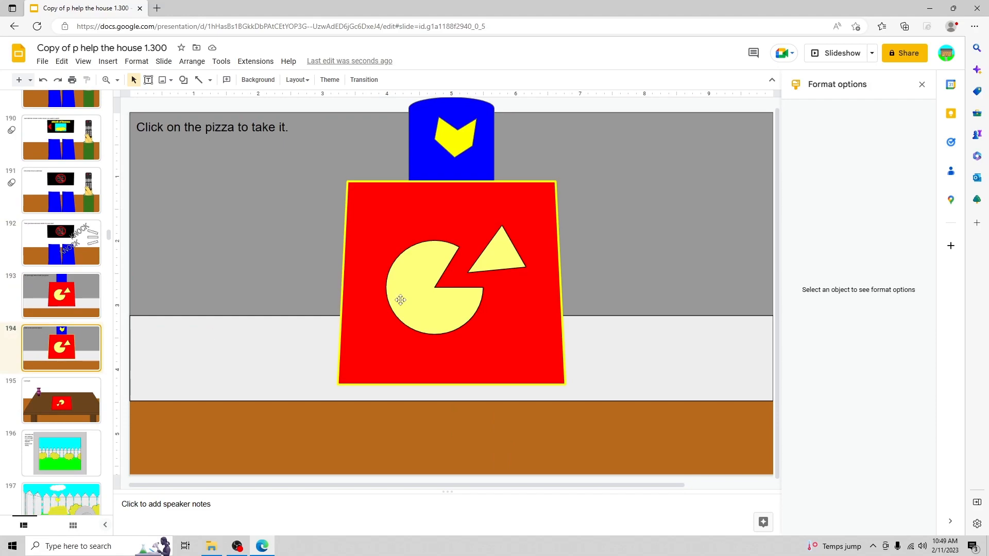
pyautogui.click(400, 300)
pyautogui.click(356, 279)
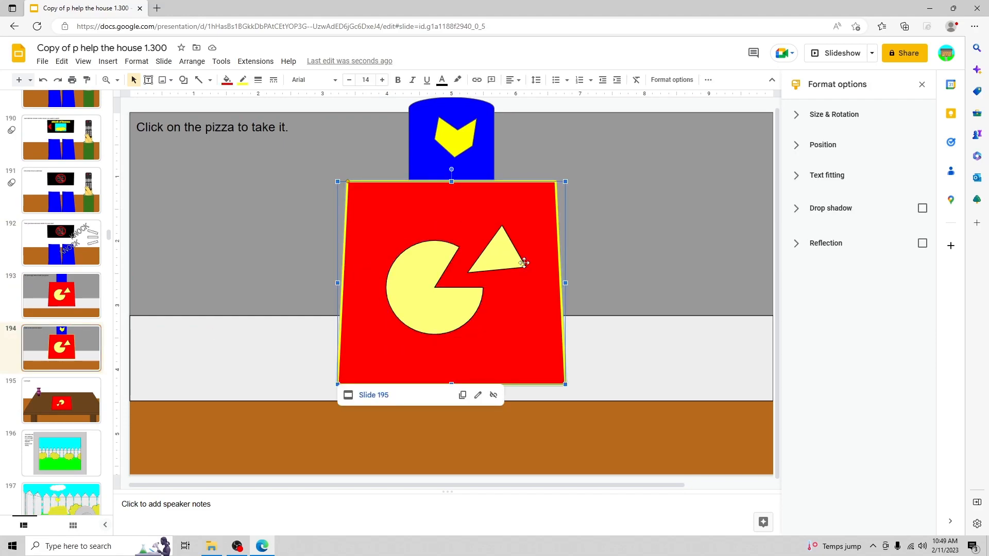
# - Remove the frame that masks the edges of slide 195 to expose the overhanging table top, and clear the selection
pyautogui.click(68, 399)
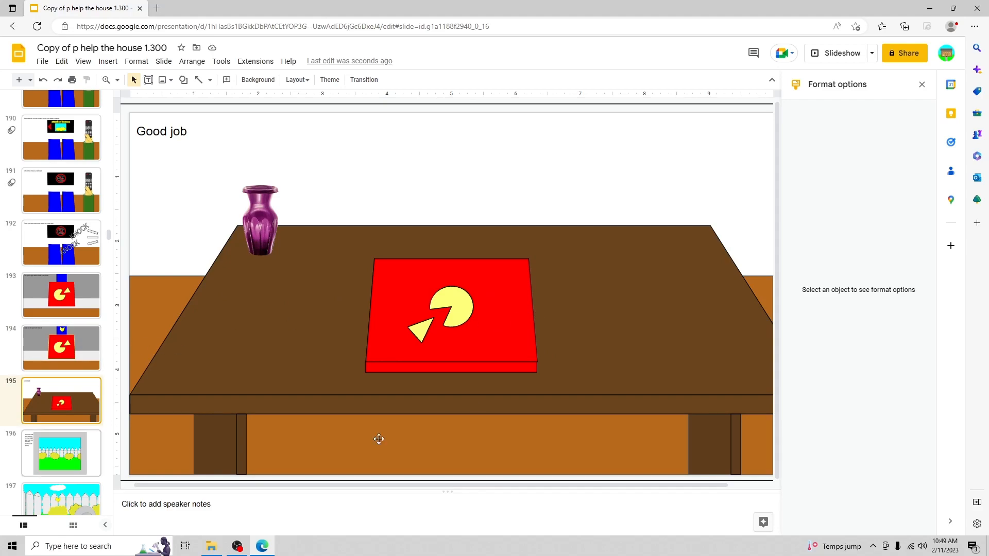
pyautogui.click(253, 354)
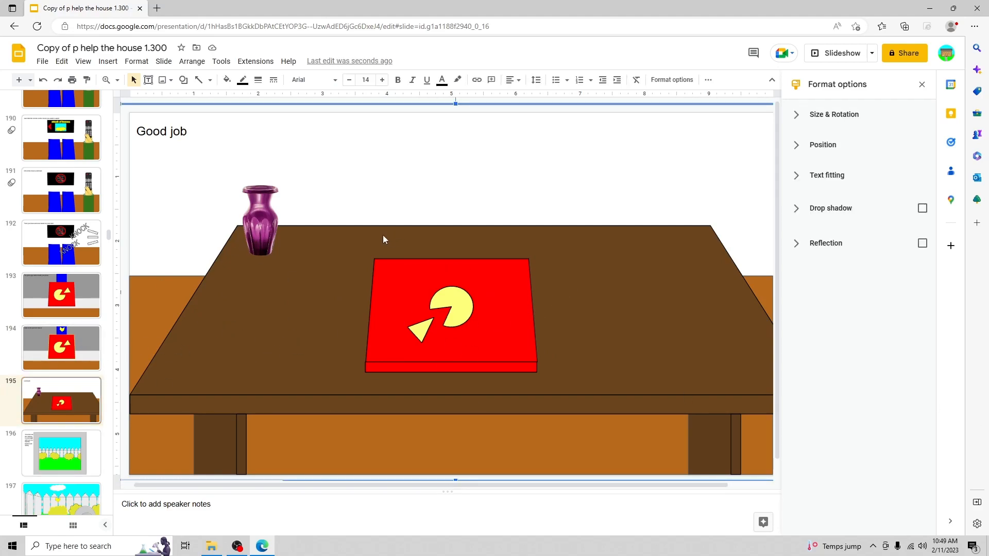
pyautogui.press('Escape')
pyautogui.click(297, 288)
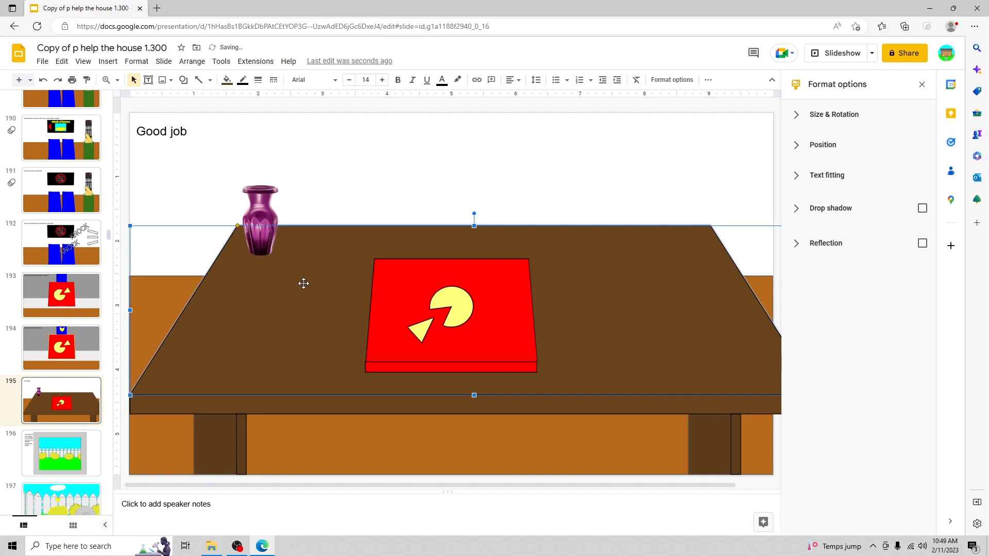
pyautogui.click(190, 403)
pyautogui.press('Escape')
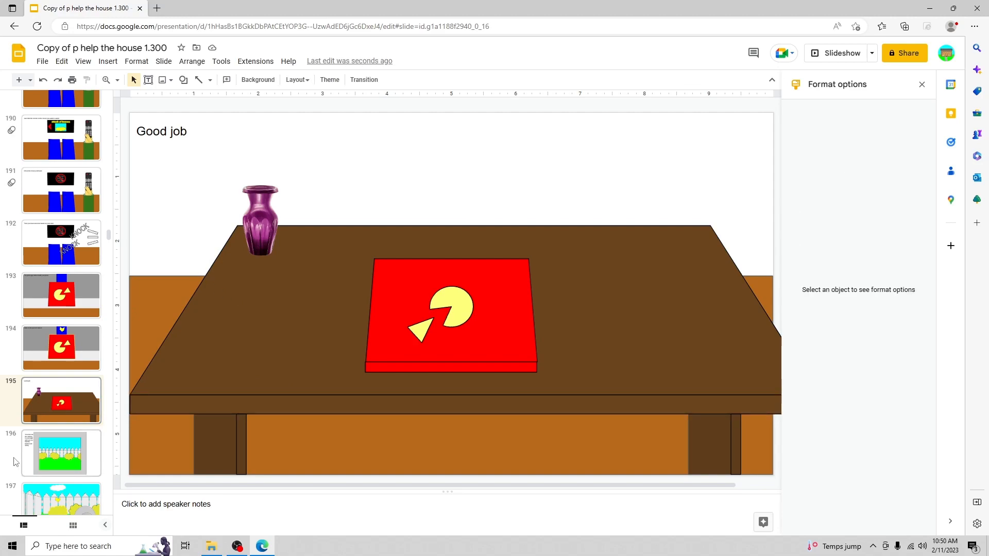
# - On slide 196, move the grey window frame aside to expose the garden scene behind it, and undo the moves
pyautogui.click(74, 453)
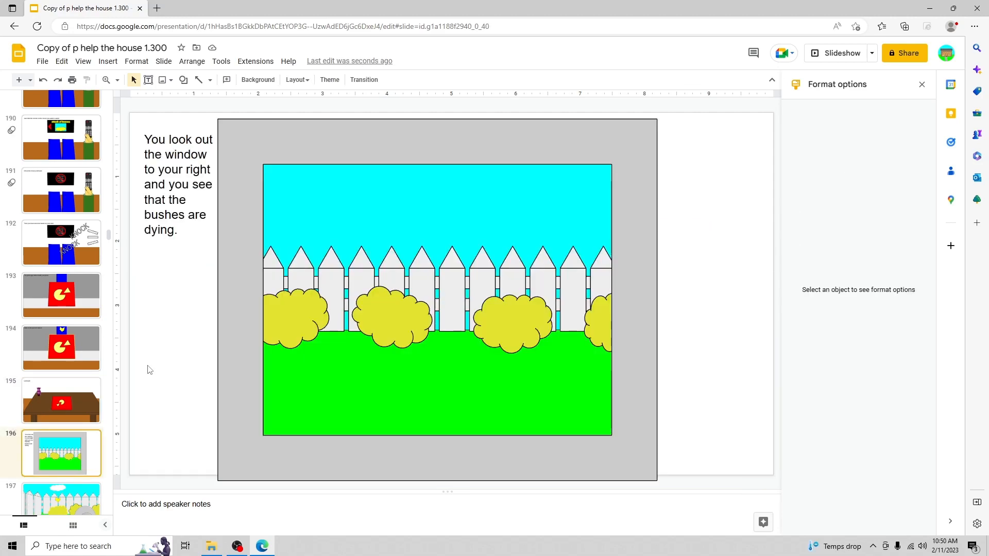
pyautogui.click(251, 326)
pyautogui.click(249, 343)
pyautogui.click(247, 307)
pyautogui.moveTo(255, 335); pyautogui.dragTo(569, 297)
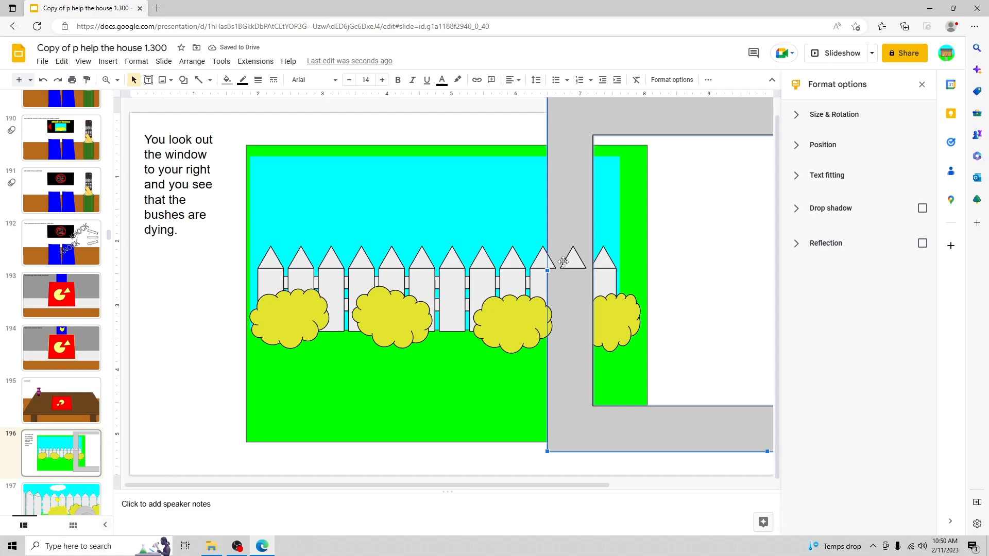
pyautogui.moveTo(566, 389); pyautogui.dragTo(410, 381)
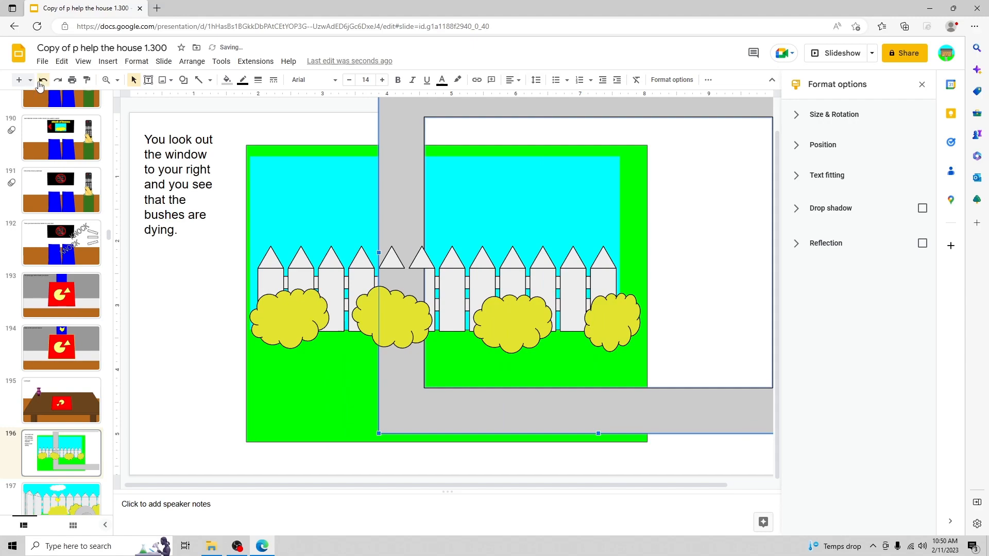
pyautogui.click(43, 80)
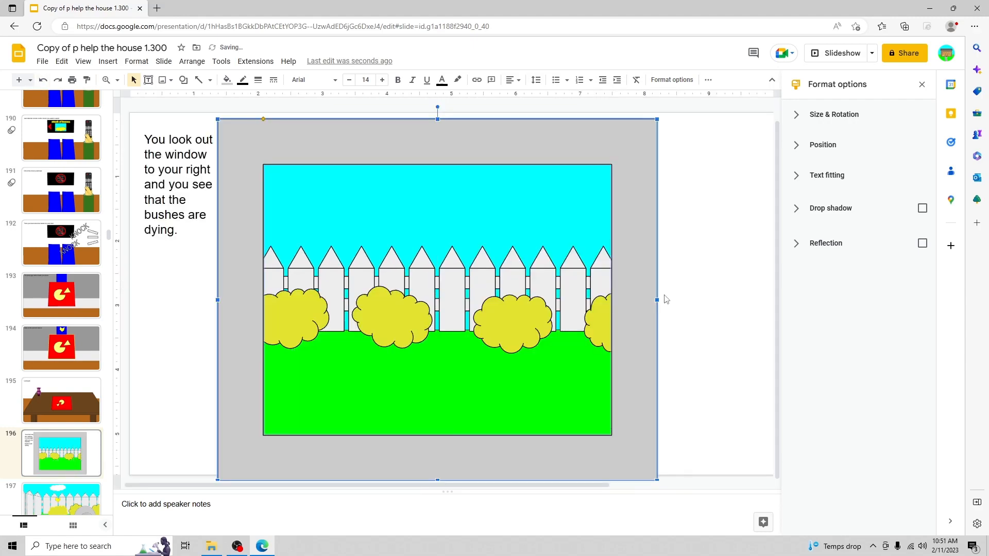
pyautogui.hotkey('ctrl', 'z')
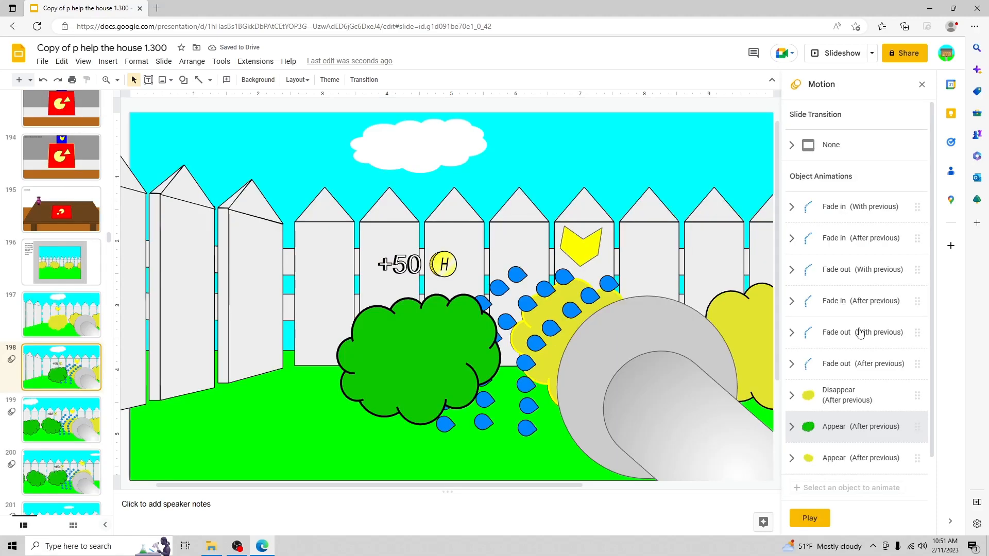
# - Compare the bush on slides 197 and 198, moving slide 198's green bush aside to expose the yellow one and putting it back
pyautogui.click(103, 309)
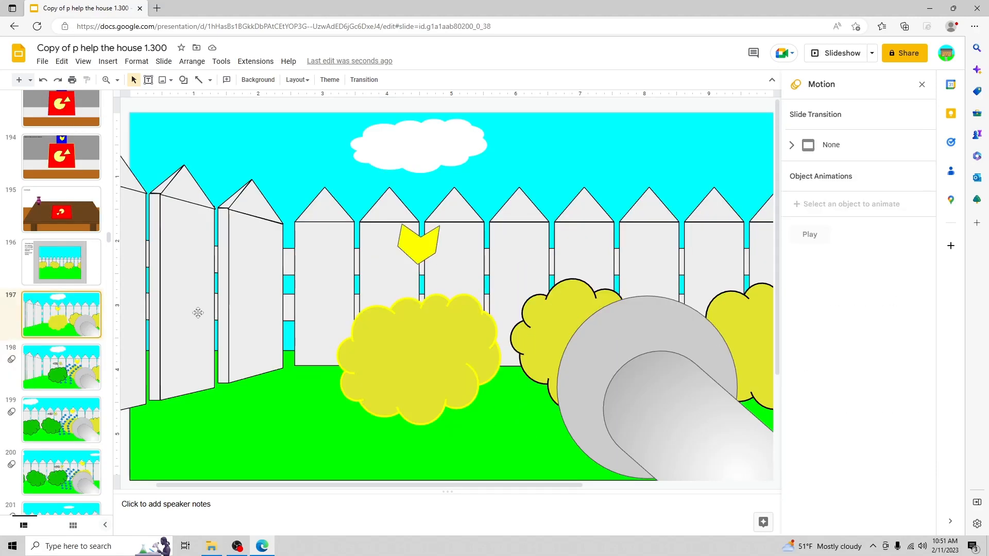
pyautogui.click(413, 341)
pyautogui.click(45, 370)
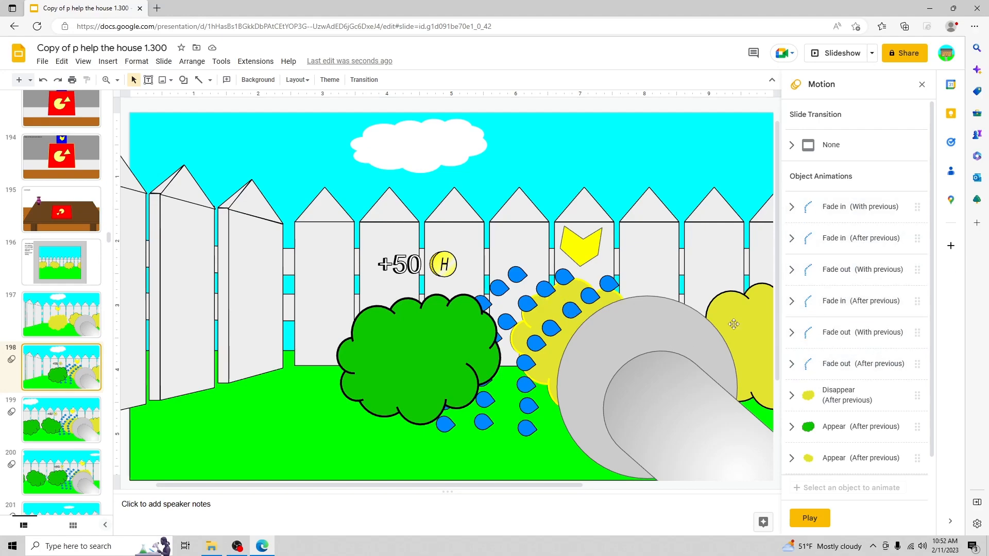
pyautogui.click(449, 367)
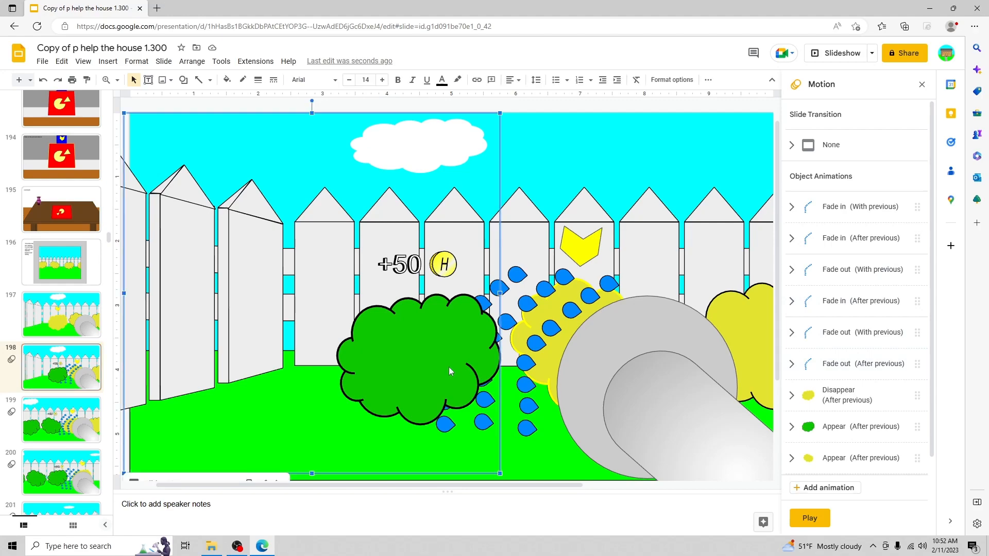
pyautogui.press('Escape')
pyautogui.moveTo(407, 360); pyautogui.dragTo(237, 351)
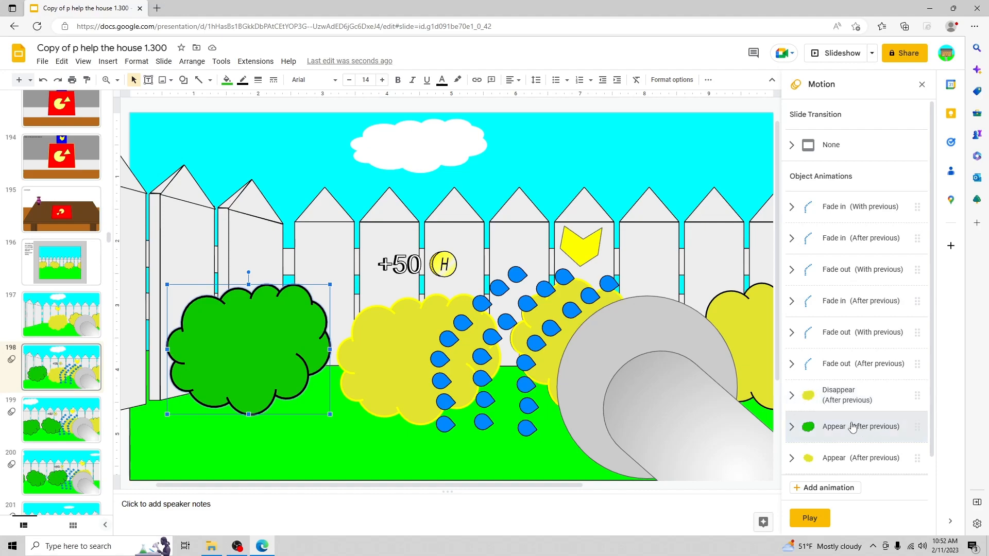
pyautogui.moveTo(274, 377); pyautogui.dragTo(444, 386)
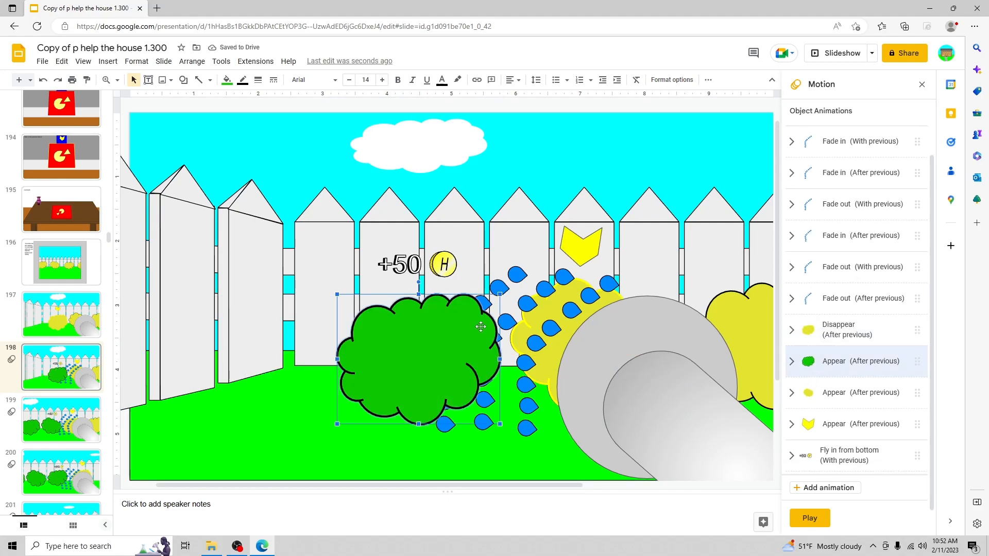
# - Inspect the settings of the yellow bush's Appear animation on slide 198 and collapse them again
pyautogui.click(840, 396)
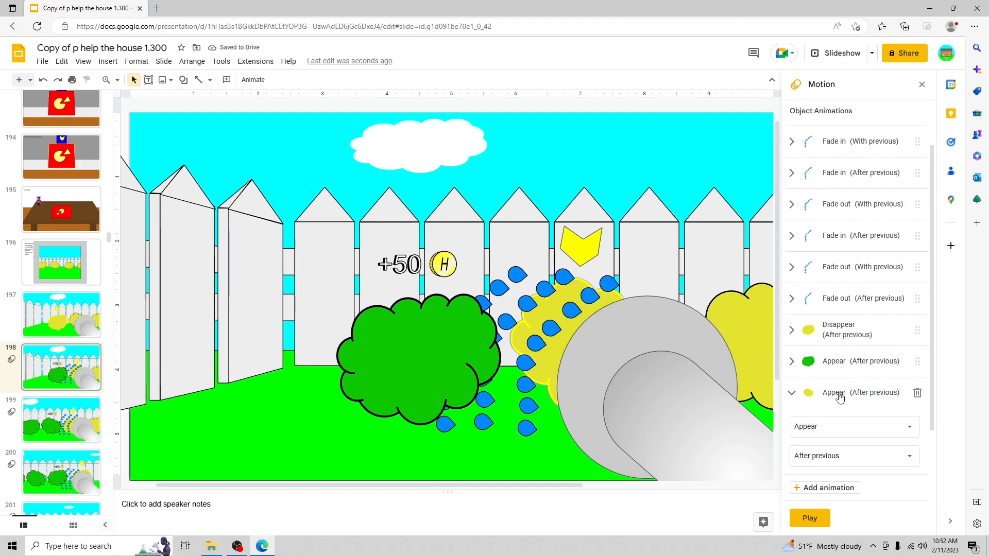
pyautogui.click(840, 397)
pyautogui.click(840, 366)
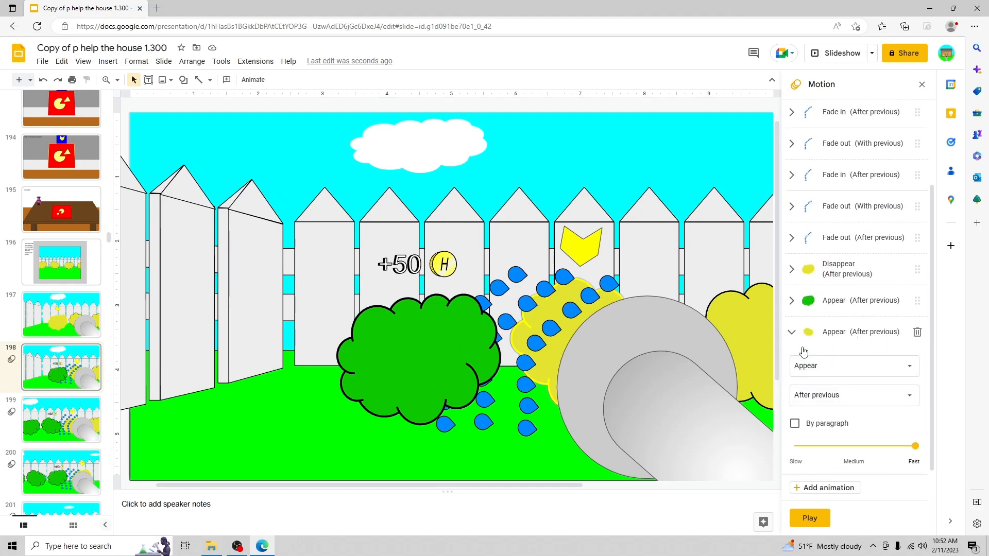
pyautogui.click(792, 332)
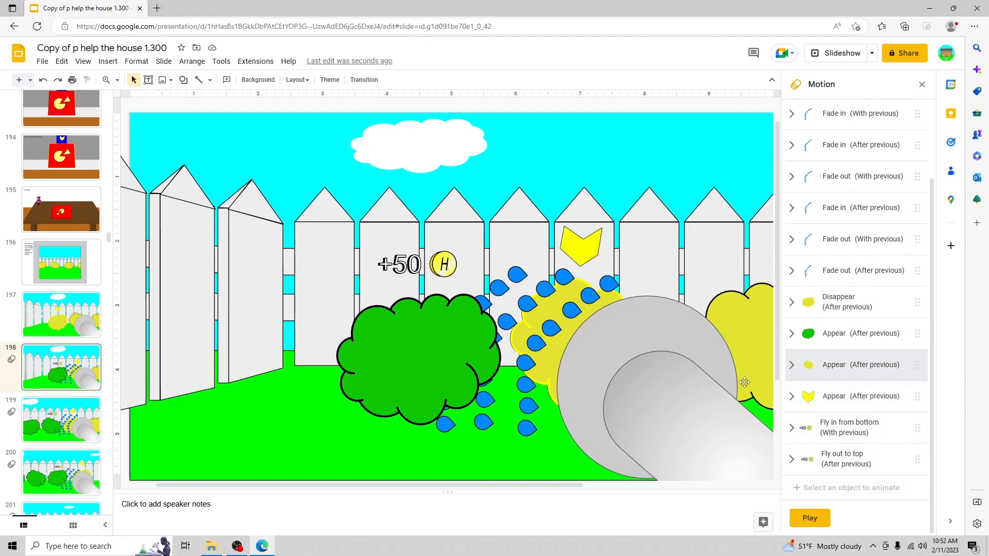
# - Play the slideshow from slide 198, watering each highlighted yellow bush in turn, and exit the presentation
pyautogui.press('F11')
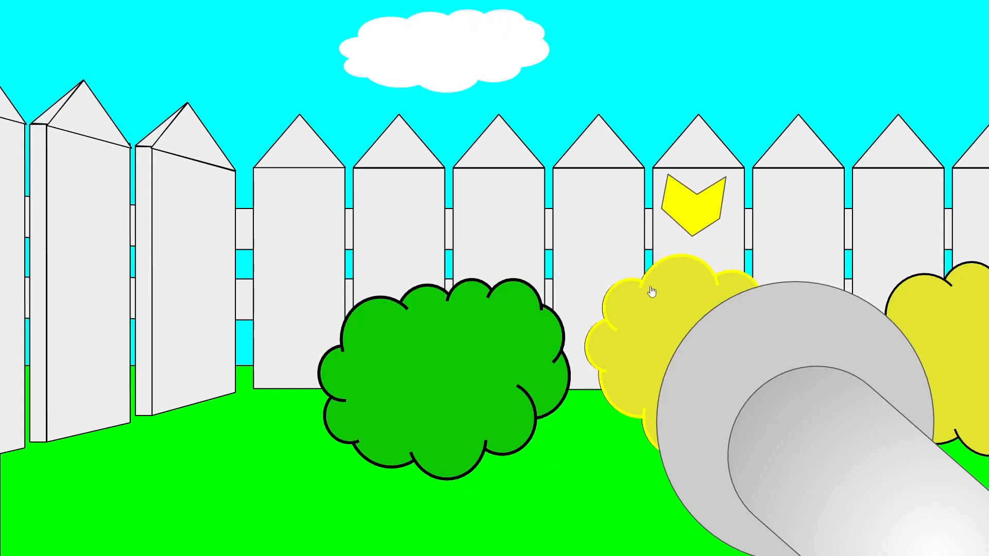
pyautogui.click(675, 355)
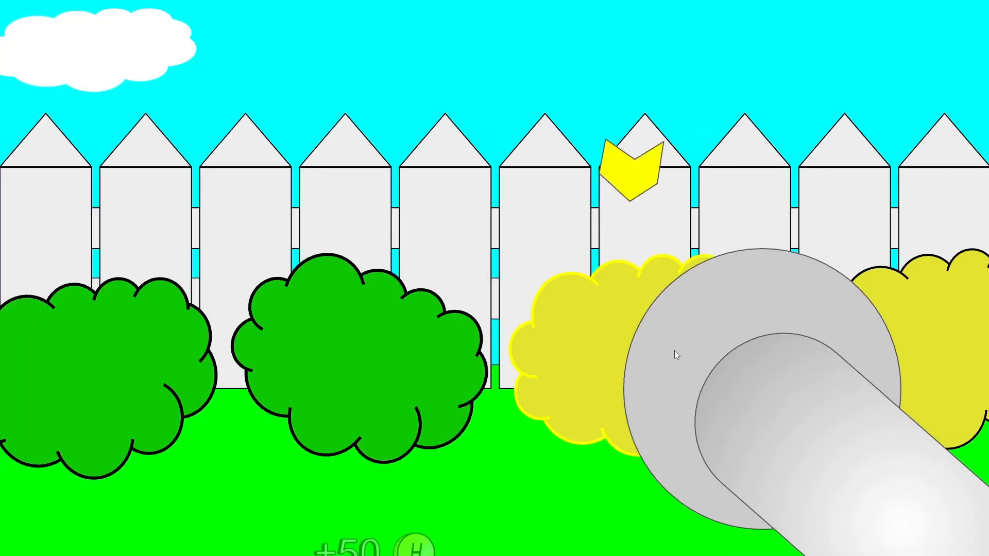
pyautogui.click(576, 313)
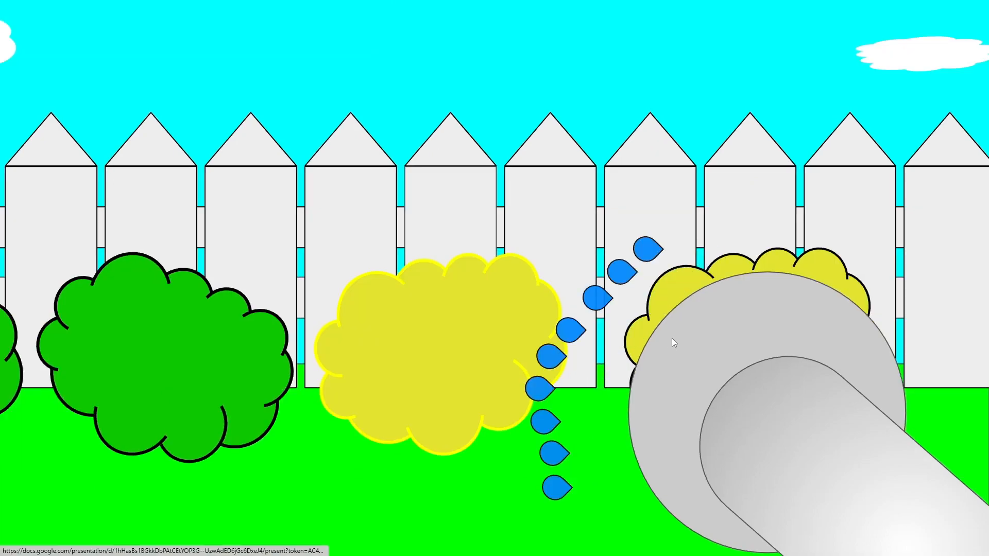
pyautogui.click(667, 298)
pyautogui.press('Escape')
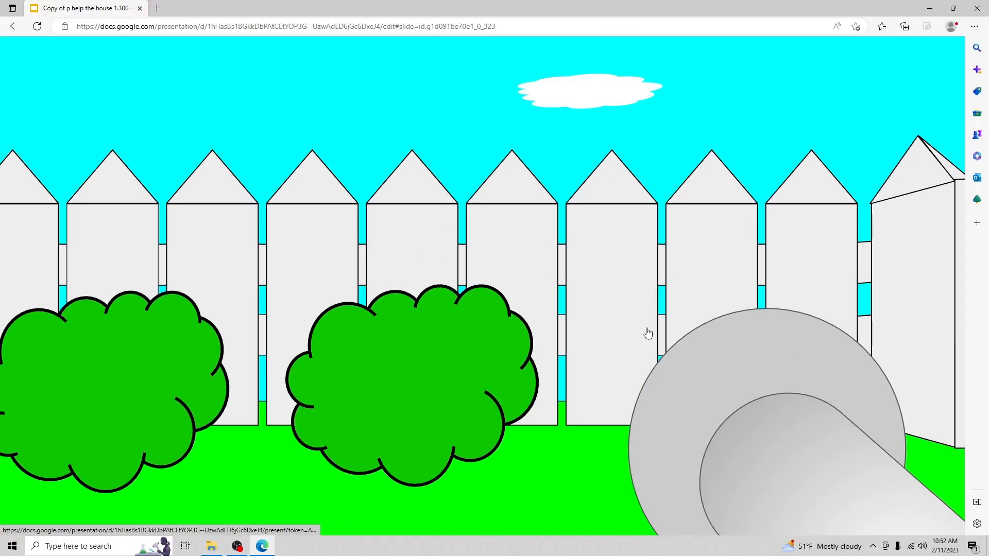
pyautogui.press('Escape')
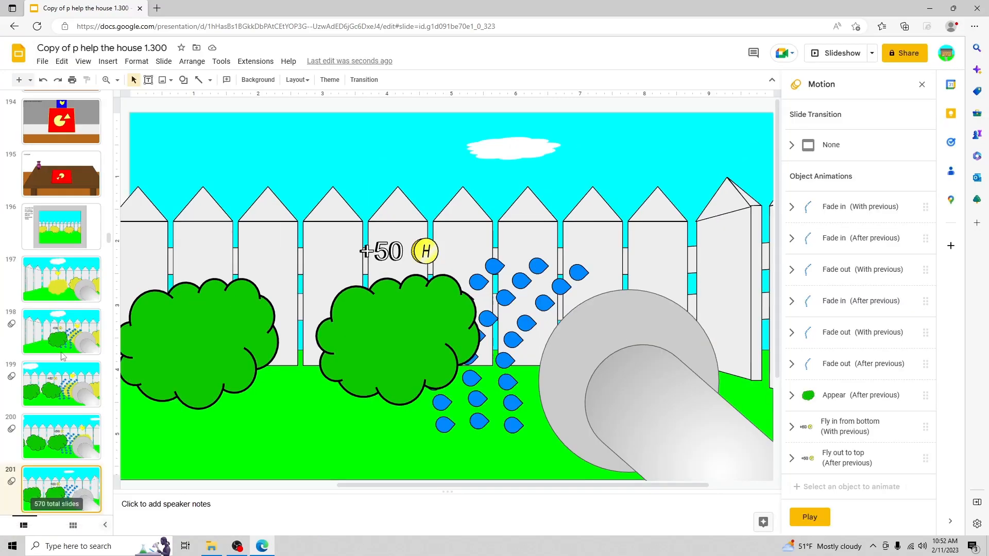
# - Review the bush-watering slides 198 to 200 and their object animations
pyautogui.click(73, 340)
pyautogui.click(76, 387)
pyautogui.click(64, 450)
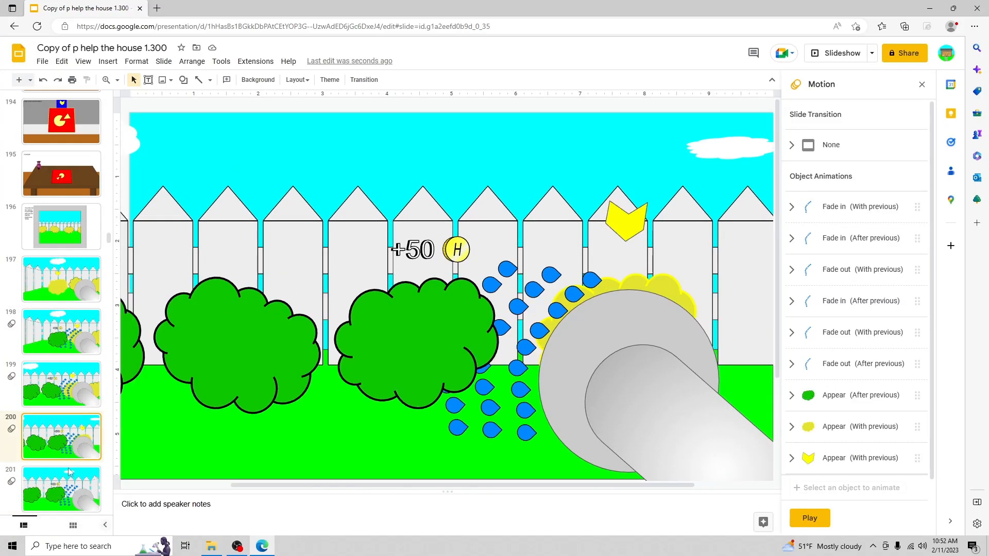
pyautogui.scroll(-2, 41, 466)
pyautogui.scroll(-1, 39, 464)
# - Examine the objects extending beyond the slide edges on slide 201 and slide 200
pyautogui.click(62, 361)
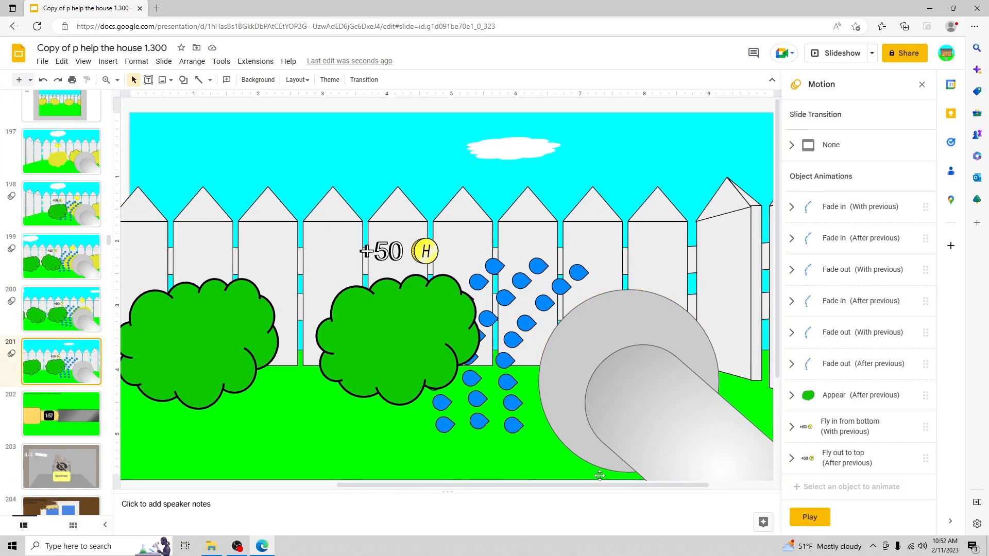
pyautogui.moveTo(628, 488); pyautogui.dragTo(337, 490)
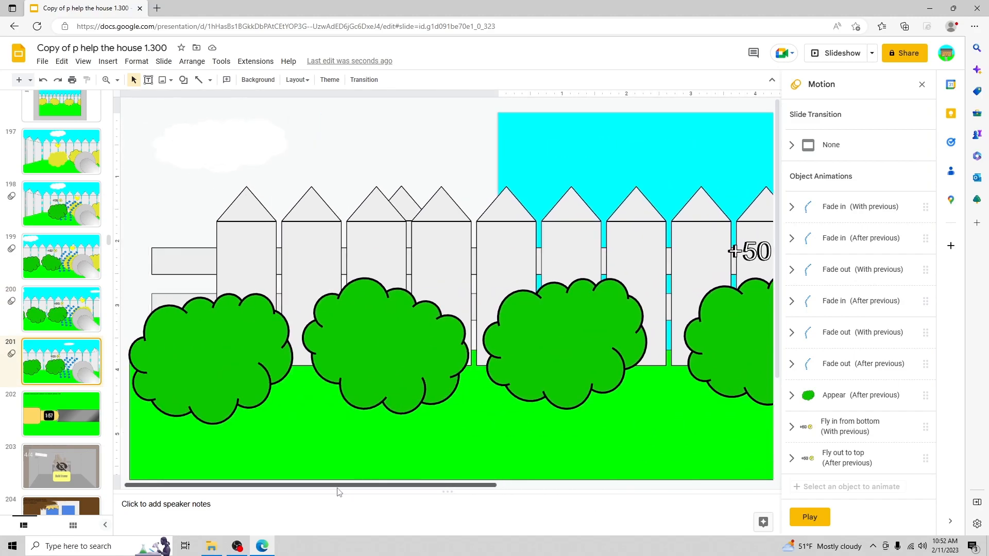
pyautogui.moveTo(560, 491); pyautogui.dragTo(752, 488)
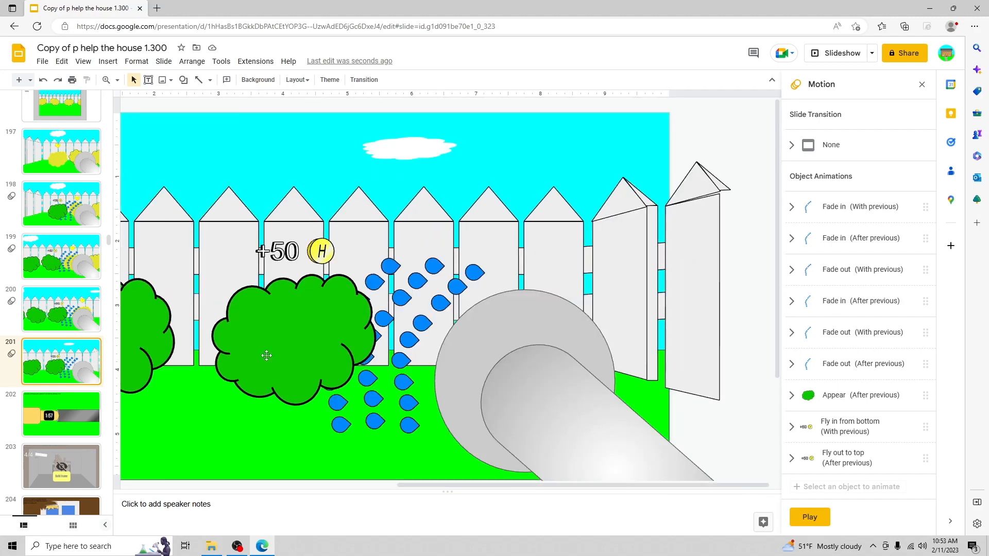
pyautogui.click(77, 322)
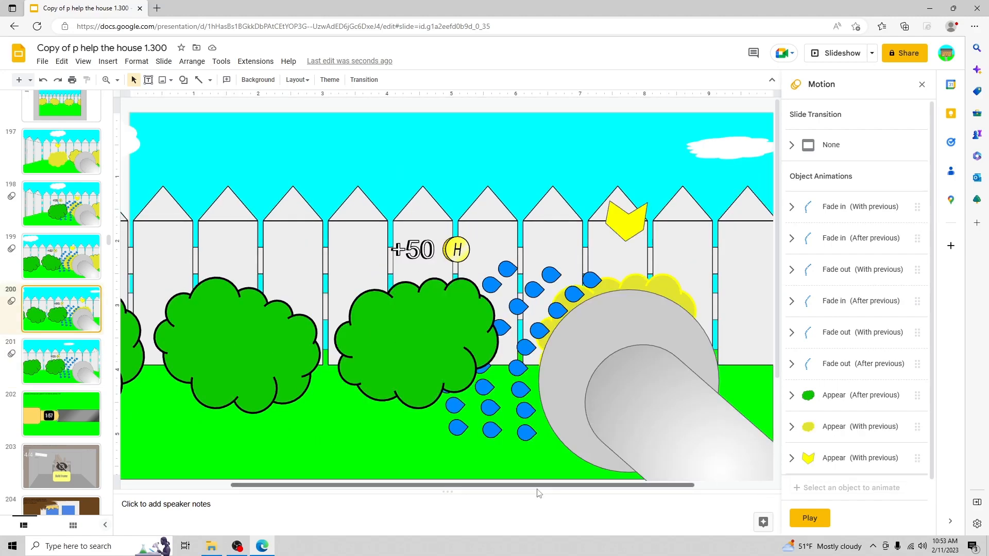
pyautogui.moveTo(522, 487); pyautogui.dragTo(779, 477)
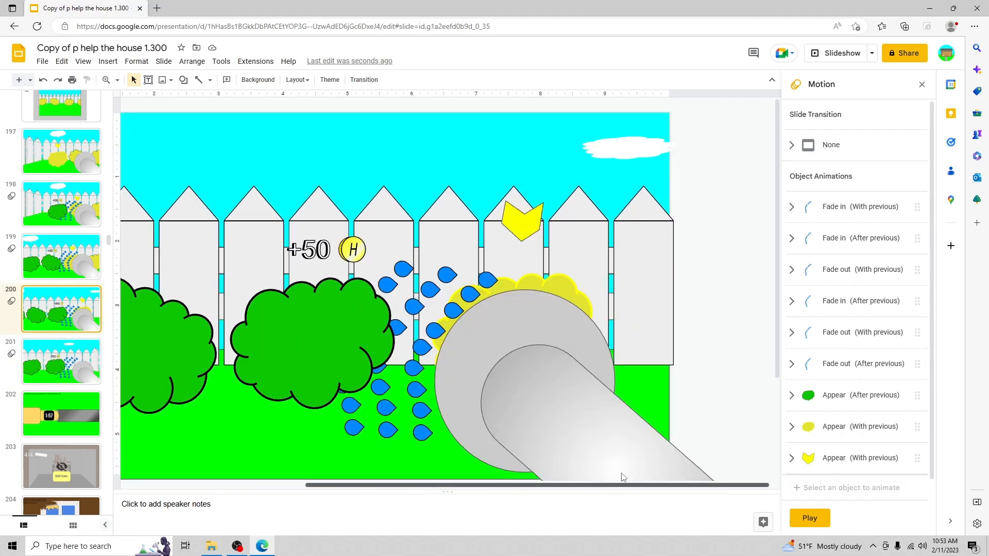
# - Examine the fence and bushes extending past the edge of slide 197, preview the slide in the slideshow and exit
pyautogui.press('Up')
pyautogui.press('Up')
pyautogui.press('Up')
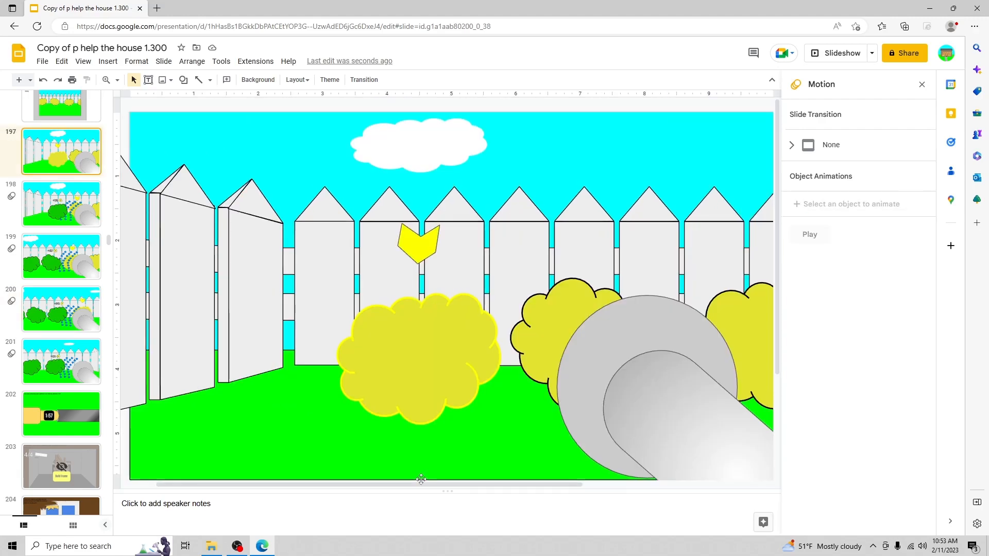
pyautogui.moveTo(421, 479); pyautogui.dragTo(777, 501)
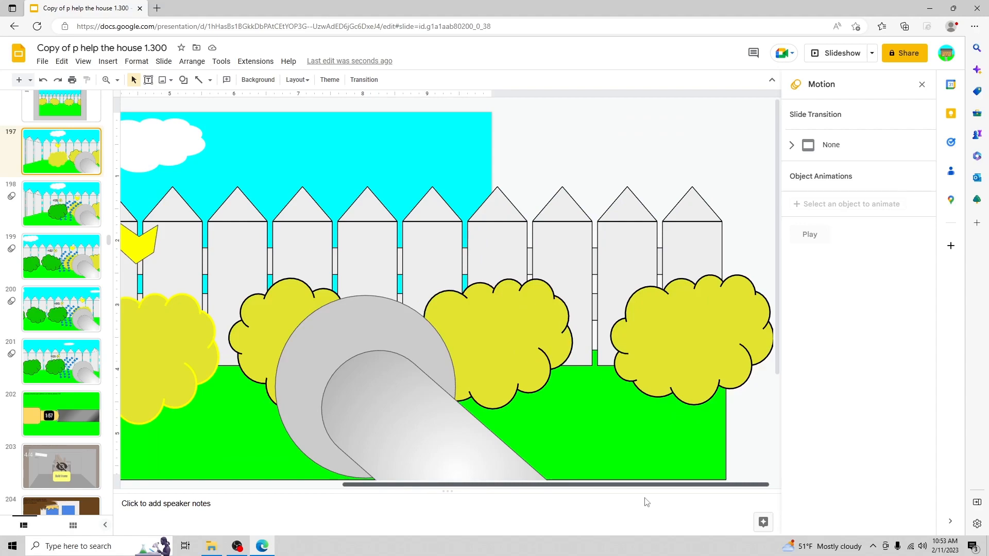
pyautogui.click(862, 52)
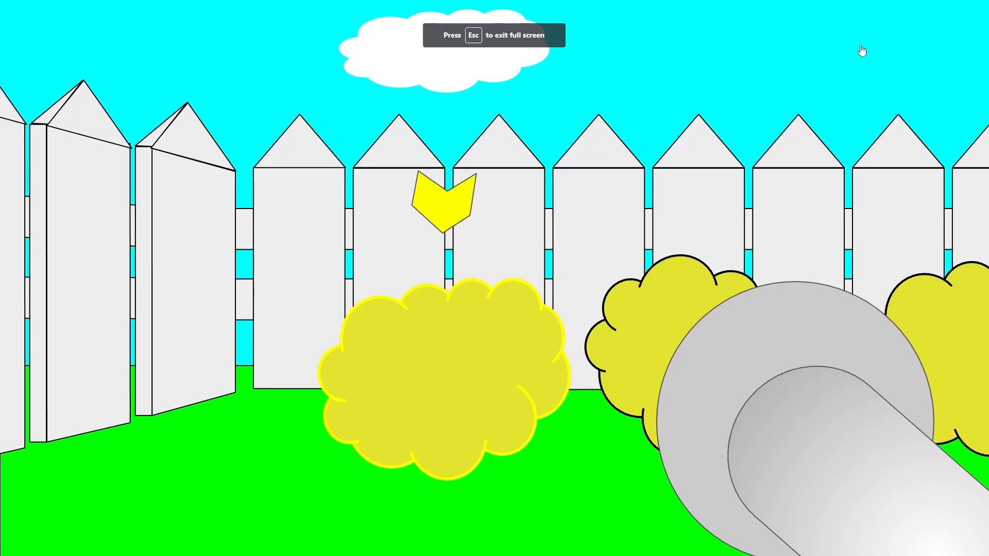
pyautogui.press('Escape')
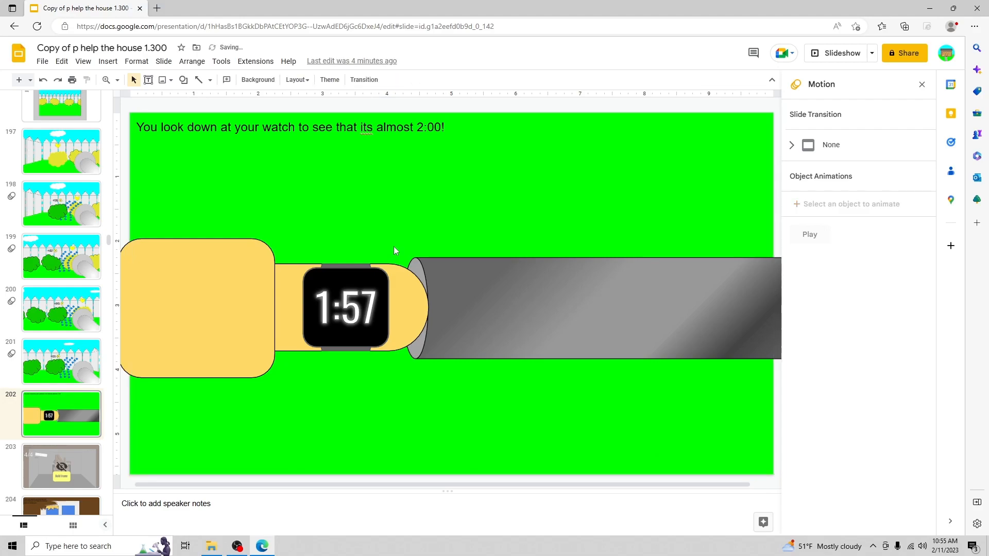
# - Slightly increase the blur radius of the drop shadow on the watch's 1:57 text on slide 202
pyautogui.click(337, 308)
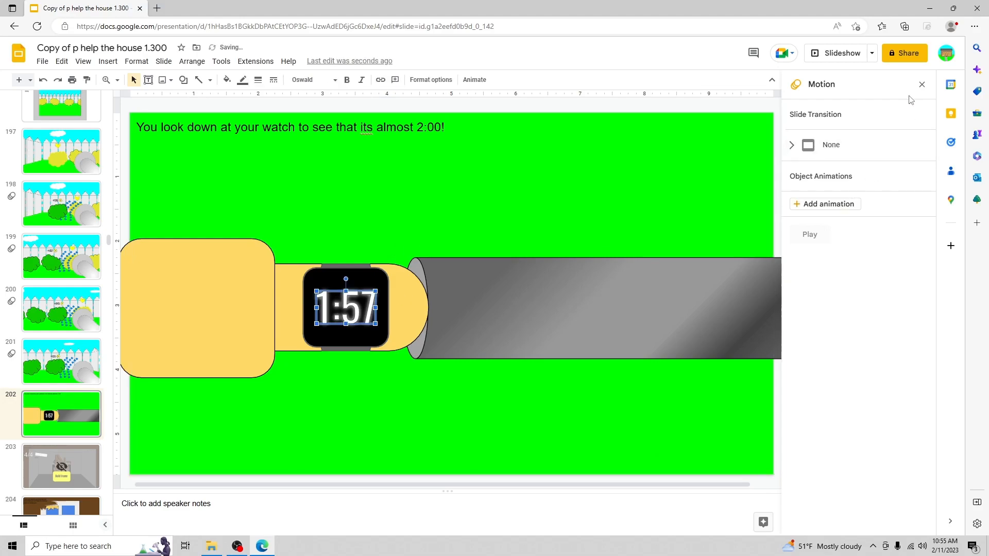
pyautogui.click(922, 84)
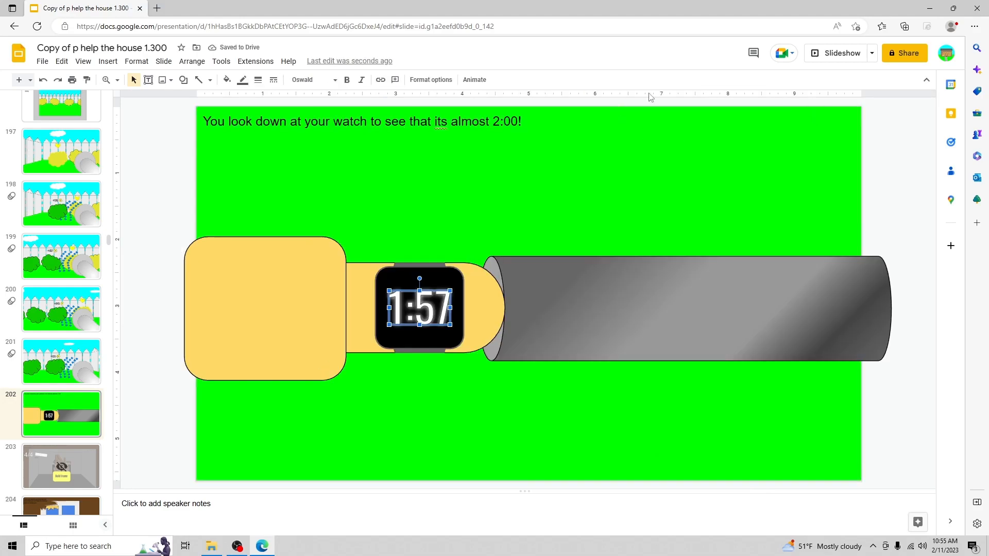
pyautogui.click(431, 79)
pyautogui.click(850, 179)
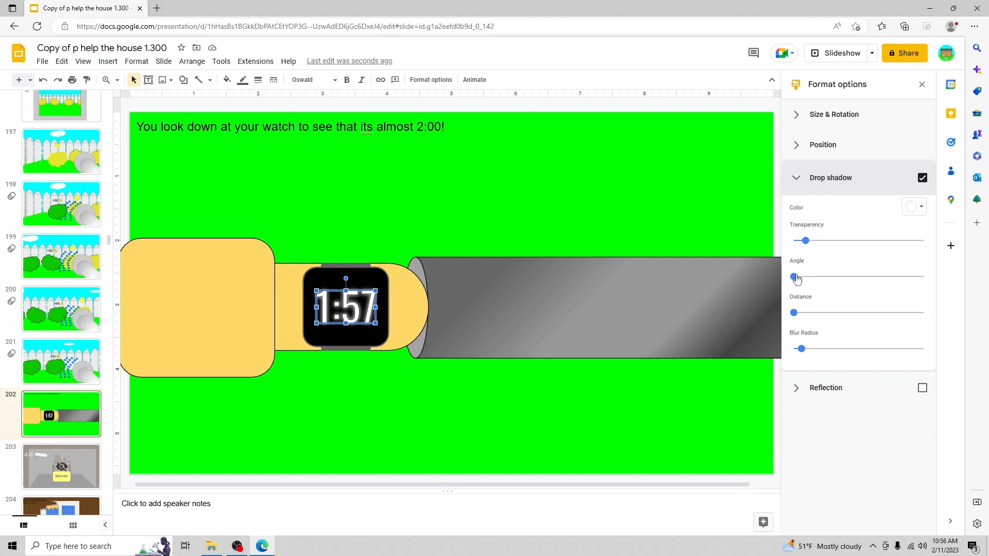
pyautogui.moveTo(805, 352); pyautogui.dragTo(807, 355)
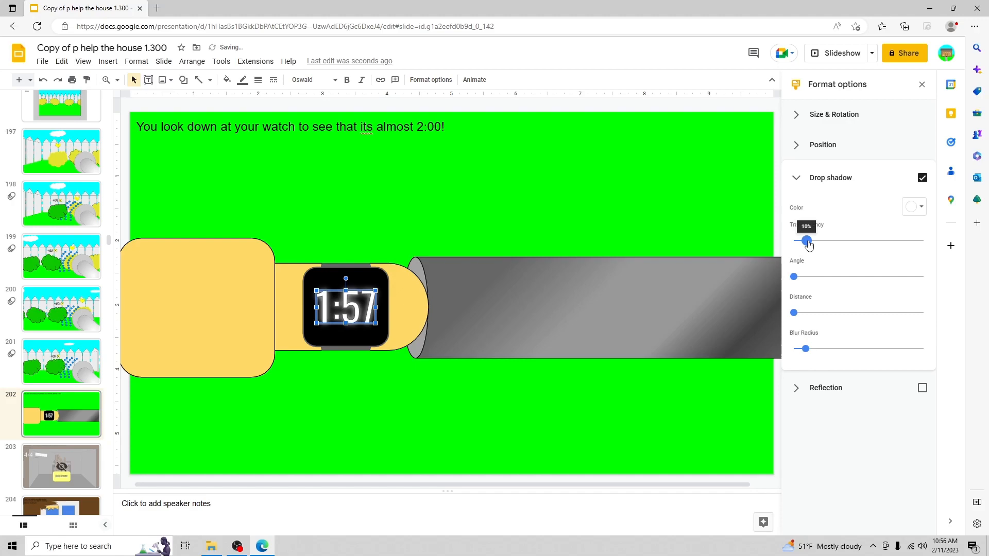
pyautogui.click(446, 241)
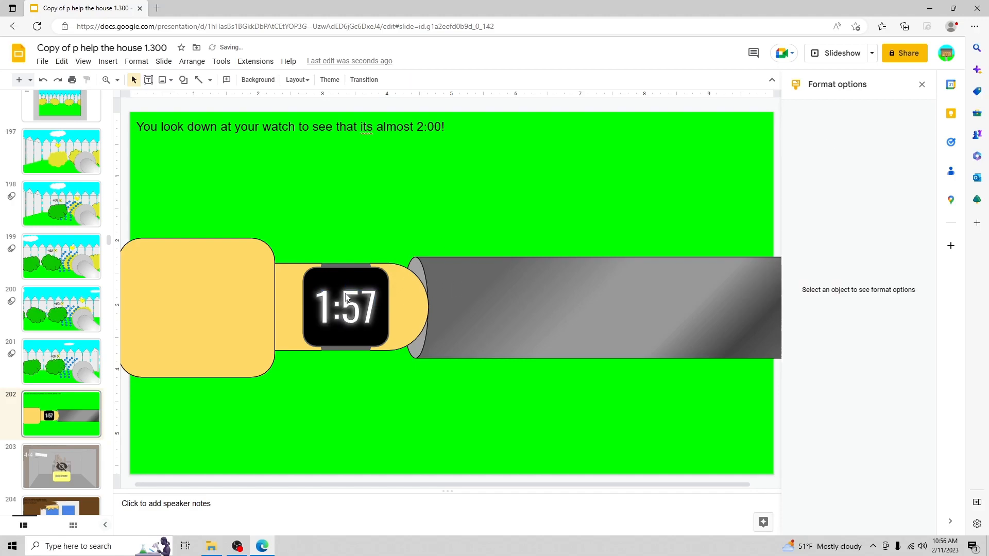
# - View the destroyed window frame on slide 204 and the 0/4 wood box-search scene on slide 206
pyautogui.scroll(-3, 51, 350)
pyautogui.click(52, 338)
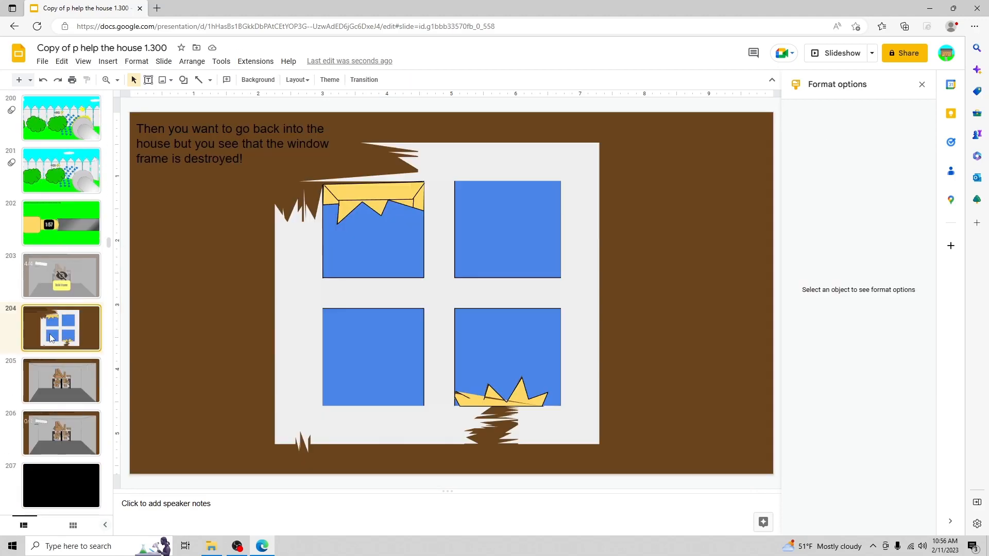
pyautogui.scroll(-8, 52, 330)
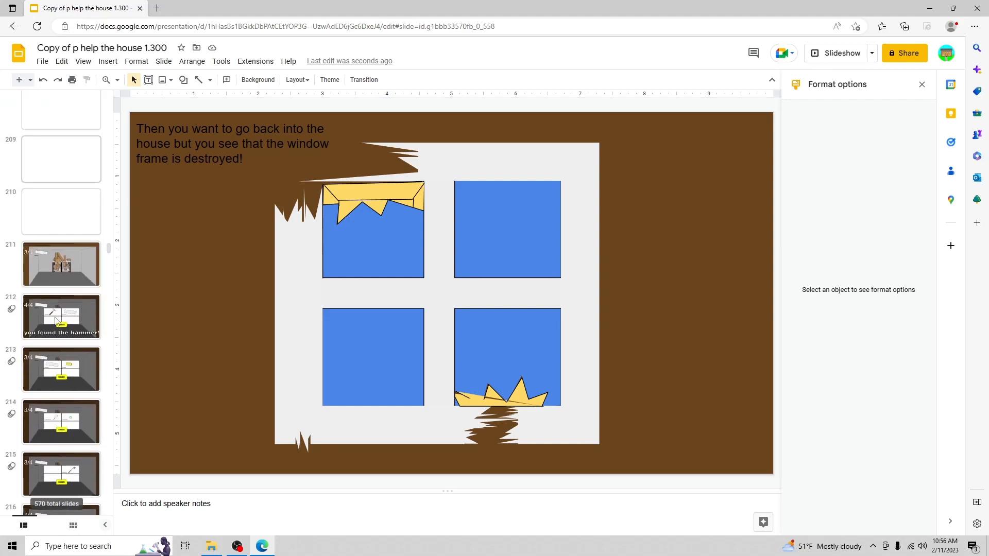
pyautogui.scroll(5, 54, 317)
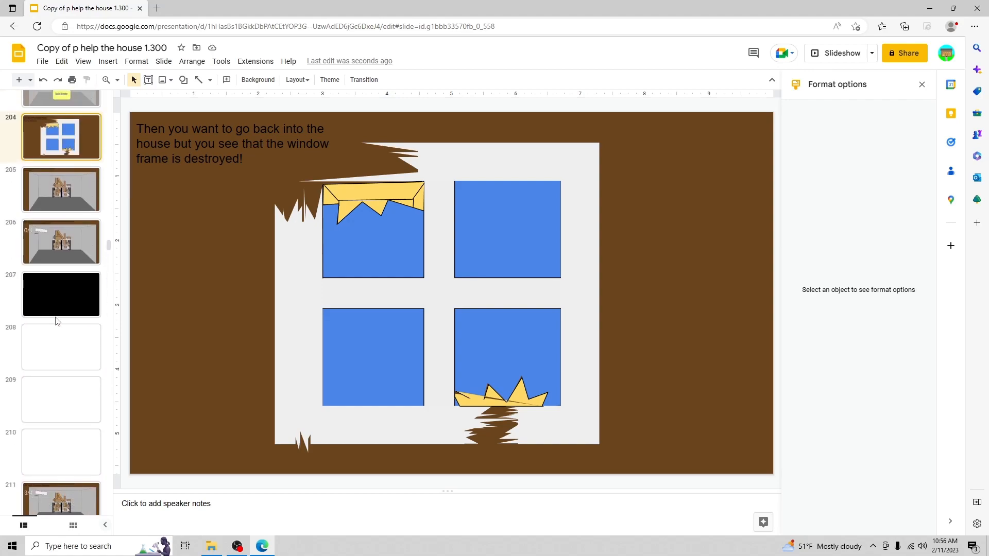
pyautogui.click(64, 249)
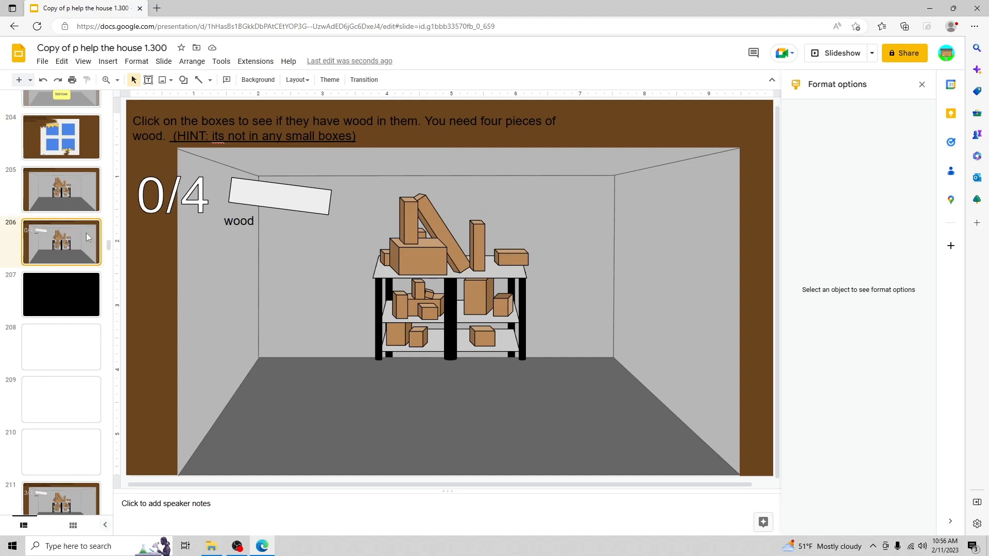
pyautogui.scroll(-7, 87, 236)
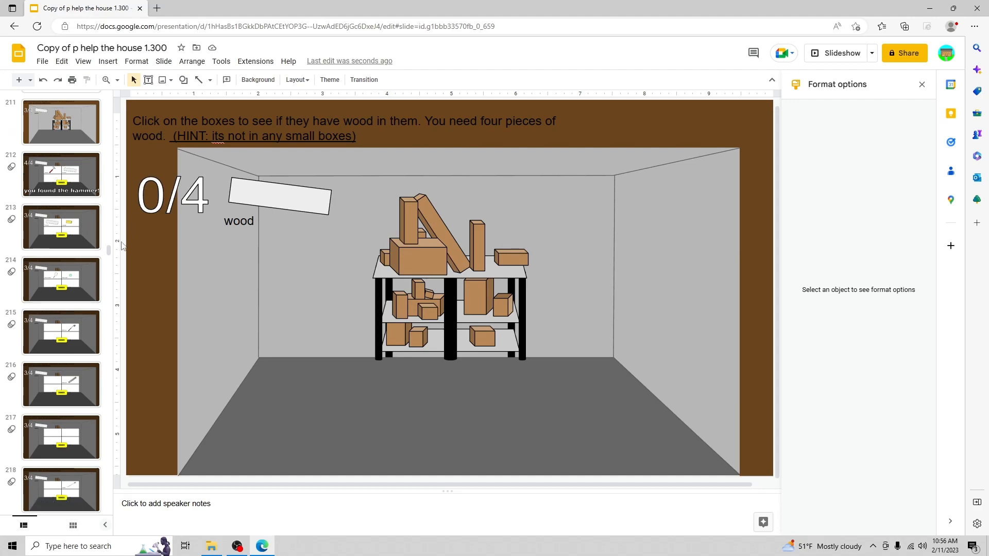
# - Browse the box-content slides around slide 211, view the 3/4 wood scene there and return to slide 206
pyautogui.moveTo(108, 248)
pyautogui.mouseDown()
pyautogui.moveTo(119, 350)
pyautogui.moveTo(115, 249)
pyautogui.mouseUp()
pyautogui.scroll(-5, 62, 232)
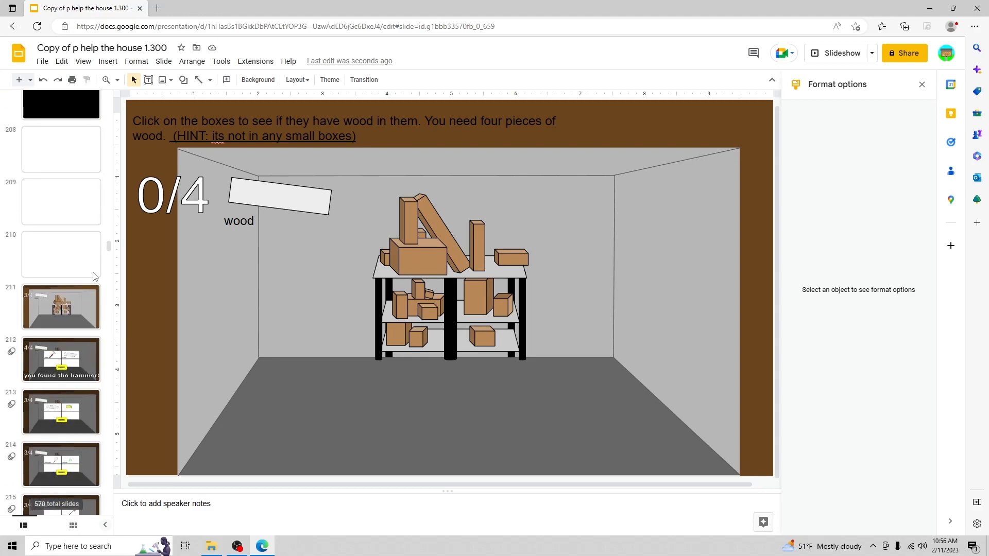
pyautogui.click(72, 211)
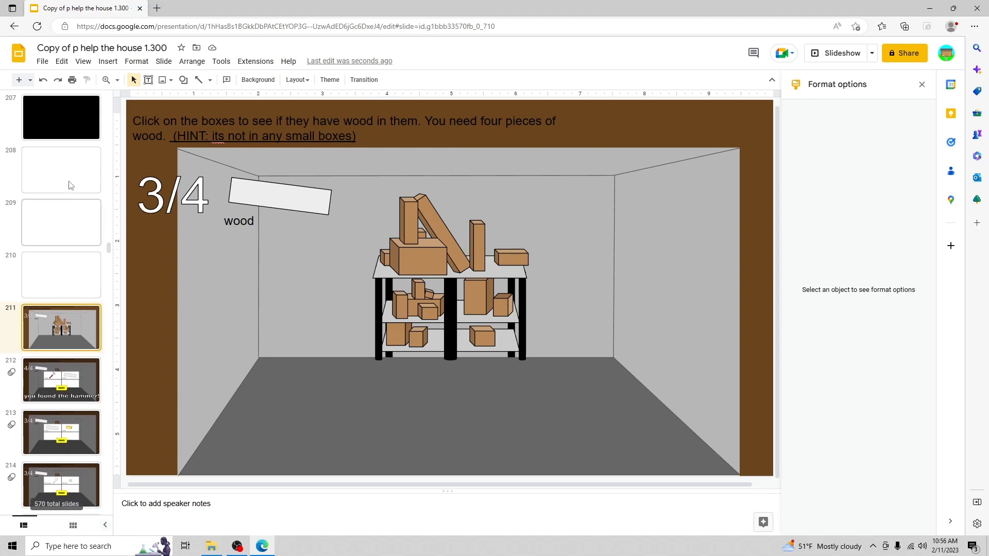
pyautogui.scroll(-8, 71, 216)
pyautogui.scroll(15, 67, 224)
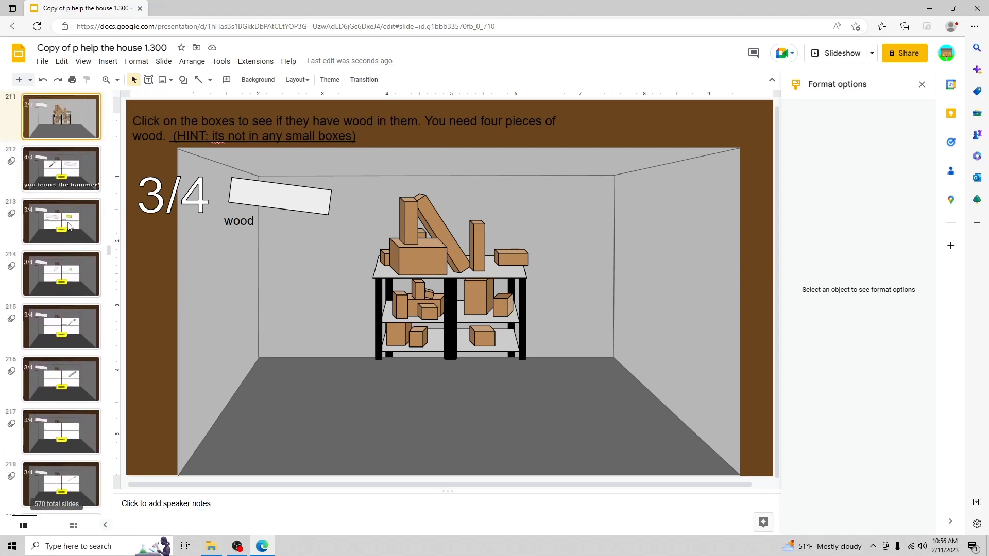
pyautogui.click(54, 283)
pyautogui.click(56, 315)
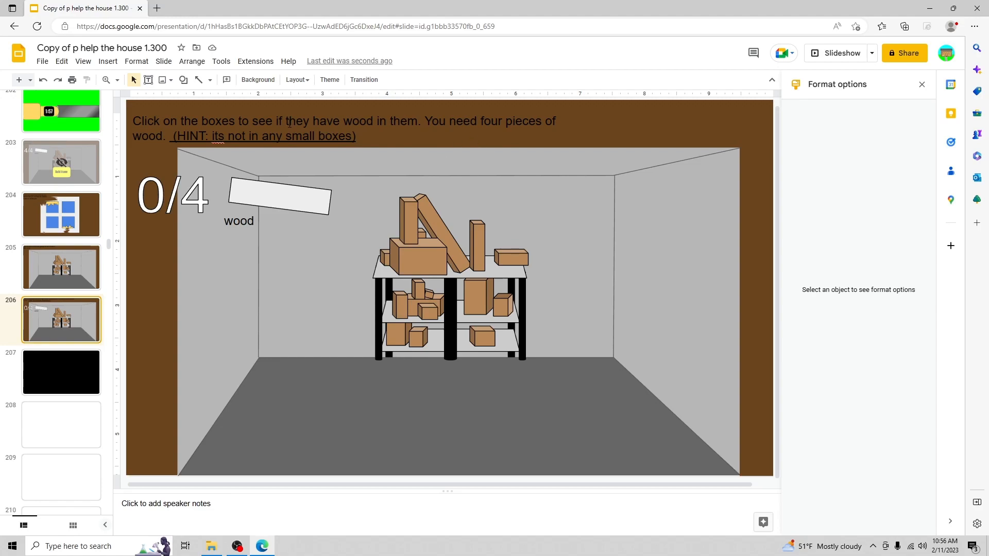
# - Check the slide links of the large box on the shelf top and the small bottom-shelf box on slide 206
pyautogui.click(426, 272)
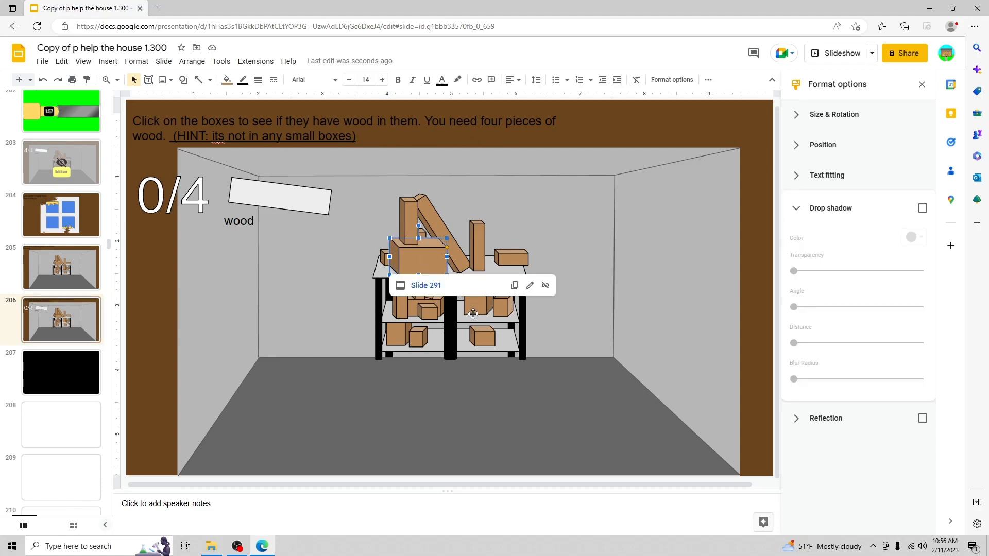
pyautogui.click(485, 339)
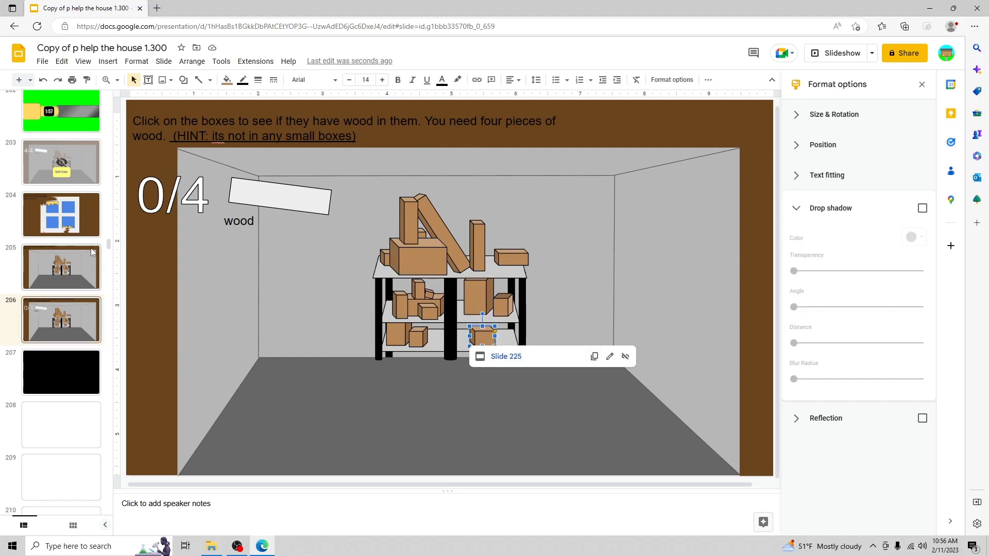
pyautogui.click(407, 259)
# - Find slide 291, the large box's link target, and check where its collect! button leads
pyautogui.scroll(-13, 35, 268)
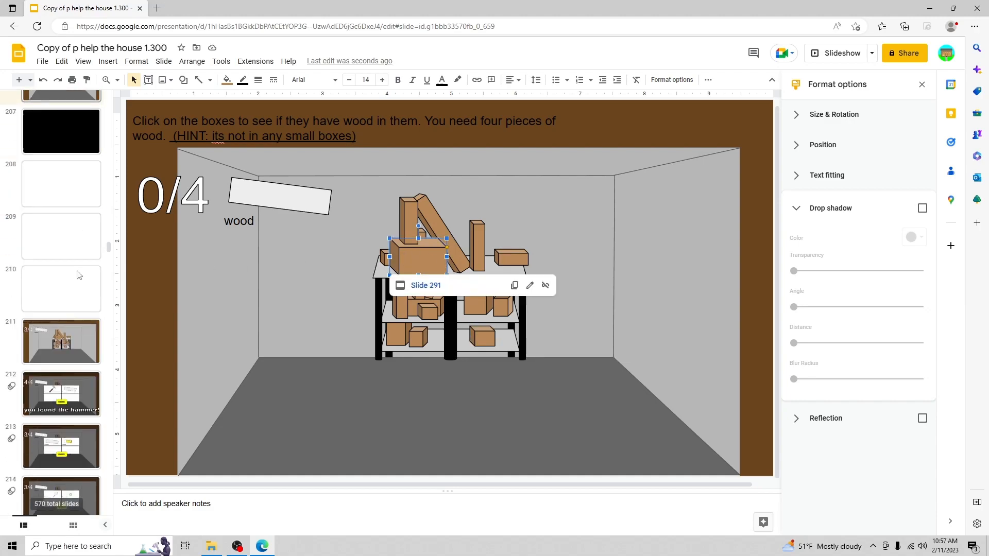
pyautogui.scroll(-20, 67, 273)
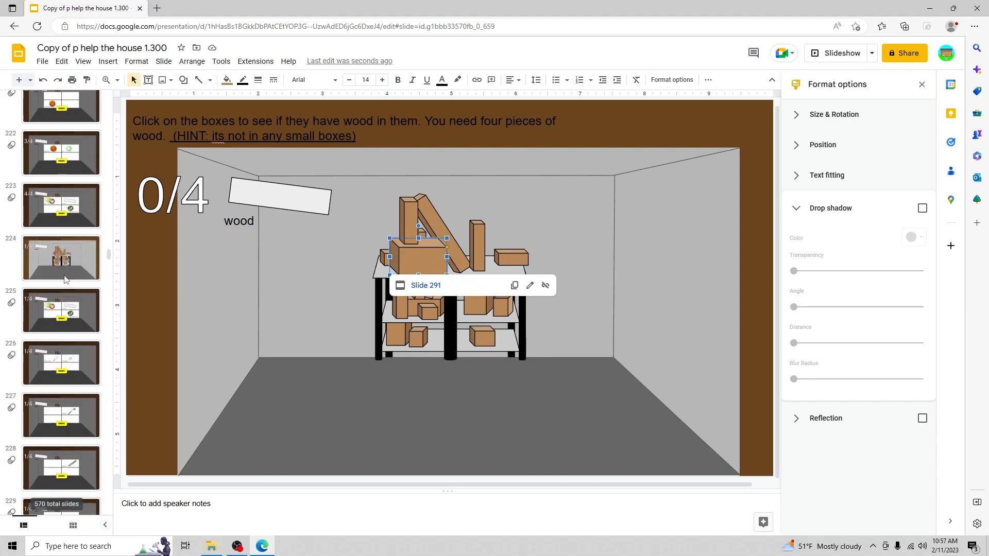
pyautogui.scroll(-20, 67, 277)
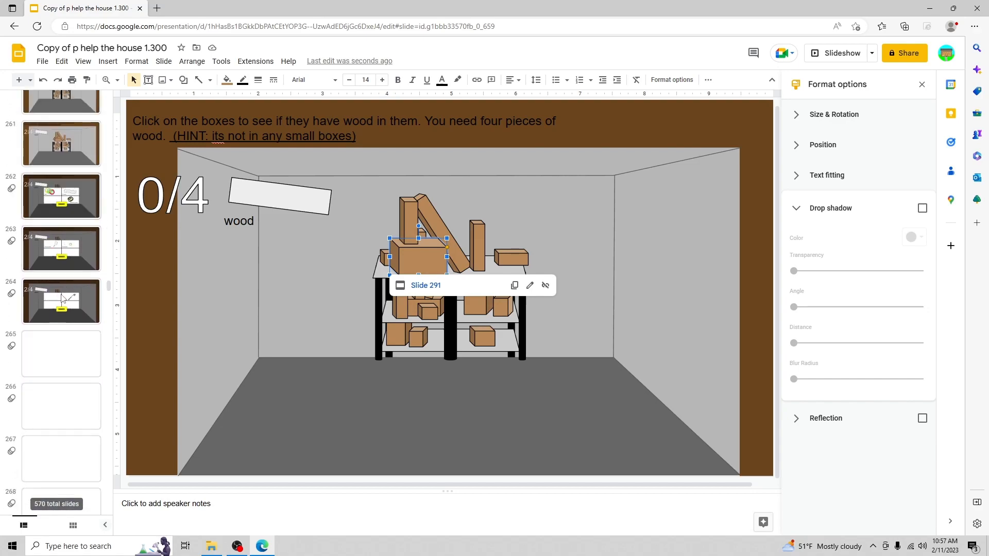
pyautogui.scroll(-1, 61, 298)
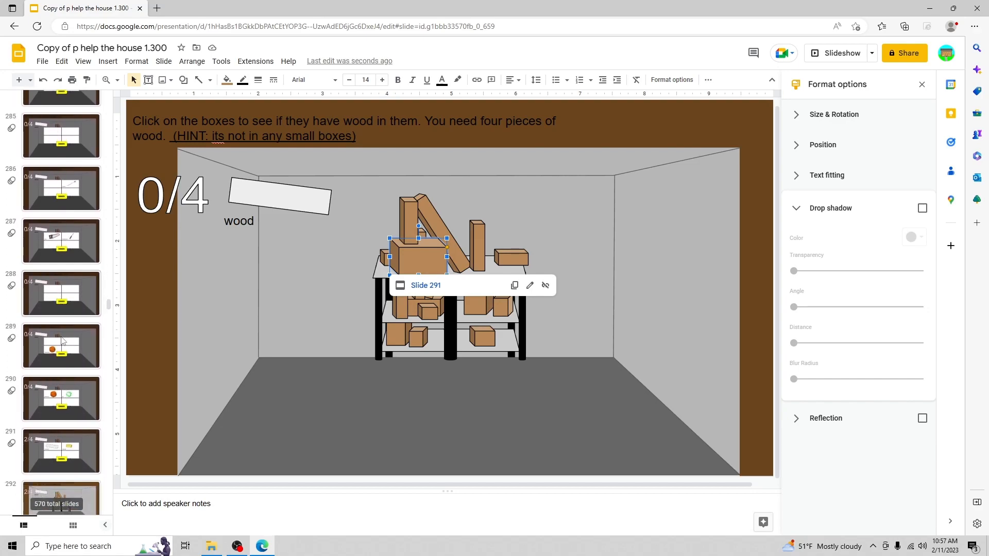
pyautogui.click(52, 460)
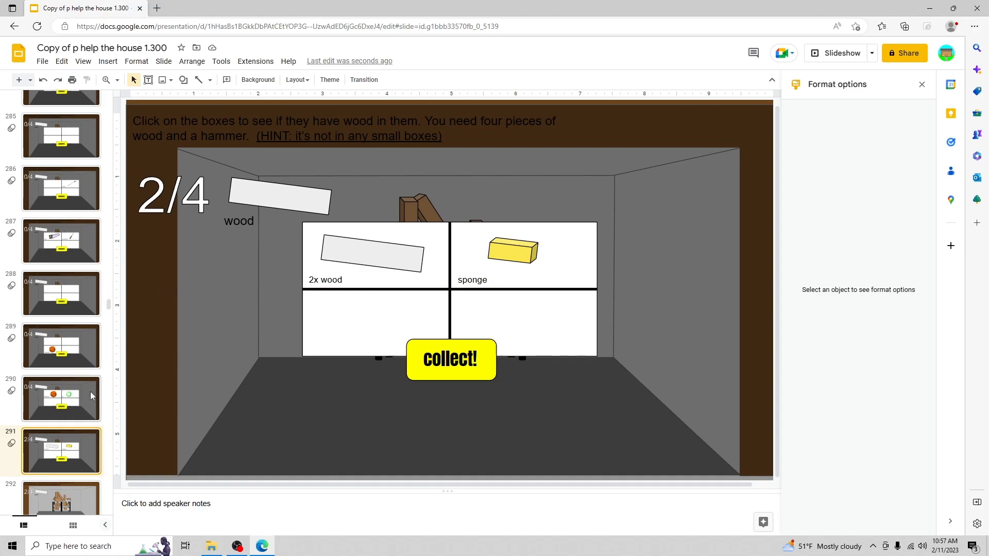
pyautogui.click(418, 359)
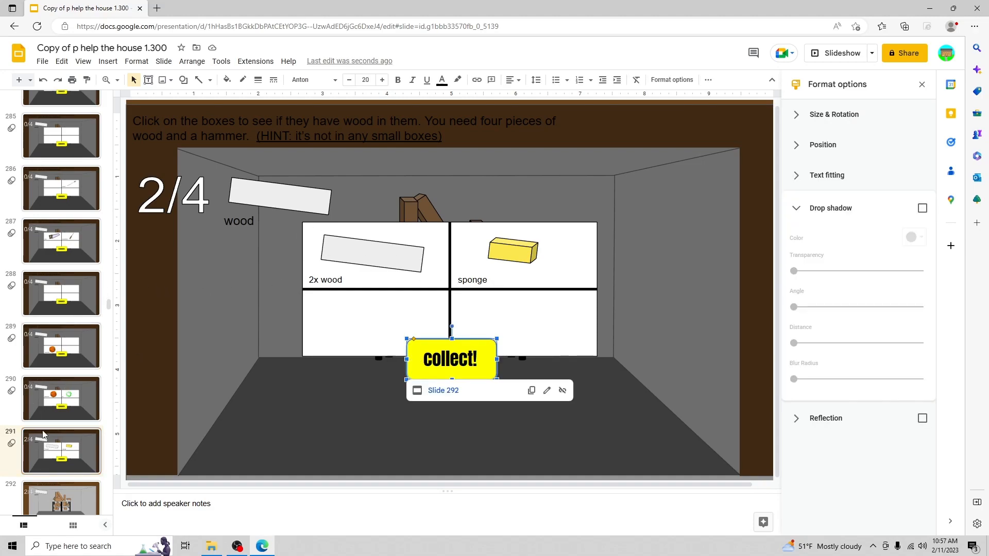
# - Compare the wood counter on slide 292 with the box contents on slide 291
pyautogui.scroll(-5, 63, 360)
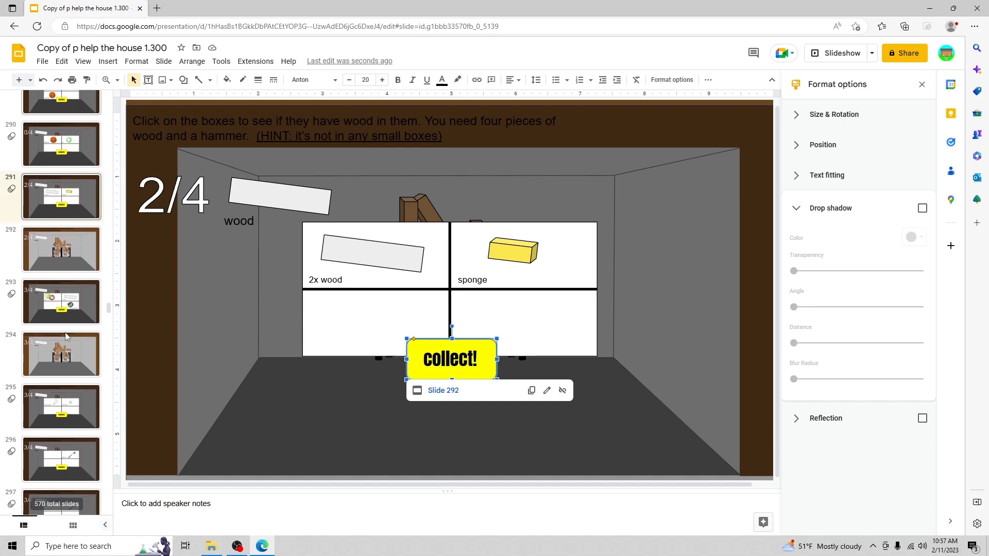
pyautogui.click(72, 304)
pyautogui.click(65, 249)
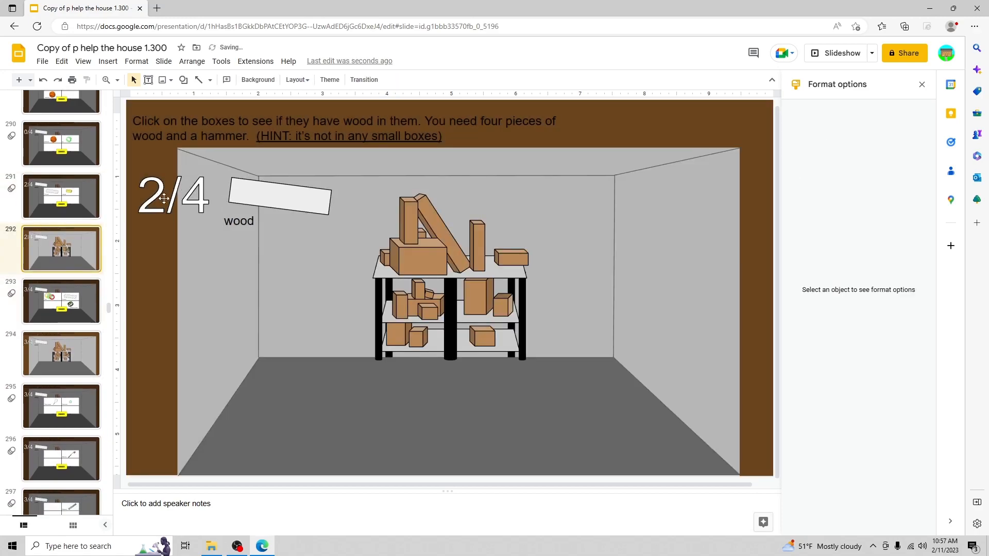
pyautogui.click(85, 200)
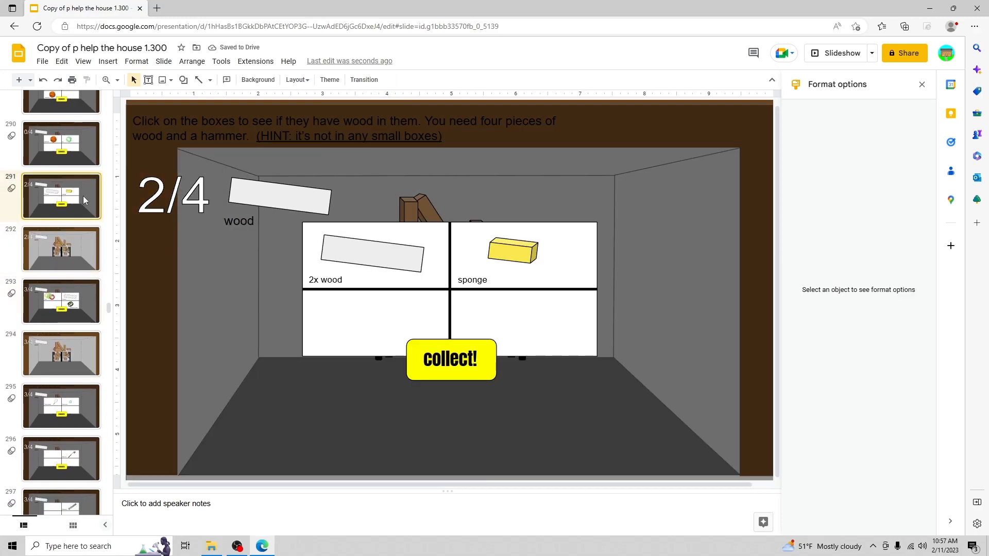
pyautogui.click(456, 357)
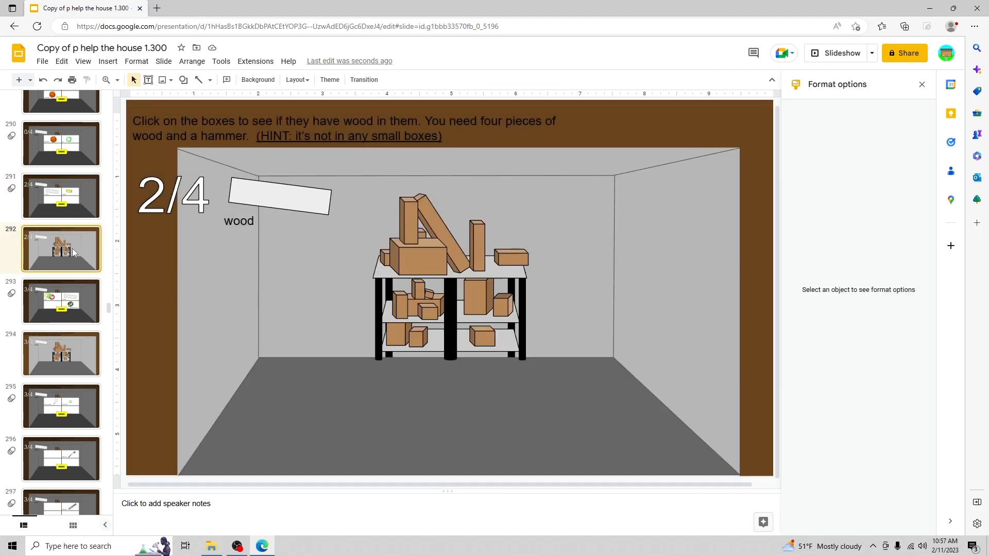
# - Follow the wood collection from slide 292 through slide 293, checking its collect! button's link, to slide 294
pyautogui.click(72, 248)
pyautogui.click(68, 291)
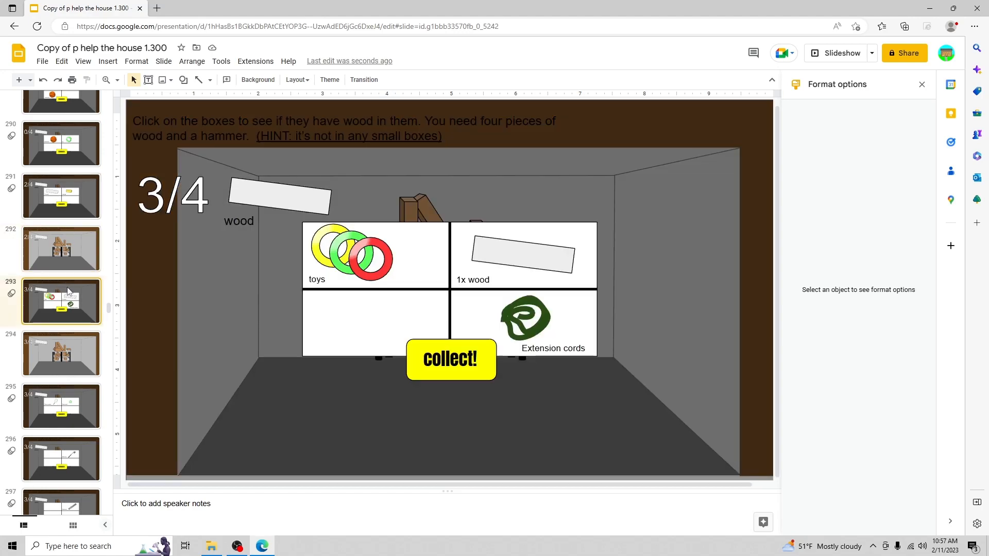
pyautogui.click(440, 349)
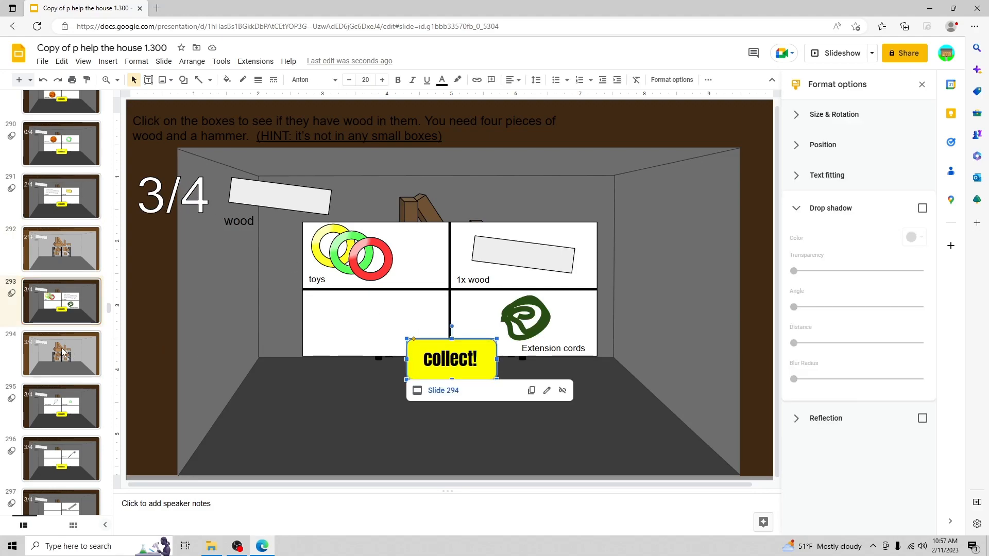
pyautogui.click(95, 355)
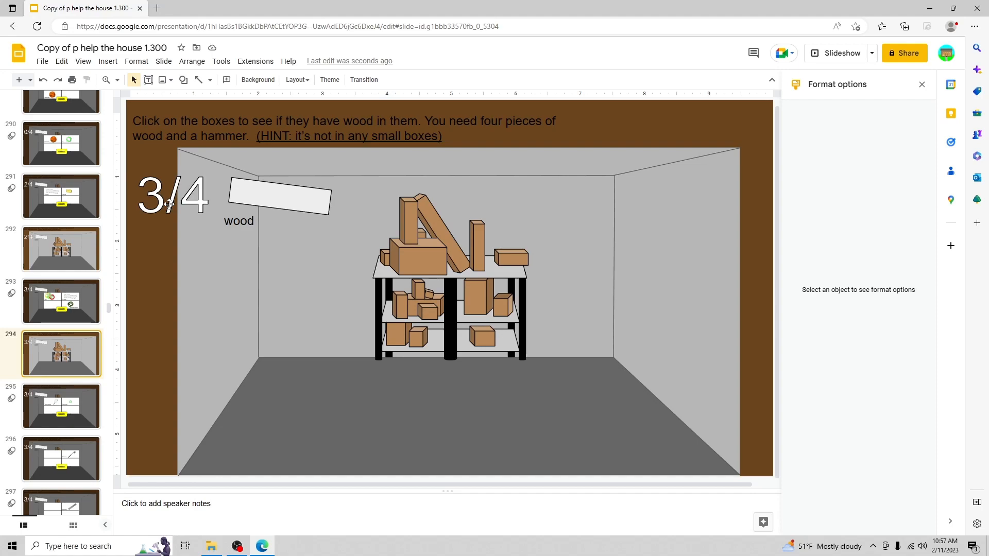
# - Look through the box contents on slides 295 to 299
pyautogui.scroll(-1, 62, 309)
pyautogui.click(70, 342)
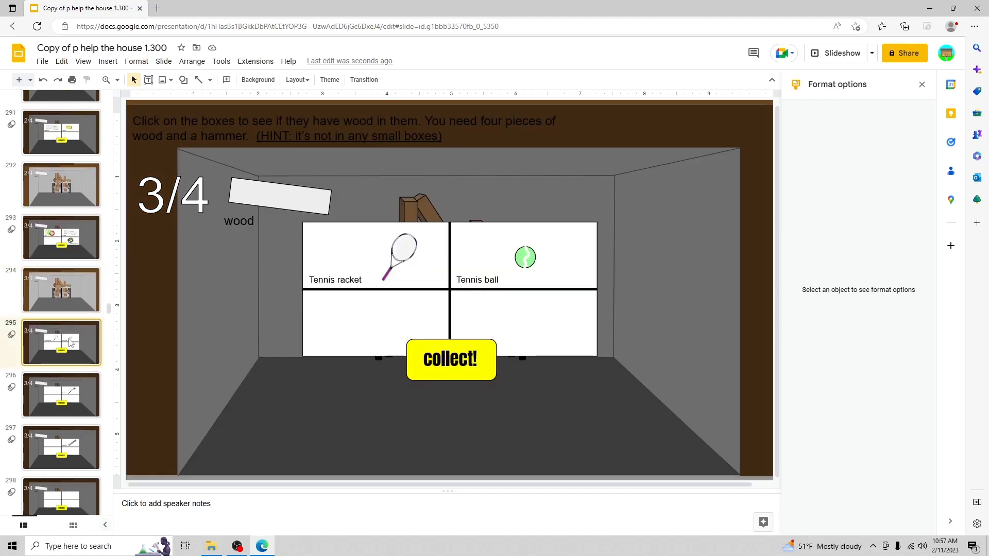
pyautogui.click(61, 445)
pyautogui.scroll(-2, 57, 448)
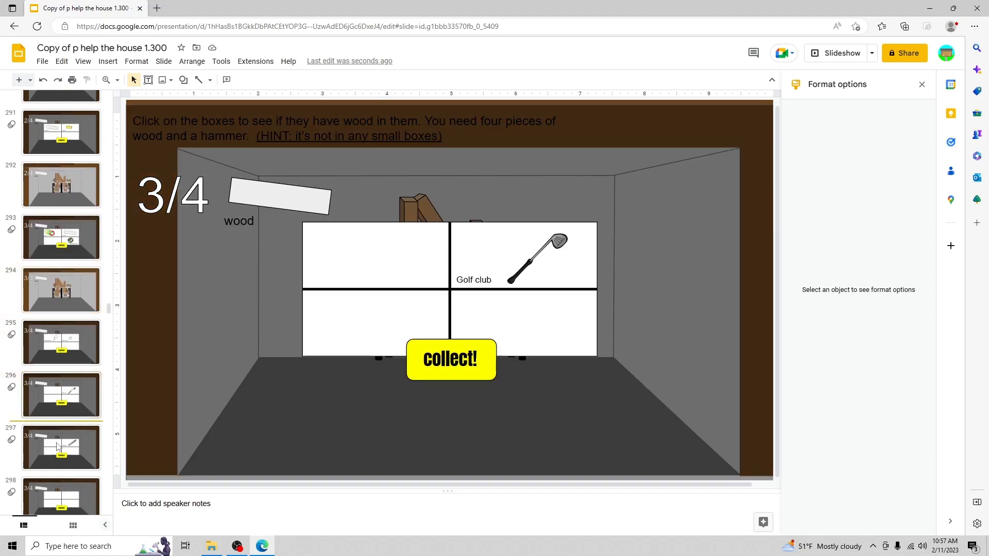
pyautogui.click(62, 378)
pyautogui.click(67, 428)
pyautogui.scroll(3, 68, 412)
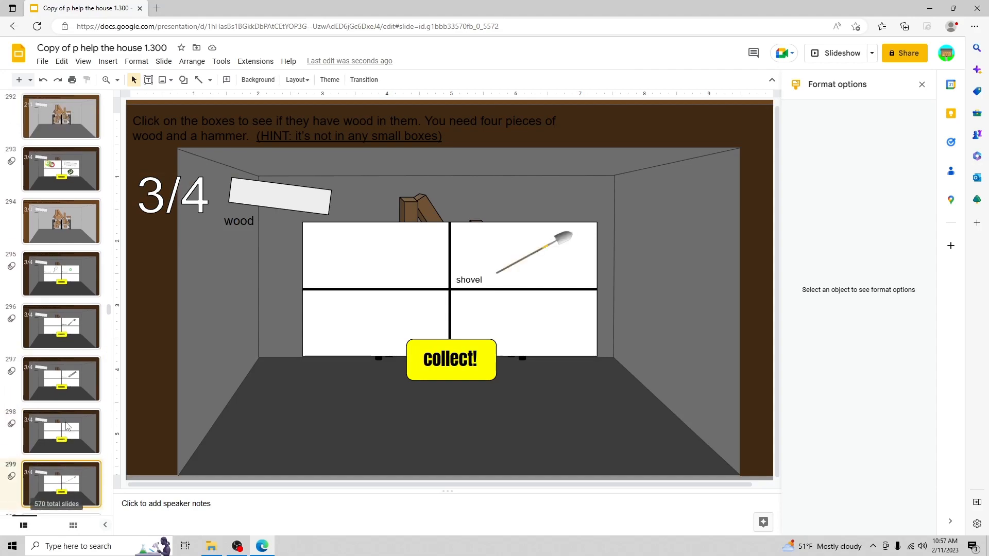
# - Present from the 0/4 wood shelf slide and inspect the tall upright and leaning boxes on the shelf top, returning with collect!
pyautogui.scroll(8, 68, 389)
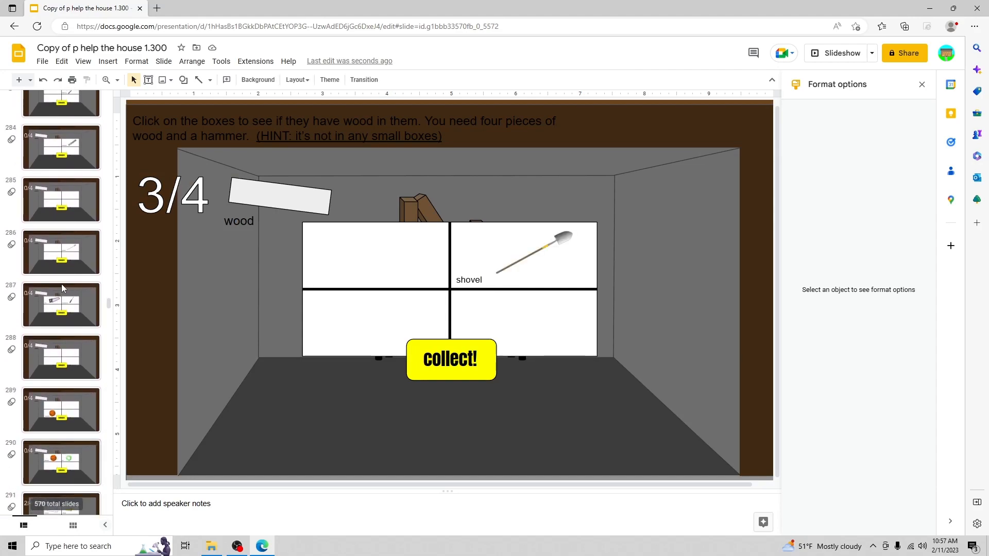
pyautogui.moveTo(109, 303); pyautogui.dragTo(109, 278)
pyautogui.click(817, 58)
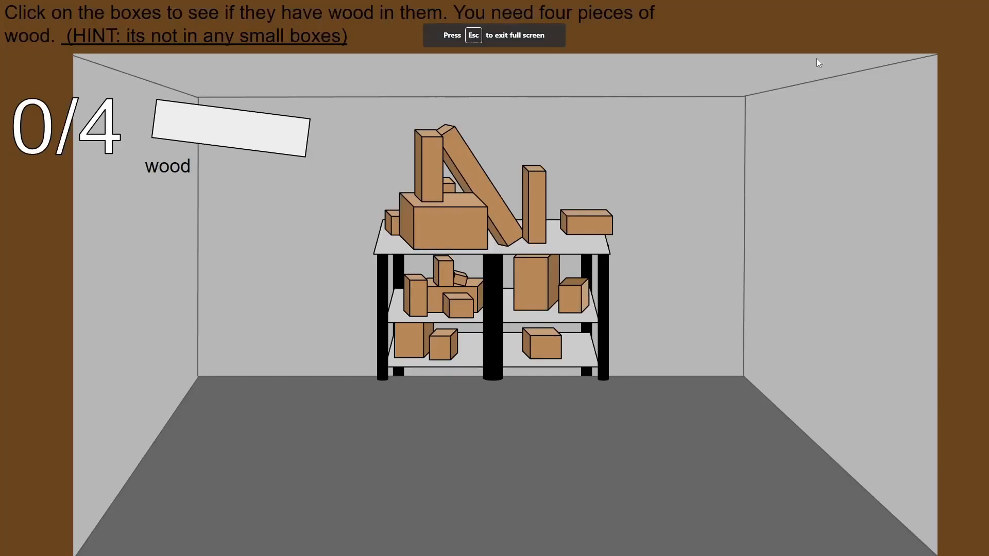
pyautogui.click(532, 202)
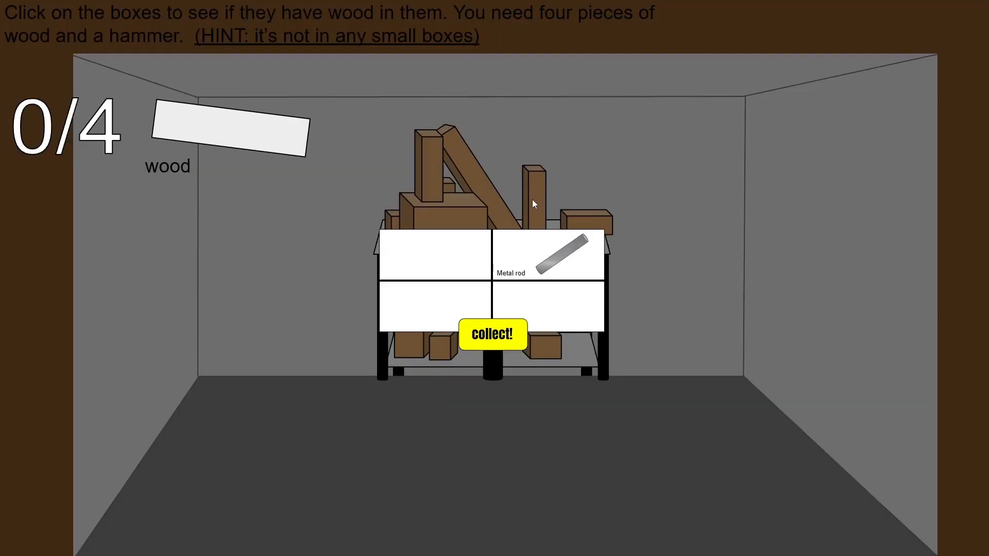
pyautogui.click(481, 366)
pyautogui.click(479, 194)
pyautogui.click(518, 359)
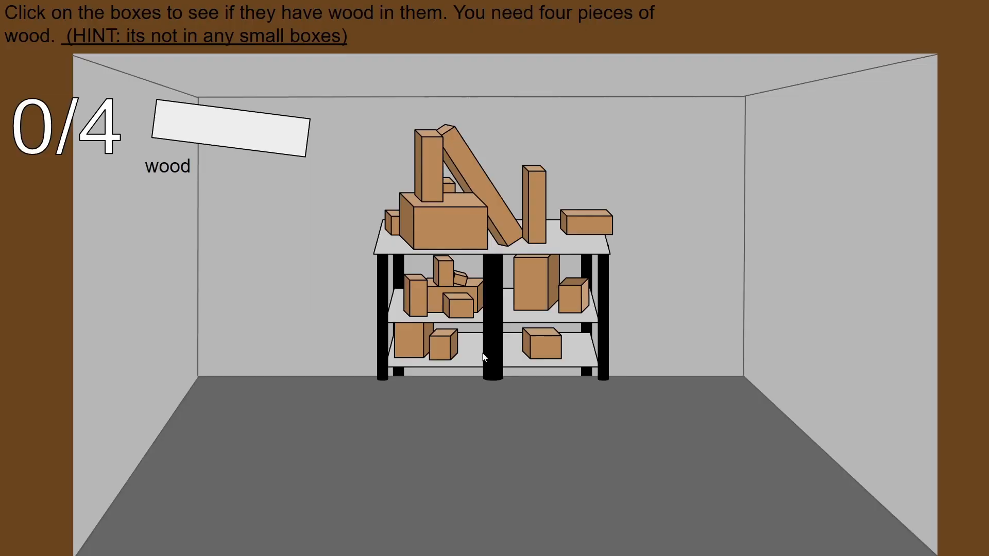
# - Open the small bottom-shelf box and the large shelf-top box in the slideshow, collecting the contents of each
pyautogui.click(450, 345)
pyautogui.click(482, 352)
pyautogui.click(439, 239)
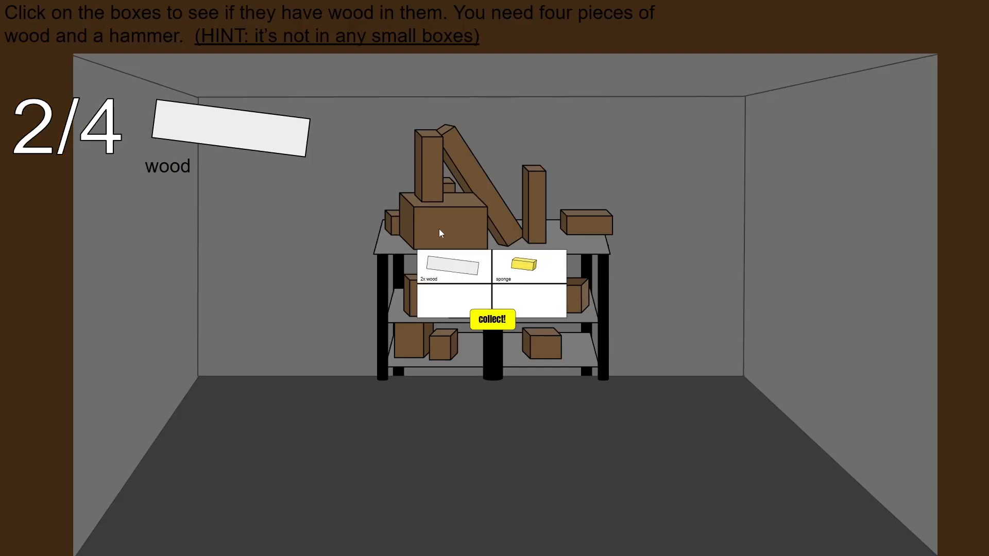
pyautogui.click(498, 381)
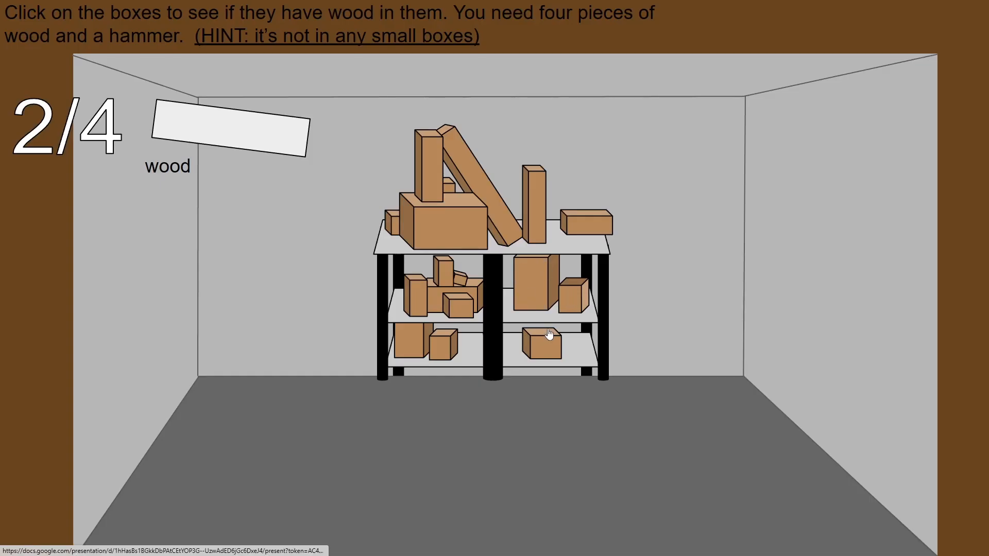
# - Check the small front middle-shelf box and recheck the tall upright shelf-top box, using collect! to return from each
pyautogui.click(457, 304)
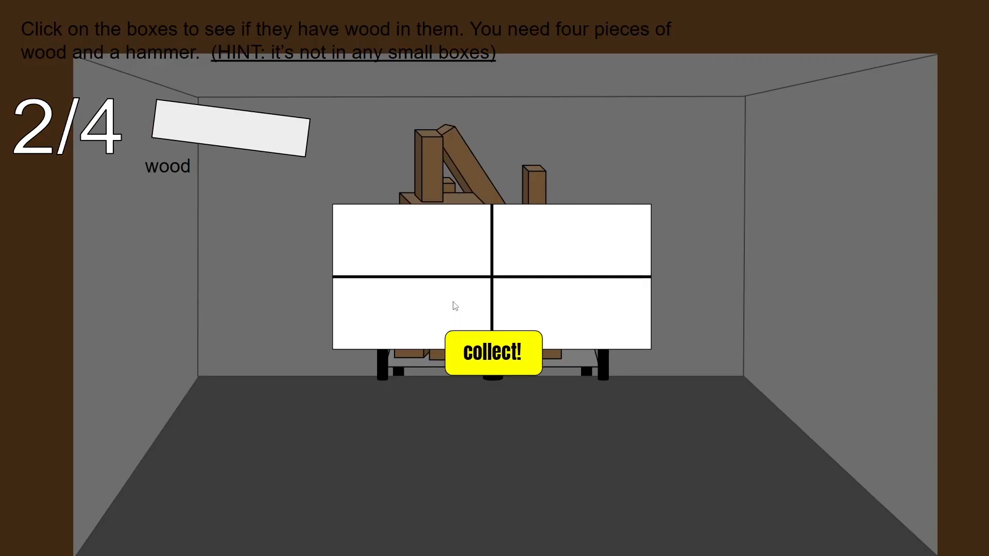
pyautogui.click(490, 378)
pyautogui.click(536, 225)
pyautogui.click(467, 394)
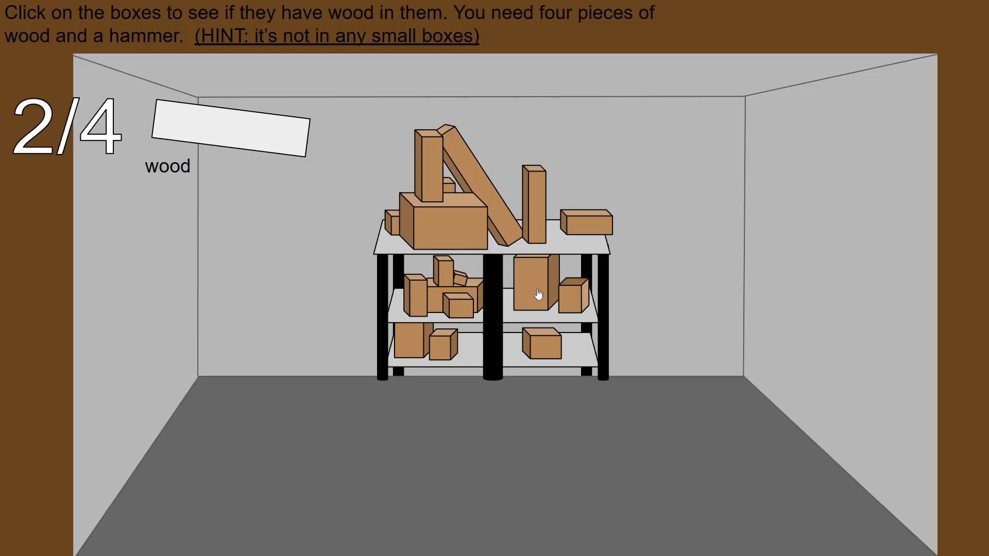
# - Collect the remaining wood from the large middle-shelf box, continue with Build frame, and return to the slide editor
pyautogui.click(537, 292)
pyautogui.click(505, 382)
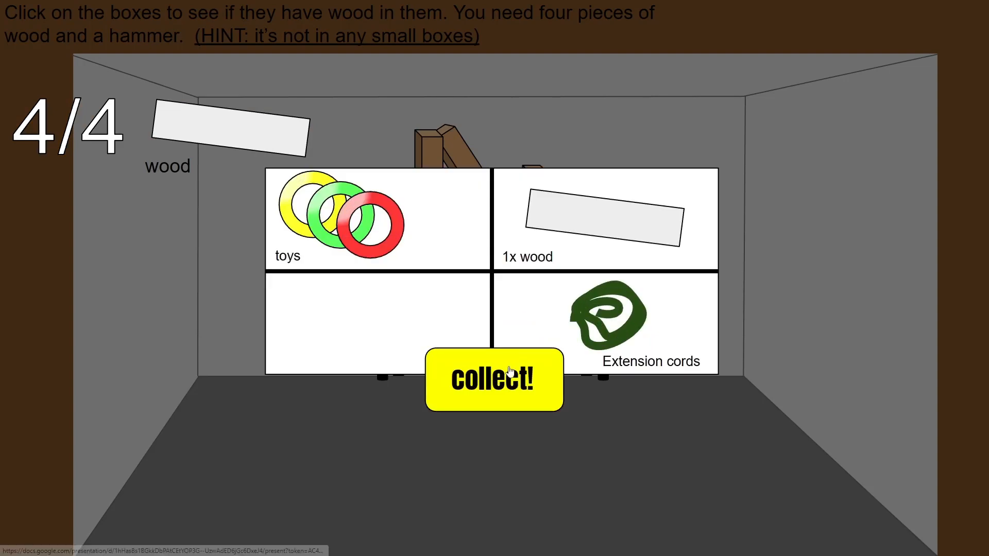
pyautogui.click(503, 380)
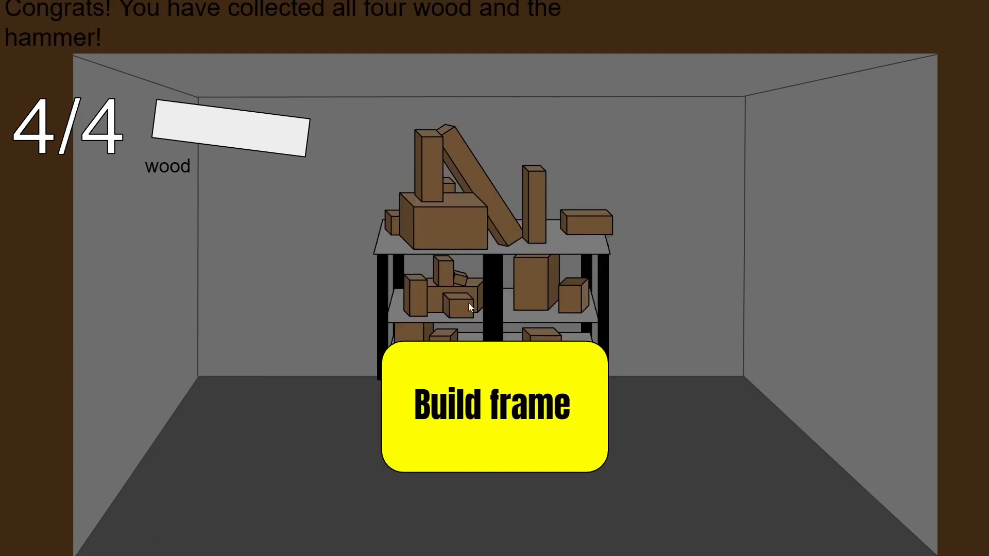
pyautogui.click(453, 402)
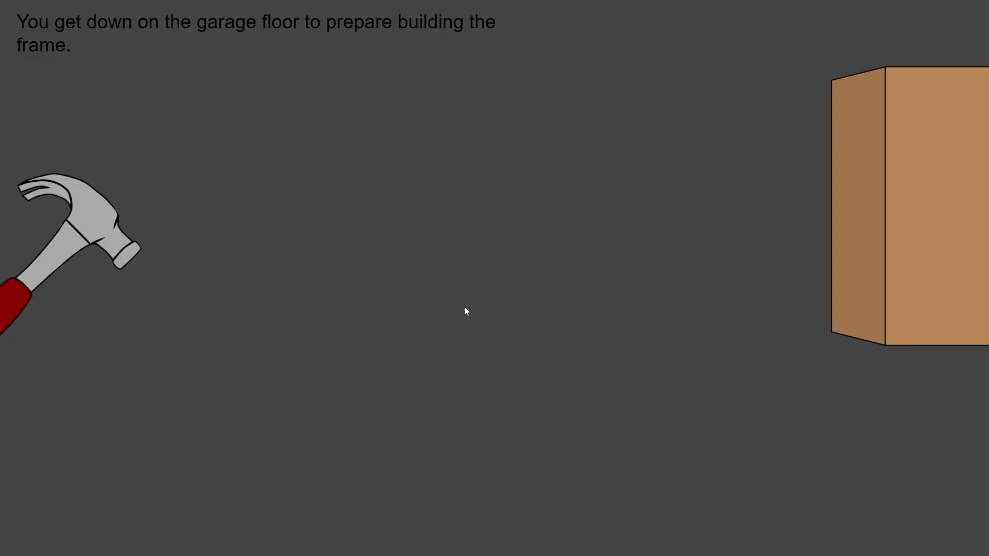
pyautogui.press('F1')
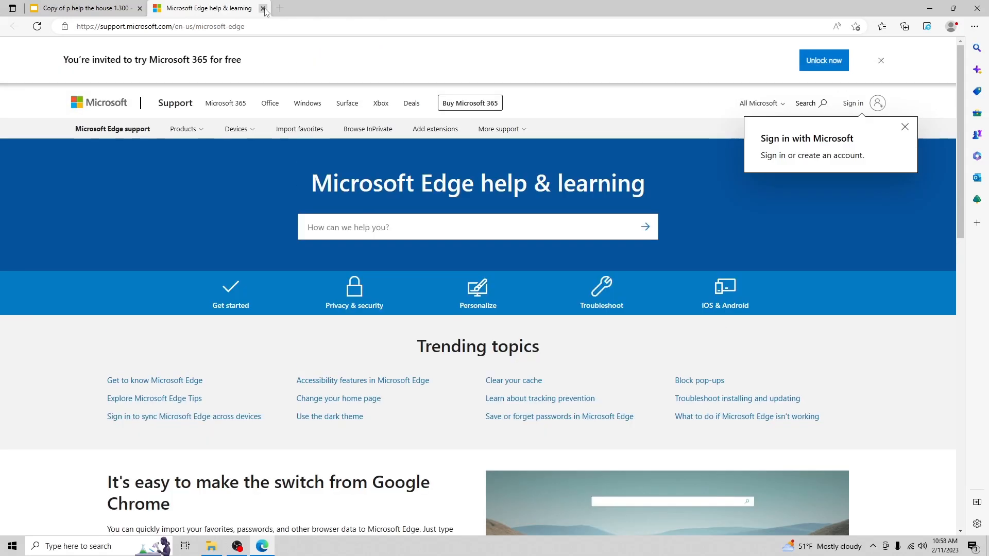
pyautogui.click(263, 8)
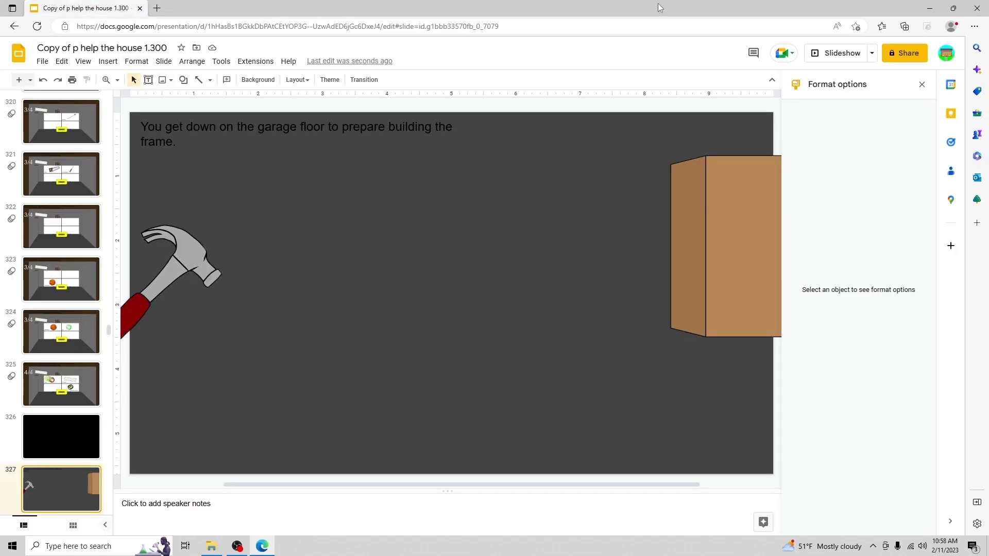
# - Check the slide links of all four yellow frame slots on slide 328
pyautogui.scroll(-3, 45, 275)
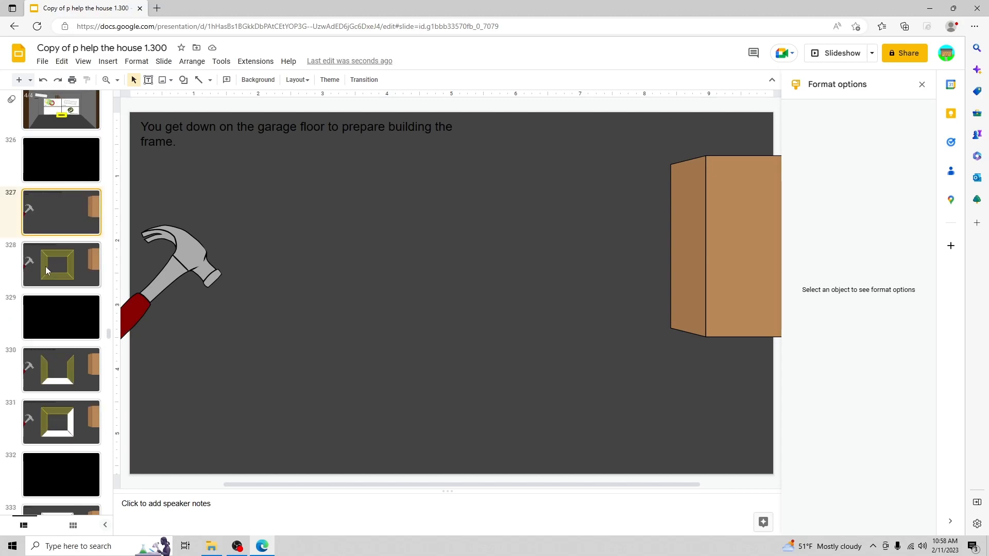
pyautogui.click(47, 270)
pyautogui.scroll(-1, 68, 269)
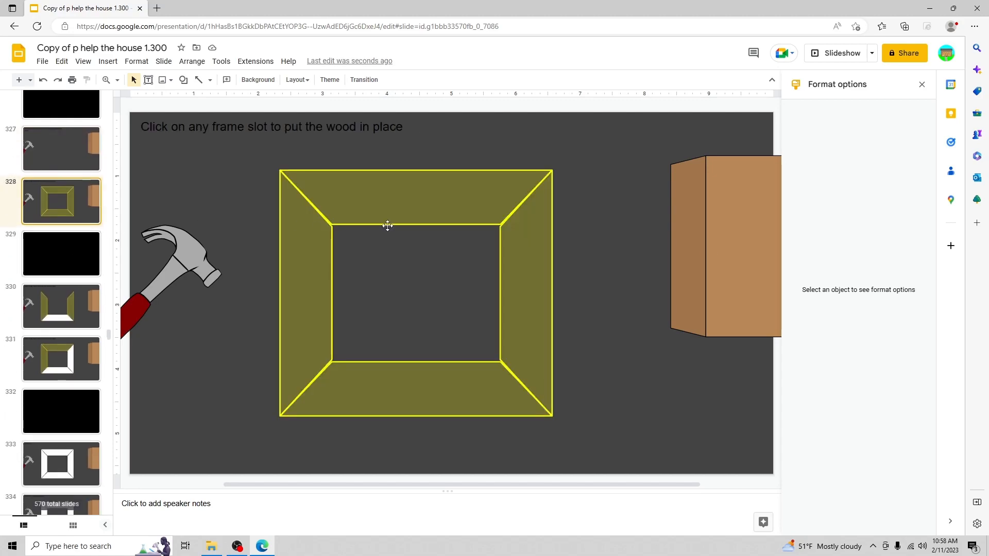
pyautogui.click(409, 199)
pyautogui.click(307, 268)
pyautogui.click(363, 368)
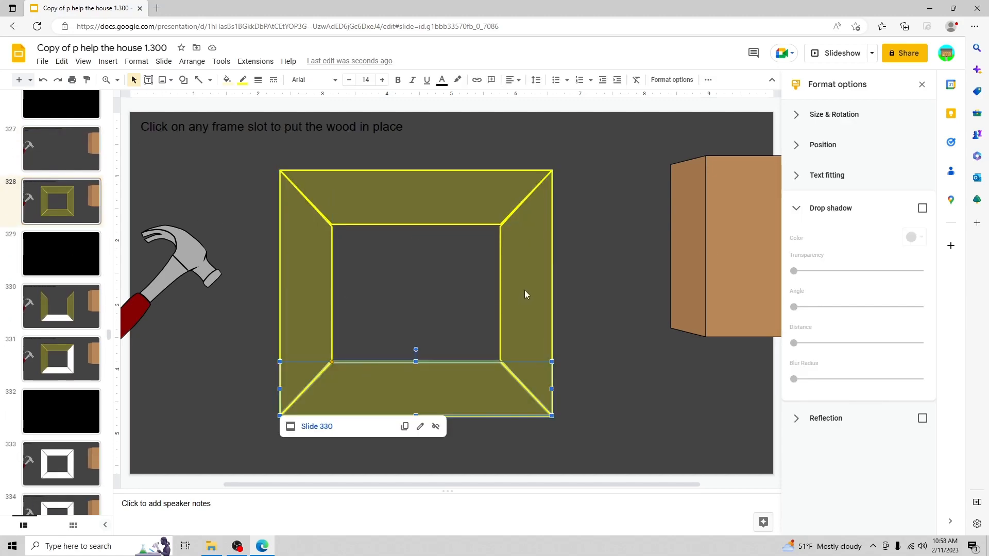
pyautogui.click(521, 282)
pyautogui.click(424, 211)
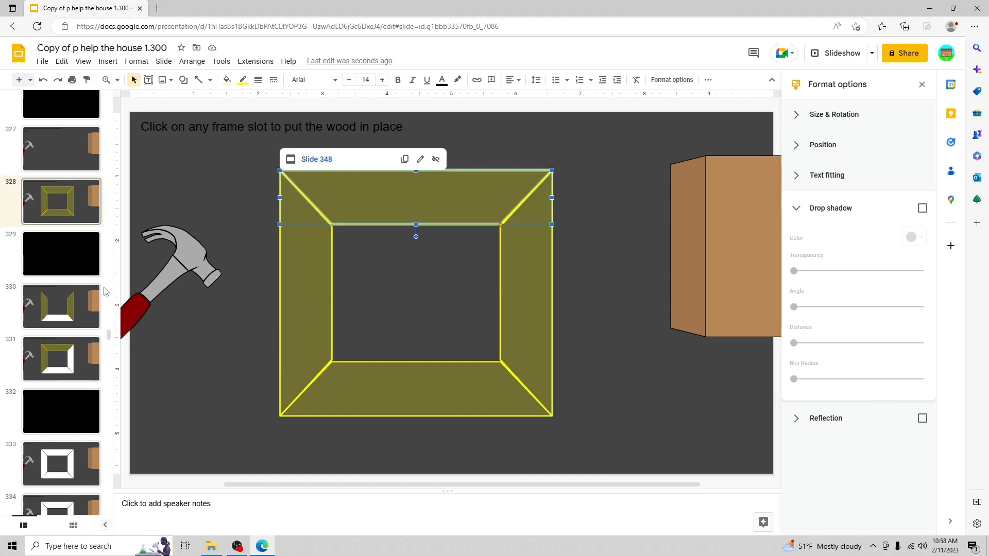
# - Find slide 348, the upper frame slot's link target, and check the link of its left frame slot
pyautogui.scroll(-2, 49, 325)
pyautogui.scroll(-4, 49, 324)
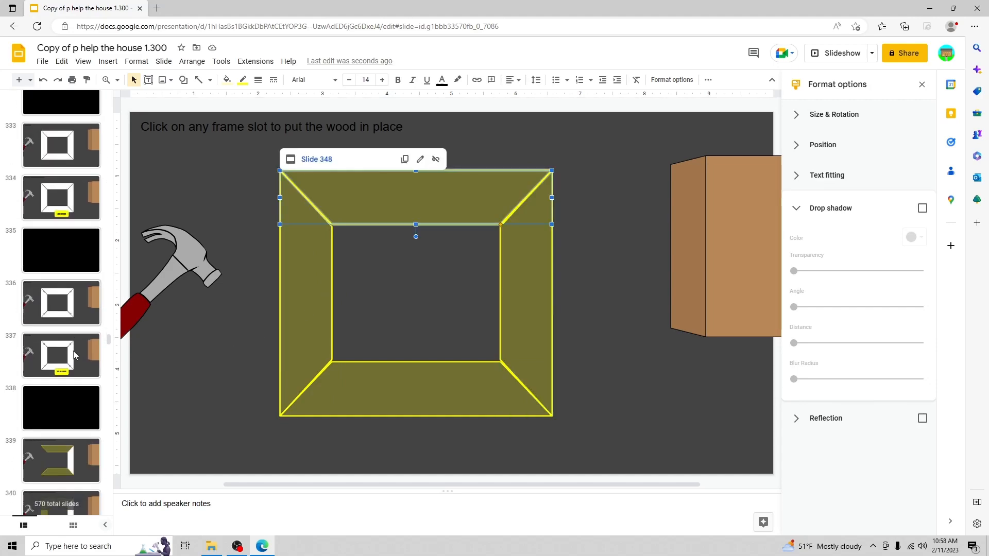
pyautogui.scroll(-10, 70, 426)
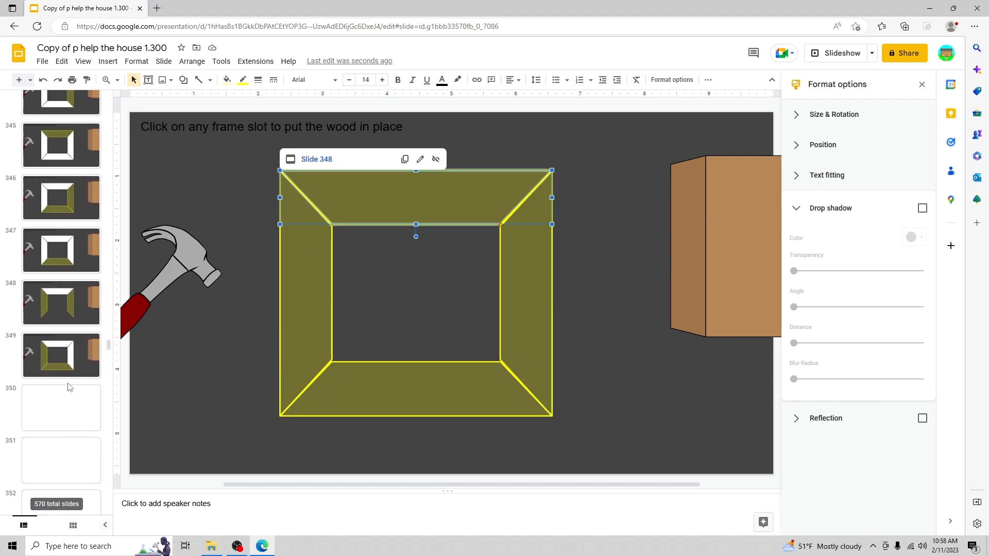
pyautogui.click(66, 290)
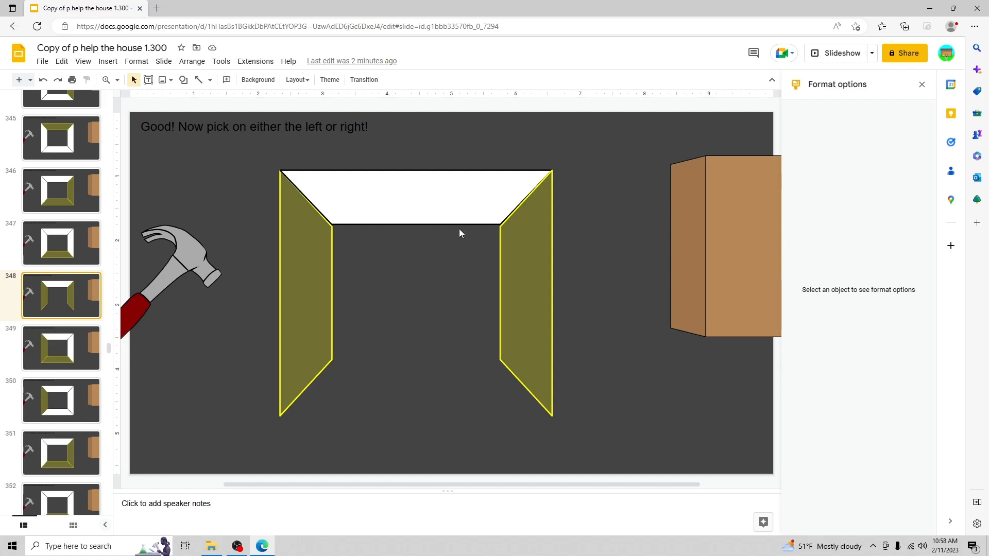
pyautogui.click(290, 284)
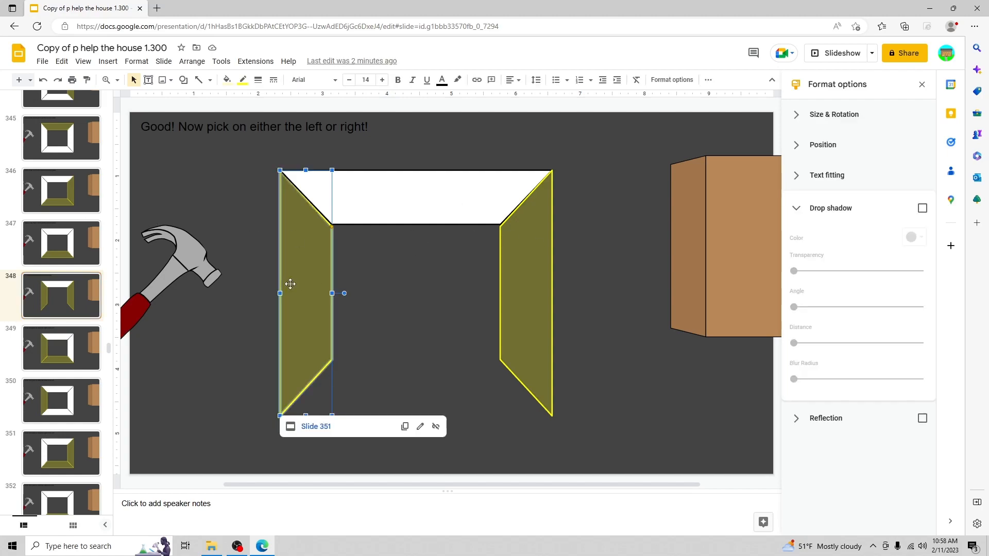
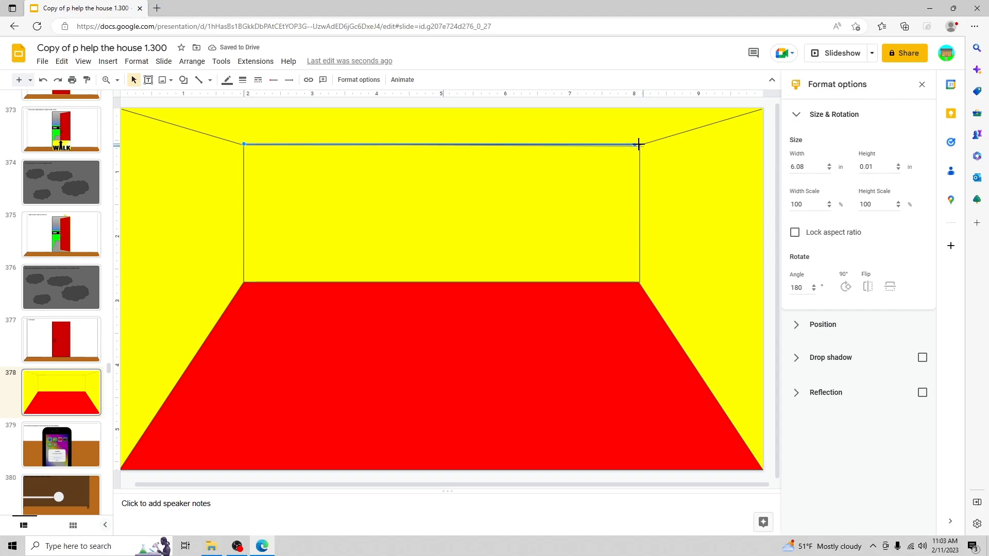
# - Extend the back wall's upper edge line on slide 378 to the right wall corner, about 6.17 in wide
pyautogui.moveTo(638, 146); pyautogui.dragTo(639, 146)
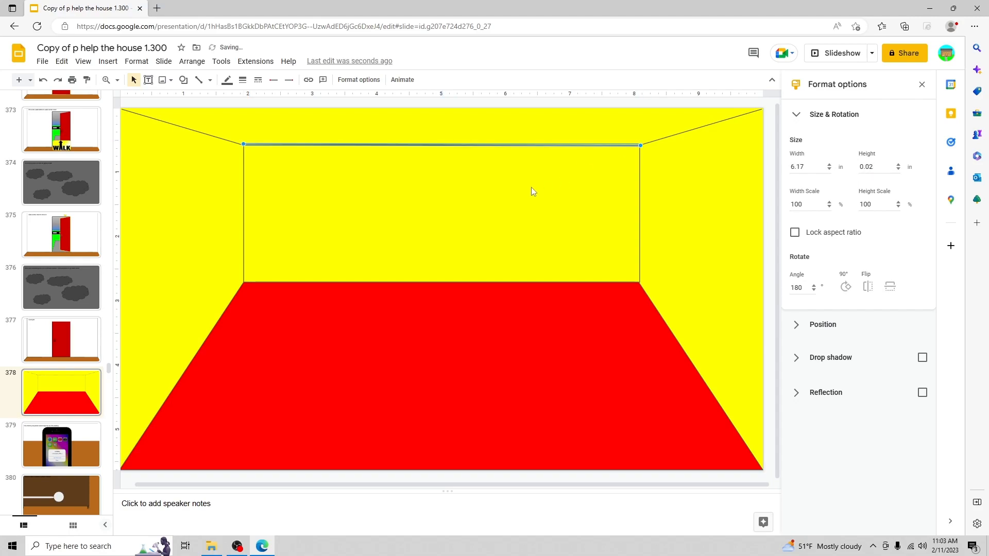
pyautogui.click(530, 187)
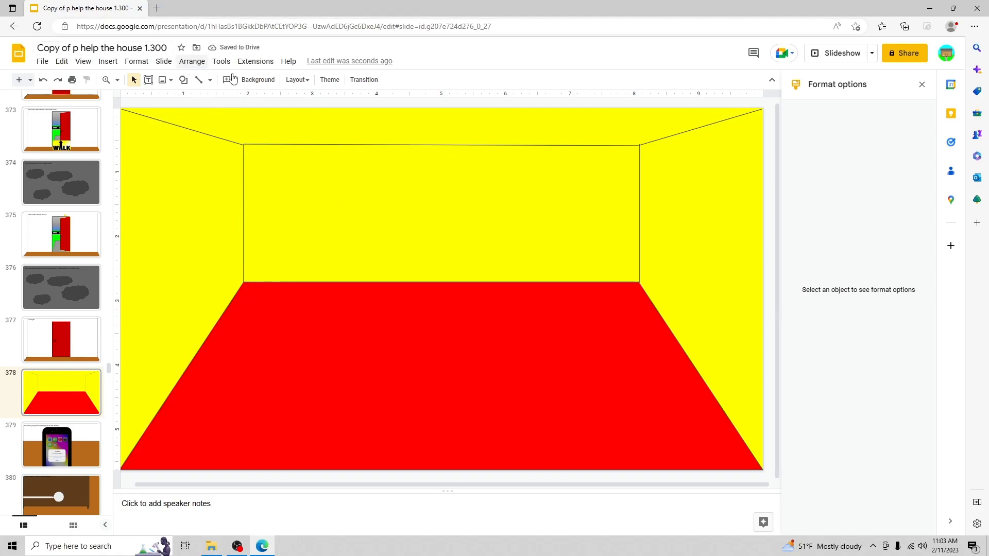
# - Trace the ceiling on slide 378 as a closed polyline through the back wall's upper corners and the slide's upper corners
pyautogui.click(210, 80)
pyautogui.click(219, 181)
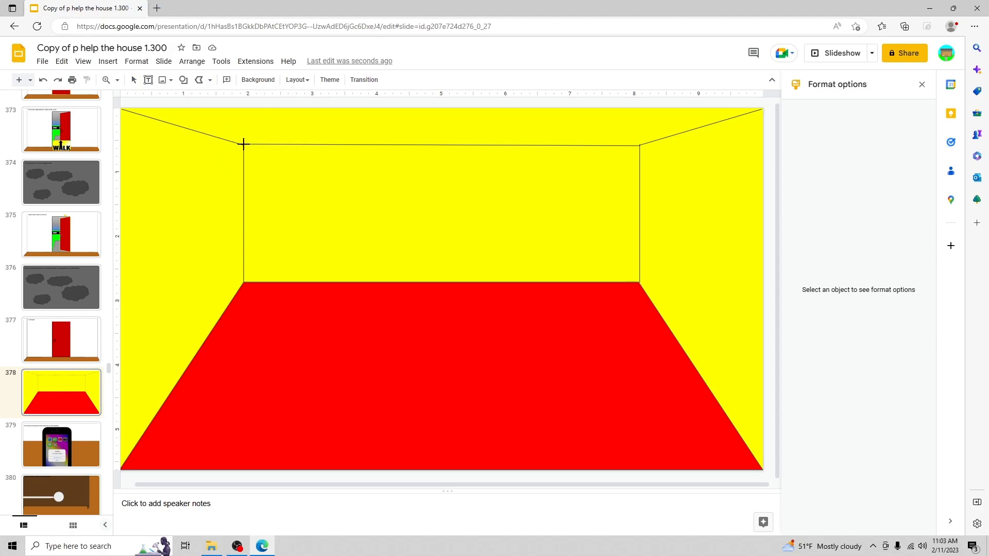
pyautogui.click(639, 145)
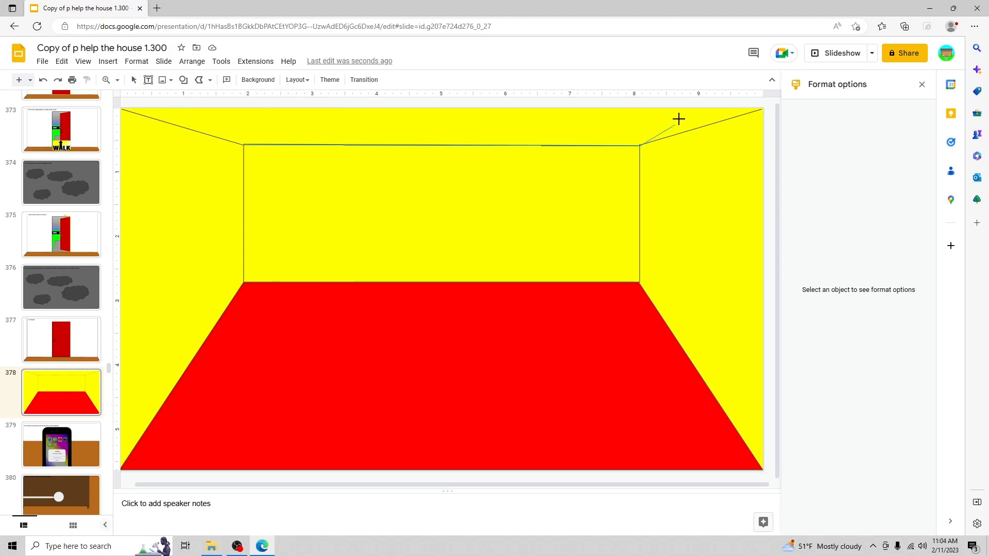
pyautogui.click(762, 109)
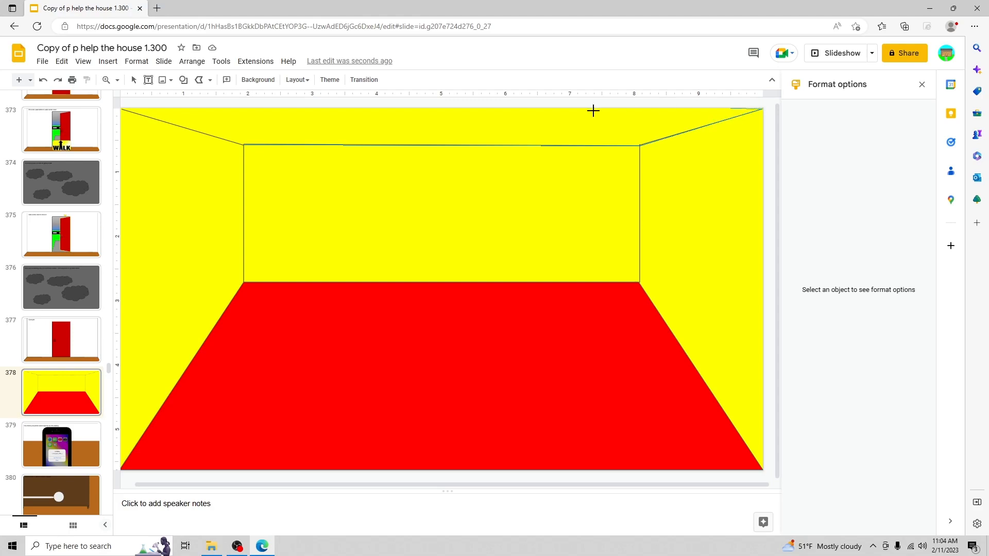
pyautogui.click(122, 109)
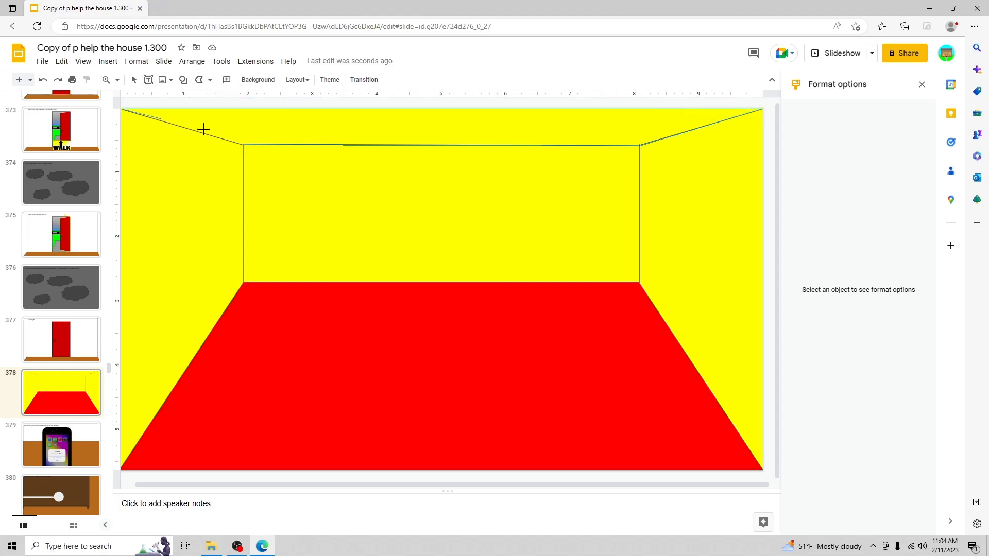
pyautogui.click(243, 144)
pyautogui.click(201, 187)
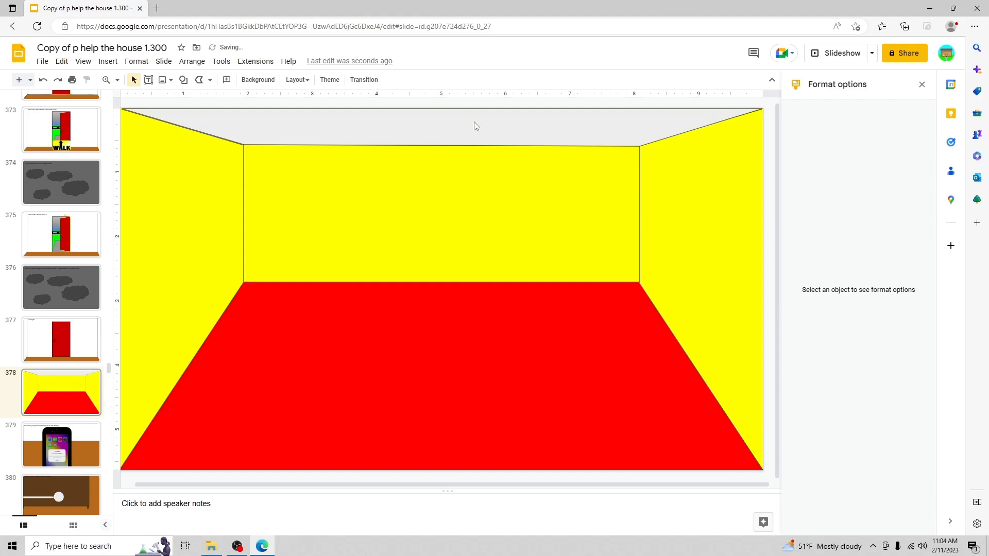
# - Delete the transparent black-outlined shape covering slide 379 and move the Low Battery popup off the phone, to its right
pyautogui.scroll(-1, 73, 381)
pyautogui.click(72, 381)
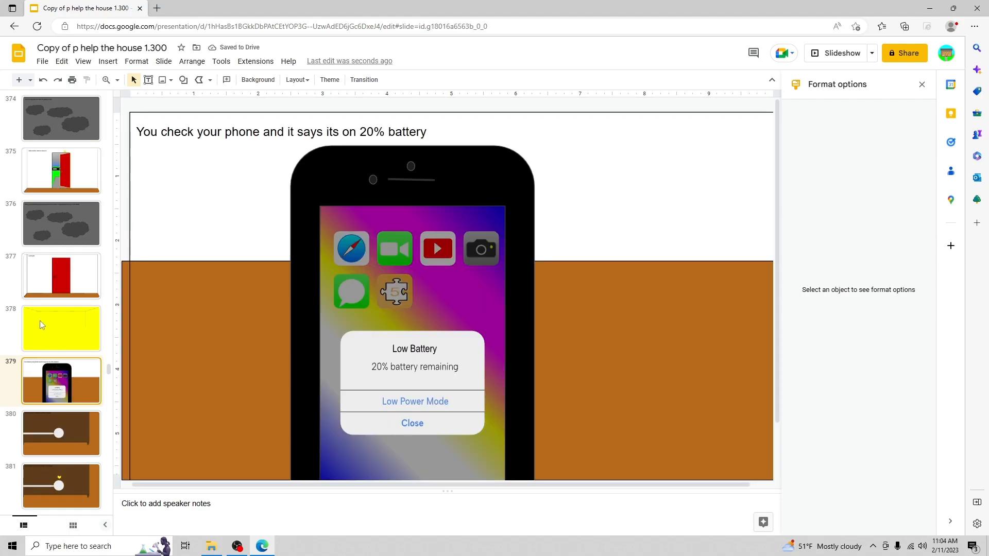
pyautogui.click(254, 333)
pyautogui.press('Delete')
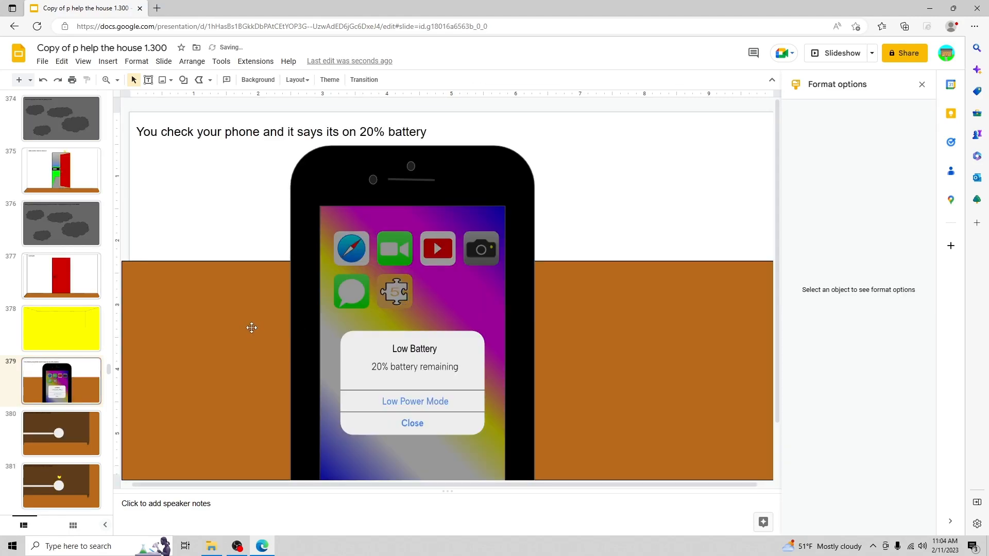
pyautogui.moveTo(403, 378); pyautogui.dragTo(639, 225)
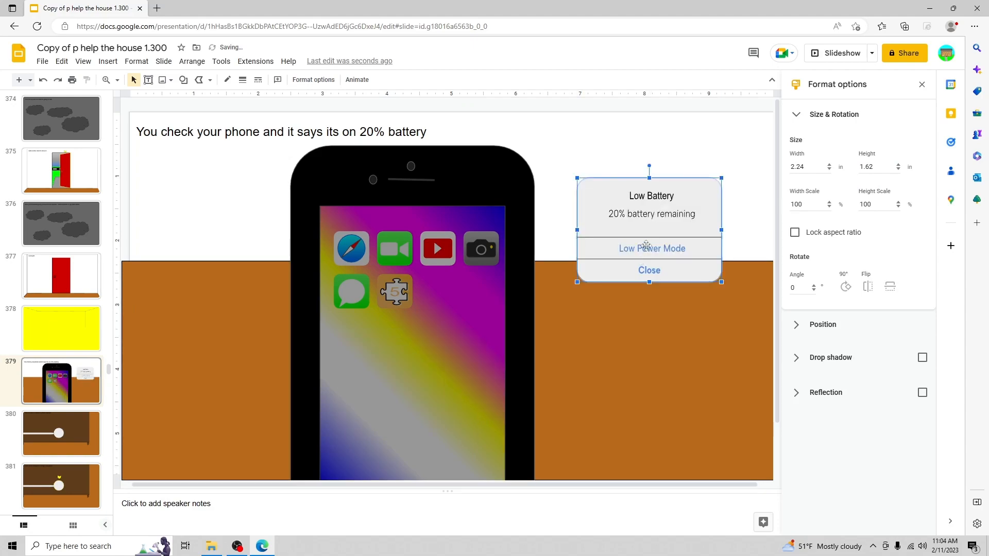
# - Examine the parts of the Low Battery popup on slide 379, including its rounded body and the Close label
pyautogui.click(647, 249)
pyautogui.click(653, 269)
pyautogui.click(658, 208)
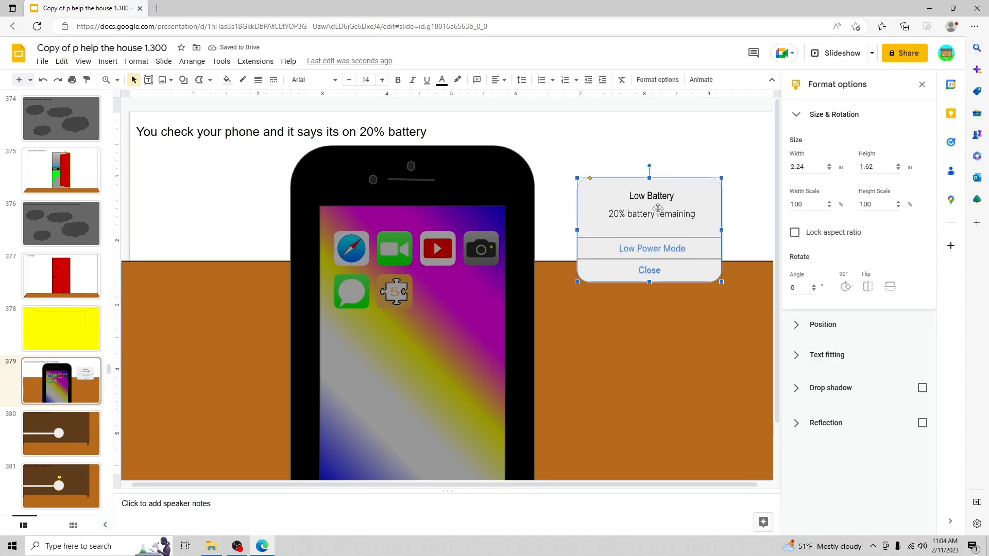
pyautogui.click(658, 164)
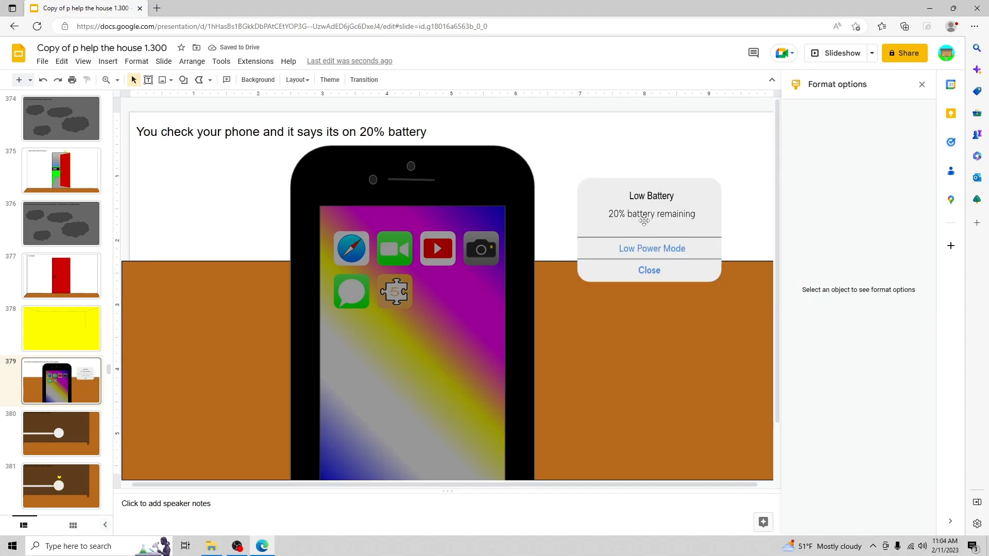
pyautogui.click(648, 277)
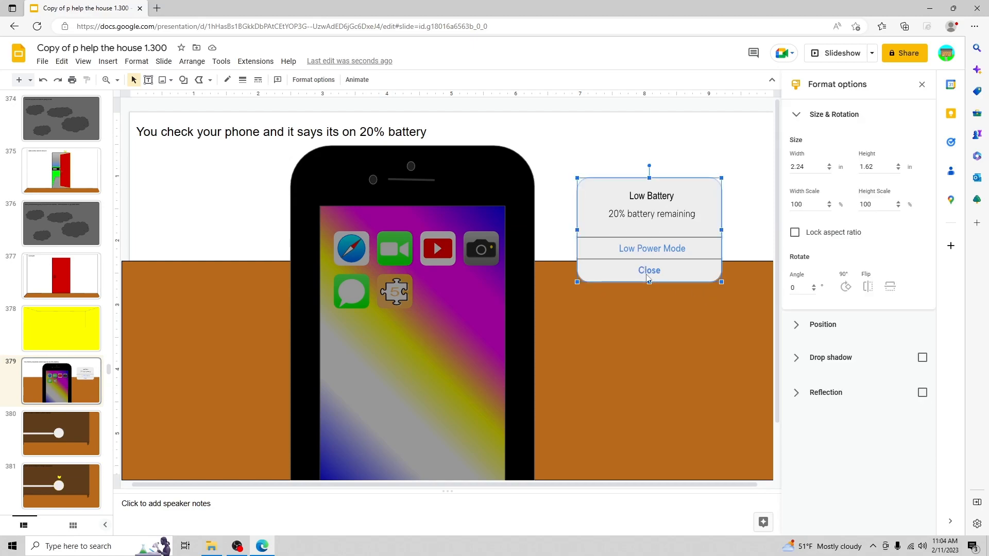
pyautogui.click(648, 277)
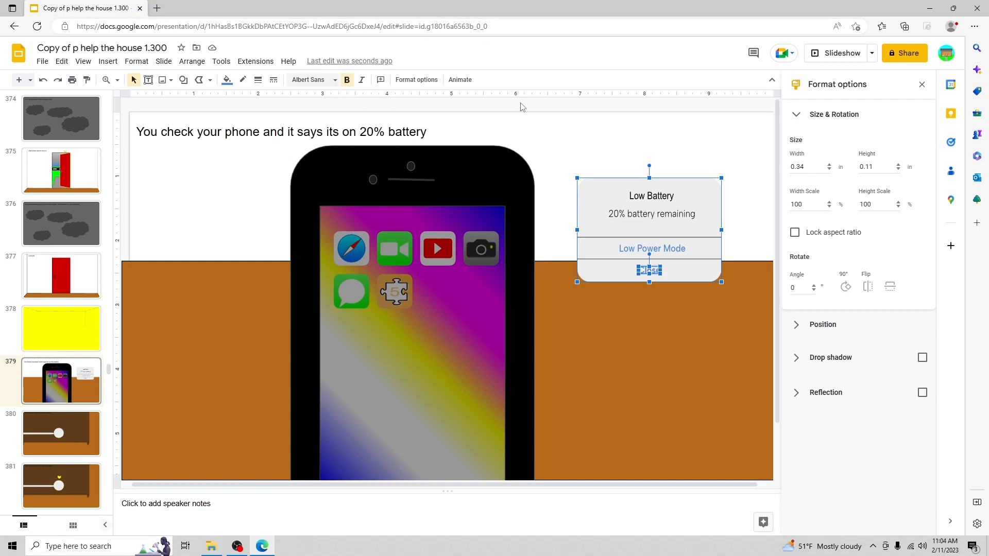
pyautogui.click(567, 122)
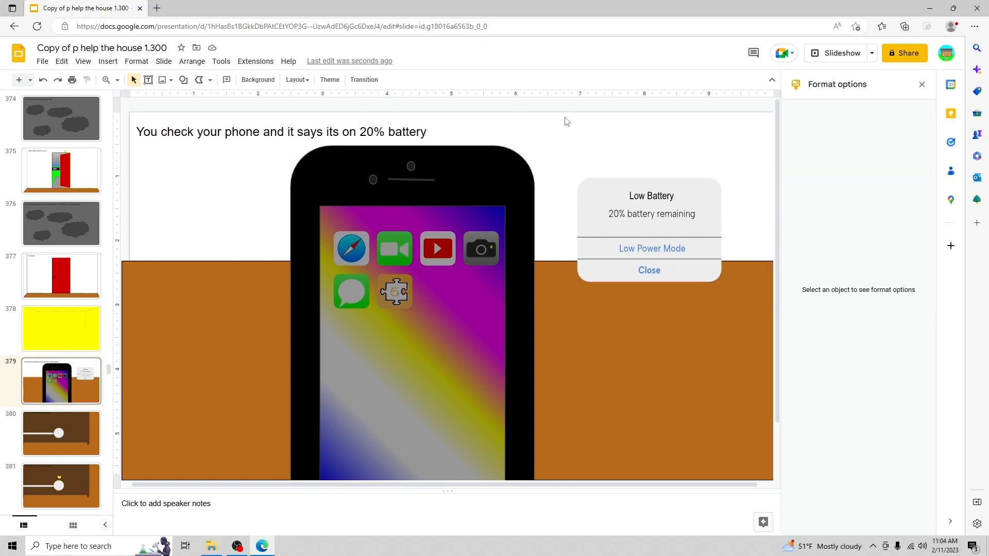
# - Delete the translucent dark overlay from the phone screen and check the compass app icon's circle
pyautogui.click(372, 420)
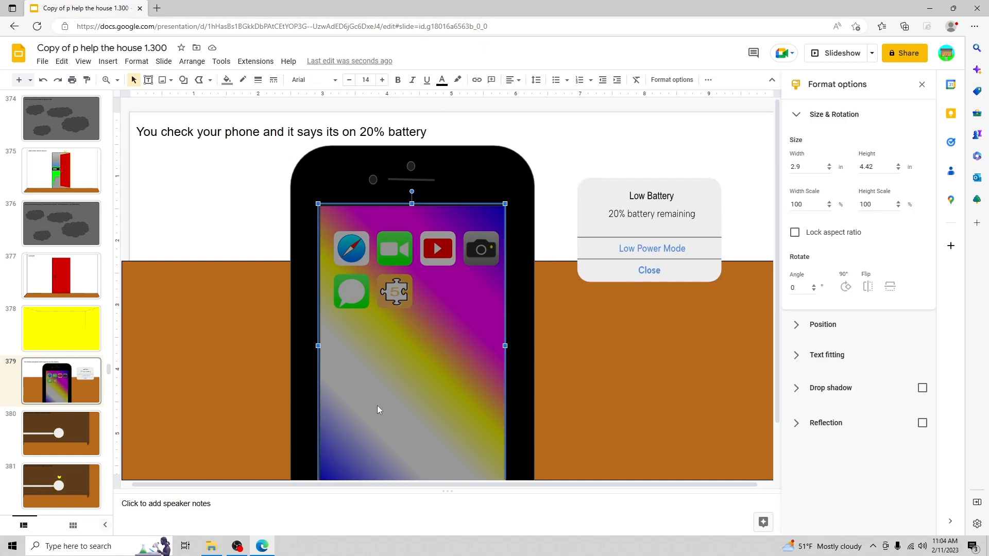
pyautogui.press('Delete')
pyautogui.click(362, 248)
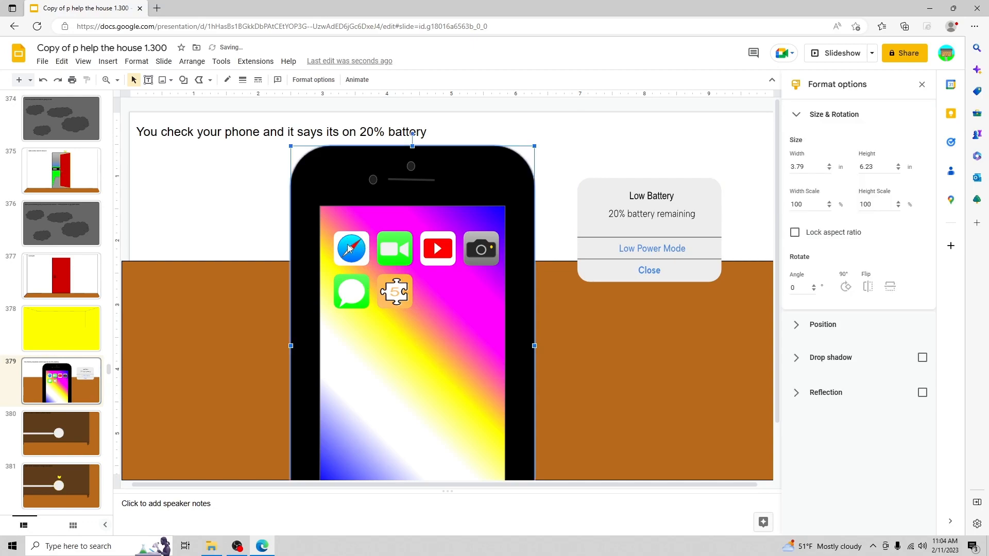
pyautogui.click(360, 248)
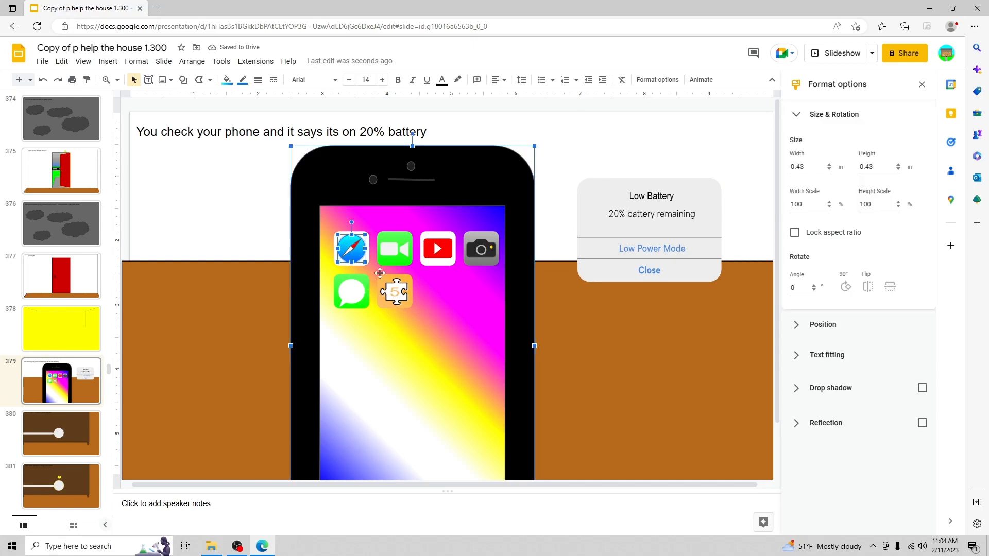
pyautogui.click(271, 206)
pyautogui.click(183, 79)
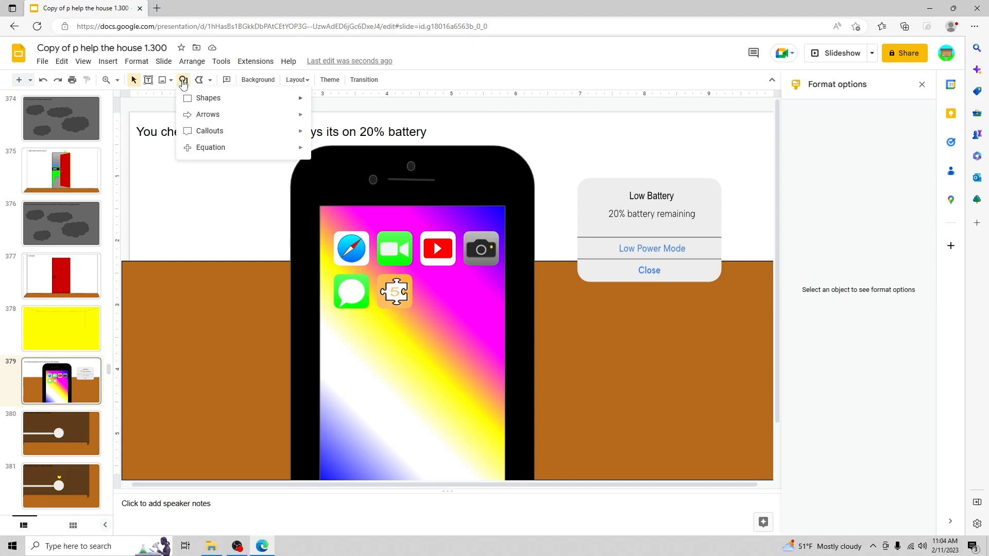
pyautogui.moveTo(214, 98)
pyautogui.click(325, 103)
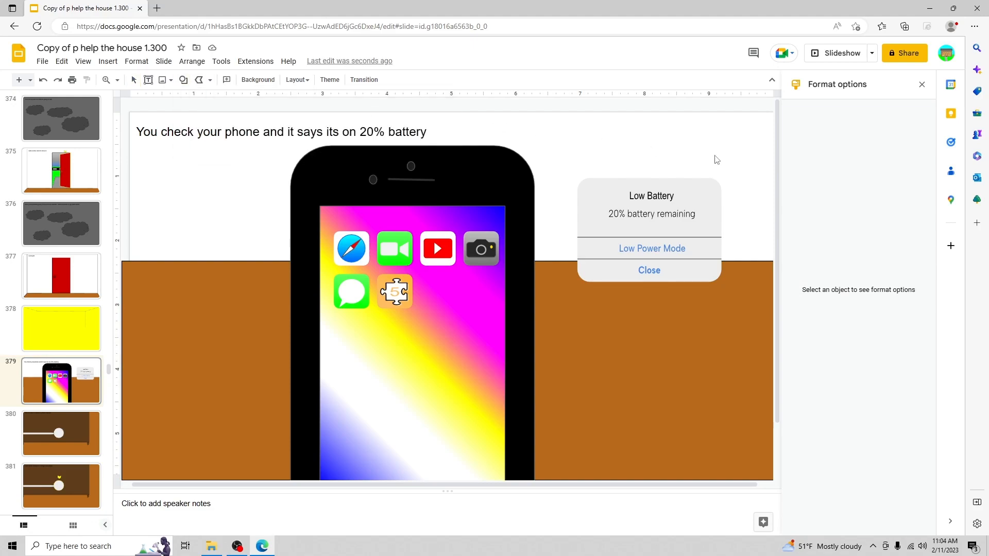
pyautogui.moveTo(632, 134); pyautogui.dragTo(582, 183)
pyautogui.press('Delete')
# - Draw a circle about 0.77 in across between the phone and the Low Battery popup and fill it dark grey
pyautogui.click(183, 80)
pyautogui.moveTo(254, 103)
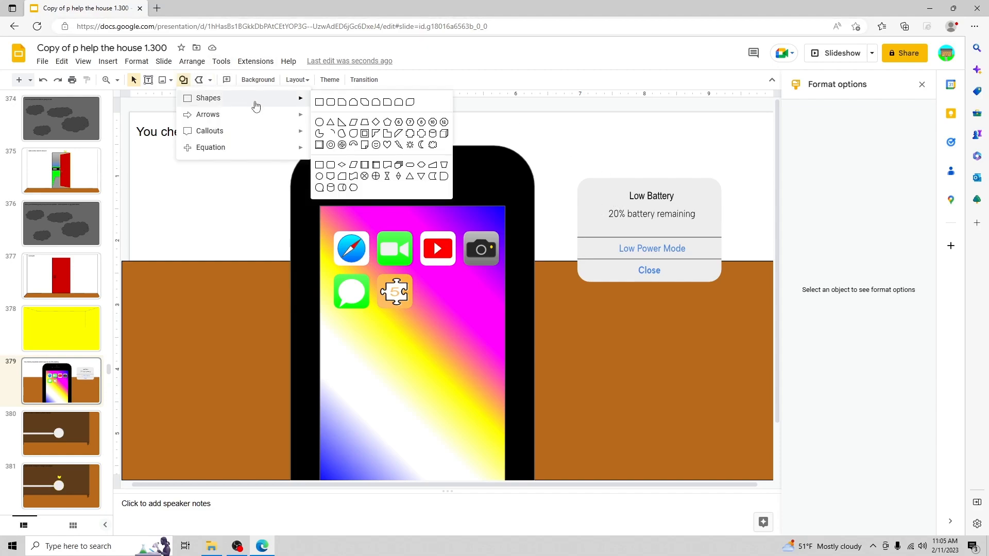
pyautogui.click(316, 121)
pyautogui.moveTo(540, 141); pyautogui.dragTo(590, 192)
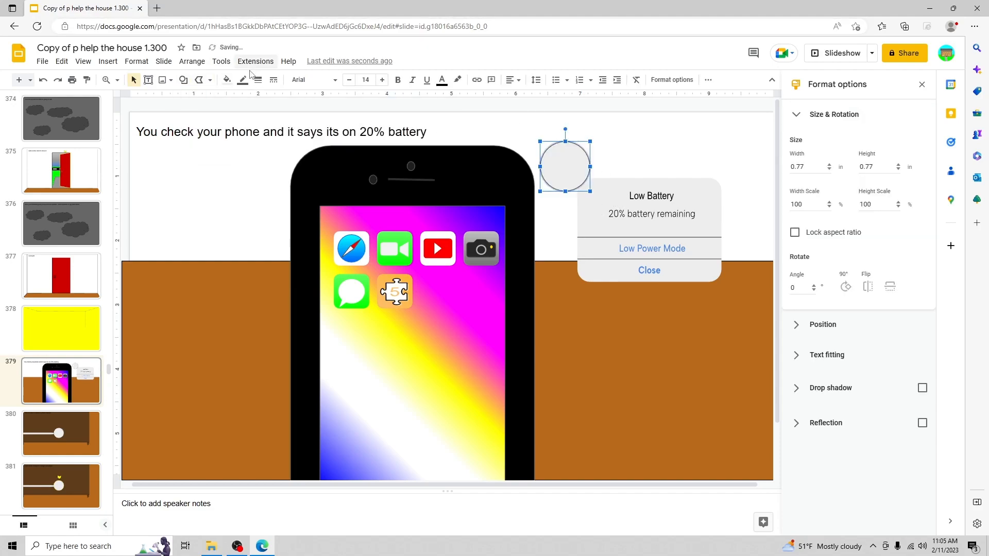
pyautogui.click(227, 80)
pyautogui.click(246, 233)
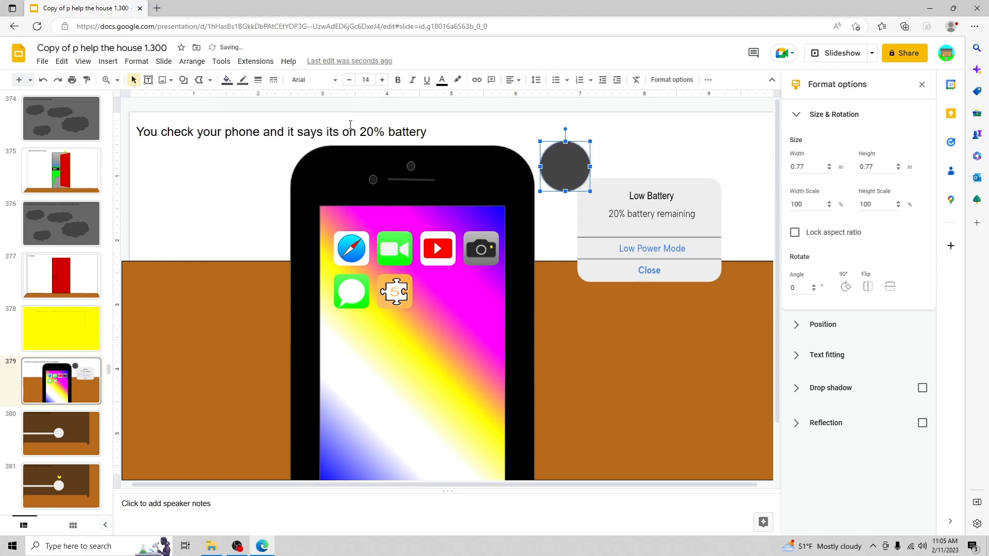
# - Change the dark grey circle's outline colour and weight and move it onto the phone screen below the app icons
pyautogui.click(243, 81)
pyautogui.click(304, 213)
pyautogui.click(259, 79)
pyautogui.click(273, 161)
pyautogui.moveTo(572, 165); pyautogui.dragTo(446, 278)
pyautogui.click(620, 162)
pyautogui.click(446, 271)
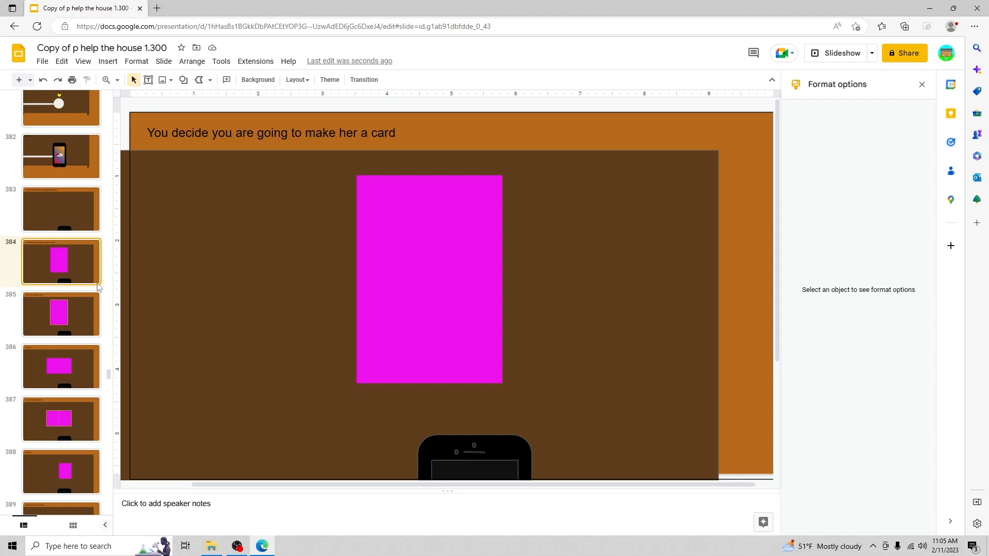
# - Check the link of the magenta paper on slide 385 and open its target, slide 386
pyautogui.click(406, 192)
pyautogui.click(68, 320)
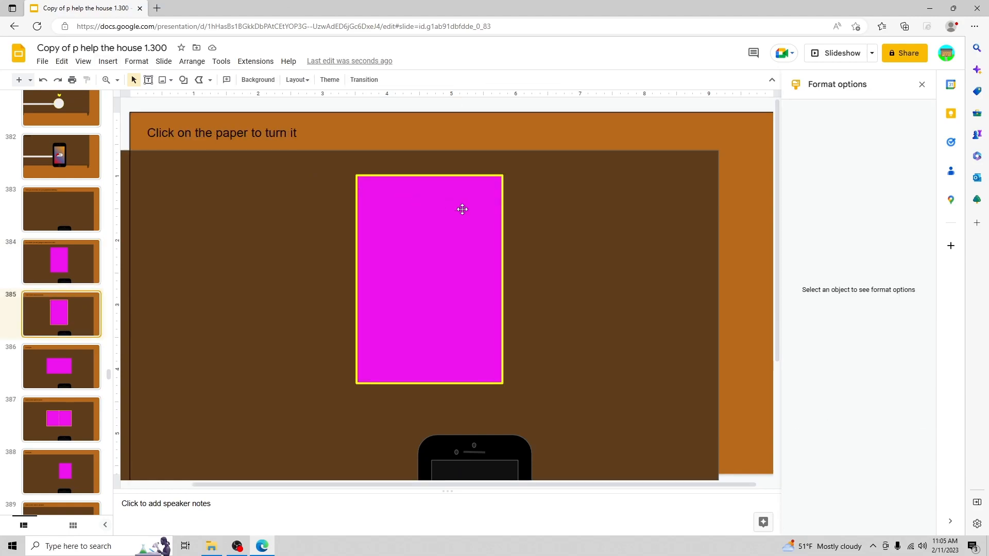
pyautogui.click(462, 209)
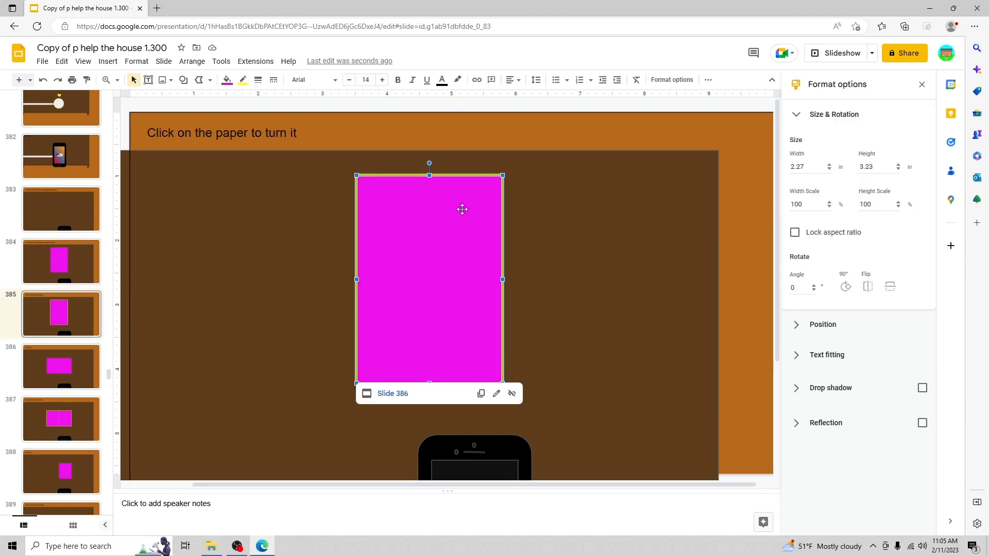
pyautogui.click(84, 364)
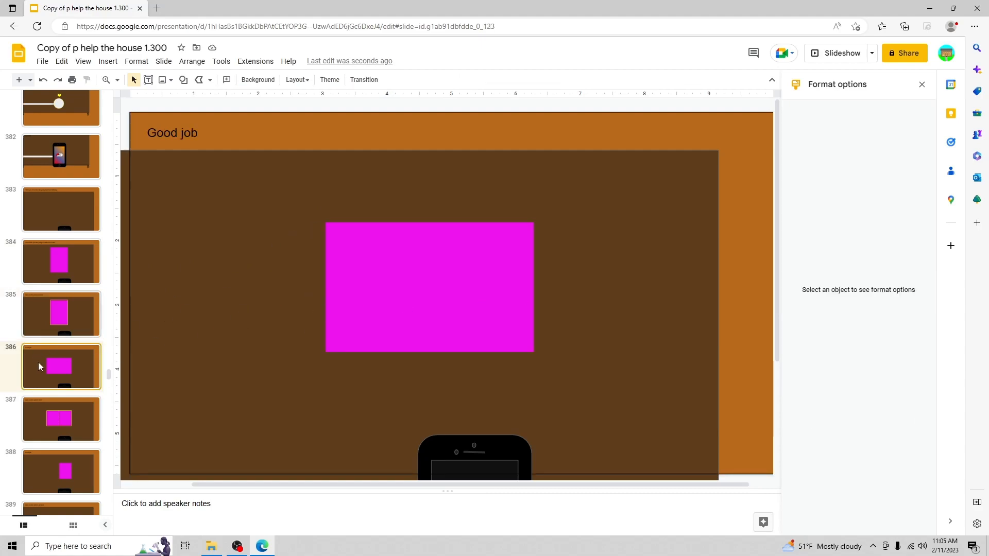
# - Check the link of the dashed fold card on slide 387 and open its target, slide 388
pyautogui.scroll(-3, 38, 362)
pyautogui.click(75, 283)
pyautogui.click(465, 285)
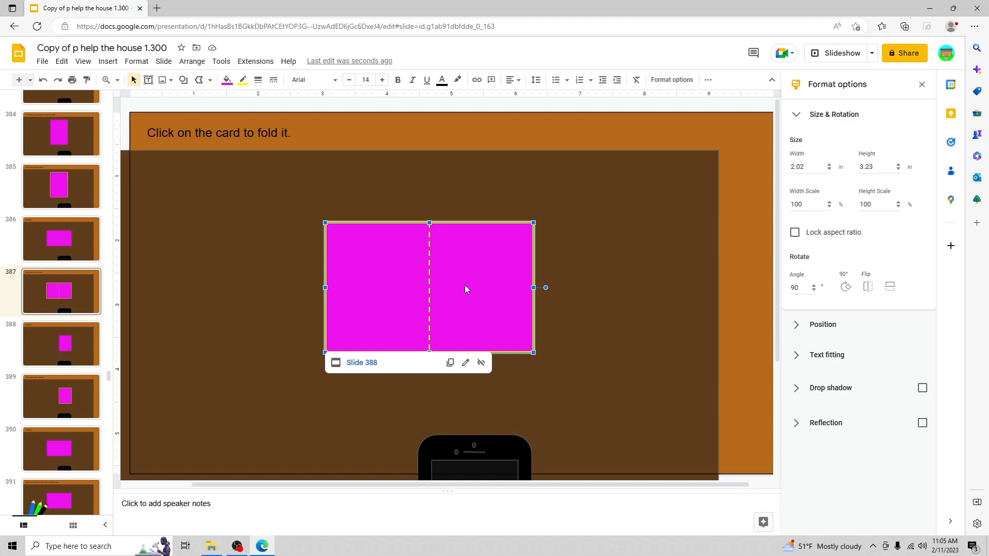
pyautogui.click(56, 343)
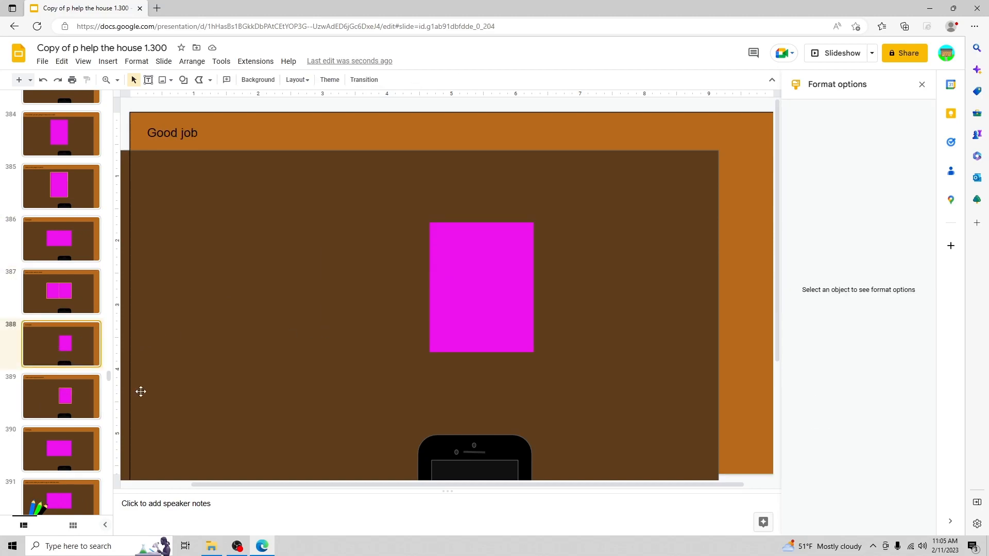
# - Check the link of the folded card on slide 389 and open its target, slide 390
pyautogui.click(65, 396)
pyautogui.click(503, 249)
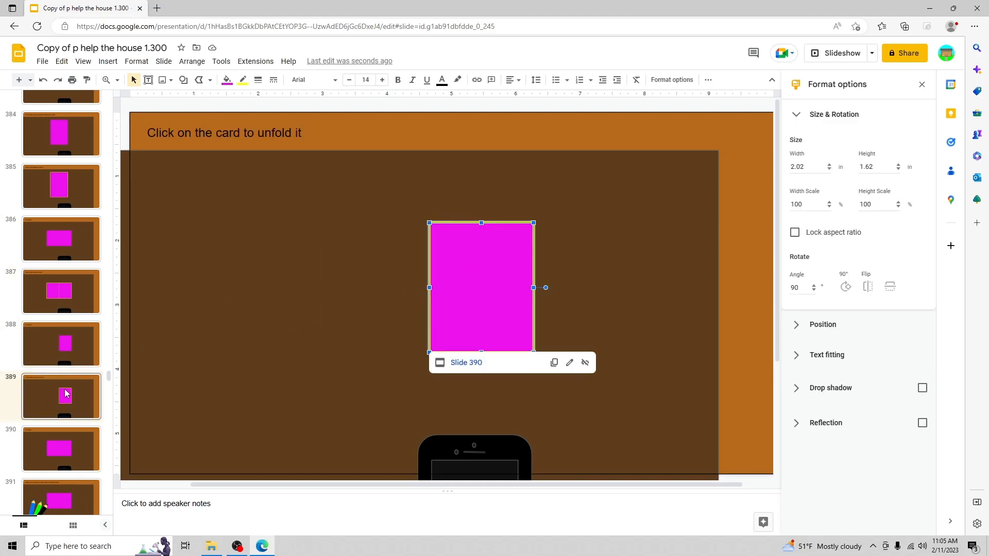
pyautogui.click(57, 429)
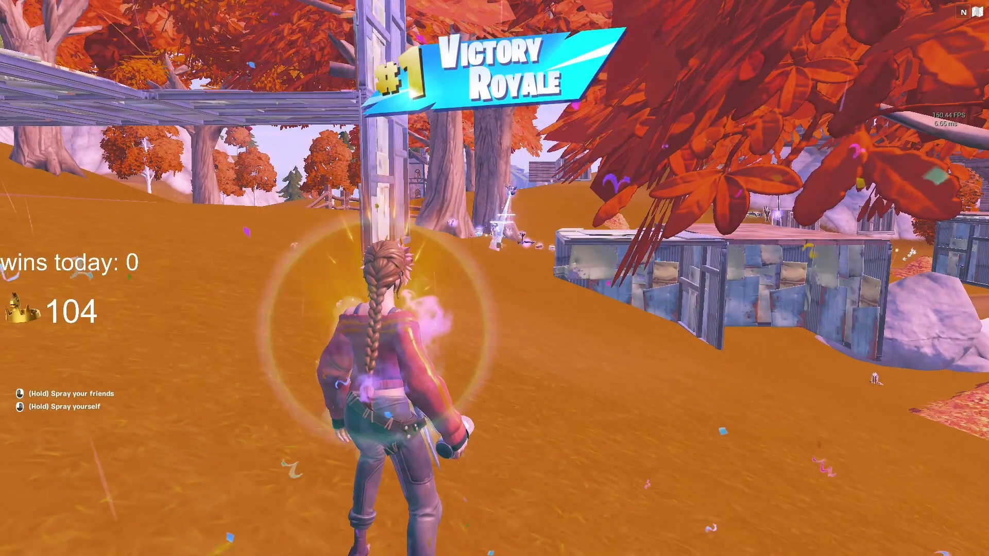
pyautogui.press('b')
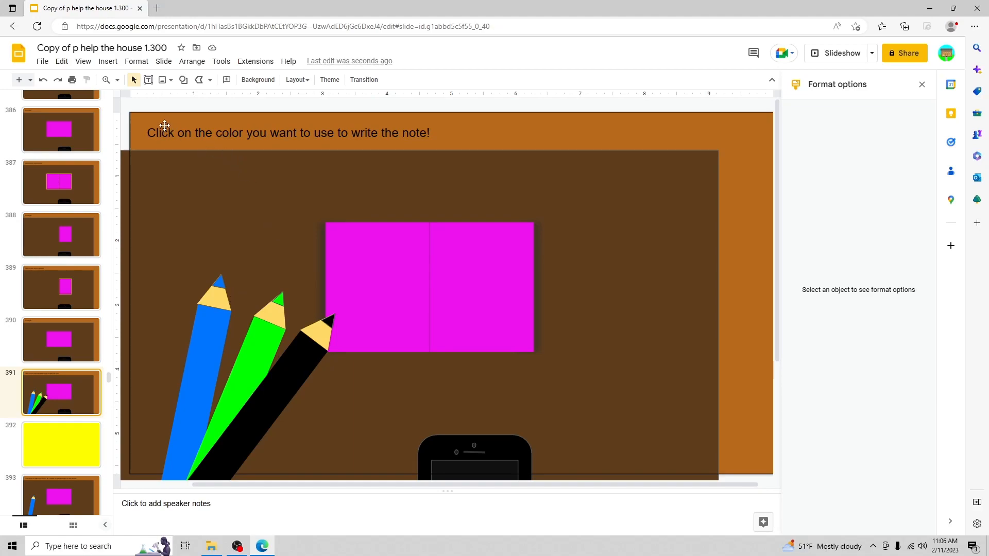
# - Examine the shapes forming the blue, green and black pencils on slide 391
pyautogui.scroll(-2, 82, 391)
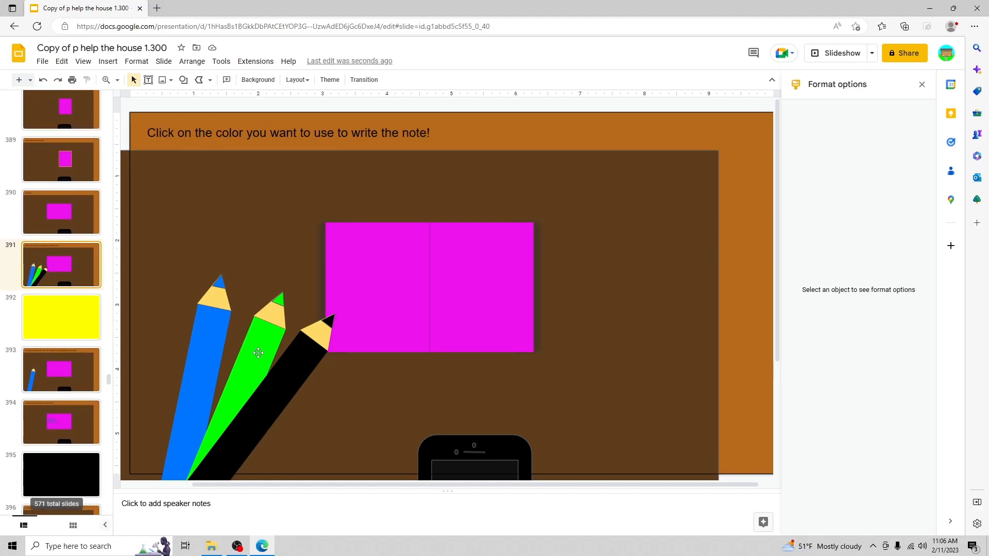
pyautogui.click(259, 353)
pyautogui.click(177, 354)
pyautogui.click(290, 366)
pyautogui.click(187, 338)
pyautogui.click(221, 343)
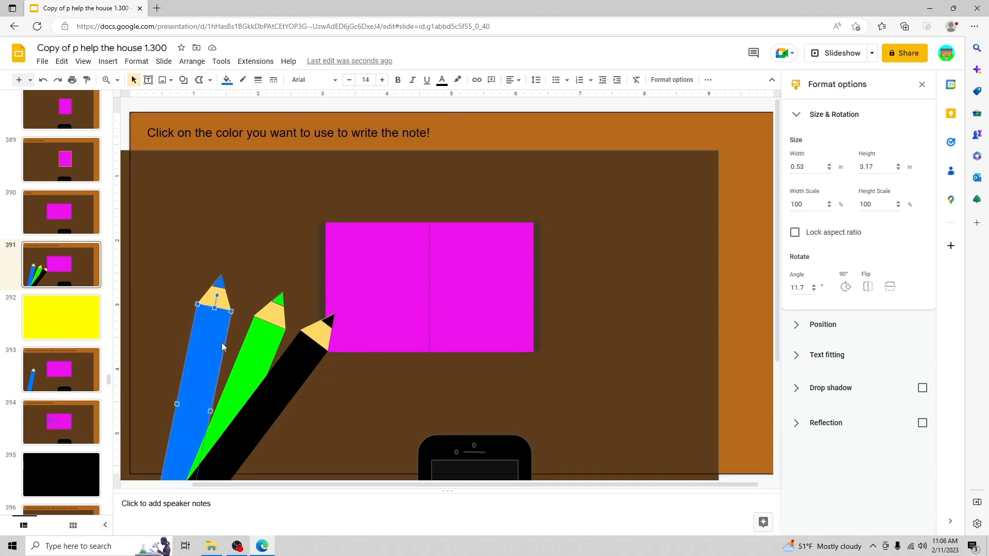
pyautogui.click(261, 347)
# - Present the green pencil slide 396, trigger its N shortcut for writing the note, and exit the slideshow
pyautogui.scroll(-3, 64, 358)
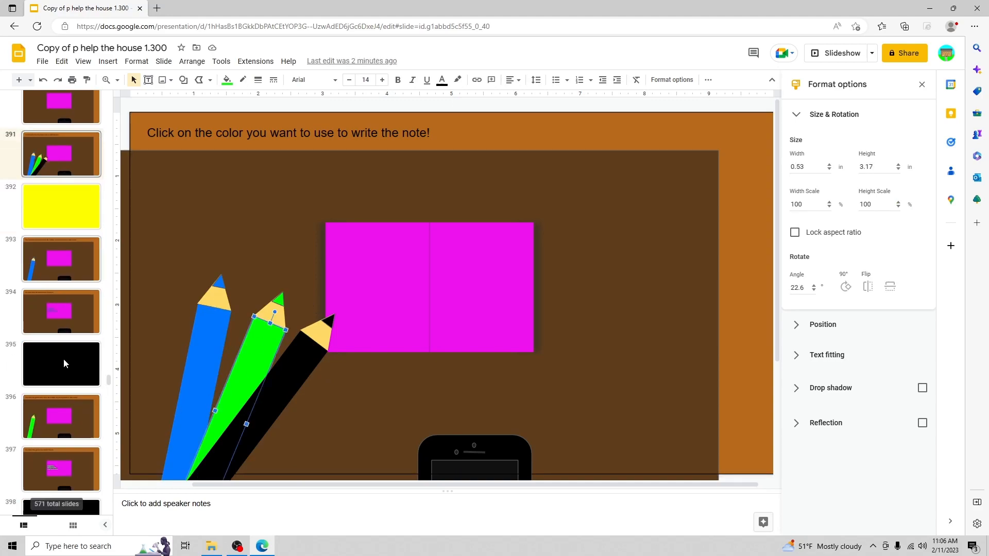
pyautogui.scroll(1, 64, 359)
pyautogui.click(65, 399)
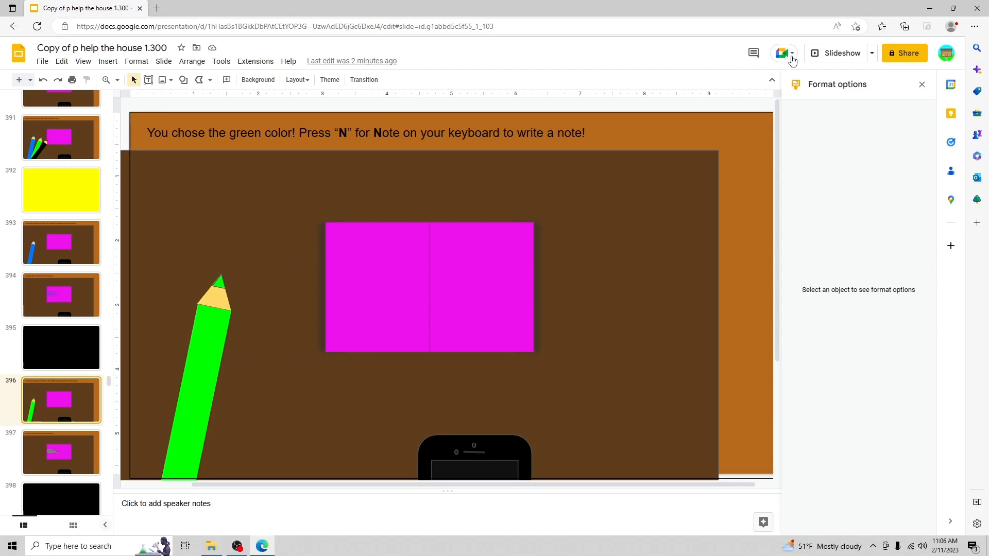
pyautogui.click(837, 53)
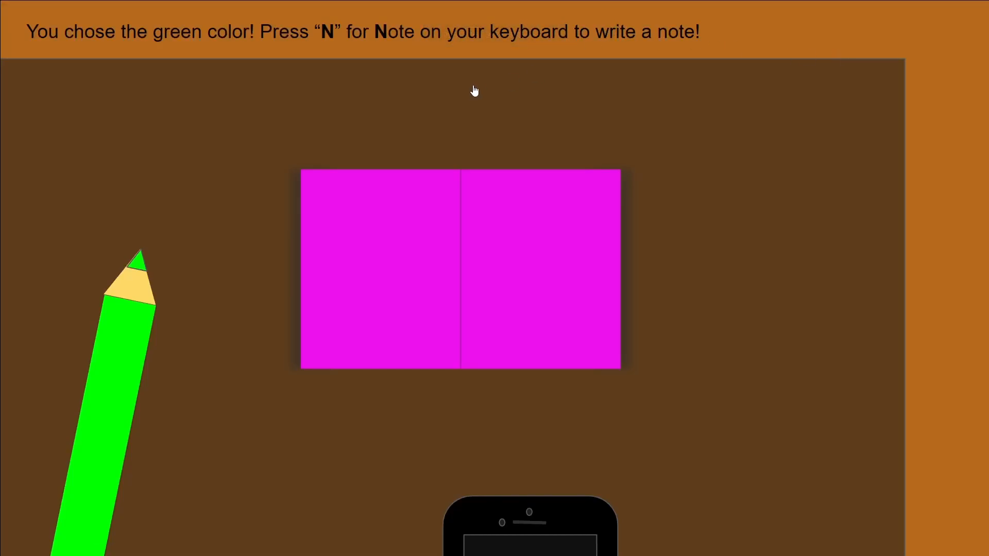
pyautogui.press('n')
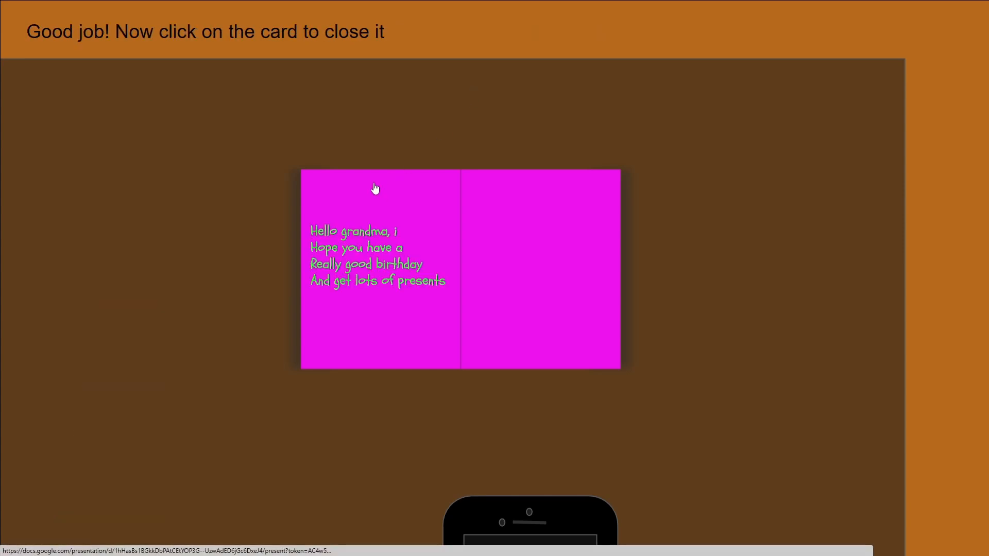
pyautogui.press('Escape')
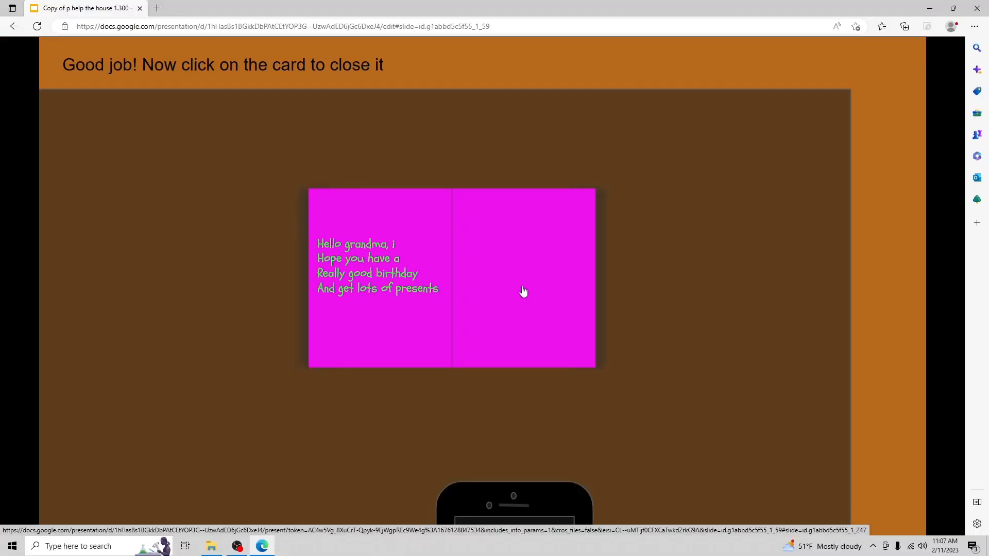
pyautogui.press('Escape')
# - Check the link of the green note text on slide 397 and open its target, slide 402
pyautogui.click(455, 307)
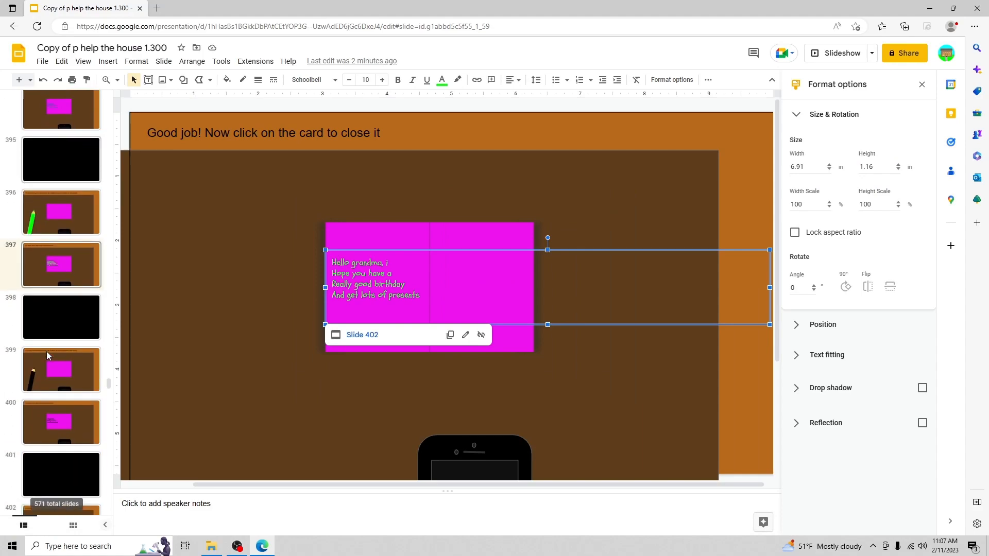
pyautogui.scroll(-1, 55, 403)
pyautogui.click(60, 442)
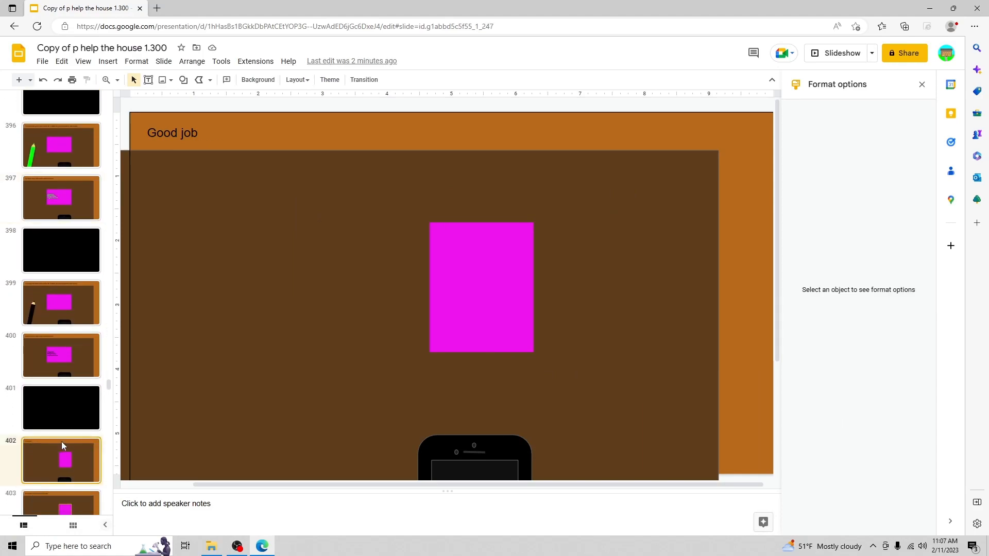
# - View the black pencil version on slides 399 and 400 and inspect the black note text and card
pyautogui.click(71, 305)
pyautogui.click(71, 356)
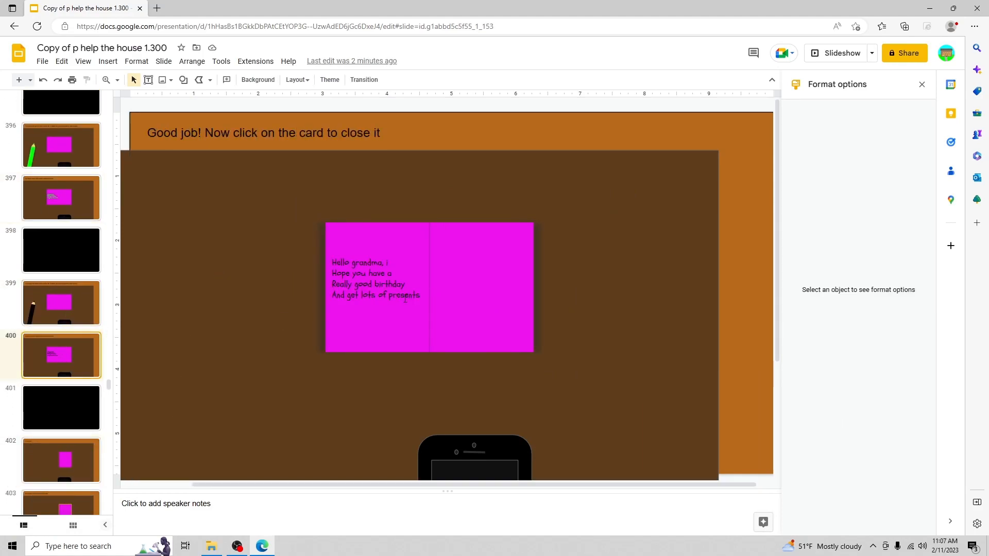
pyautogui.click(405, 298)
pyautogui.click(457, 236)
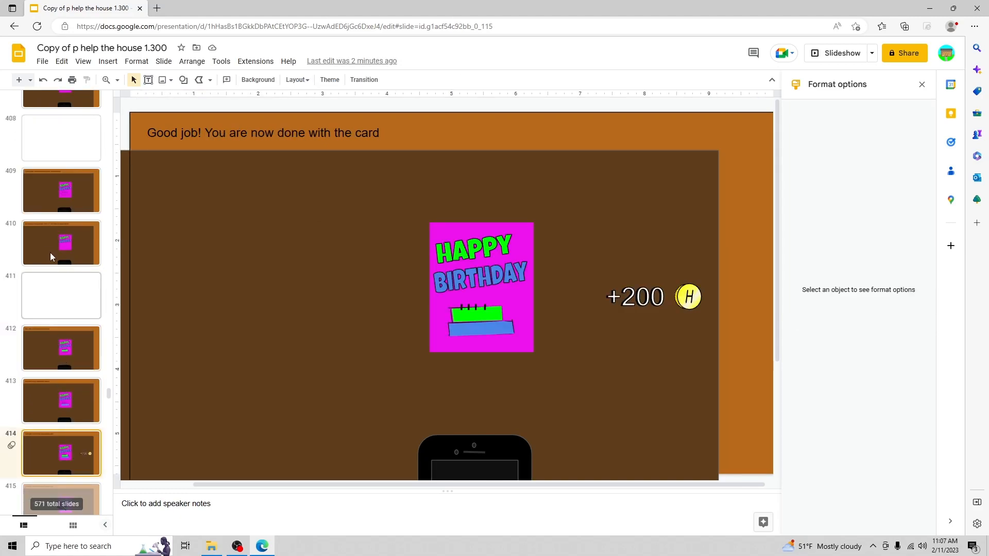
# - View the birthday card slides 410 and 409 and check the link of the cake's lower tier on slide 409
pyautogui.click(49, 250)
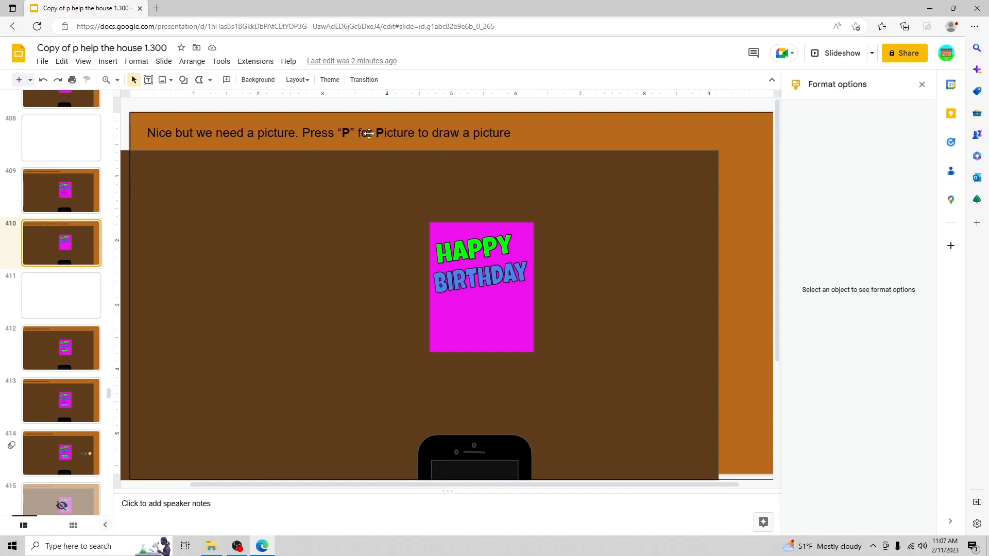
pyautogui.click(78, 186)
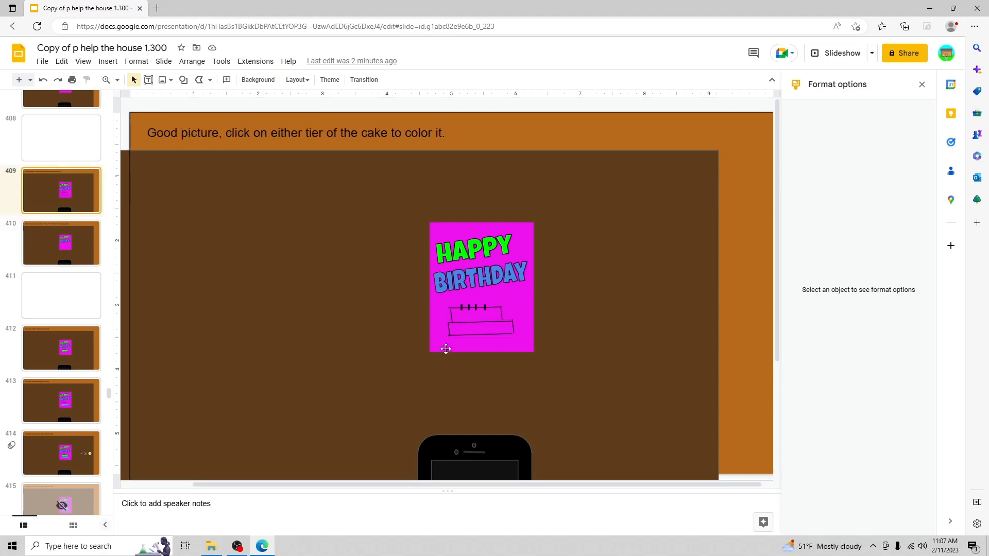
pyautogui.click(475, 321)
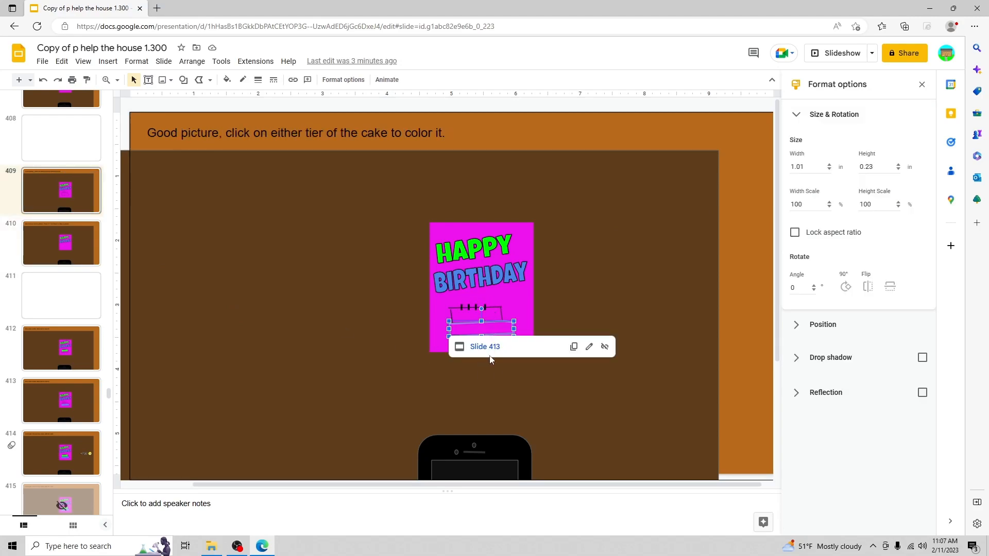
pyautogui.scroll(3, 36, 177)
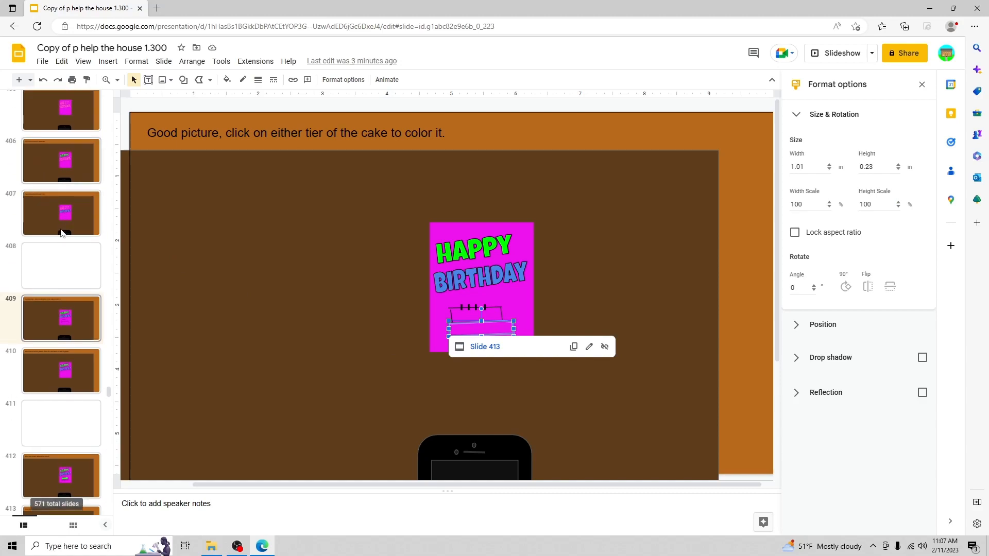
# - View the cake tier coloring slides 413 and 412 and the finished card slide 414
pyautogui.scroll(-4, 60, 233)
pyautogui.click(61, 337)
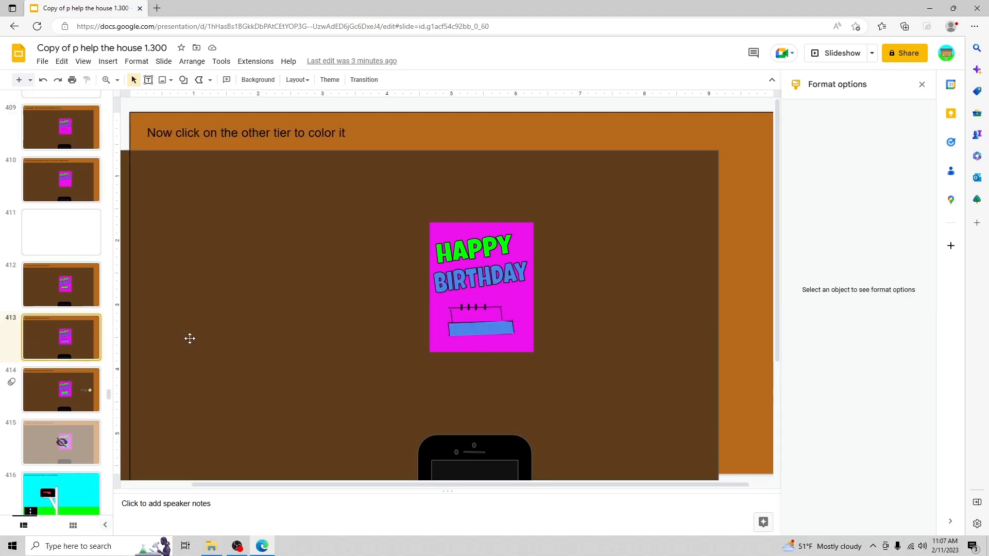
pyautogui.click(60, 286)
pyautogui.click(46, 329)
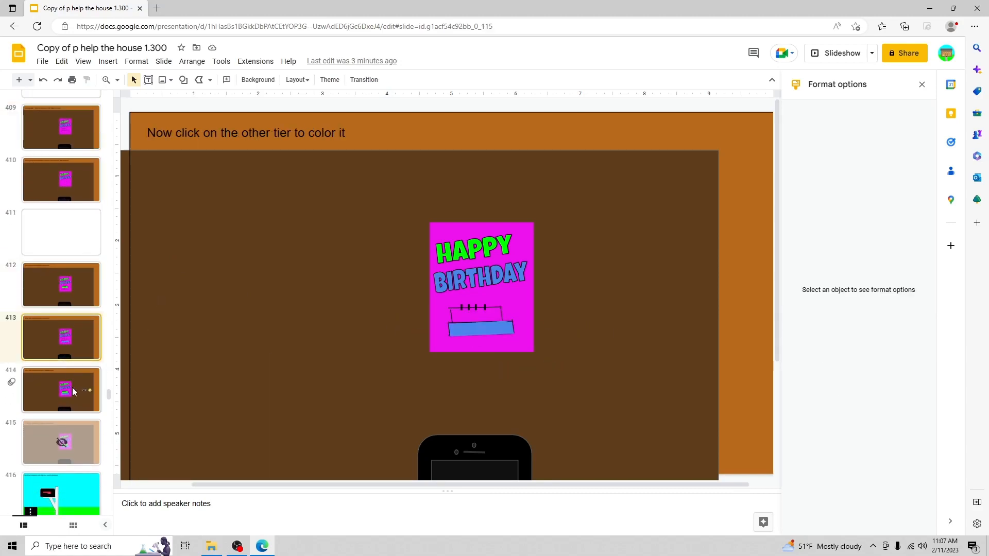
pyautogui.click(73, 389)
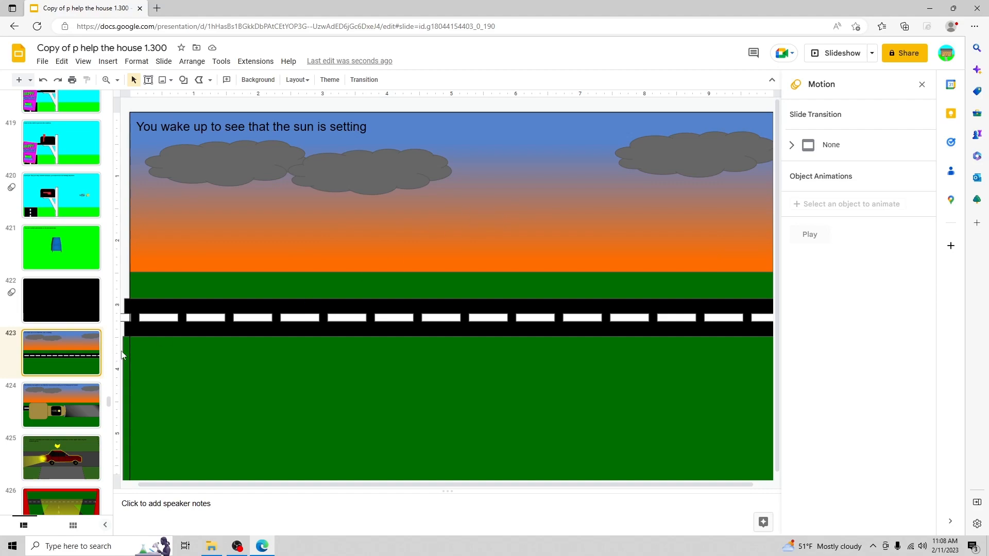
# - View slide 424 after the sunset scene, the bedroom slide 431, and the black slide 432
pyautogui.click(88, 398)
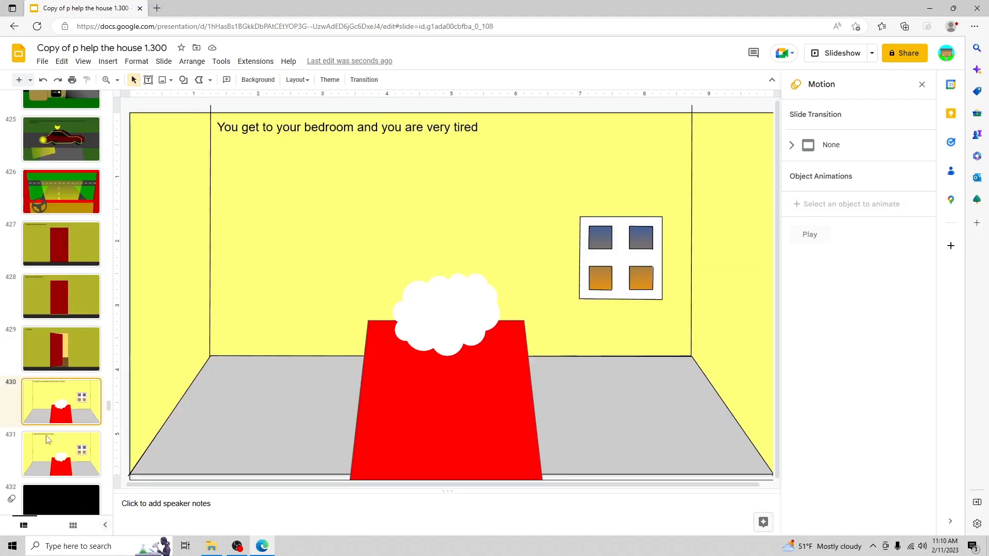
pyautogui.click(47, 439)
pyautogui.scroll(-4, 58, 426)
pyautogui.click(75, 320)
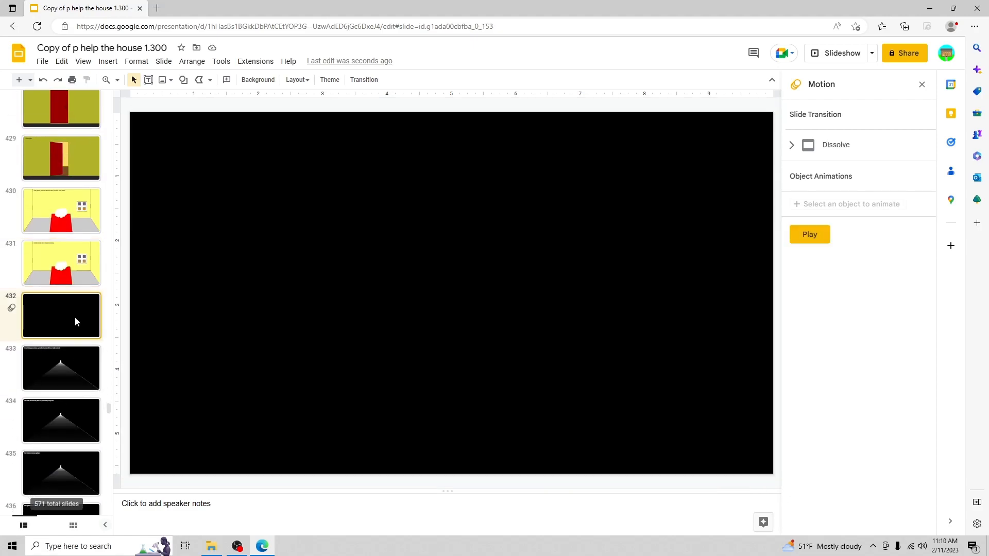
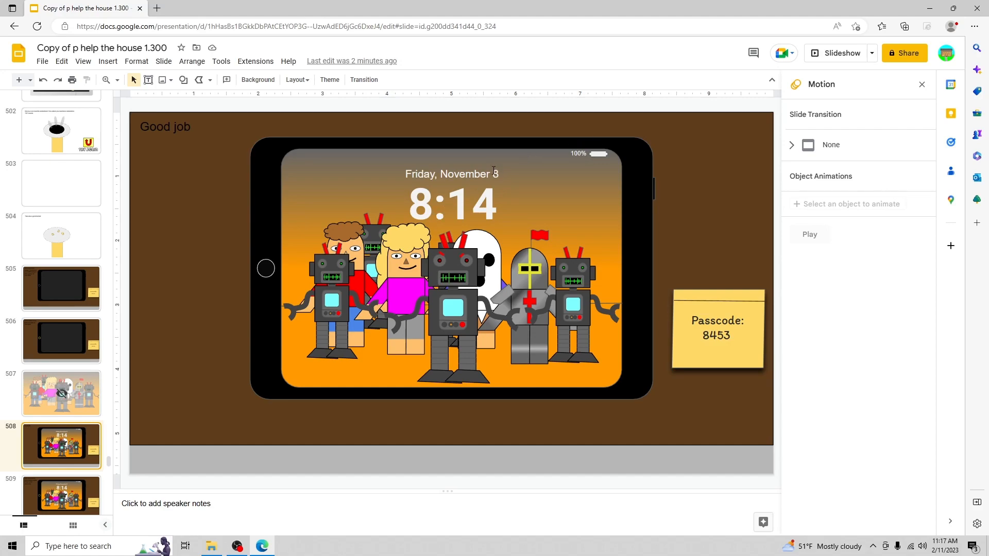
# - Inspect the tablet lock screen on slide 508, then view the home button slide 509 and the keypad slide 510
pyautogui.click(452, 197)
pyautogui.click(127, 222)
pyautogui.scroll(-5, 74, 232)
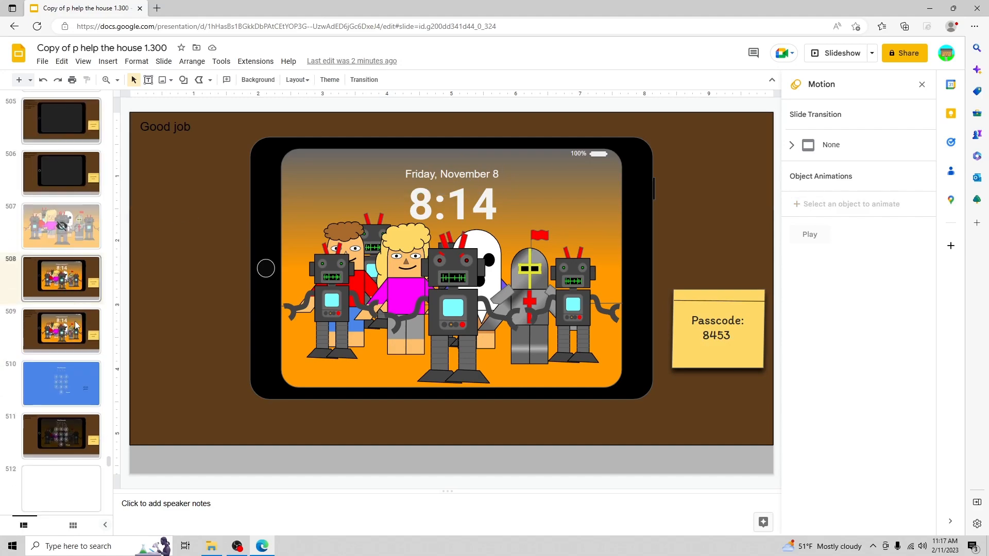
pyautogui.press('Down')
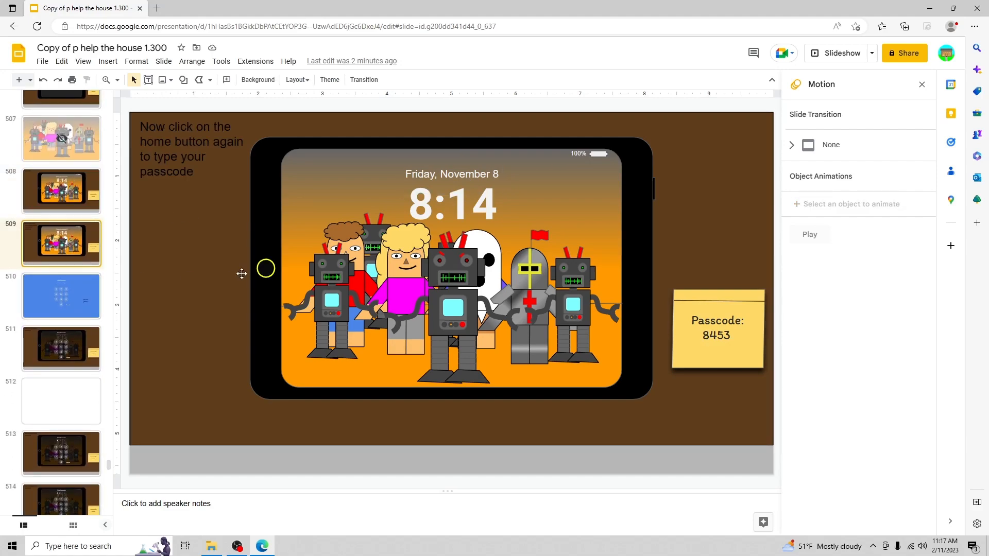
pyautogui.click(72, 299)
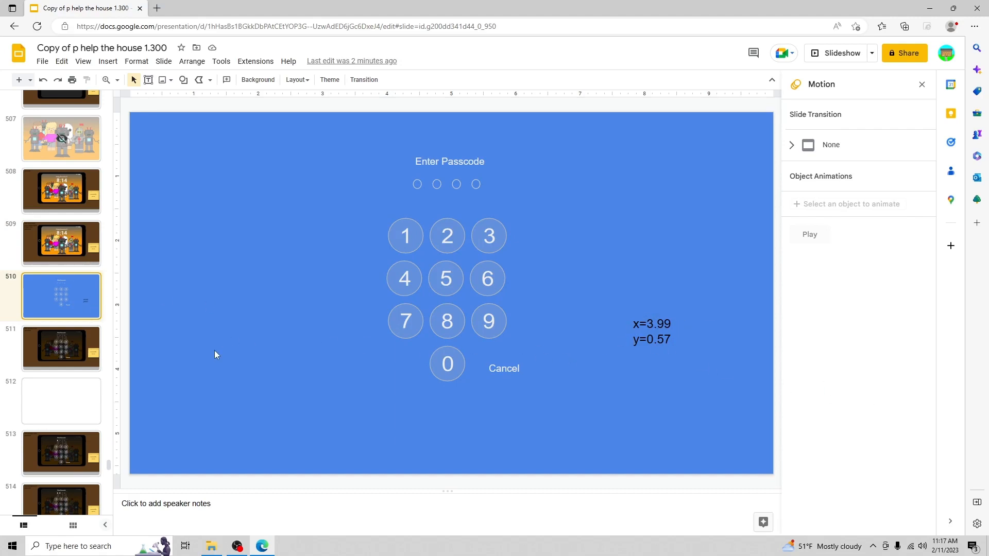
pyautogui.press('Down')
# - Check the links of the dark screen overlay and the 5, 2 and 1 keys on slide 511
pyautogui.click(469, 272)
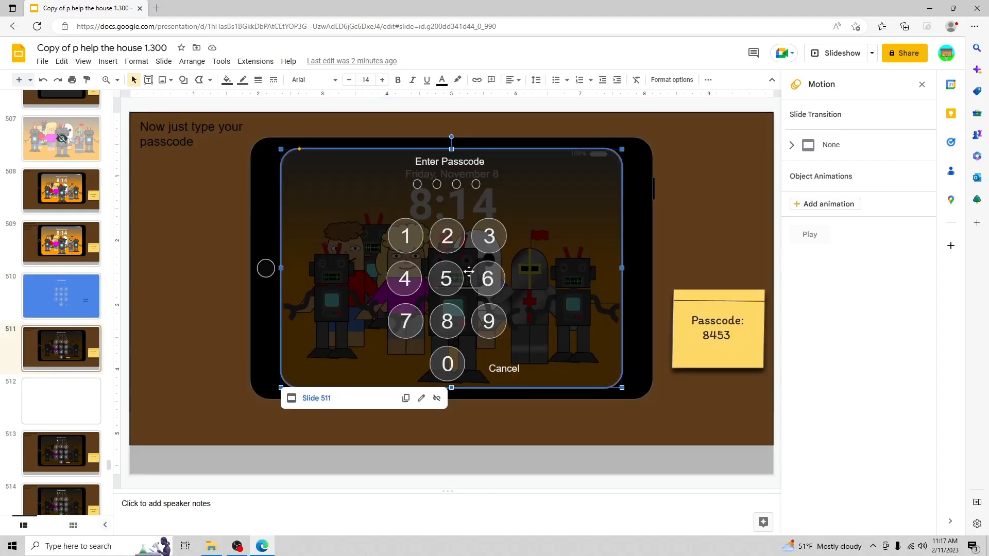
pyautogui.click(438, 281)
pyautogui.click(453, 244)
pyautogui.click(412, 244)
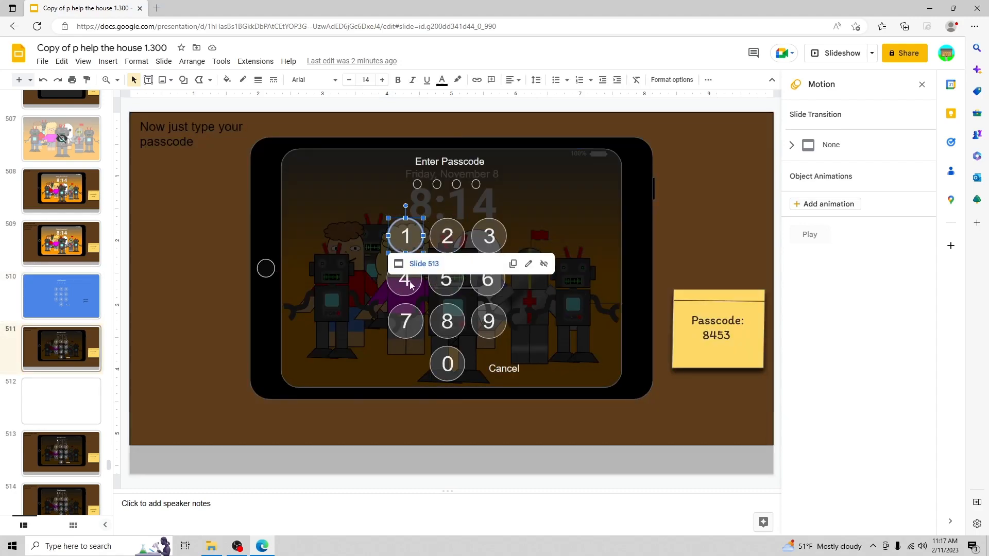
# - Inspect the 2 key on the blue keypad slide 510 and return to slide 511
pyautogui.click(95, 299)
pyautogui.click(453, 233)
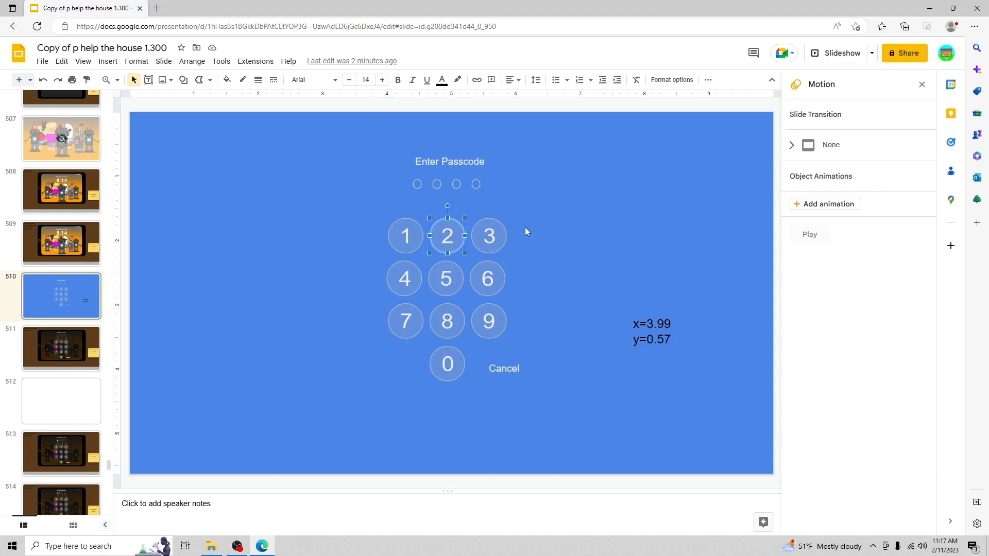
pyautogui.click(543, 235)
pyautogui.press('Down')
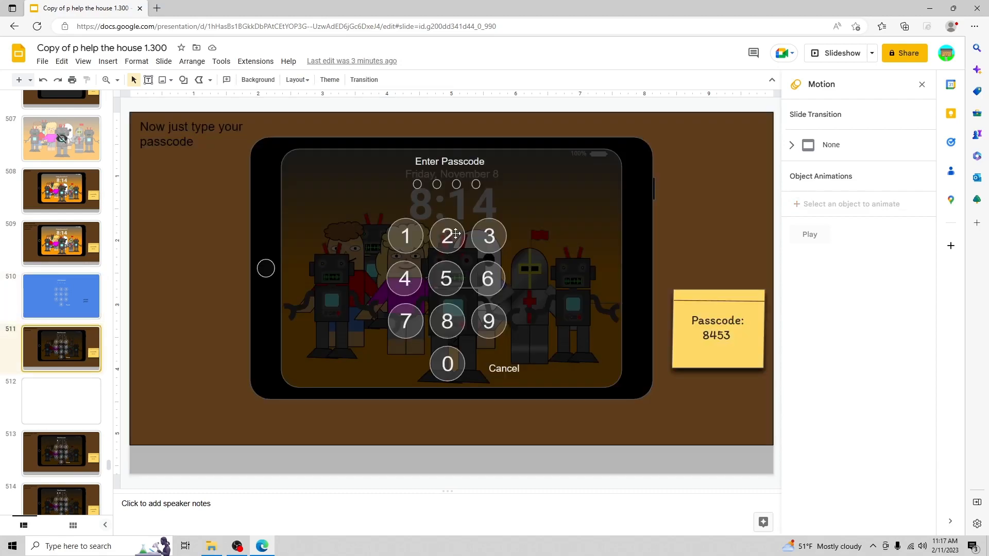
# - Compare the link targets of the 1, 2 and 3 keys in the tablet keypad's first row on slide 511
pyautogui.click(455, 233)
pyautogui.click(411, 237)
pyautogui.click(458, 241)
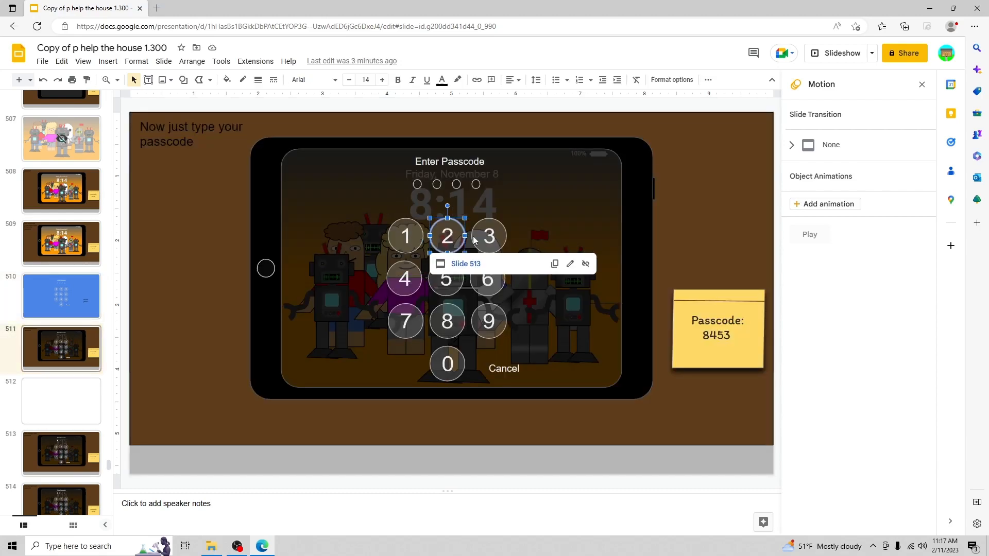
pyautogui.click(503, 237)
pyautogui.click(49, 346)
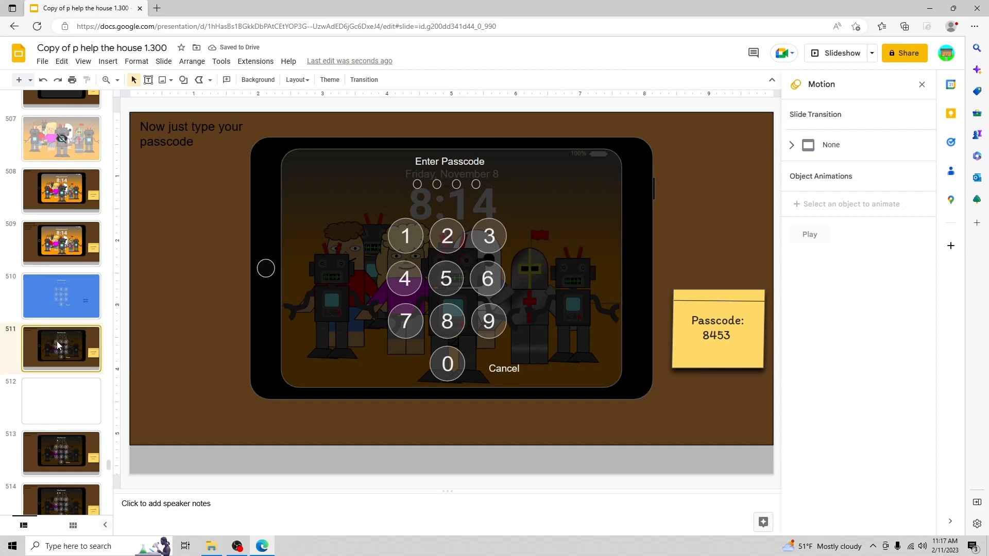
# - Present slide 511, enter an incorrect passcode on the tablet keypad, cancel the entry, and exit the slideshow
pyautogui.scroll(-3, 75, 228)
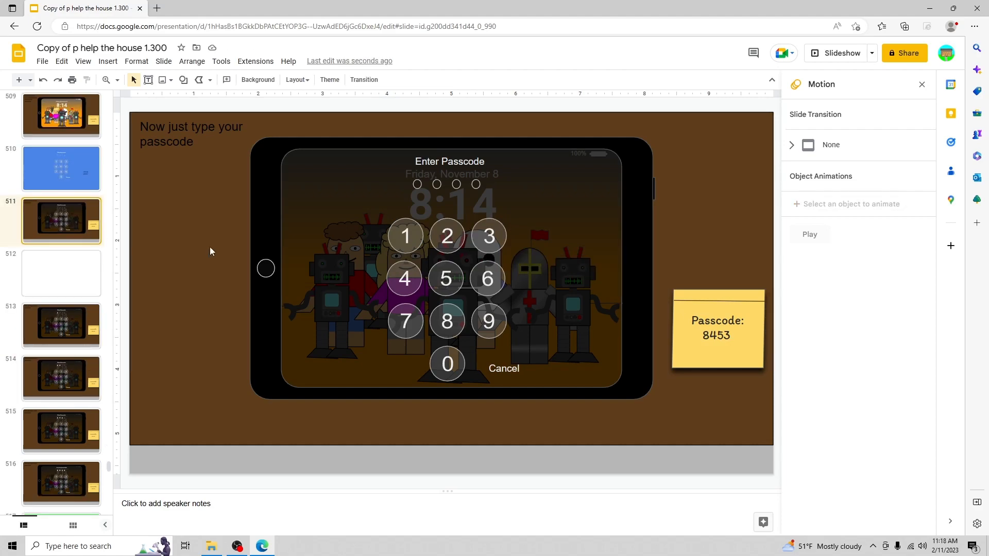
pyautogui.click(835, 51)
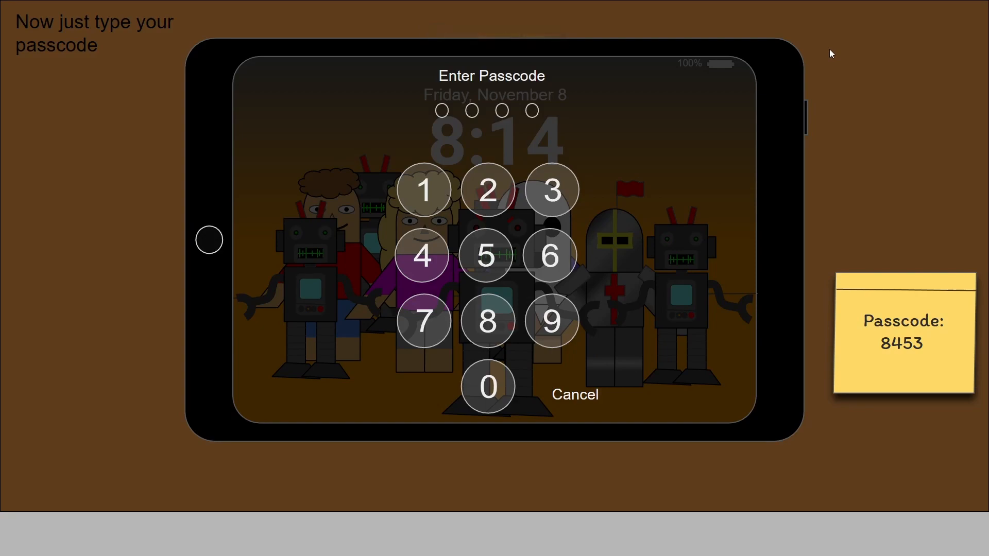
pyautogui.click(513, 190)
pyautogui.click(436, 250)
pyautogui.click(474, 246)
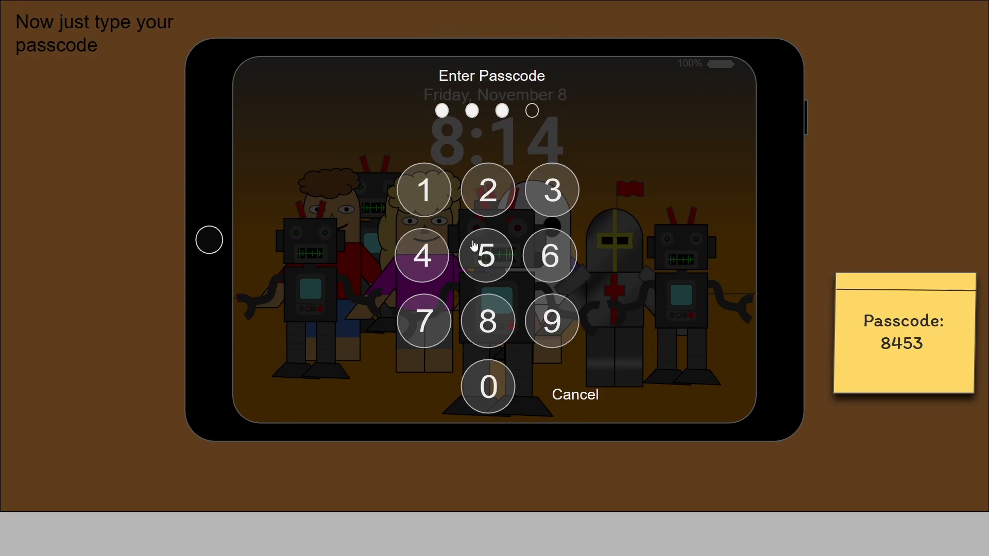
pyautogui.click(474, 246)
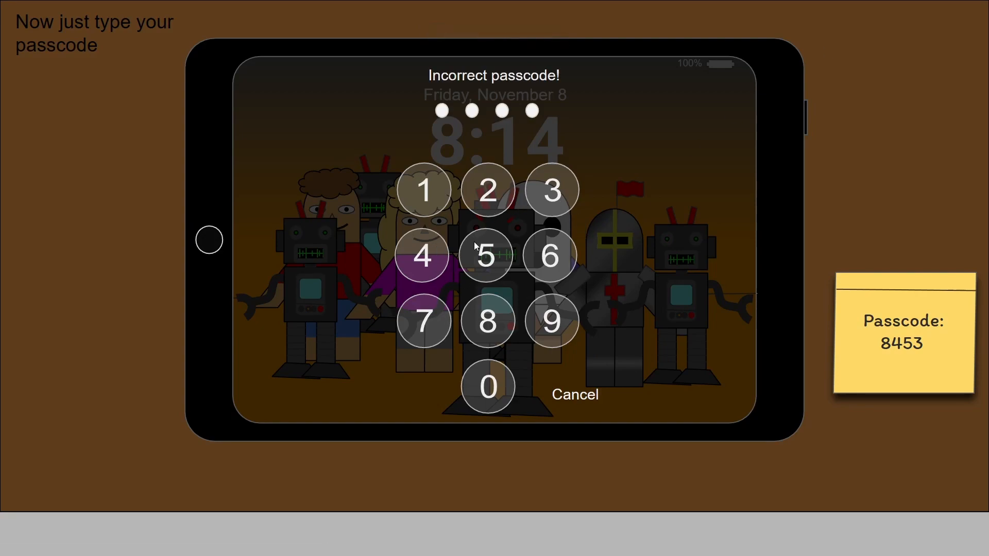
pyautogui.click(567, 405)
pyautogui.press('Escape')
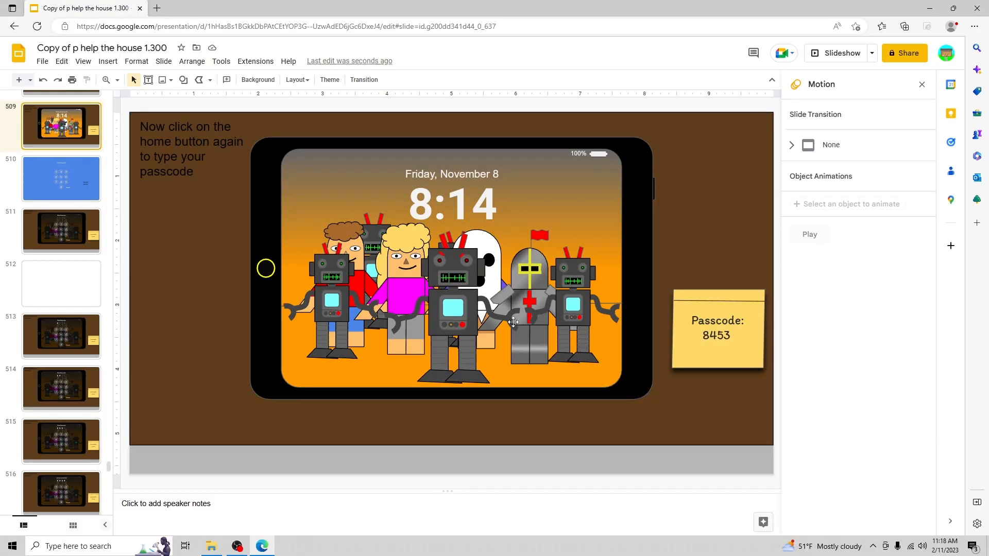
# - Inspect the home button on slide 509 and check the links of the 1, 2, 3 and 8 keys on slide 511
pyautogui.click(265, 268)
pyautogui.click(92, 292)
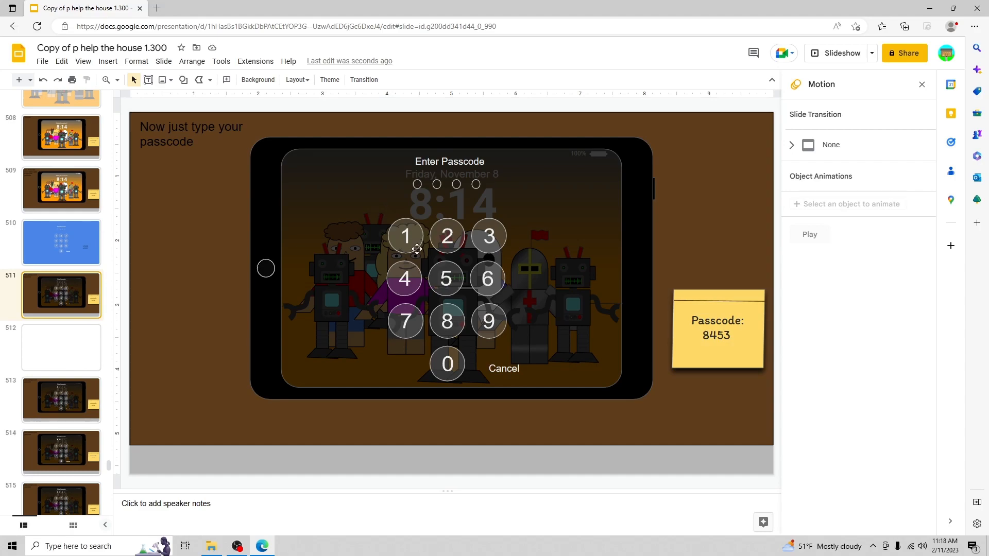
pyautogui.click(452, 247)
pyautogui.click(496, 247)
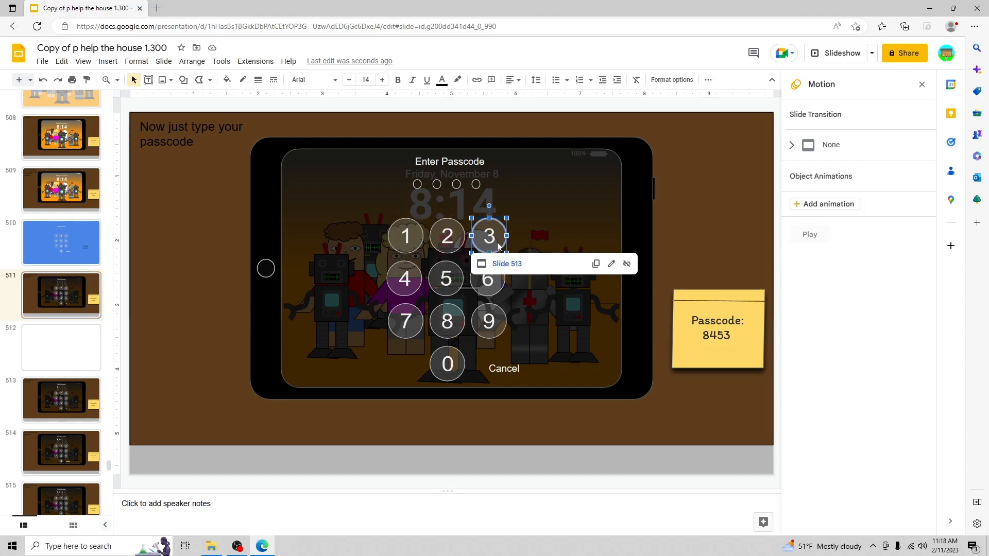
pyautogui.click(462, 250)
pyautogui.click(406, 251)
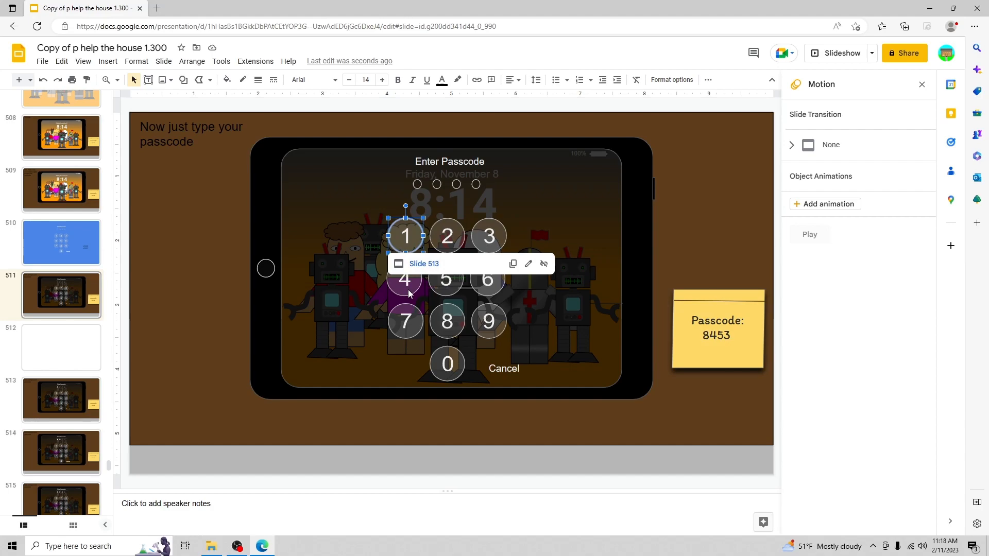
pyautogui.click(439, 325)
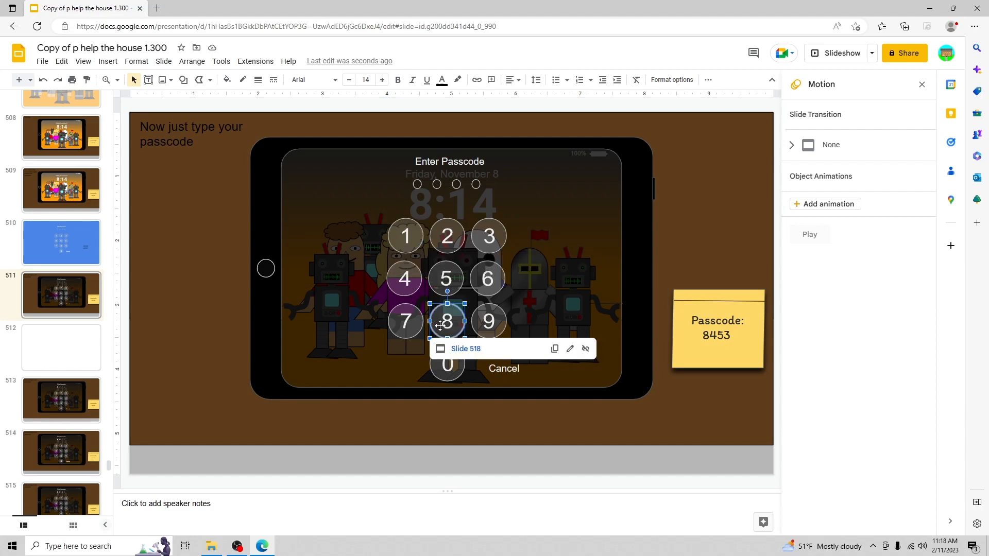
# - View the keypad slides 518, 519 and 520 that follow each correct passcode digit
pyautogui.scroll(-5, 69, 394)
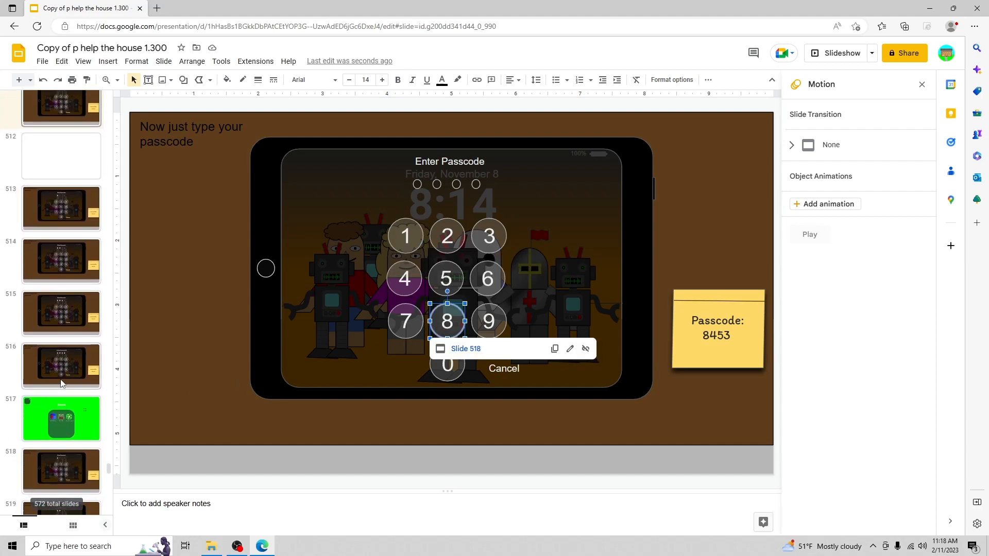
pyautogui.click(57, 409)
pyautogui.scroll(-4, 59, 335)
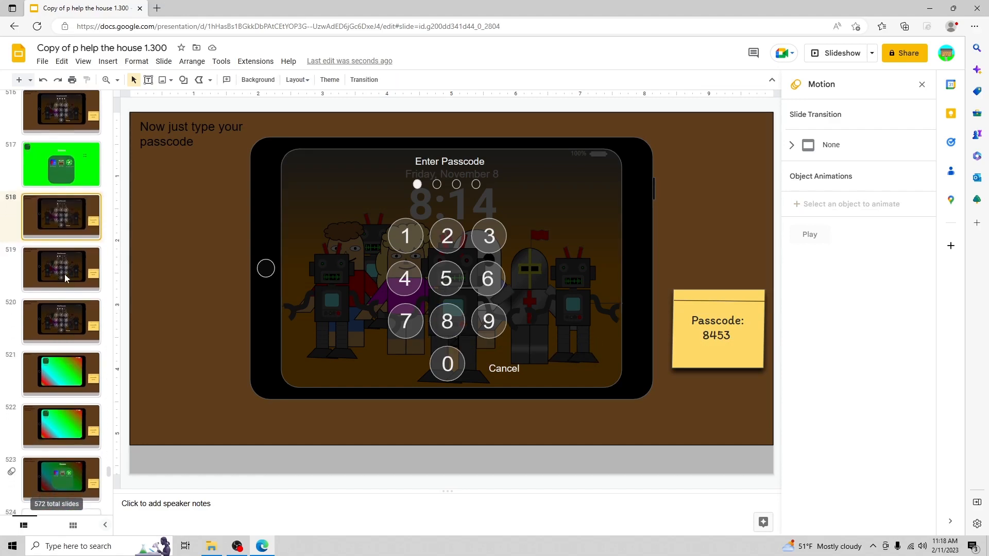
pyautogui.click(64, 277)
pyautogui.click(48, 320)
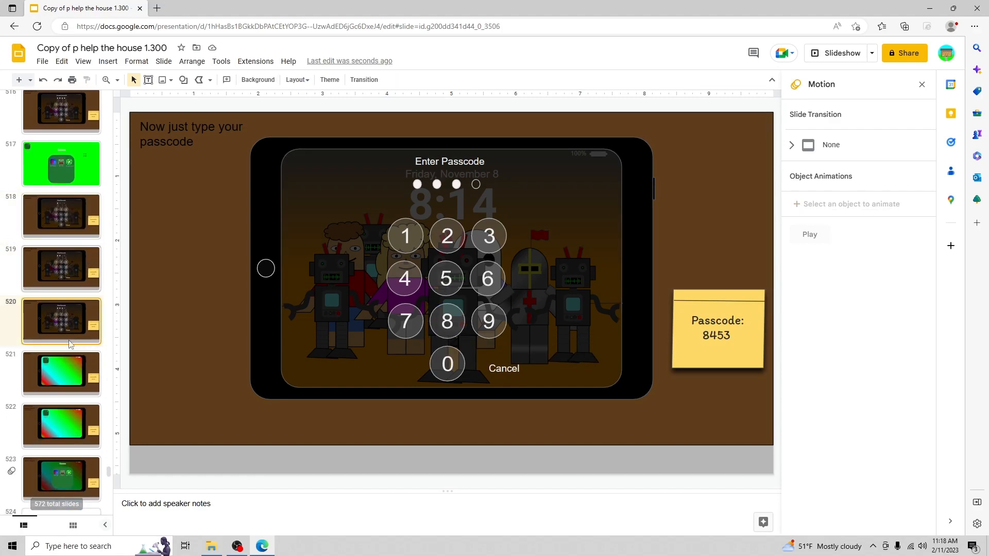
pyautogui.click(63, 228)
pyautogui.click(64, 281)
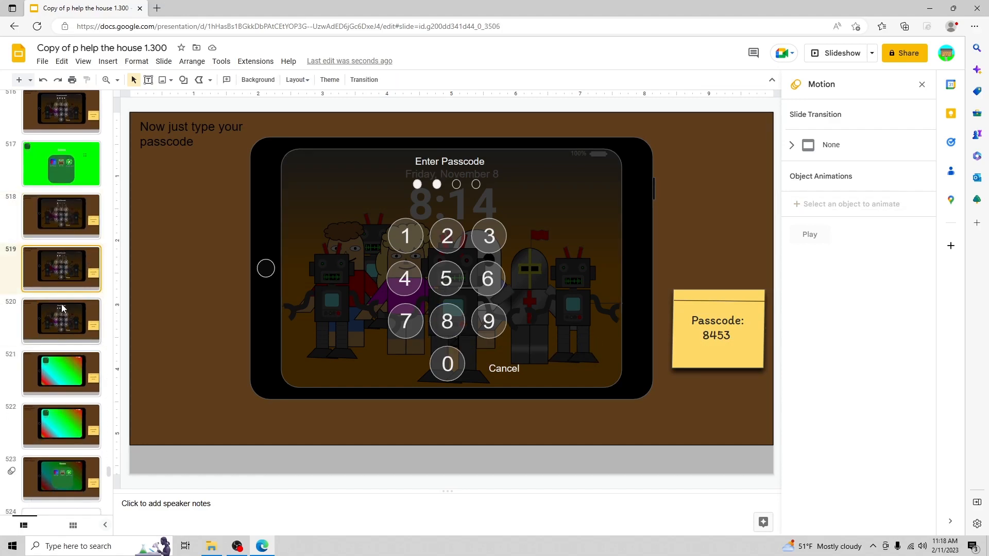
pyautogui.click(62, 313)
# - Check where the 5 key links on slide 511 and on the wrong-digit slide 513
pyautogui.scroll(7, 78, 343)
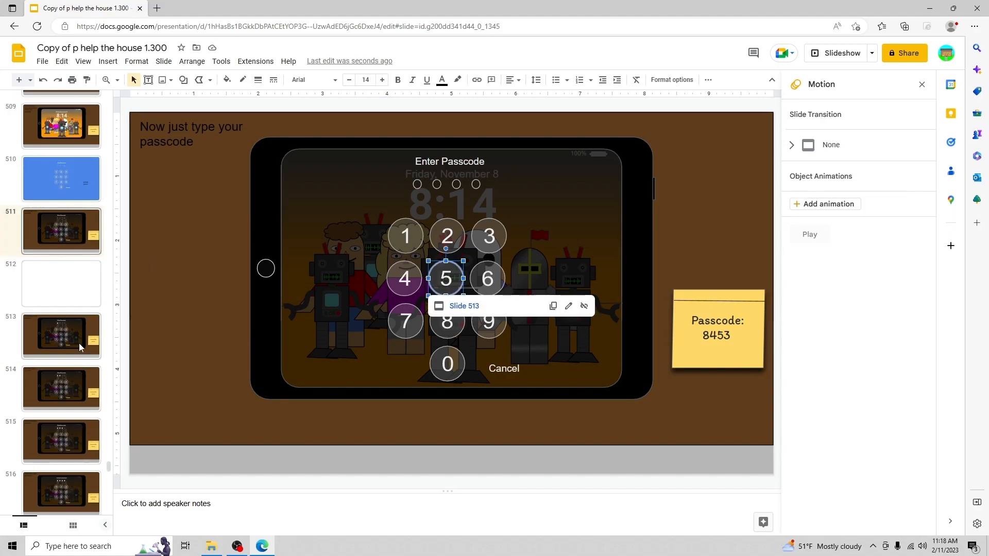
pyautogui.click(78, 343)
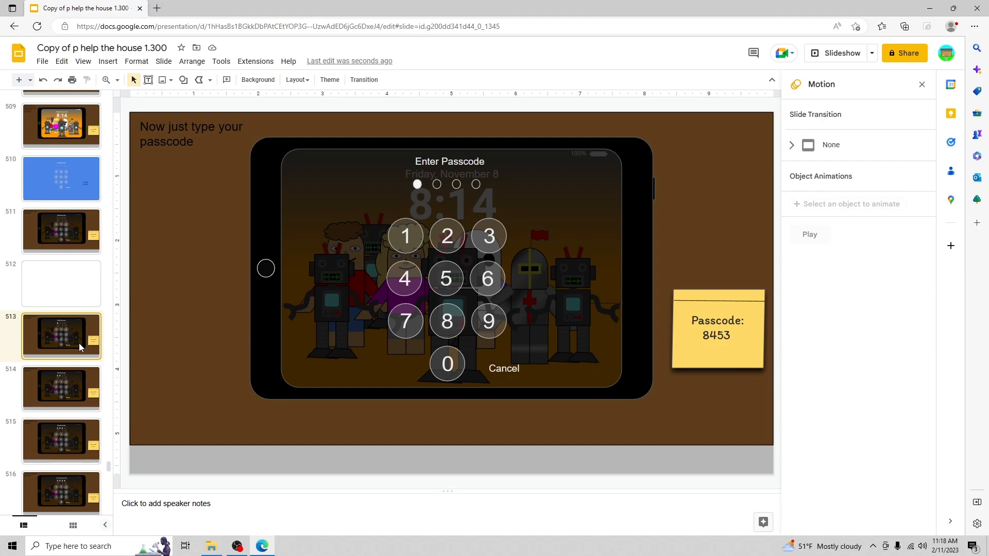
pyautogui.click(451, 268)
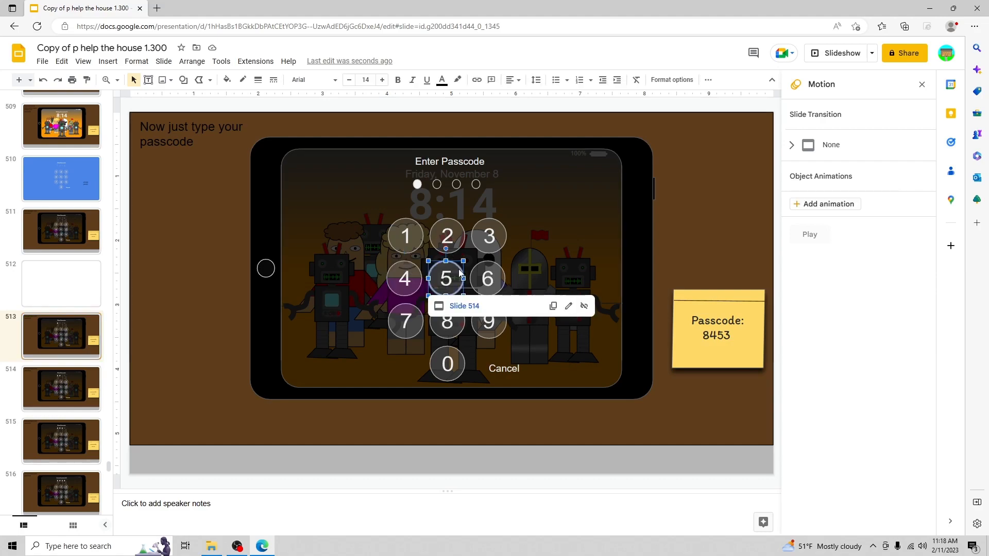
# - Check the links of the 6 and 3 keys on slide 513 and of several number keys on slide 514
pyautogui.click(487, 275)
pyautogui.click(489, 254)
pyautogui.click(62, 375)
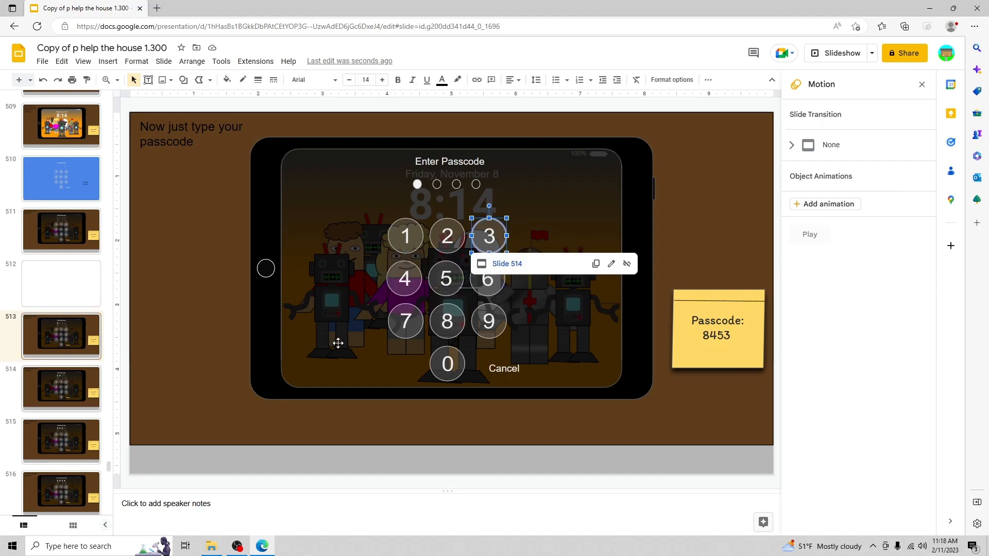
pyautogui.click(489, 286)
pyautogui.click(406, 325)
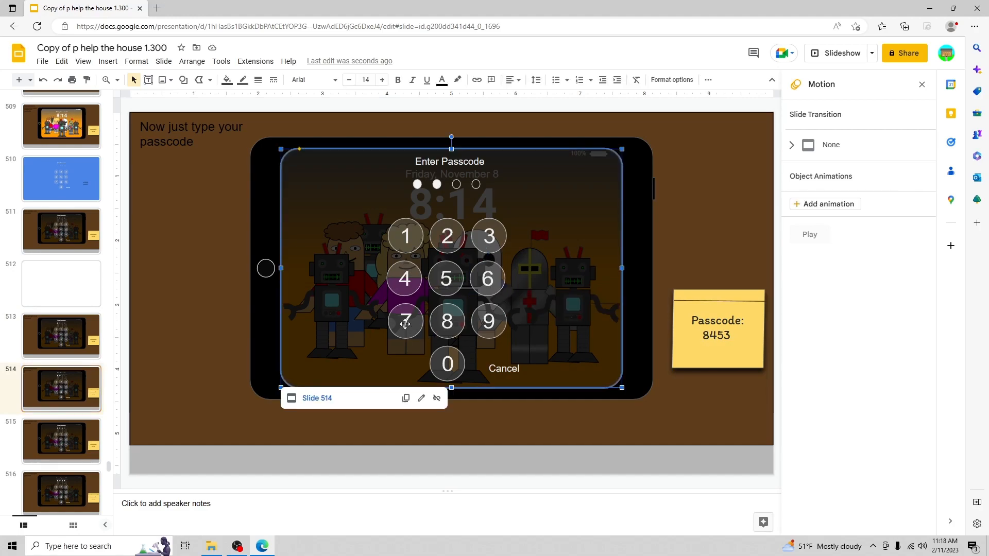
pyautogui.click(406, 325)
pyautogui.click(457, 323)
pyautogui.click(422, 281)
pyautogui.scroll(-2, 33, 352)
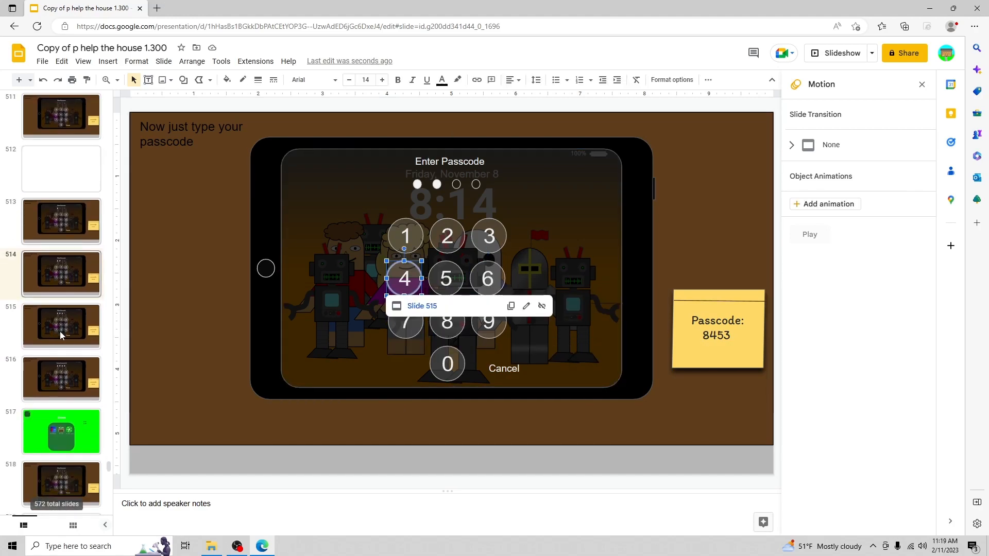
# - View the wrong-passcode keypad slides 515, 516 and 513
pyautogui.click(79, 325)
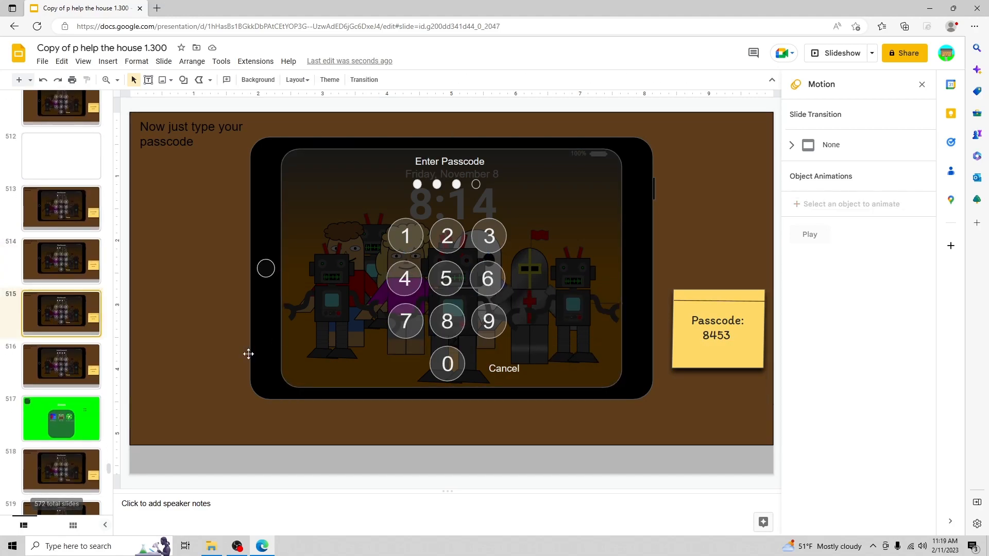
pyautogui.click(54, 369)
pyautogui.scroll(1, 55, 369)
pyautogui.click(58, 274)
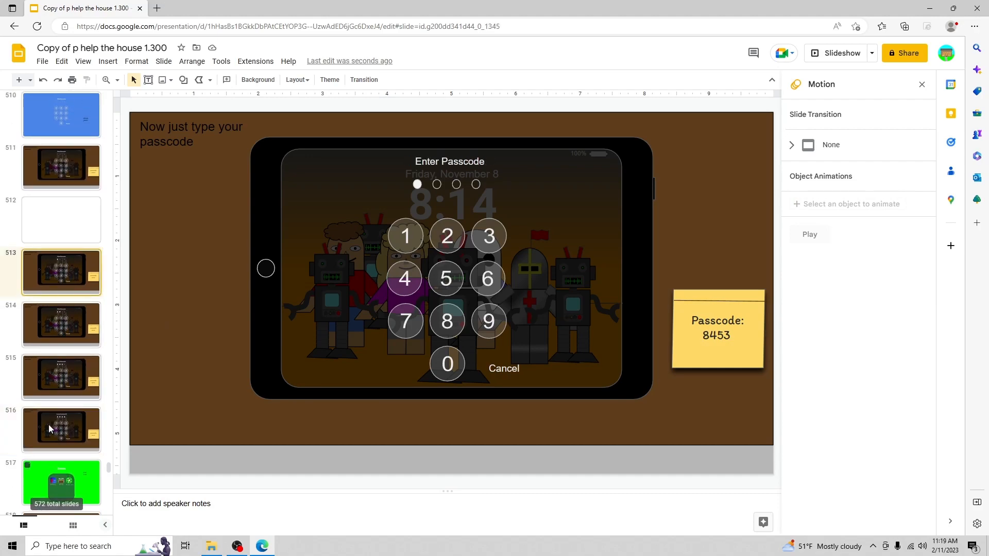
pyautogui.scroll(-5, 56, 361)
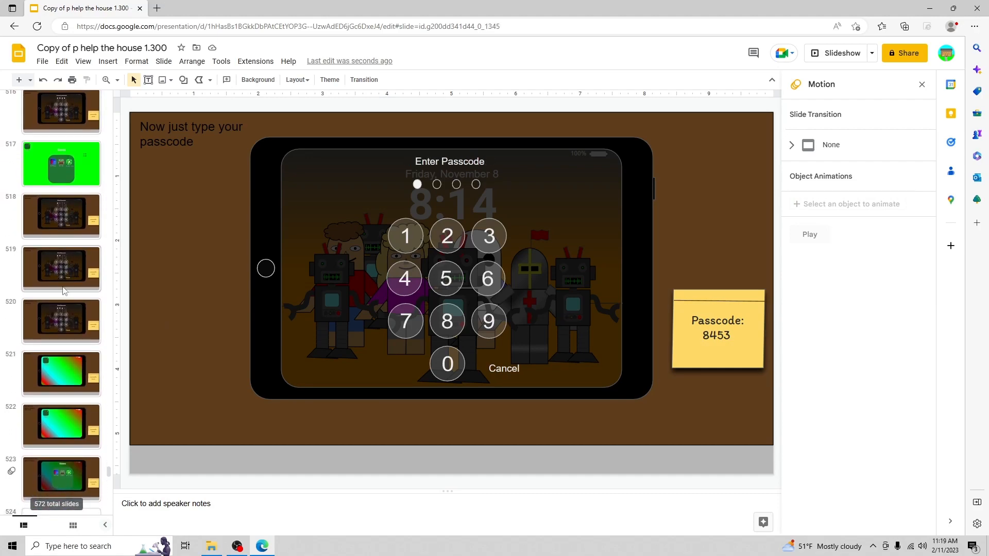
# - Check where the 3 and 8 keys link on the empty keypad slide 511
pyautogui.scroll(6, 73, 257)
pyautogui.click(67, 171)
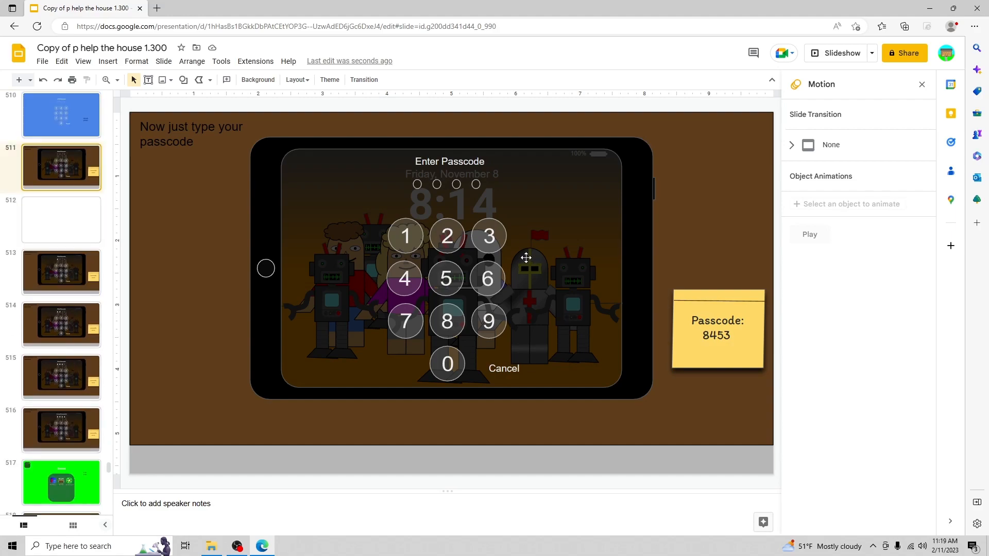
pyautogui.click(488, 242)
pyautogui.click(444, 327)
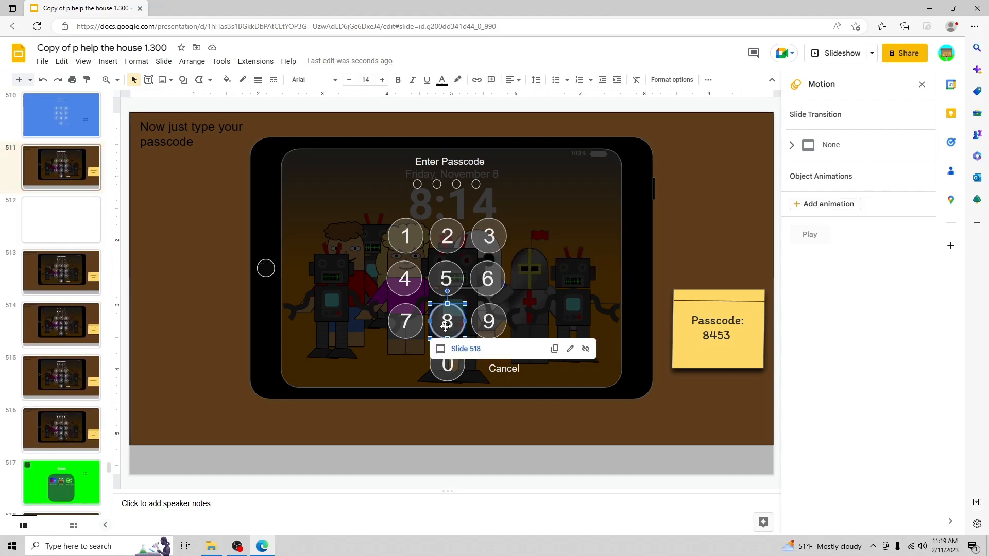
# - Open slide 518 and check the links of its 4, 5, 2 and 3 keys
pyautogui.scroll(-5, 61, 324)
pyautogui.click(79, 267)
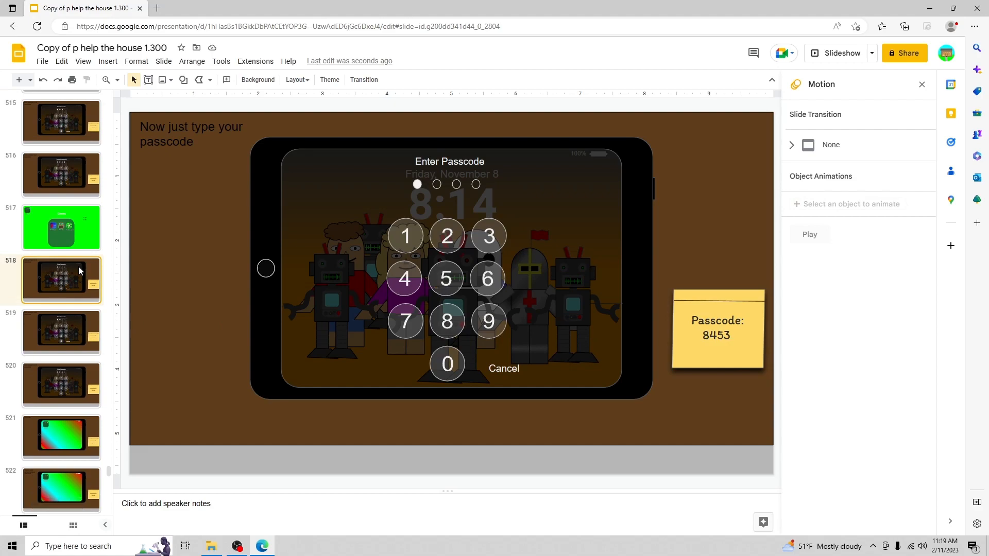
pyautogui.click(416, 284)
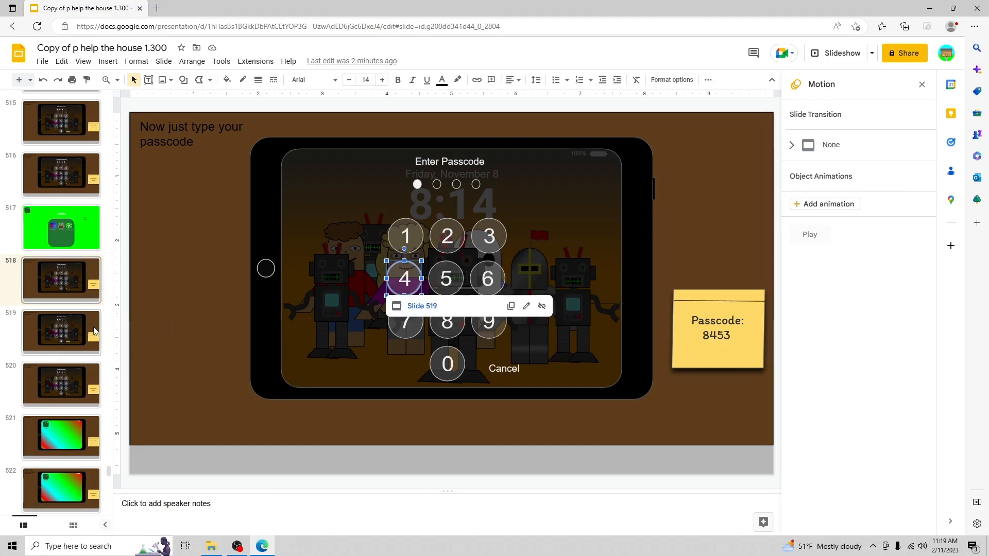
pyautogui.click(447, 281)
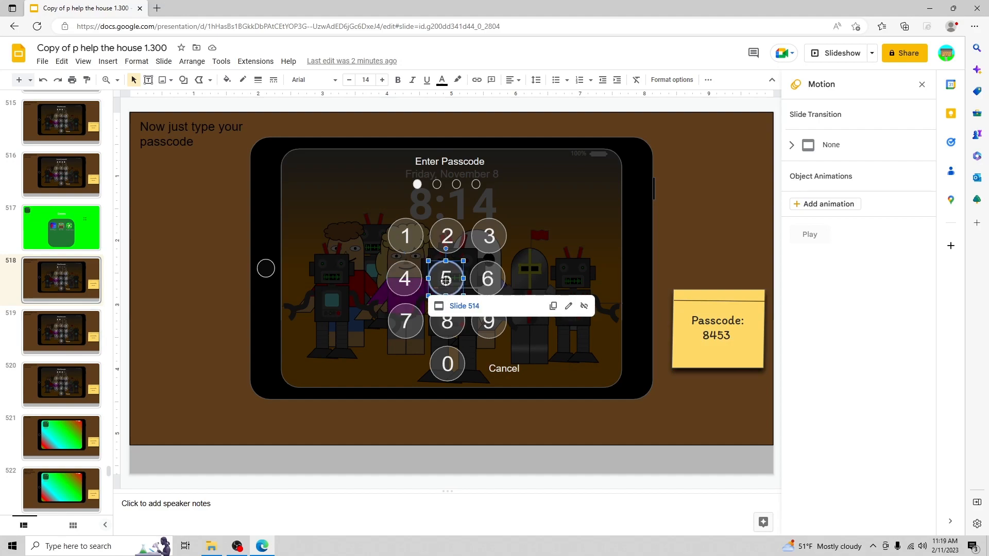
pyautogui.click(449, 249)
pyautogui.click(495, 235)
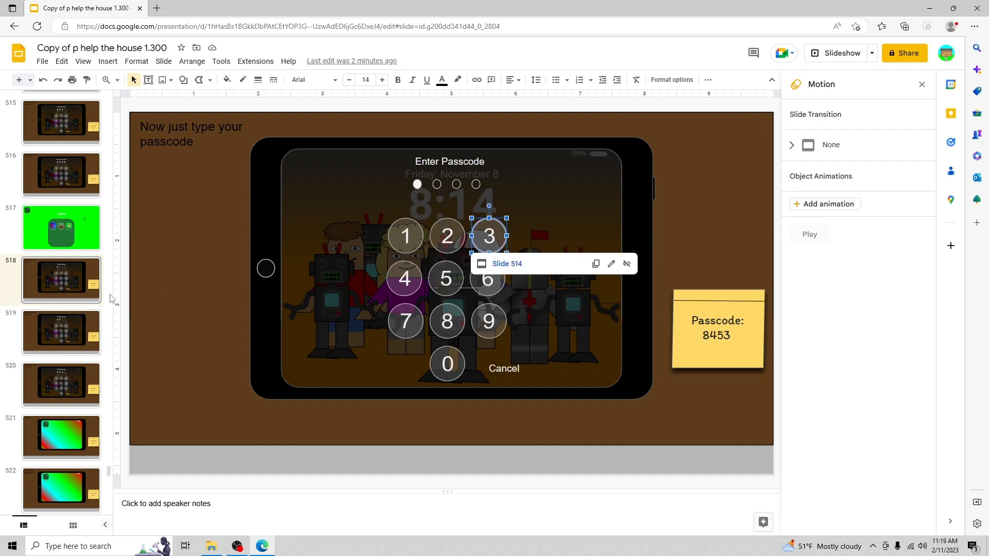
# - View the two-digit keypad slide 514 and the unlocked tablet home screen slides 521 and 522
pyautogui.scroll(2, 50, 266)
pyautogui.scroll(1, 50, 268)
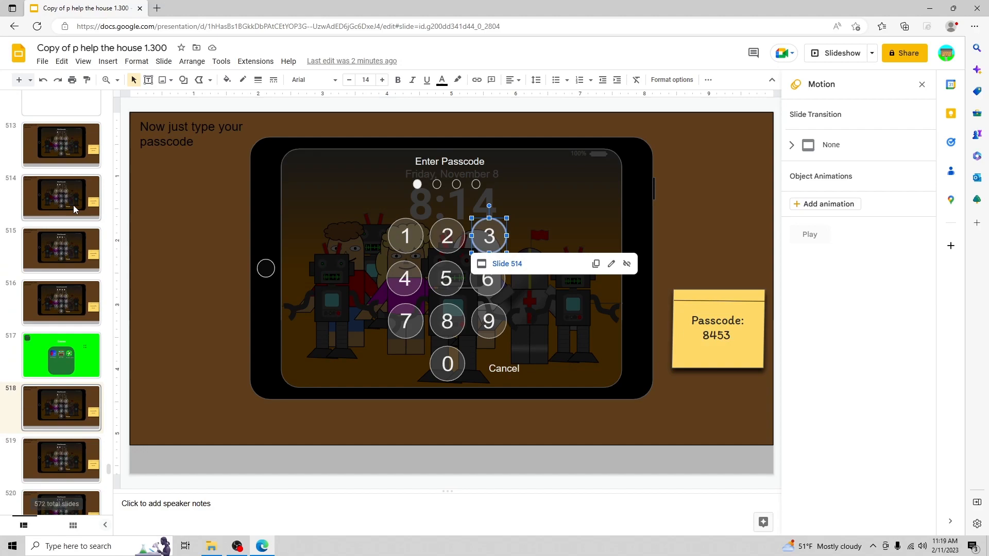
pyautogui.click(73, 205)
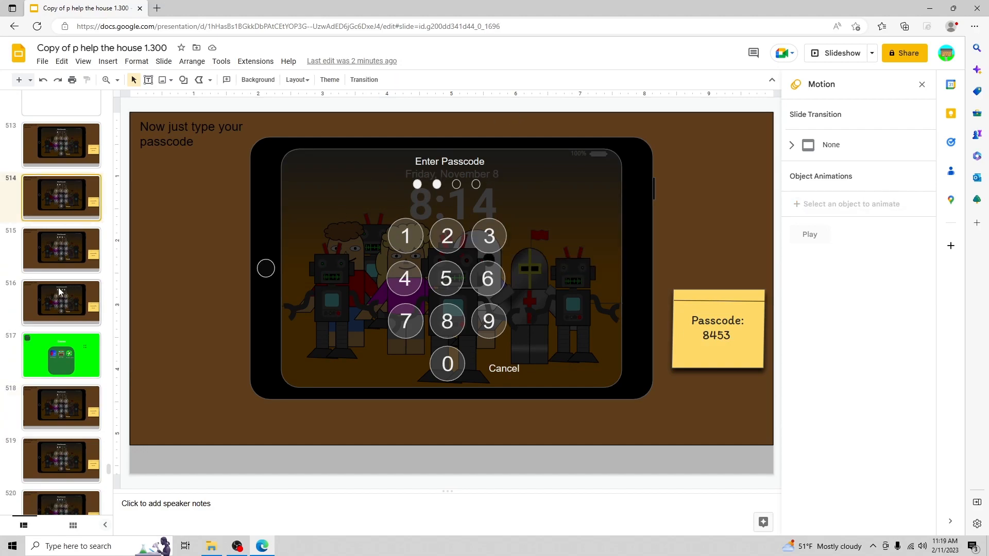
pyautogui.scroll(-5, 60, 292)
pyautogui.click(57, 332)
pyautogui.press('Down')
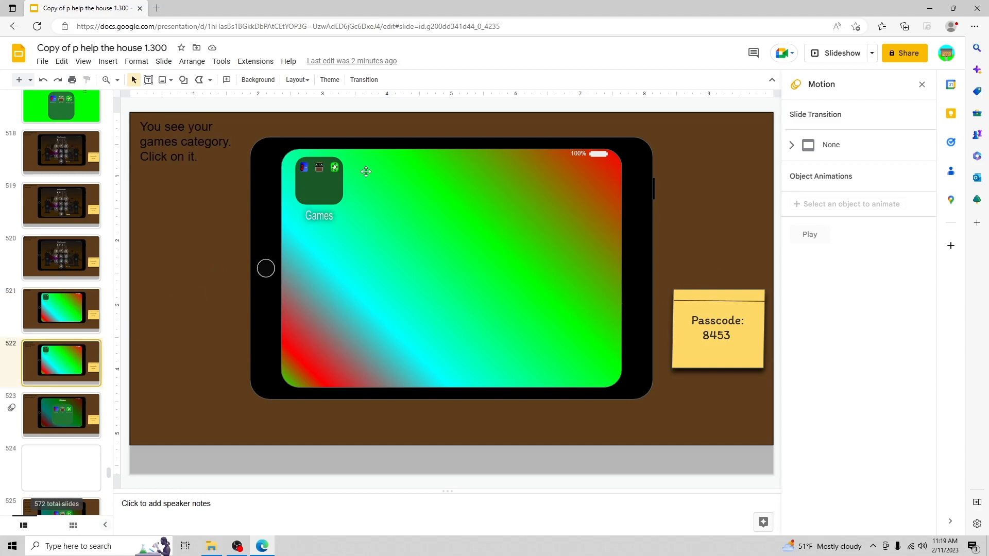
# - Inspect the Games folder on slide 522 and the Death Spear, Serve Up! and Whack-A-Ghost icons on slide 523
pyautogui.click(327, 186)
pyautogui.click(81, 408)
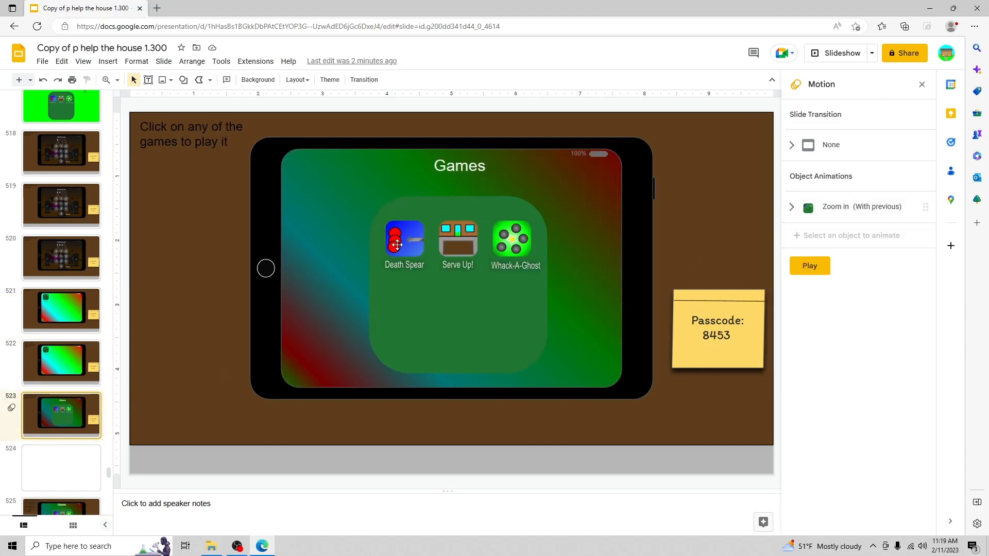
pyautogui.click(399, 245)
pyautogui.click(461, 244)
pyautogui.click(501, 245)
pyautogui.click(156, 228)
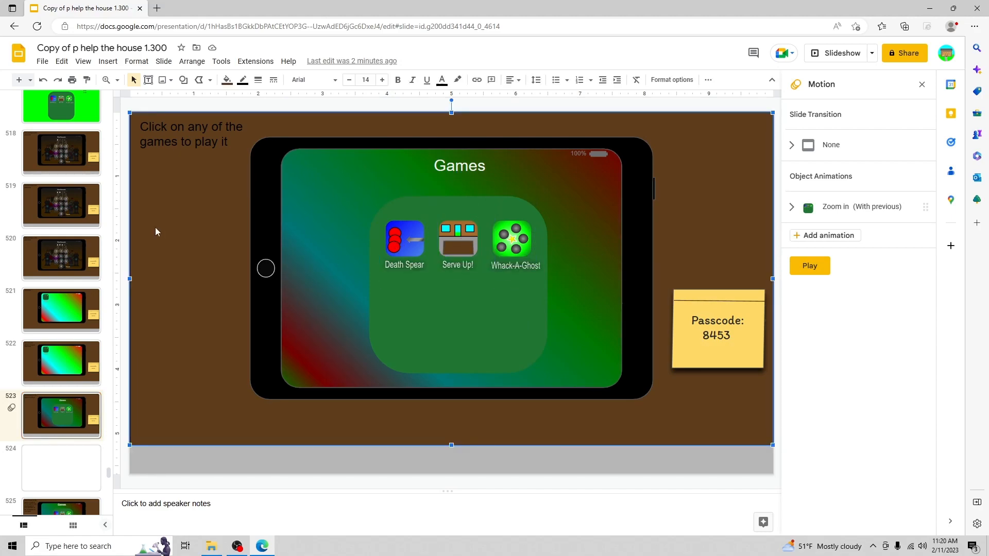
# - Open the Death Spear title slide 527 and check the link of its PLAY button
pyautogui.scroll(-7, 70, 328)
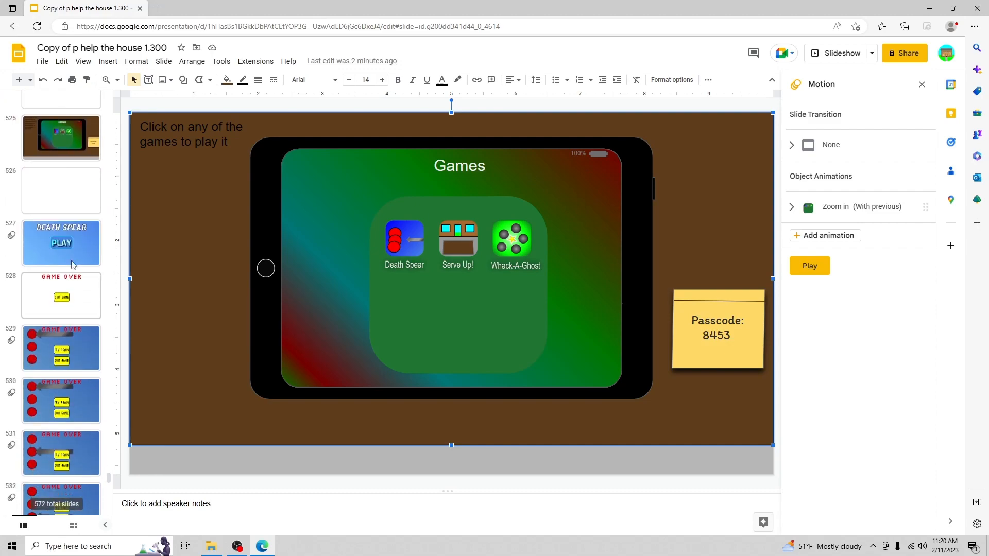
pyautogui.click(72, 264)
pyautogui.click(408, 269)
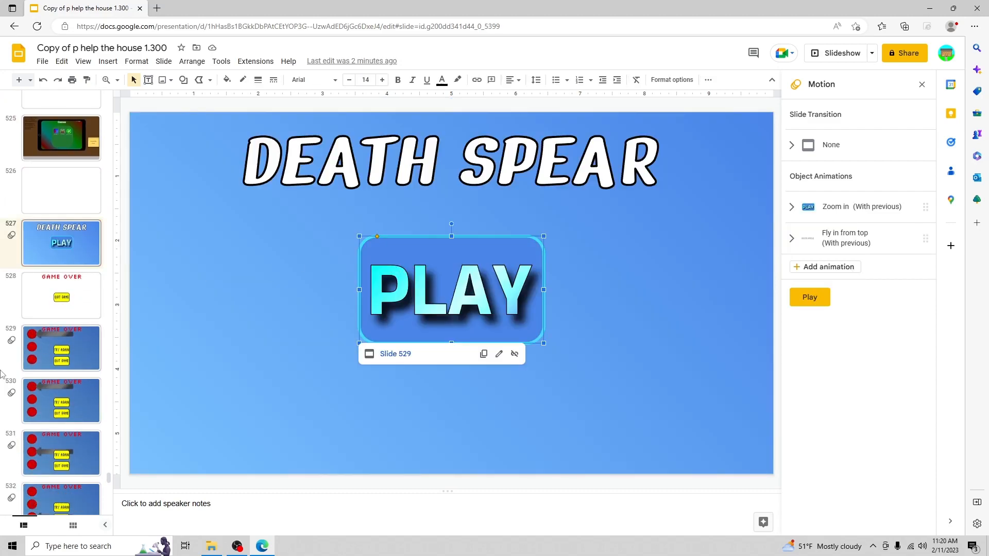
# - Step through the Death Spear game slides from 529 onward to compare their arrow positions
pyautogui.click(79, 337)
pyautogui.click(60, 390)
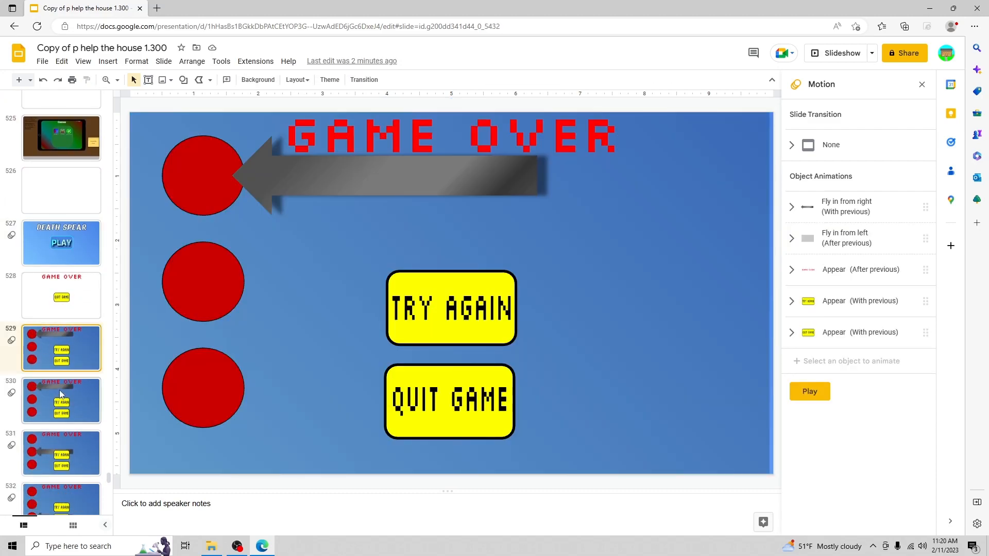
pyautogui.scroll(-2, 60, 391)
pyautogui.press('Down')
pyautogui.press('Down')
pyautogui.press('Down')
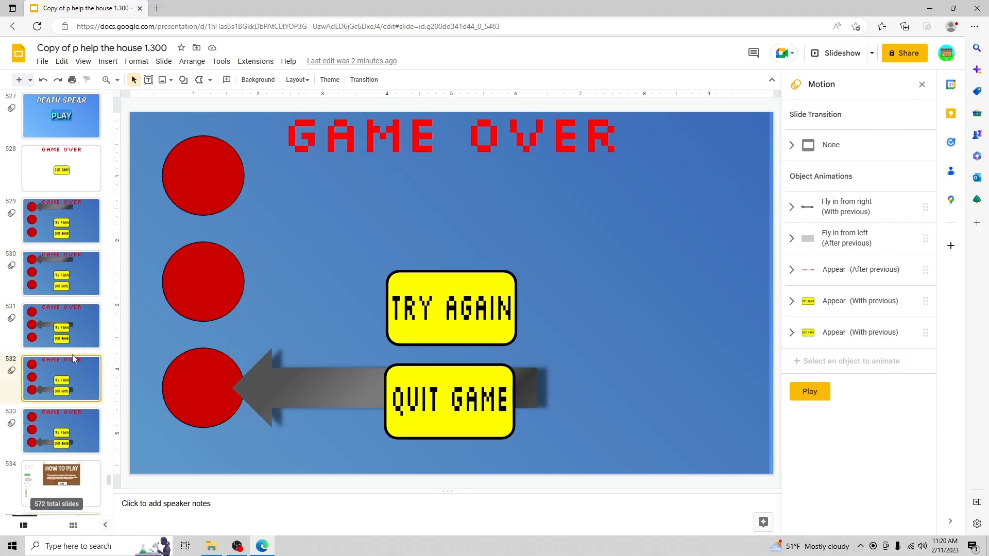
# - Return to slide 529 and check the link of the overlay covering the whole slide
pyautogui.press('Up')
pyautogui.press('Up')
pyautogui.press('Up')
pyautogui.press('Up')
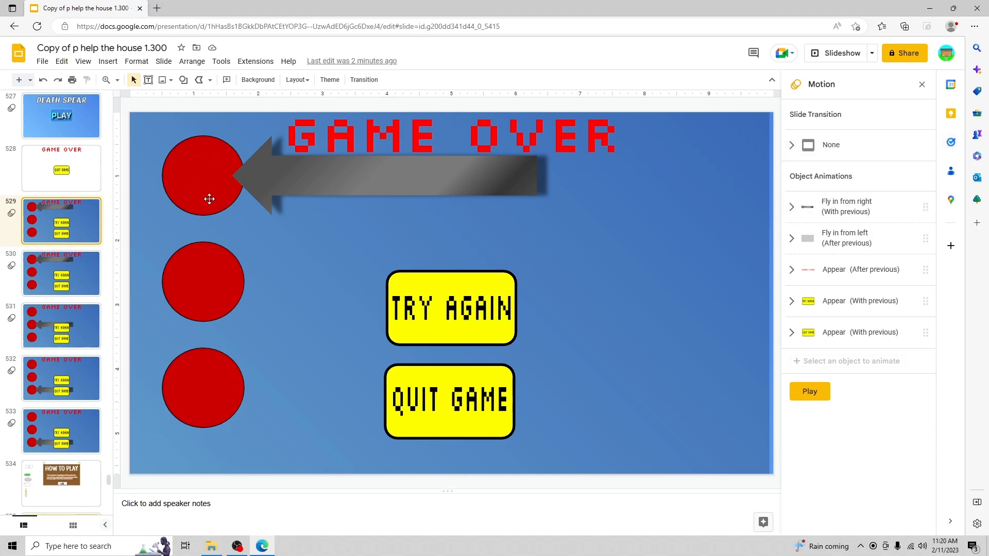
pyautogui.click(172, 171)
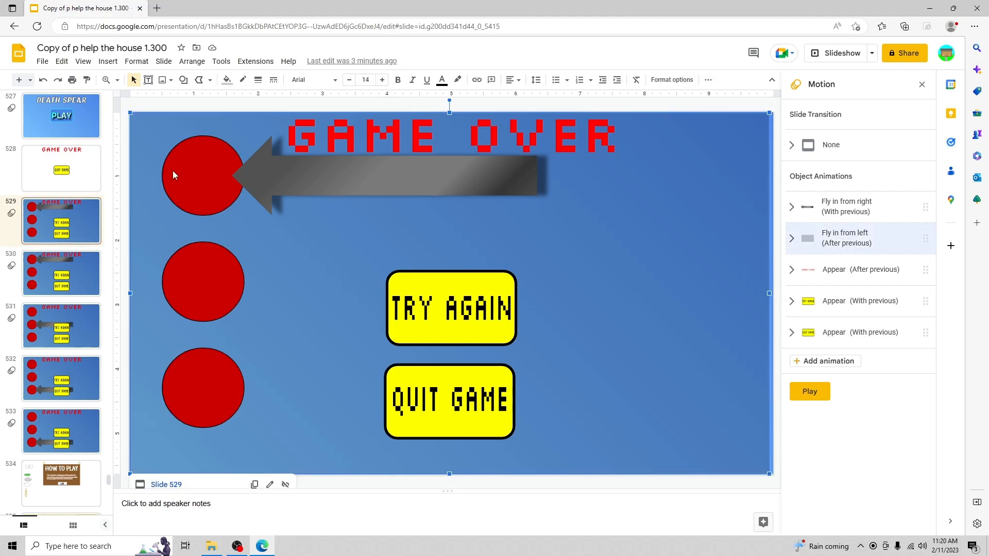
# - Present slide 531 and play Death Spear by choosing circles, finishing with Try Again
pyautogui.click(53, 314)
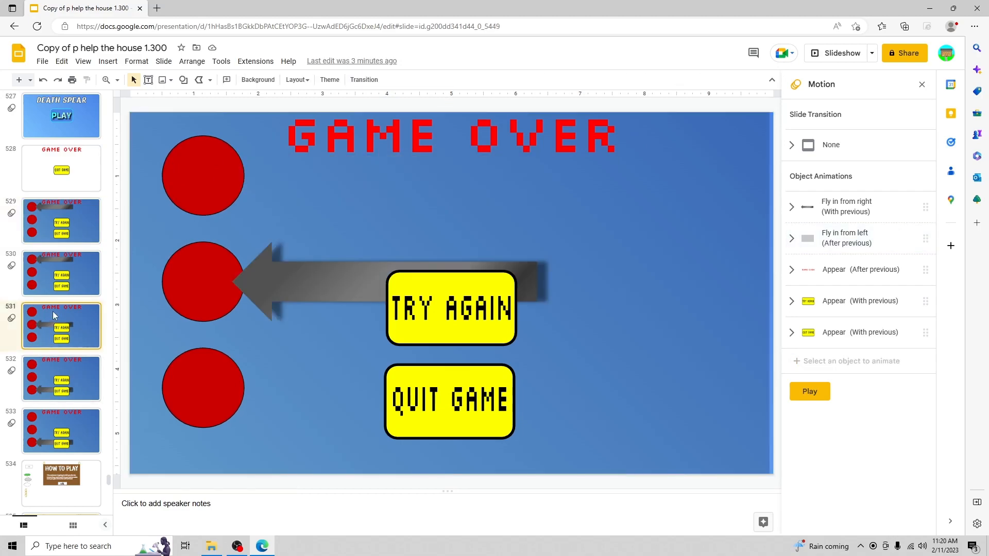
pyautogui.click(838, 53)
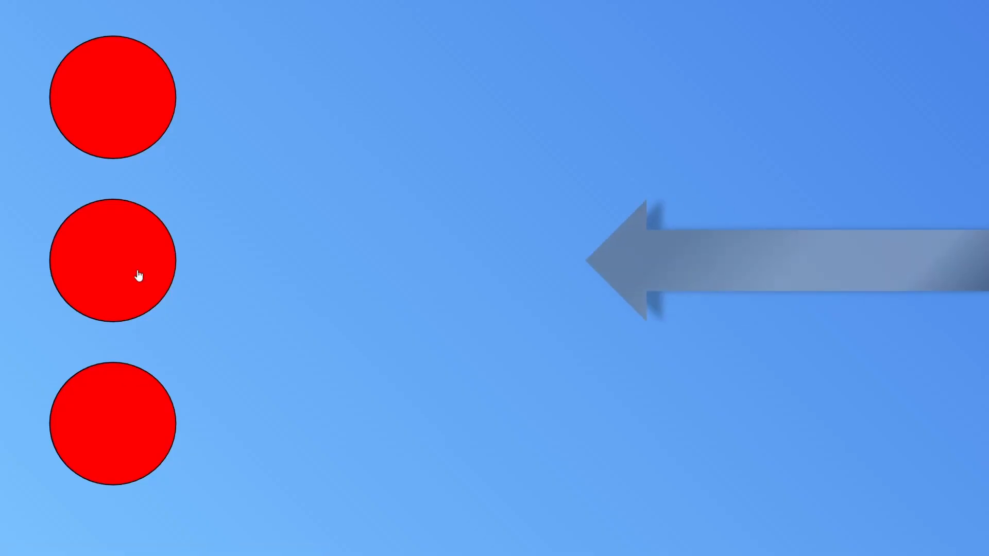
pyautogui.click(138, 271)
pyautogui.click(95, 434)
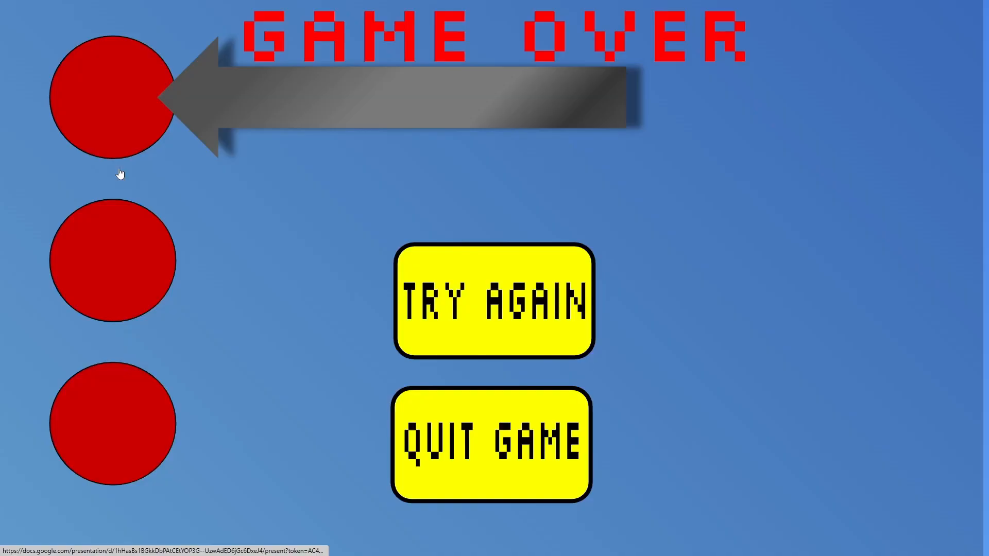
pyautogui.click(471, 315)
# - Present the Serve Up! title slide 535, open and close the How to Play instructions repeatedly, and exit the slideshow
pyautogui.scroll(-3, 69, 242)
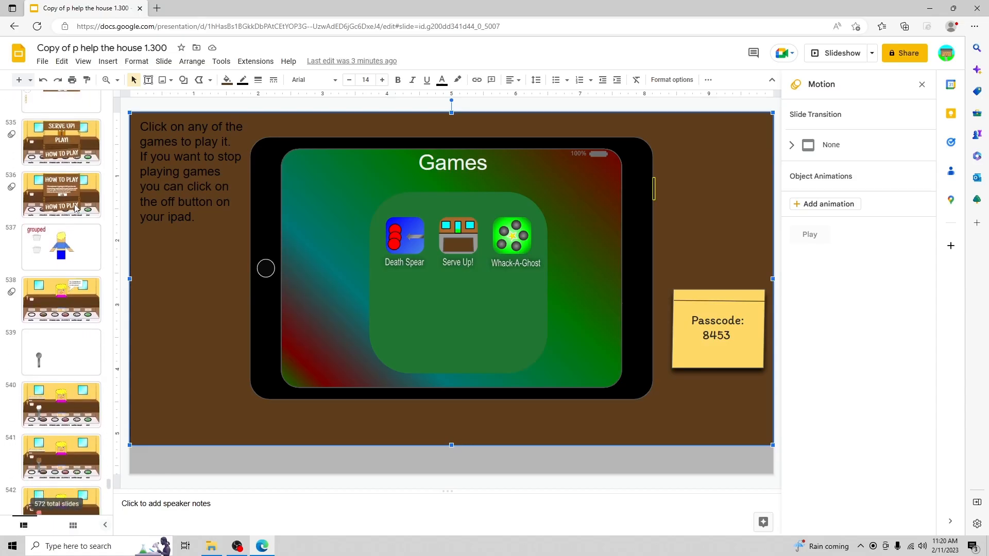
pyautogui.click(72, 286)
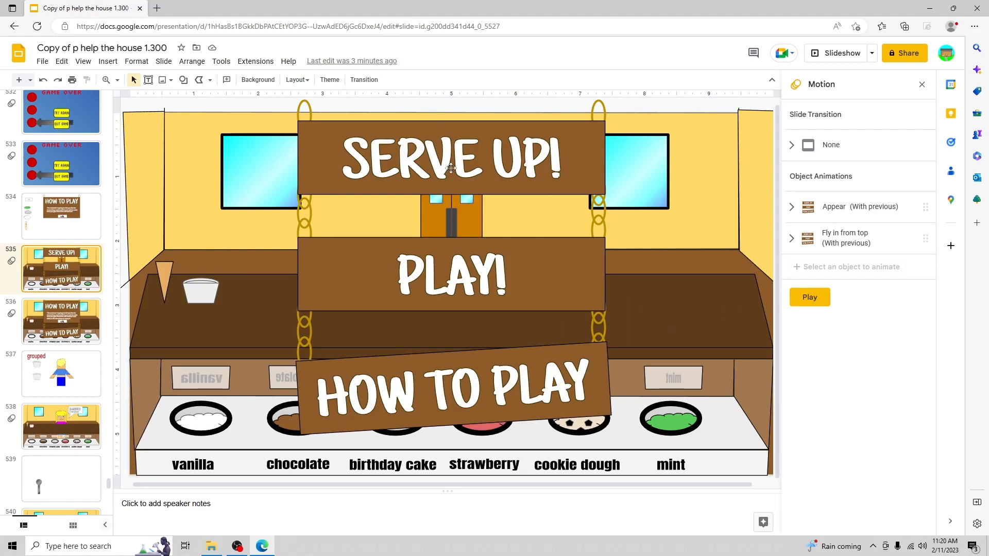
pyautogui.click(817, 51)
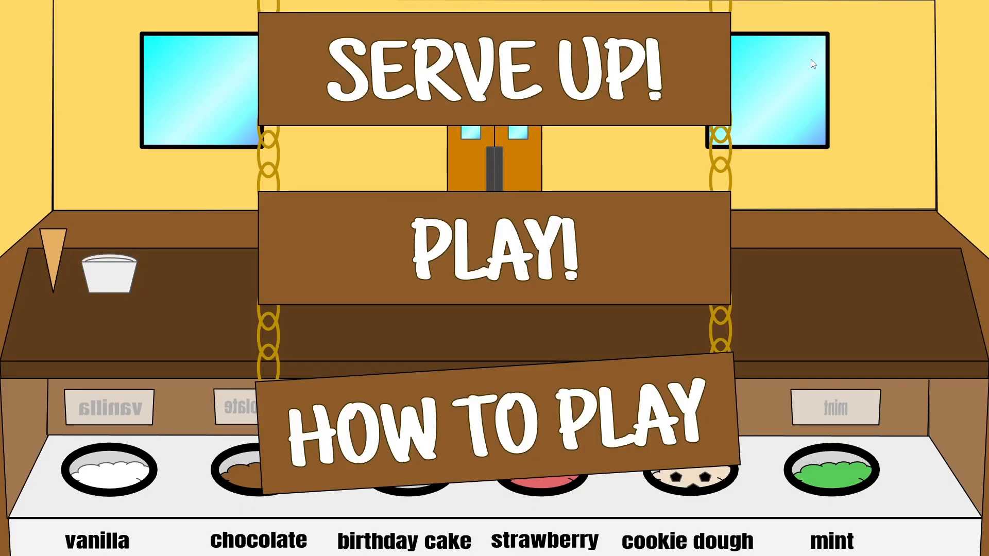
pyautogui.click(497, 393)
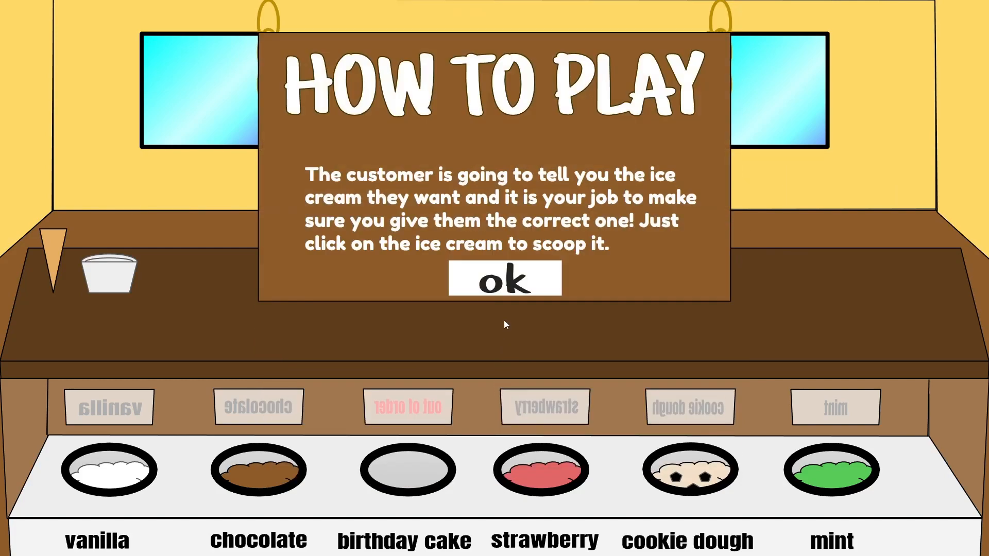
pyautogui.click(511, 272)
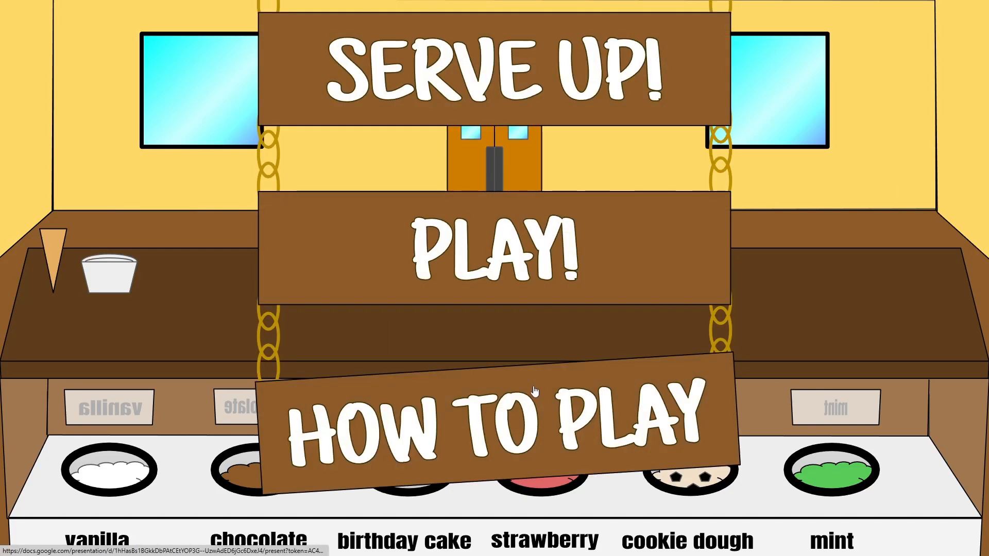
pyautogui.click(534, 392)
pyautogui.click(528, 286)
pyautogui.click(433, 425)
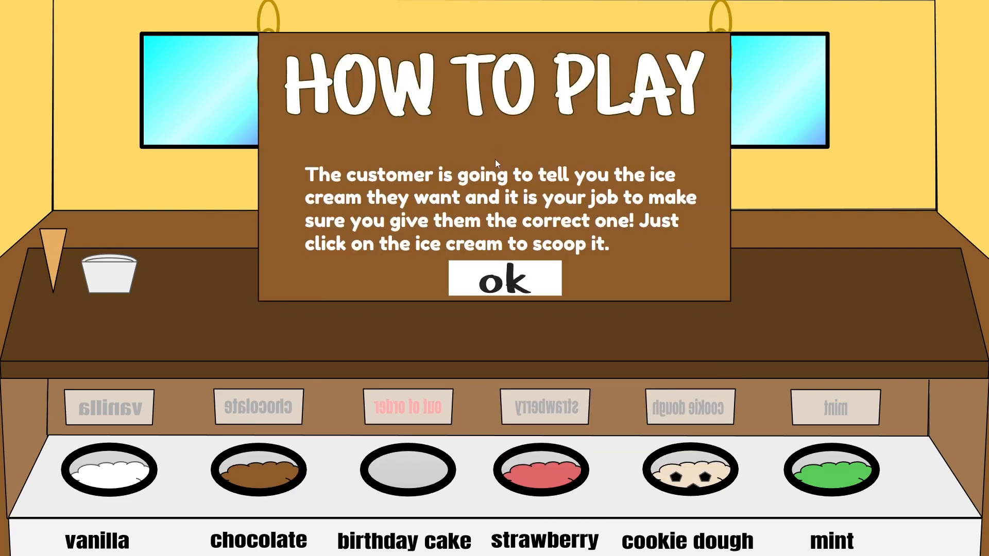
pyautogui.click(504, 279)
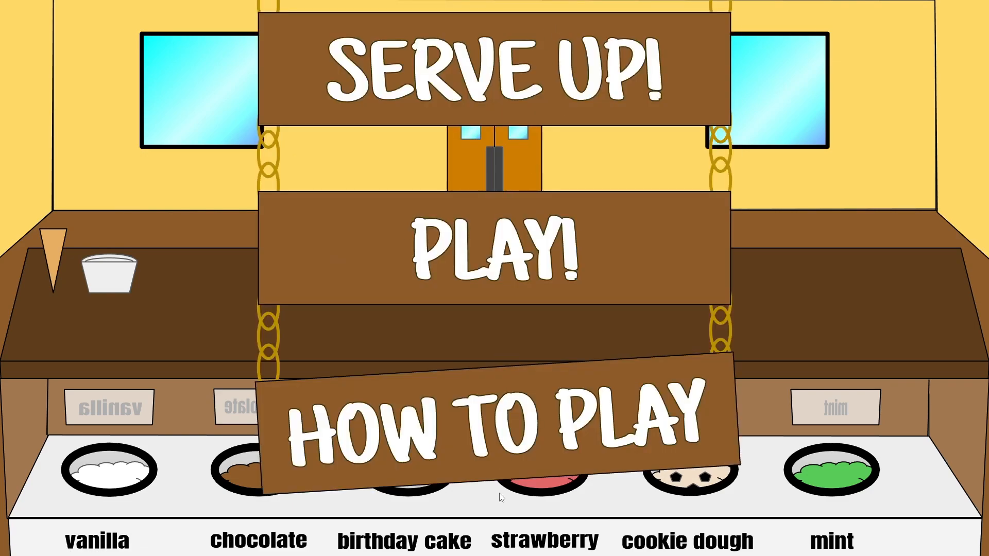
pyautogui.press('Escape')
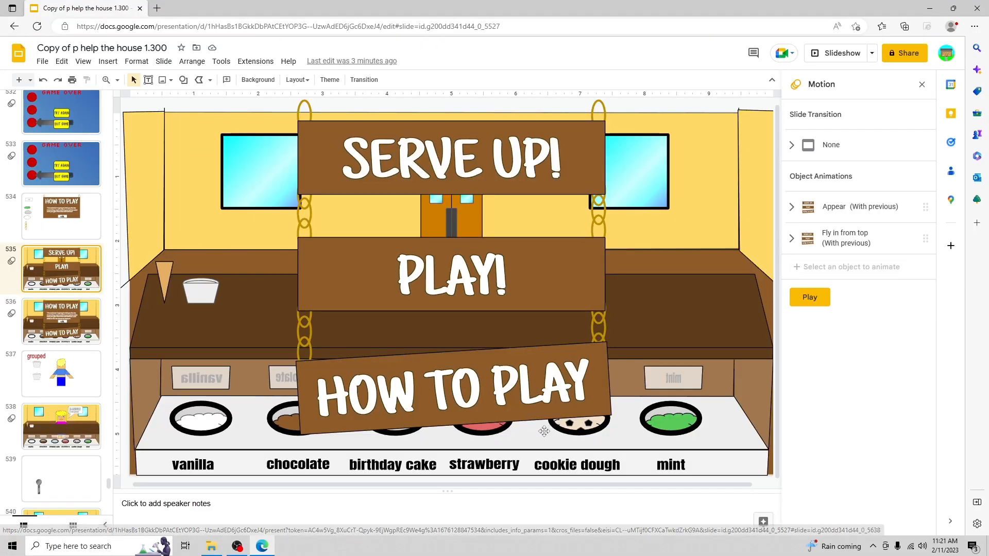
# - Open slide 538, where the Serve Up! customer orders ice cream
pyautogui.scroll(-3, 61, 361)
pyautogui.click(61, 299)
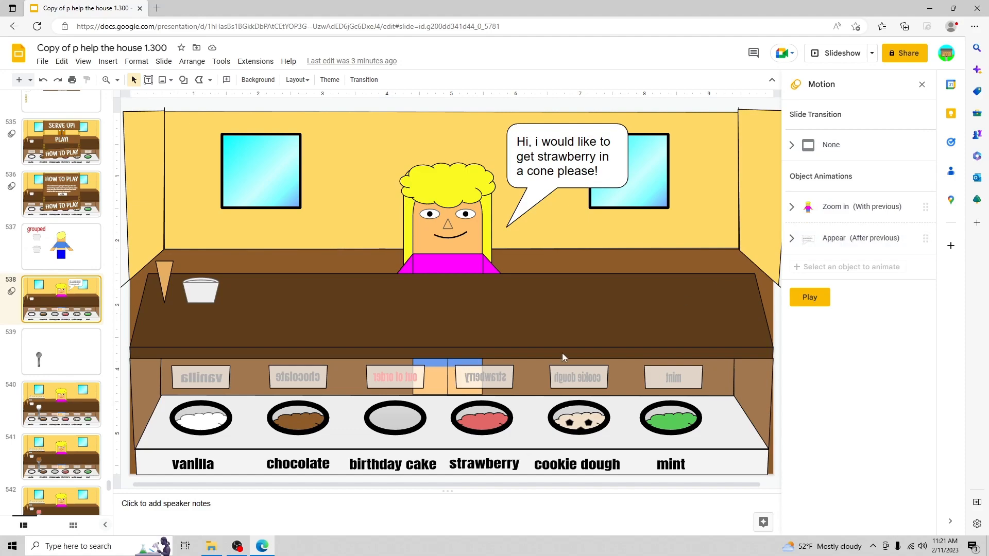
# - Check the slide links of the strawberry, chocolate, vanilla and mint ice cream tubs on slide 538
pyautogui.click(476, 424)
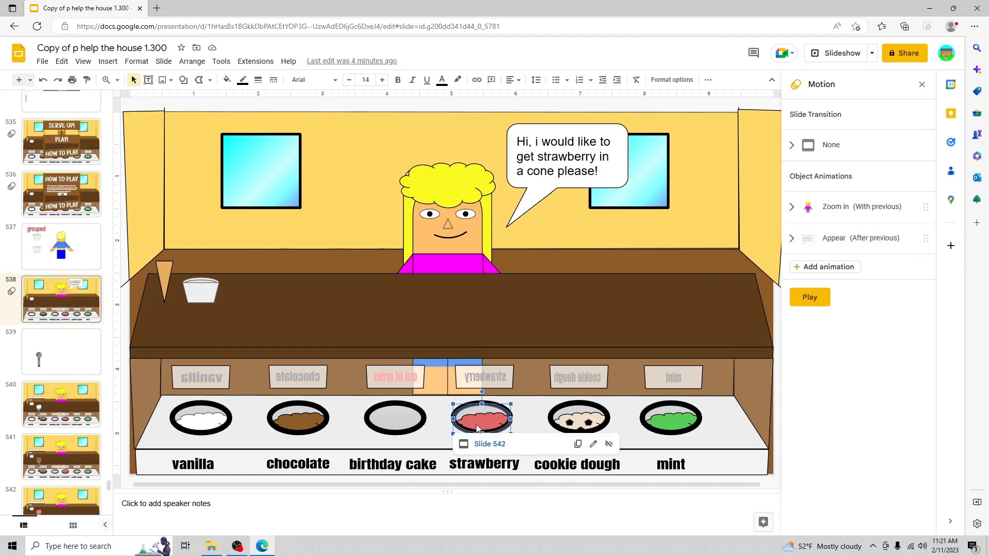
pyautogui.click(302, 427)
pyautogui.click(229, 428)
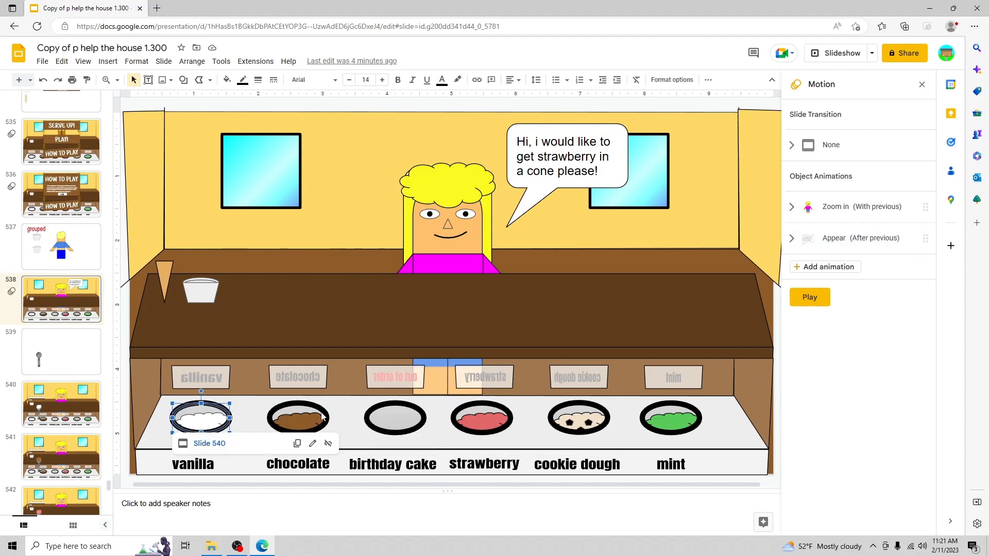
pyautogui.click(677, 424)
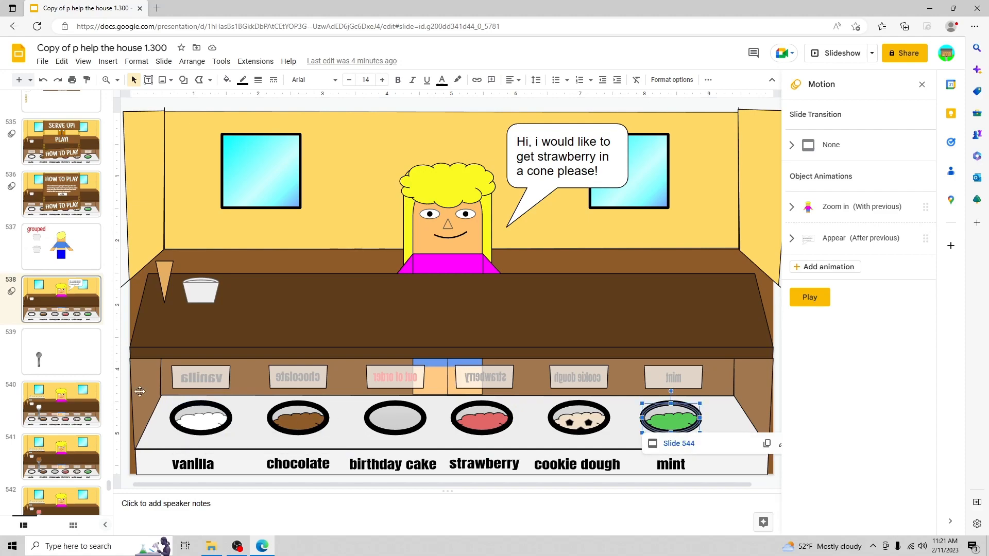
# - Open slides 544 and 543 to view the scoop holding mint and white ice cream
pyautogui.scroll(-5, 62, 355)
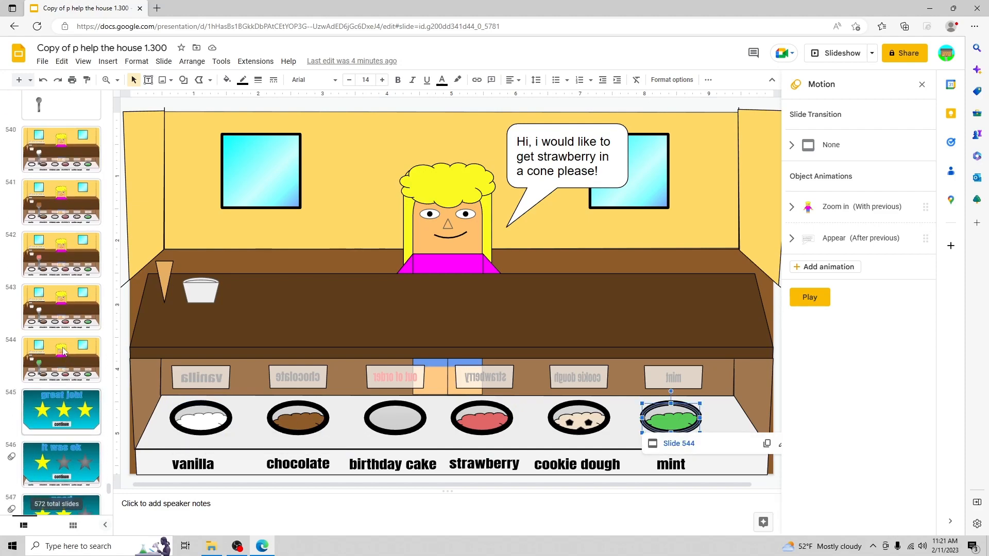
pyautogui.click(63, 352)
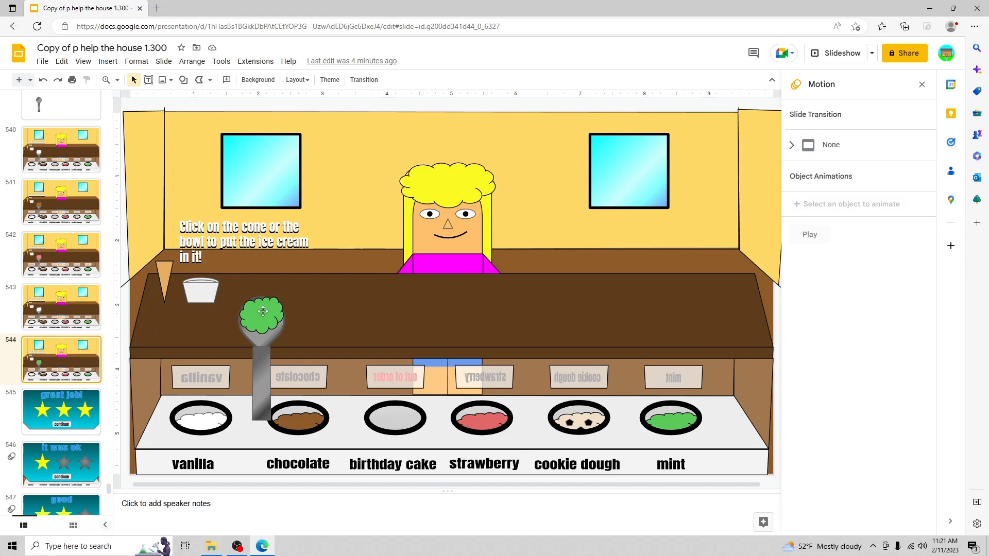
pyautogui.click(64, 302)
# - Look through the Serve Up! star rating slides 545, 547 and 548
pyautogui.scroll(-3, 62, 309)
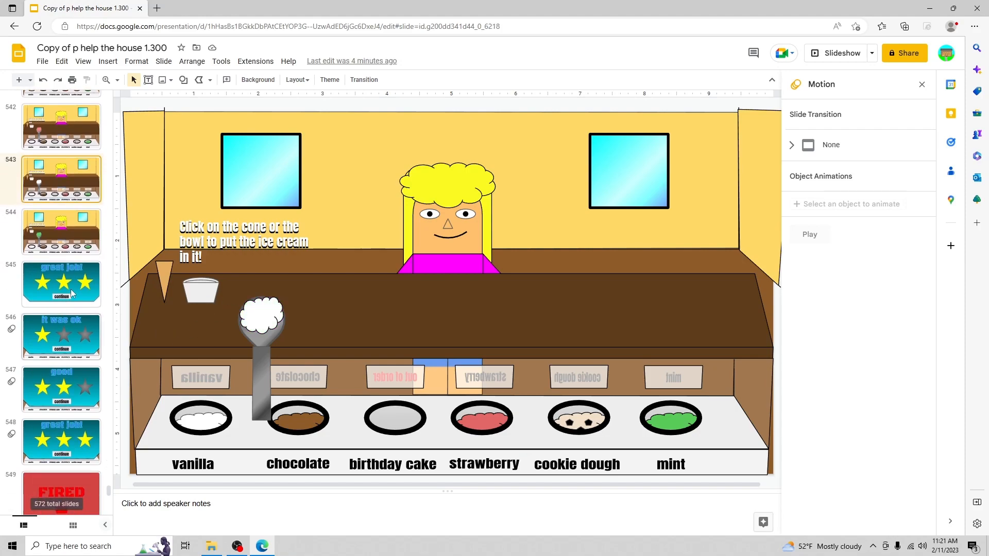
pyautogui.click(72, 293)
pyautogui.scroll(-1, 72, 310)
pyautogui.click(74, 286)
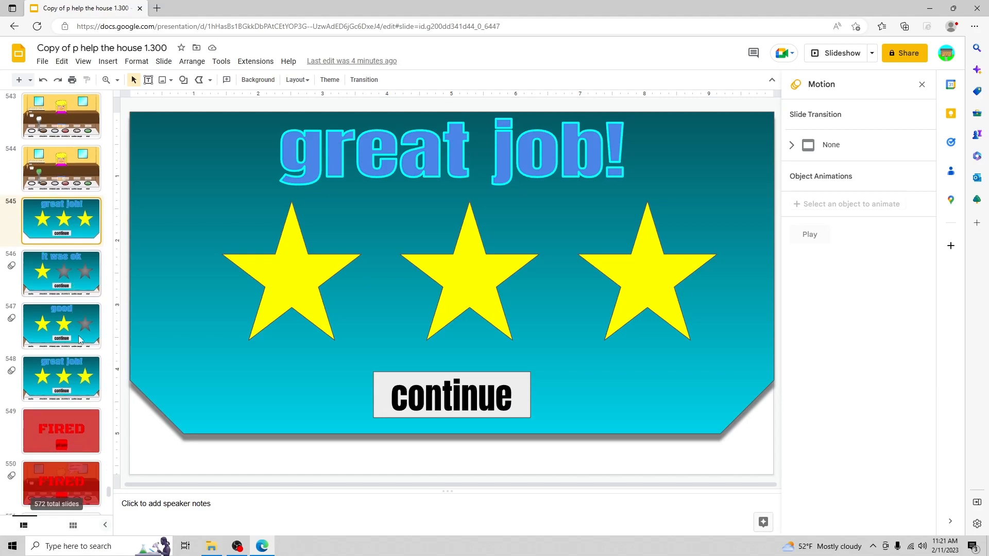
pyautogui.click(79, 337)
pyautogui.click(77, 382)
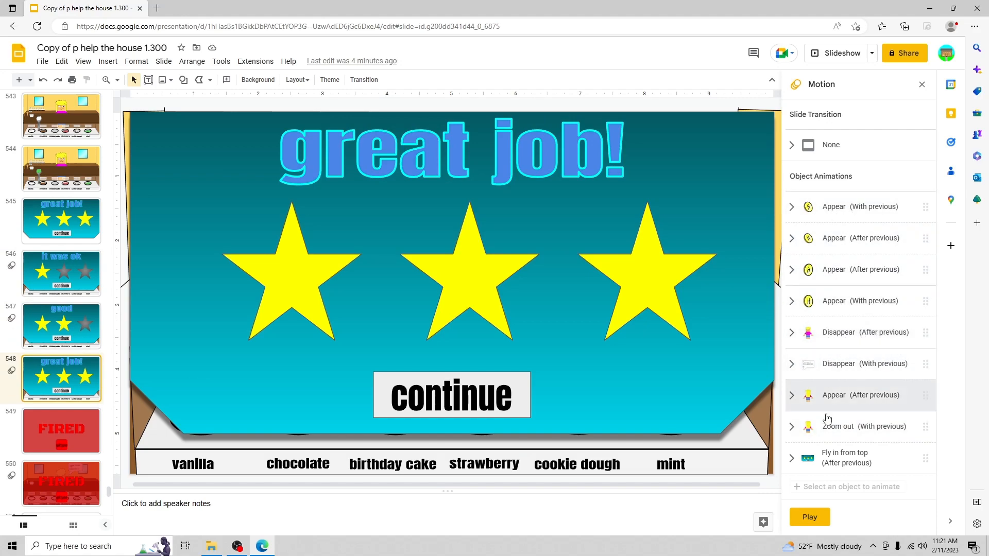
# - Expand the rating panel's Fly in from top animation on slide 548 and start the slideshow there
pyautogui.click(800, 394)
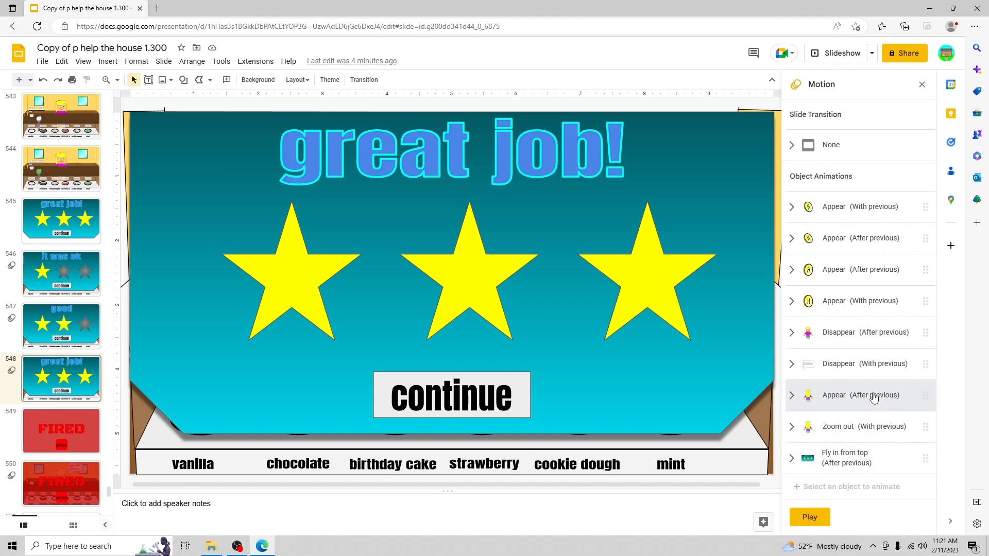
pyautogui.click(839, 466)
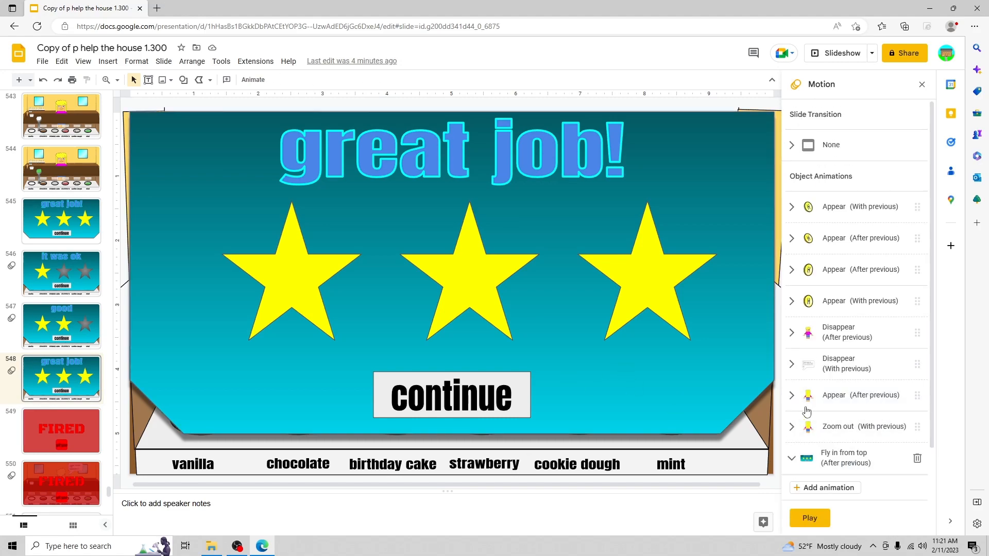
pyautogui.click(836, 53)
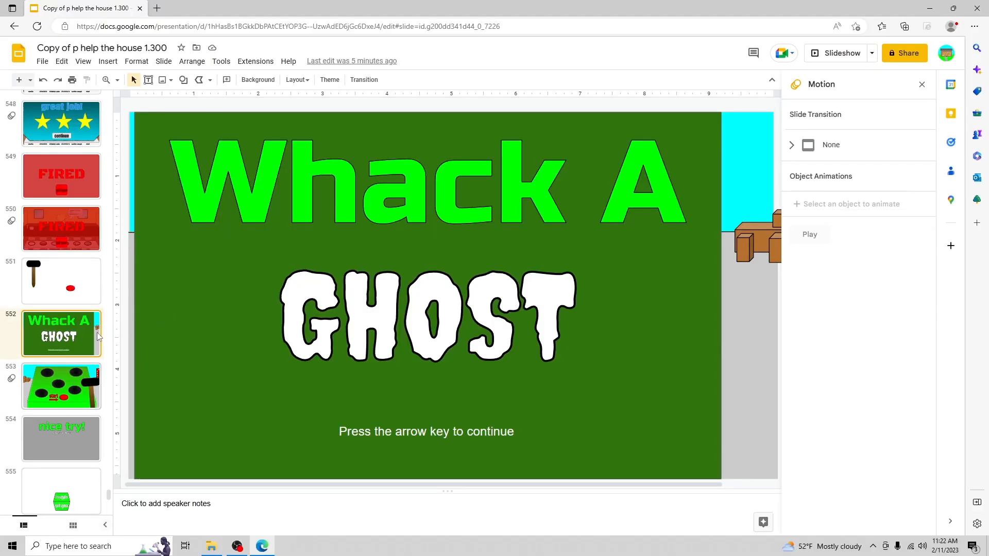
# - Present the Whack A Ghost title slide 552, go back and forth between it and the game board, and exit the slideshow
pyautogui.click(57, 377)
pyautogui.click(63, 342)
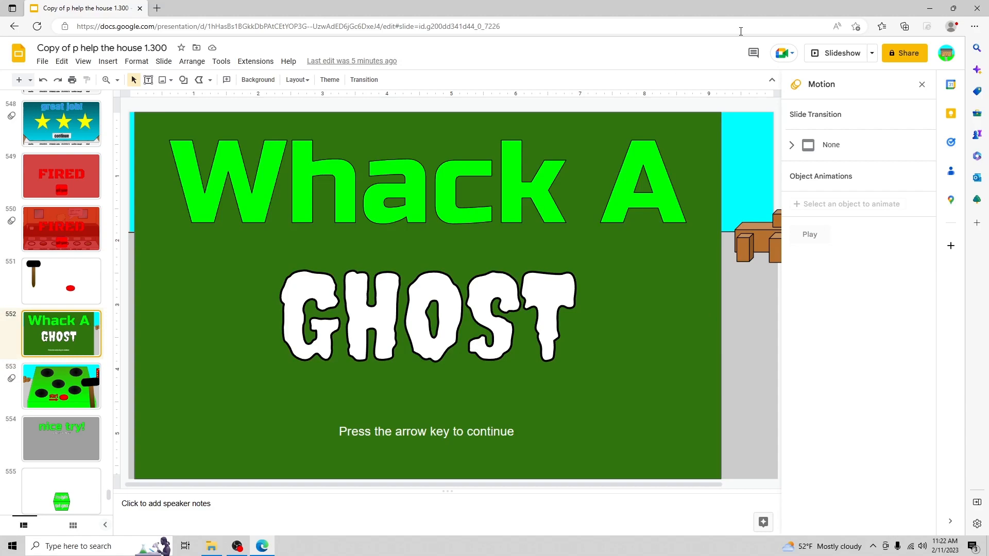
pyautogui.click(830, 52)
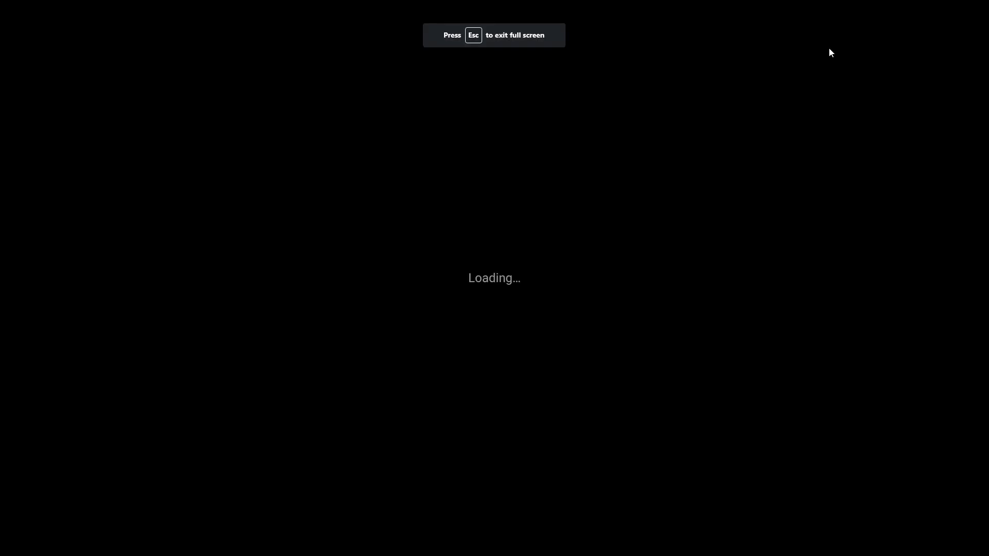
pyautogui.press('Right')
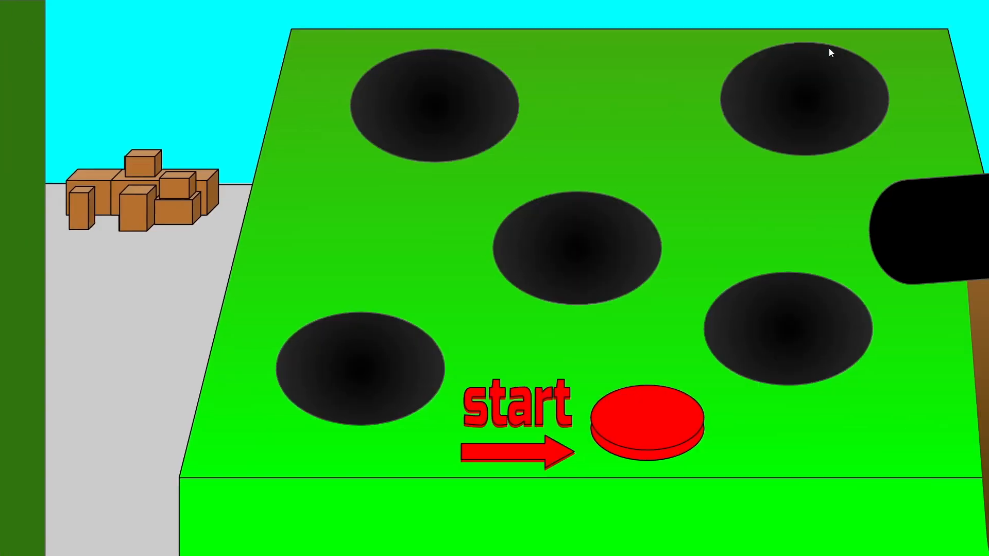
pyautogui.press('Left')
pyautogui.press('Right')
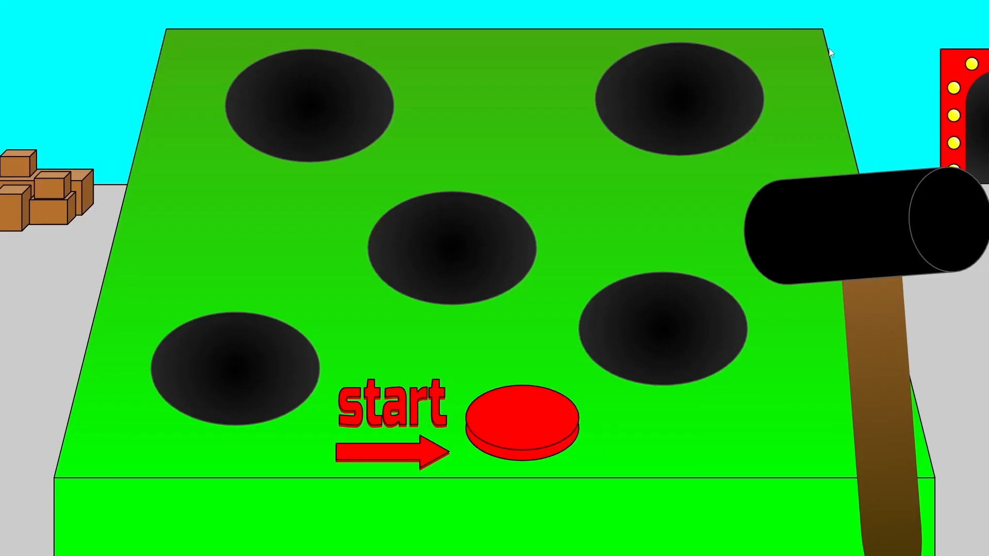
pyautogui.press('Left')
pyautogui.press('Escape')
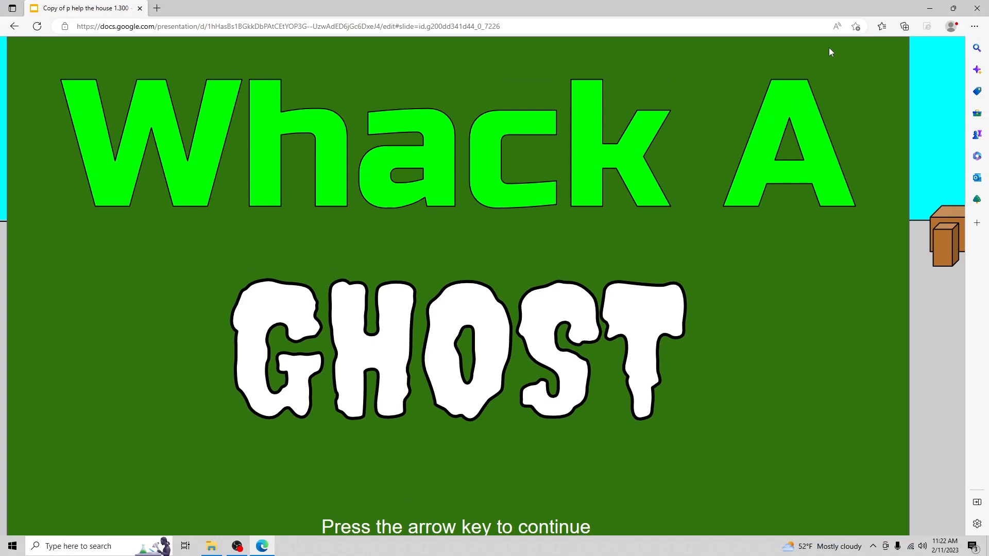
pyautogui.rightClick(829, 52)
pyautogui.click(751, 88)
pyautogui.press('Escape')
# - Alternate between slides 552 and 553 in the editor to compare the title's edge with the game board
pyautogui.press('Down')
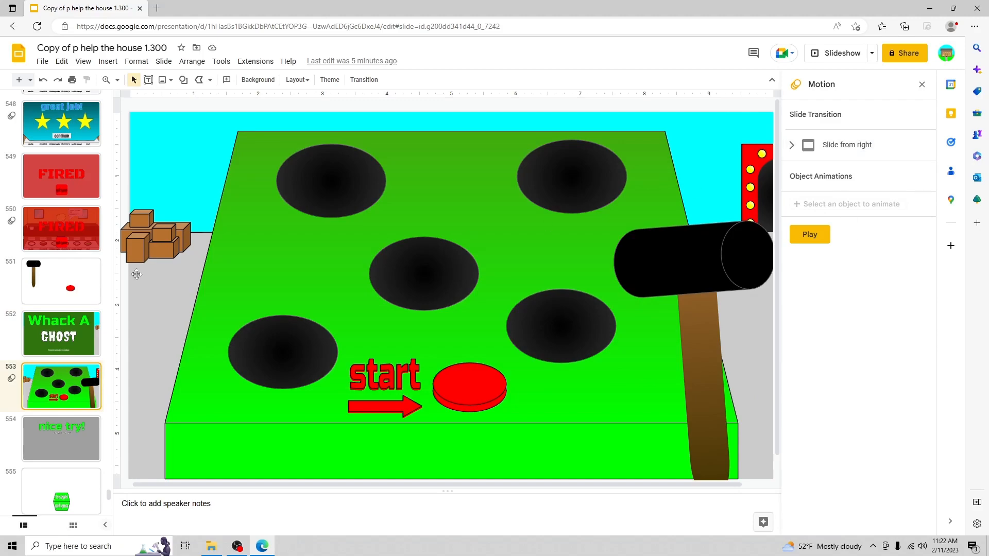
pyautogui.press('Up')
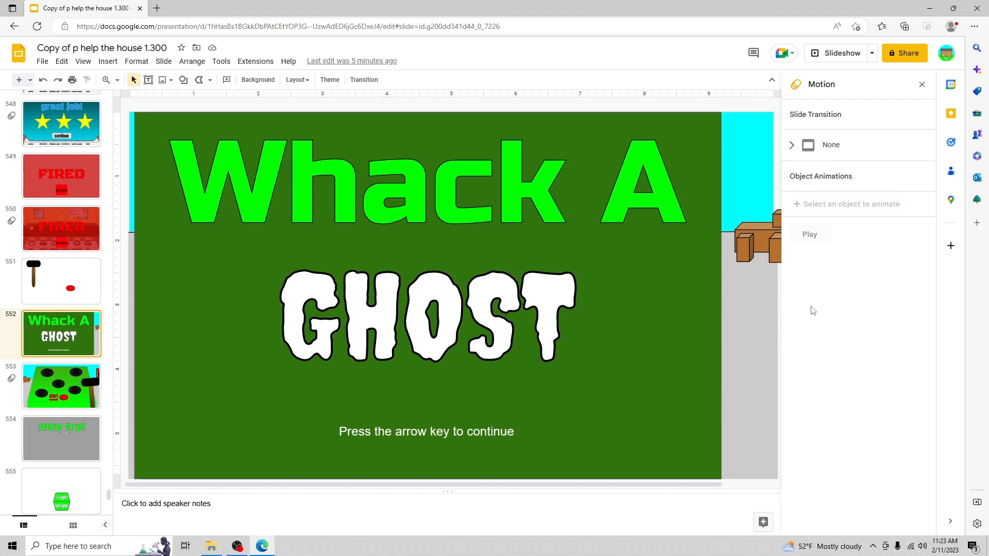
pyautogui.click(26, 400)
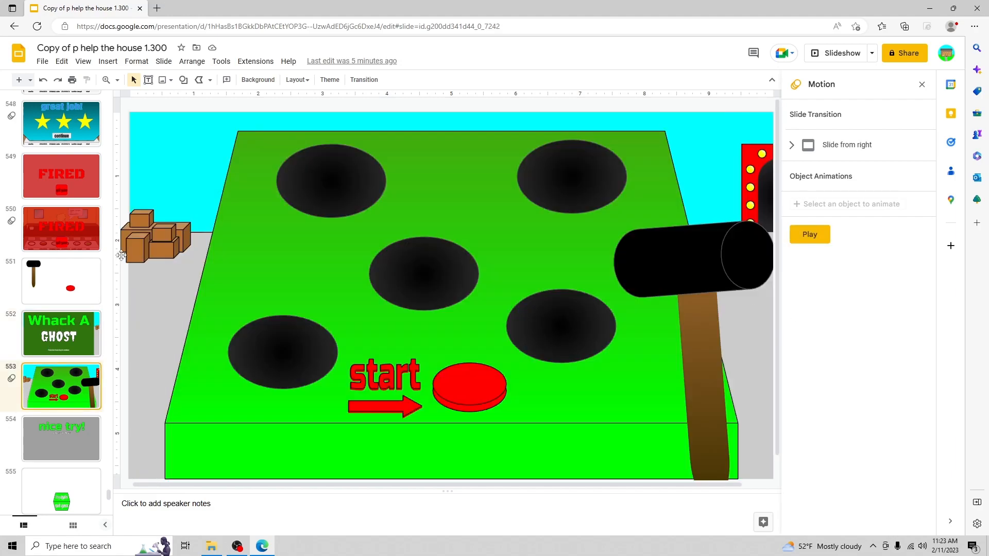
pyautogui.press('Up')
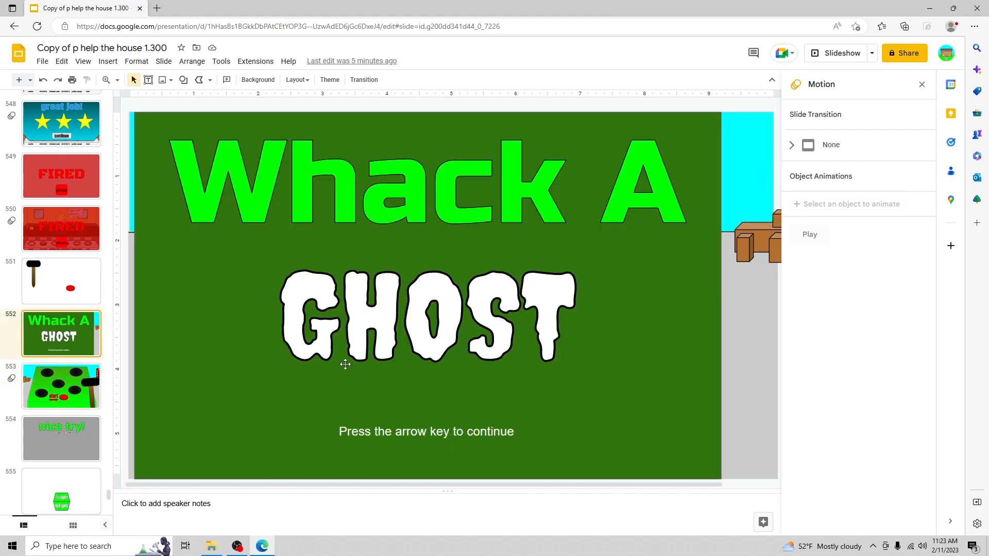
pyautogui.click(86, 381)
pyautogui.press('Up')
pyautogui.click(47, 385)
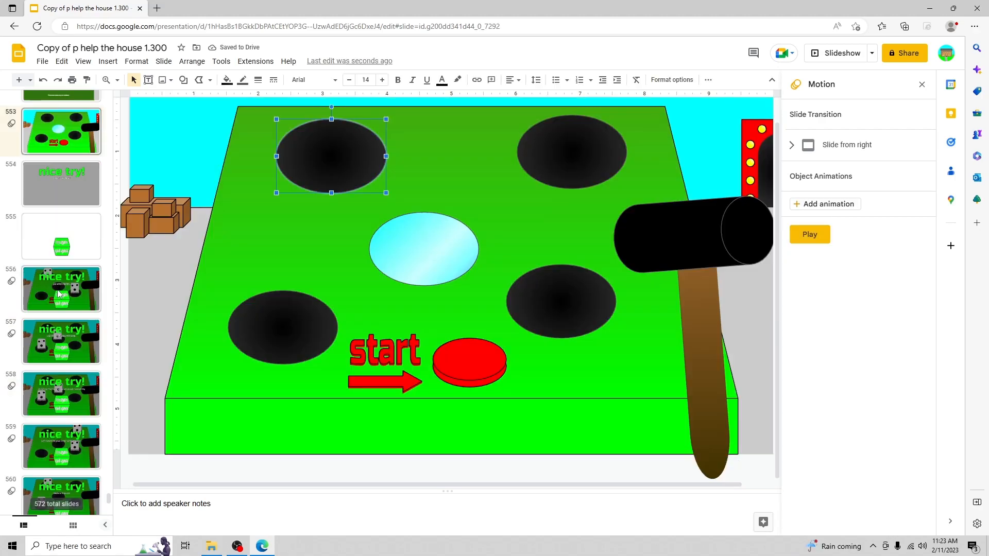
# - Look through the Whack A Ghost "nice try!" slides 556, 557 and 558
pyautogui.click(62, 304)
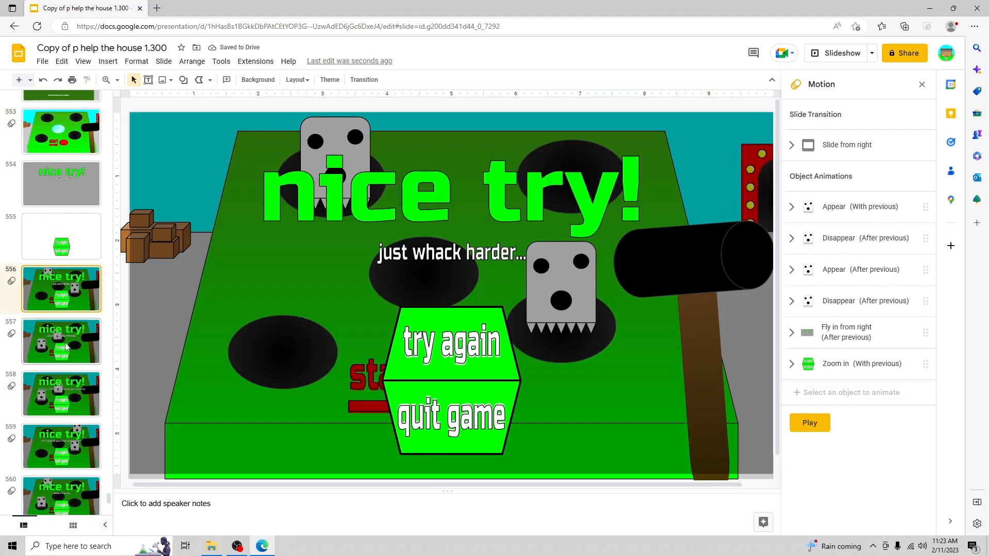
pyautogui.click(66, 346)
pyautogui.click(70, 400)
pyautogui.scroll(-3, 70, 309)
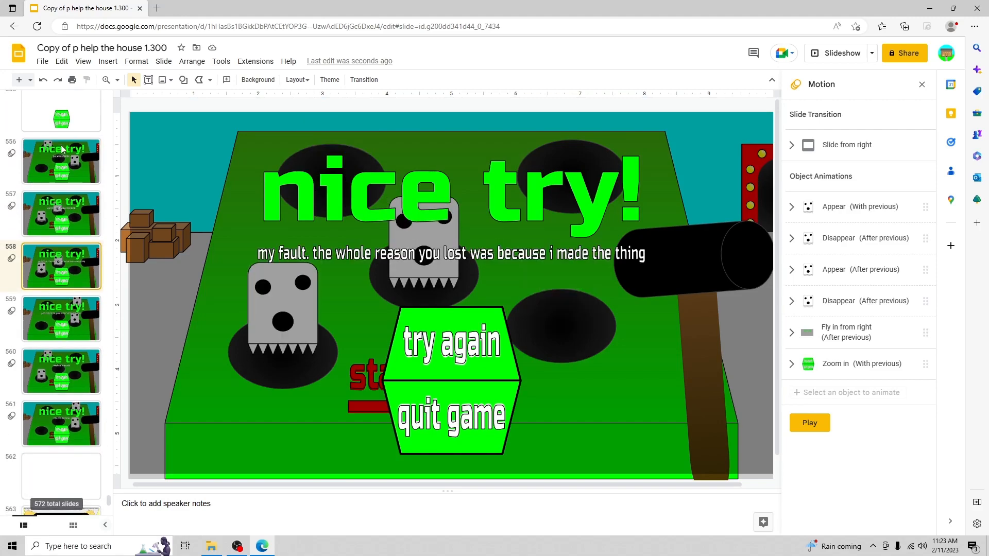
# - Return to slide 556 and expand and collapse the ghost's Disappear (After previous) animation settings
pyautogui.click(61, 164)
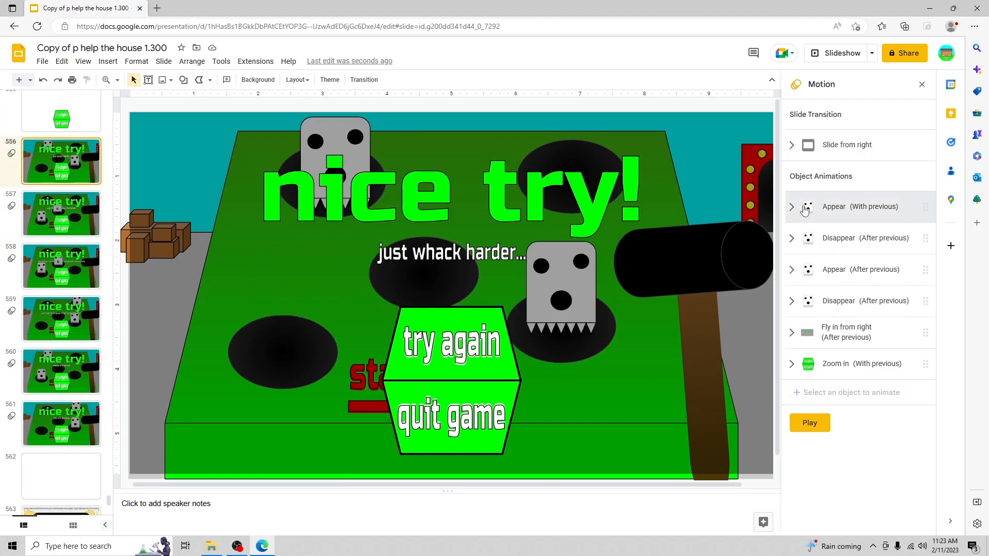
pyautogui.click(811, 238)
pyautogui.click(799, 238)
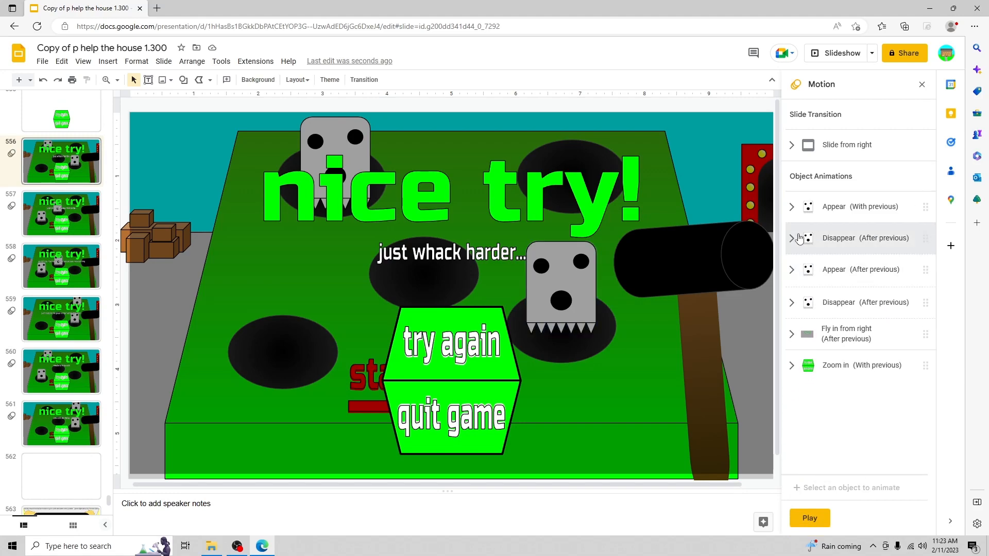
pyautogui.click(799, 238)
pyautogui.click(796, 241)
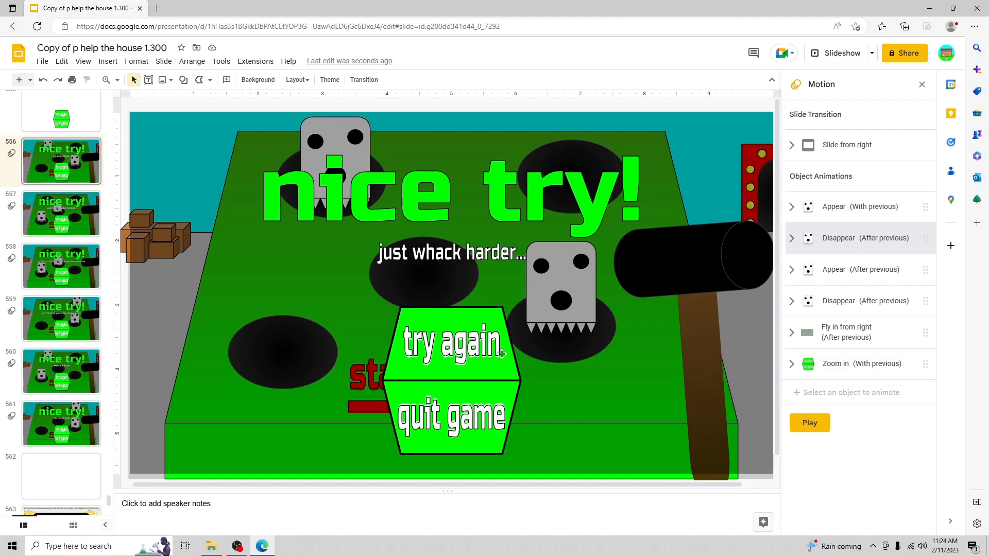
# - View phone video slide 563, open video insertion by URL on blank slide 562, cancel it, and return to slide 563
pyautogui.scroll(-5, 60, 360)
pyautogui.click(36, 270)
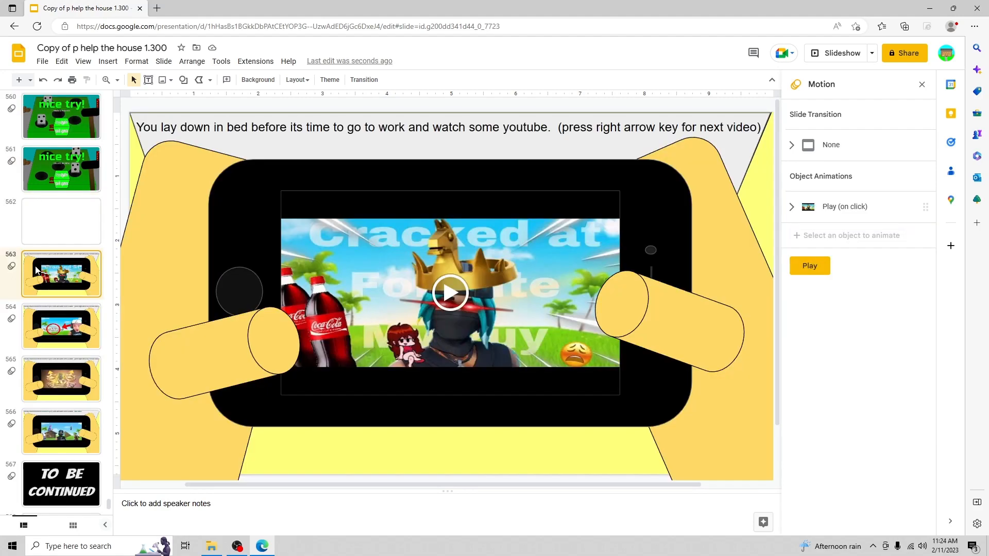
pyautogui.click(46, 235)
pyautogui.click(108, 62)
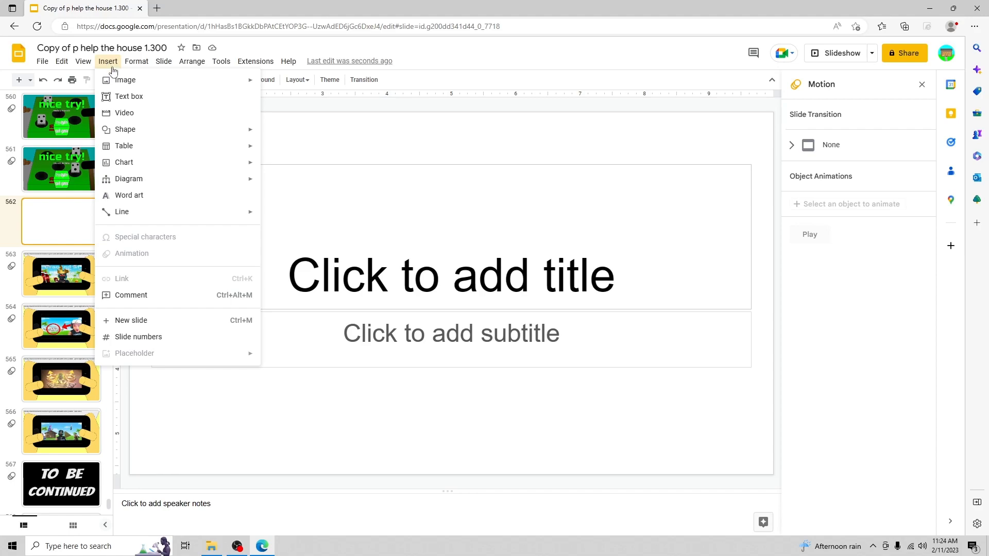
pyautogui.click(125, 112)
pyautogui.click(288, 172)
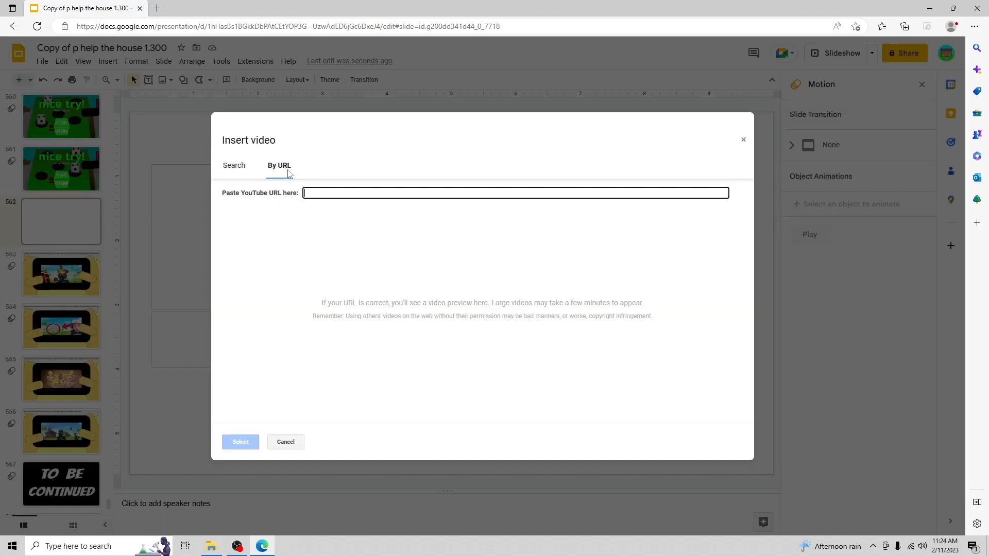
pyautogui.click(278, 444)
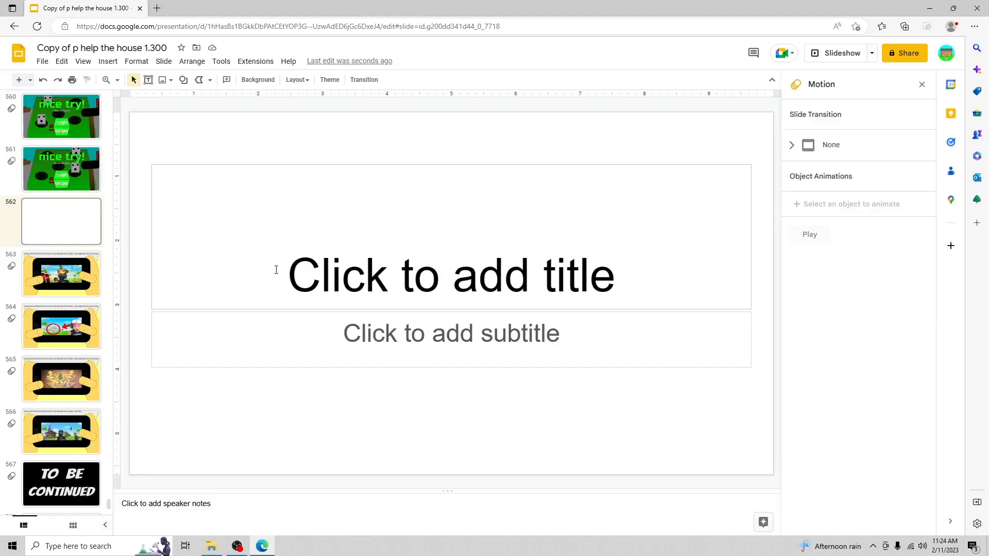
pyautogui.press('Down')
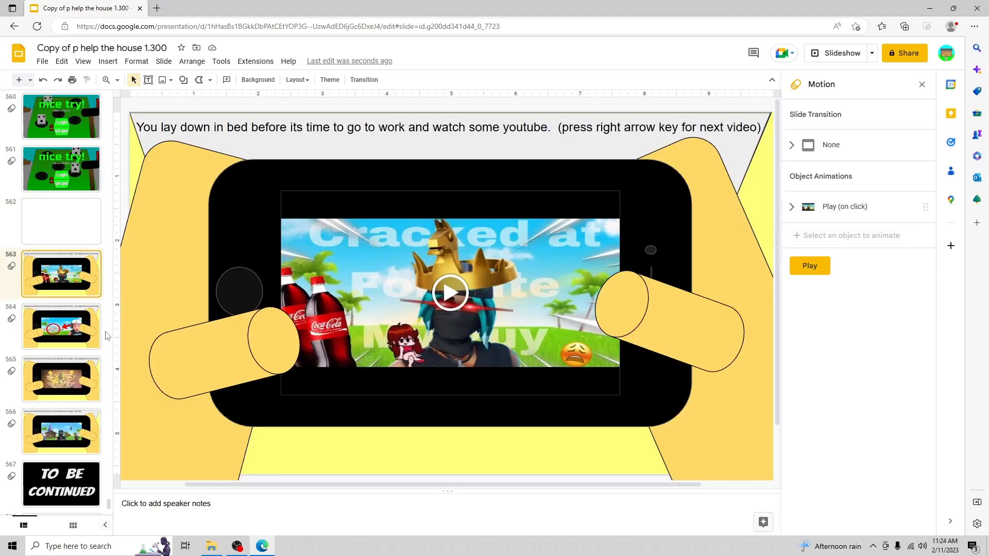